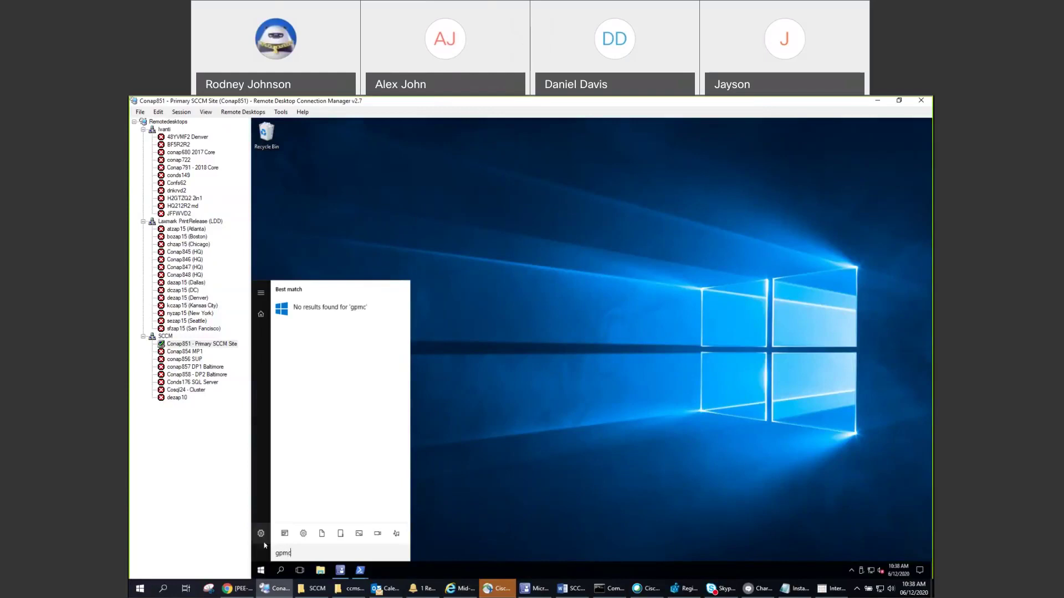
Search the remote server for "group", launch Group Policy Management and allow it to make changes to the device
key("BackSpace")
key("BackSpace")
key("BackSpace")
key("BackSpace")
type("group")
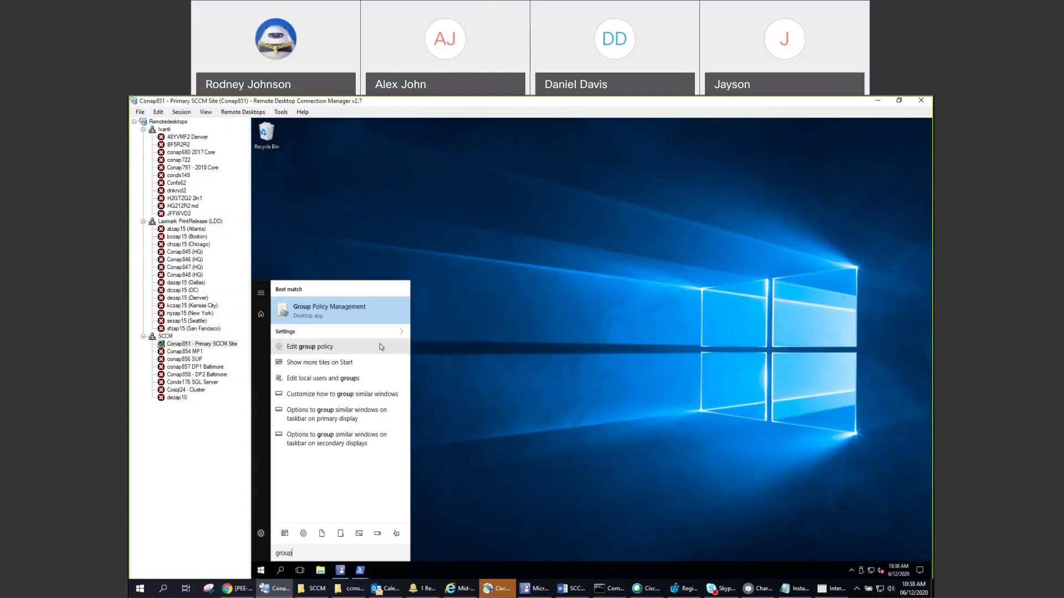
left_click(327, 312)
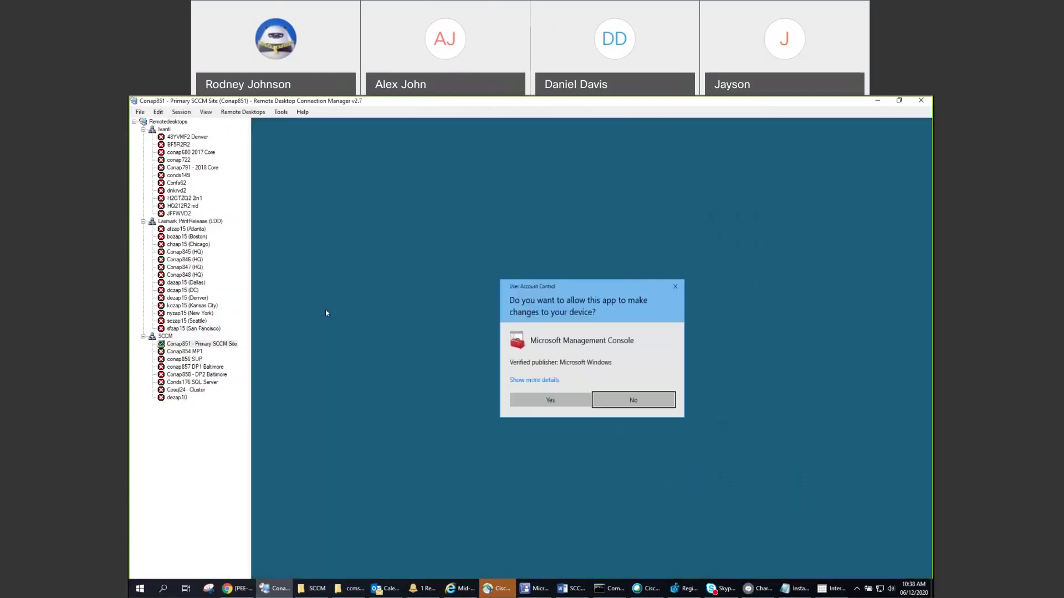
left_click(540, 405)
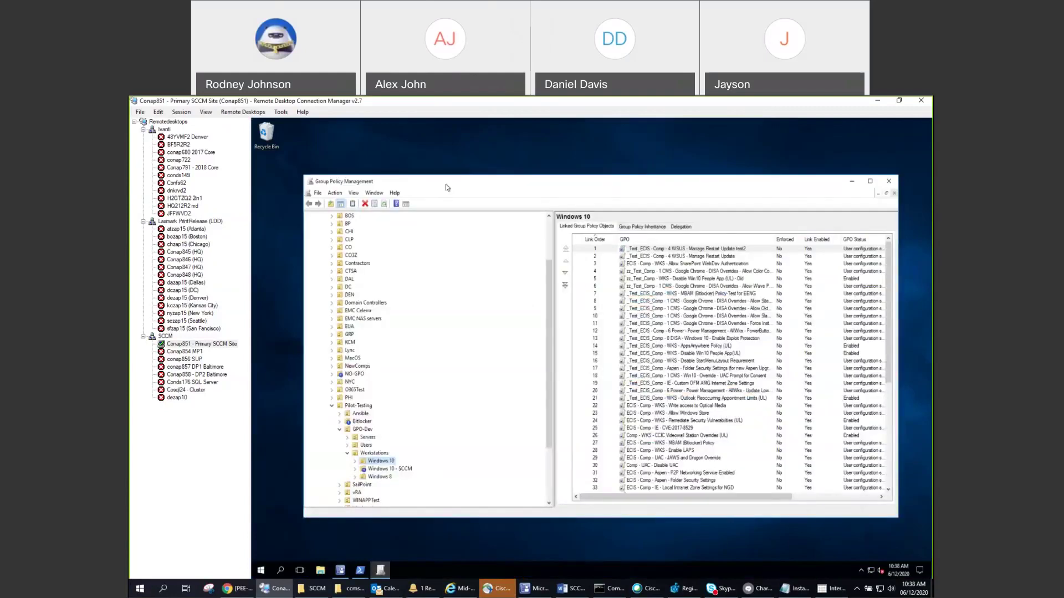
Reposition the Group Policy Management window on the remote desktop and make it taller to show more linked GPOs
left_click_drag(448, 187, 444, 201)
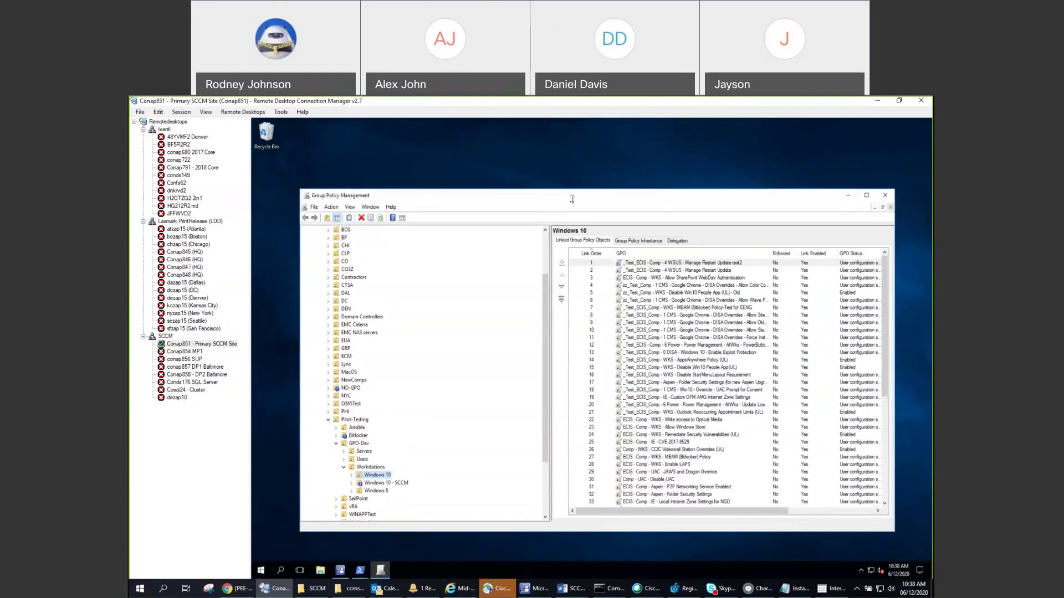
left_click_drag(492, 199, 475, 183)
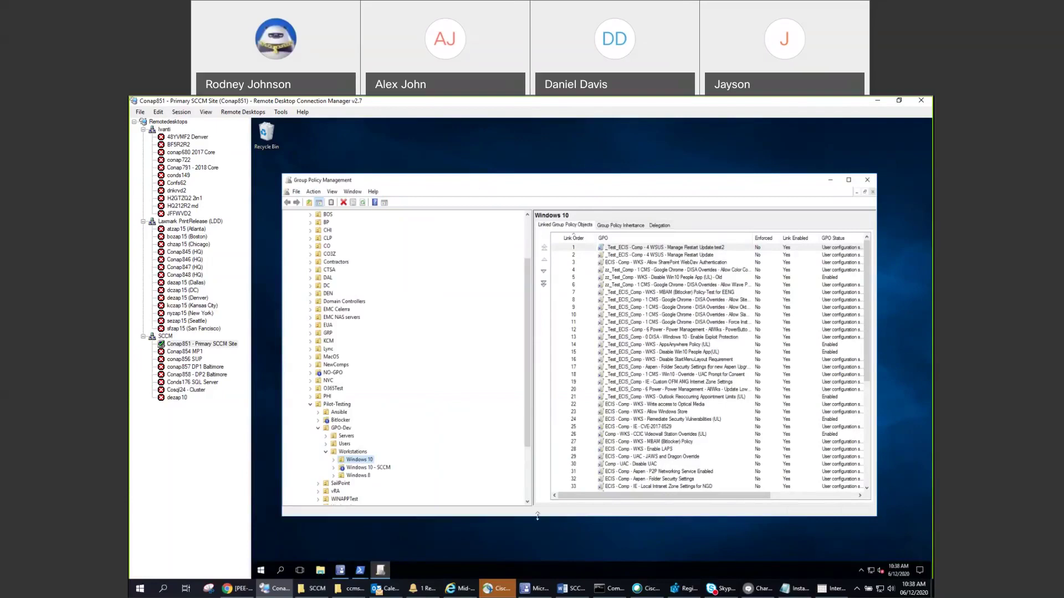
left_click_drag(537, 516, 537, 542)
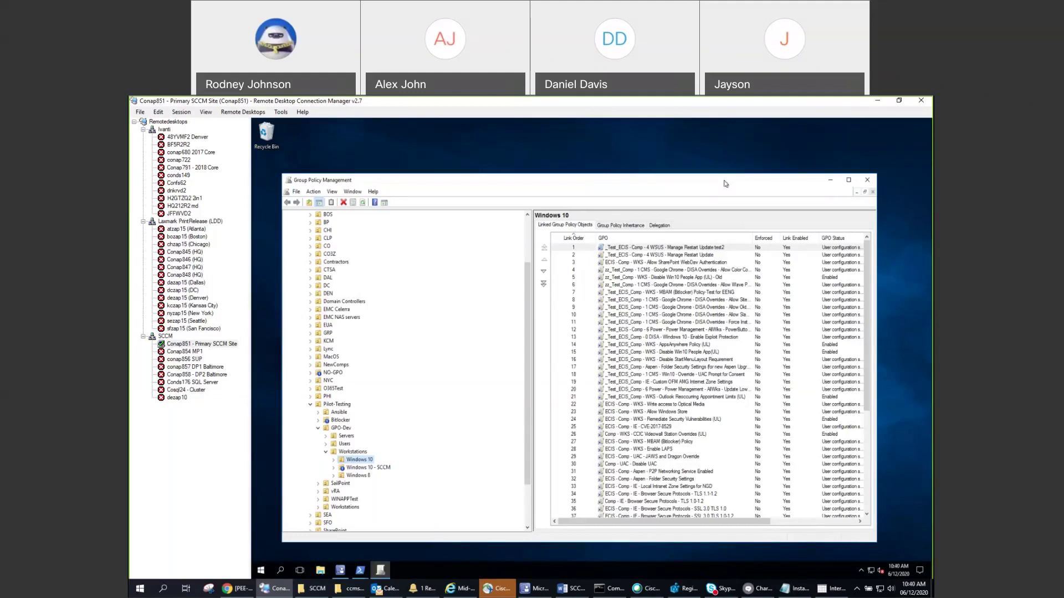
Show the GPOs linked to the Windows 10 - SCCM OU, widening the window and adjusting columns to fit the Modified dates
left_click(364, 469)
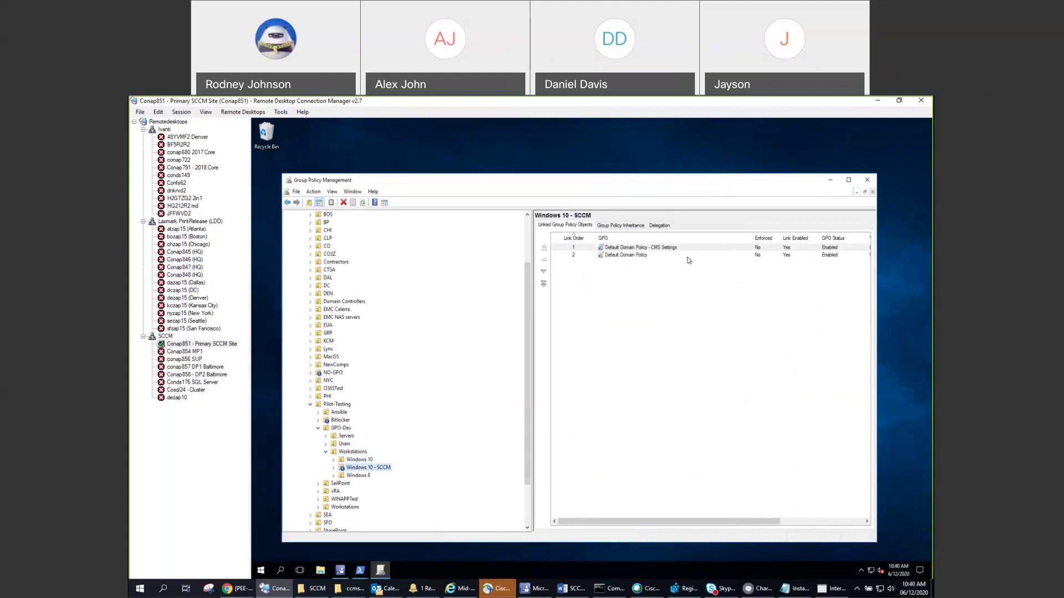
left_click_drag(877, 301, 927, 298)
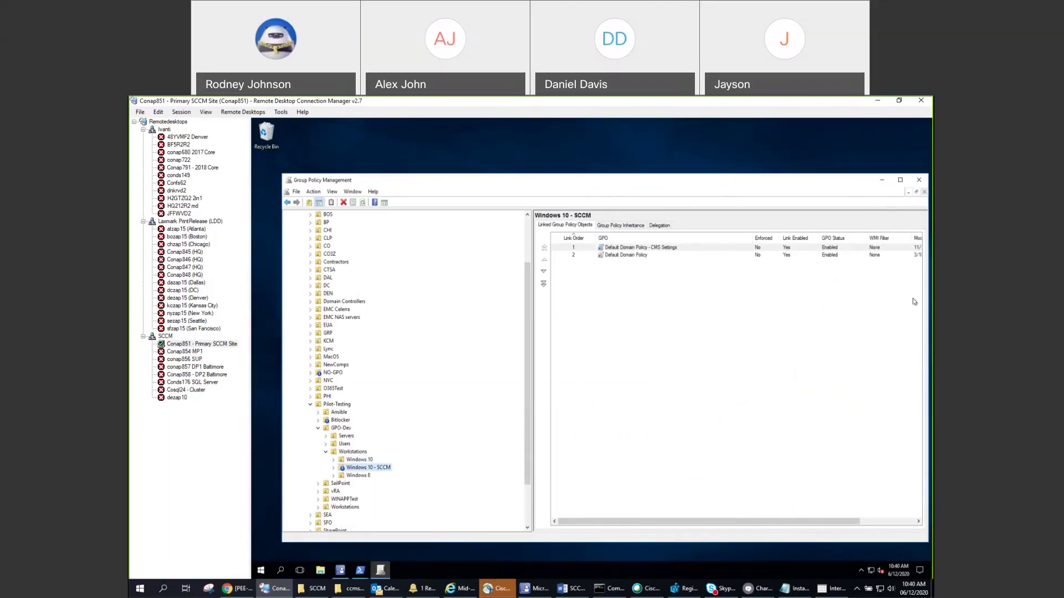
left_click_drag(751, 238, 701, 238)
left_click_drag(858, 238, 904, 239)
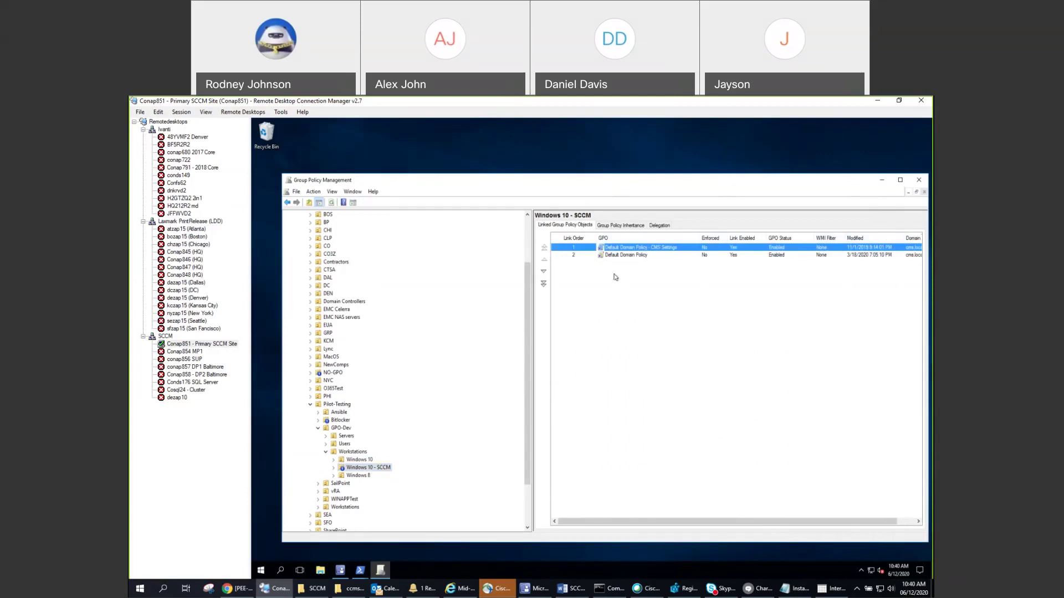
Expand the Windows 10 - SCCM OU and view the GPOs linked to its Builds and Computers OUs
left_click(335, 469)
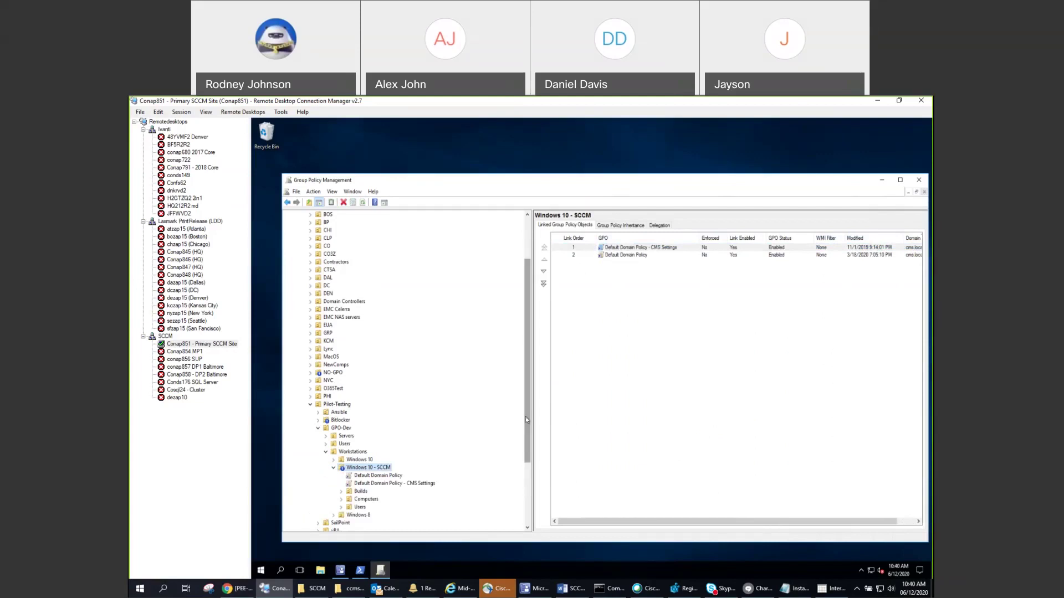
scroll(525, 417, "down", 4)
left_click(361, 396)
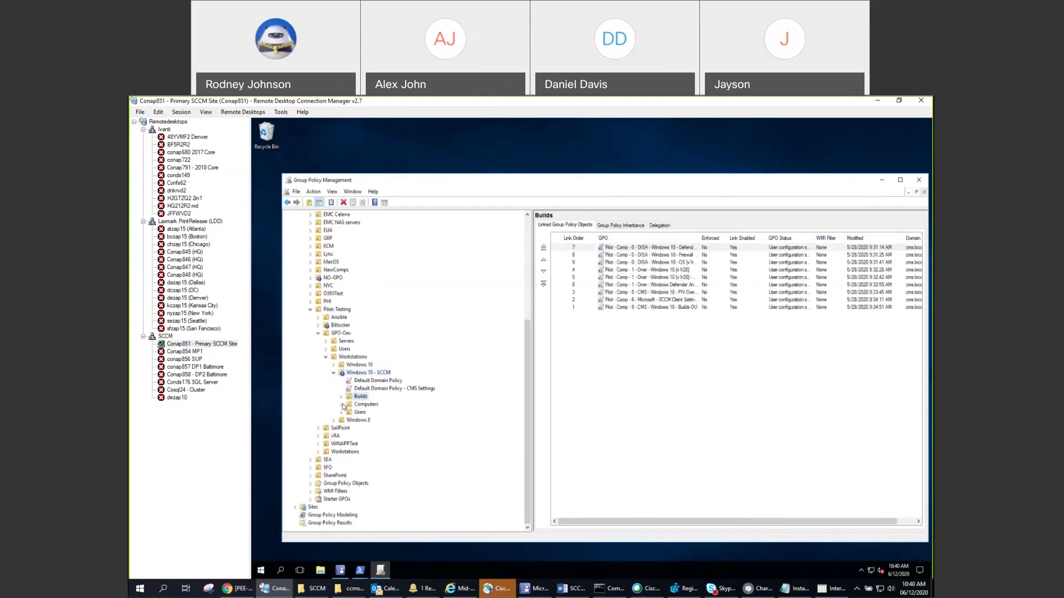
left_click(357, 405)
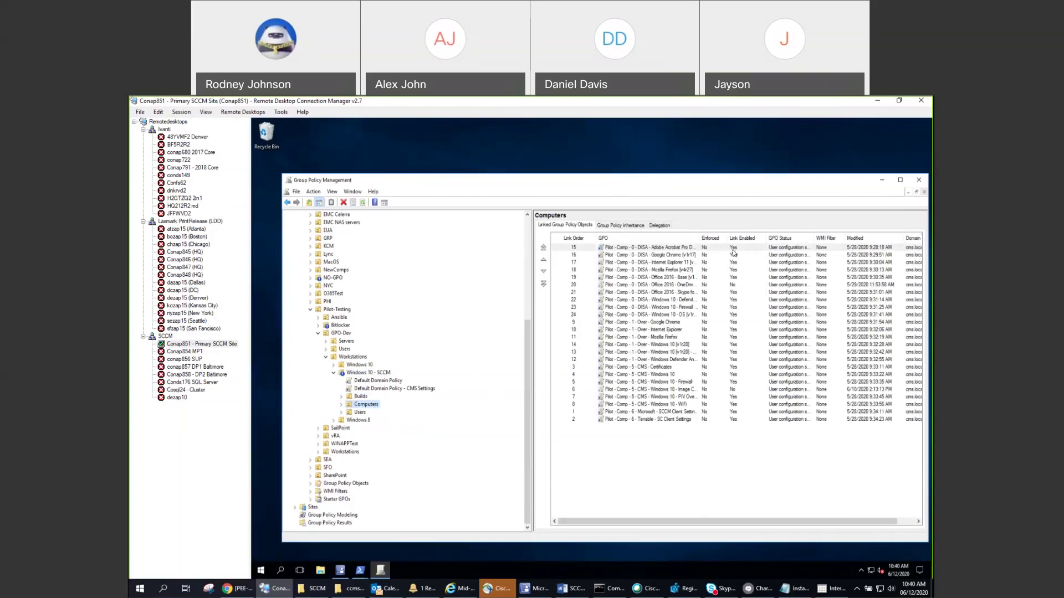
Sort the Computers OU's linked GPOs by ascending link order and widen the GPO column to show the full names
left_click(576, 238)
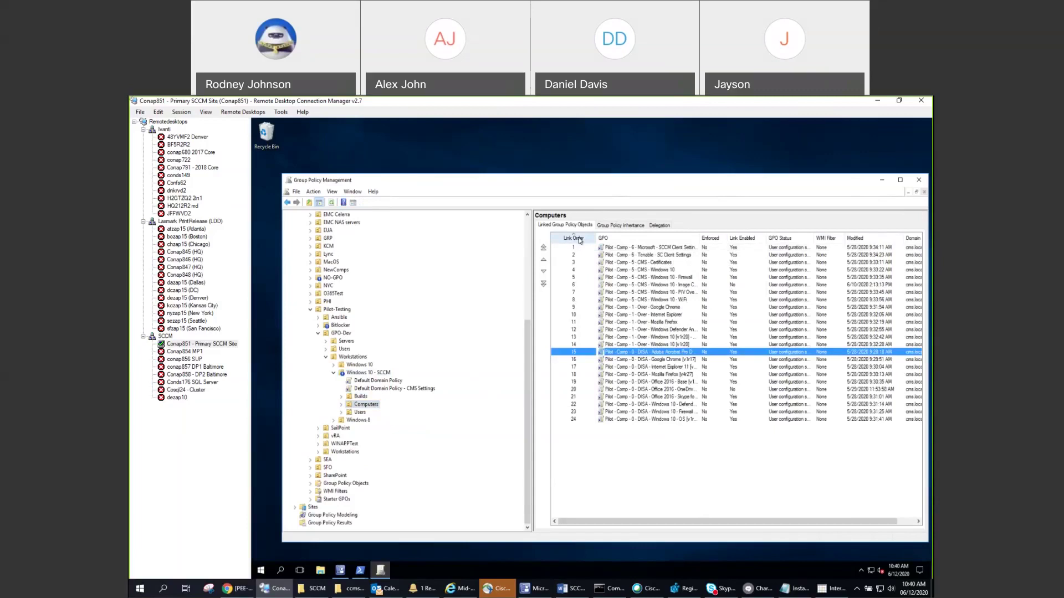
left_click(576, 238)
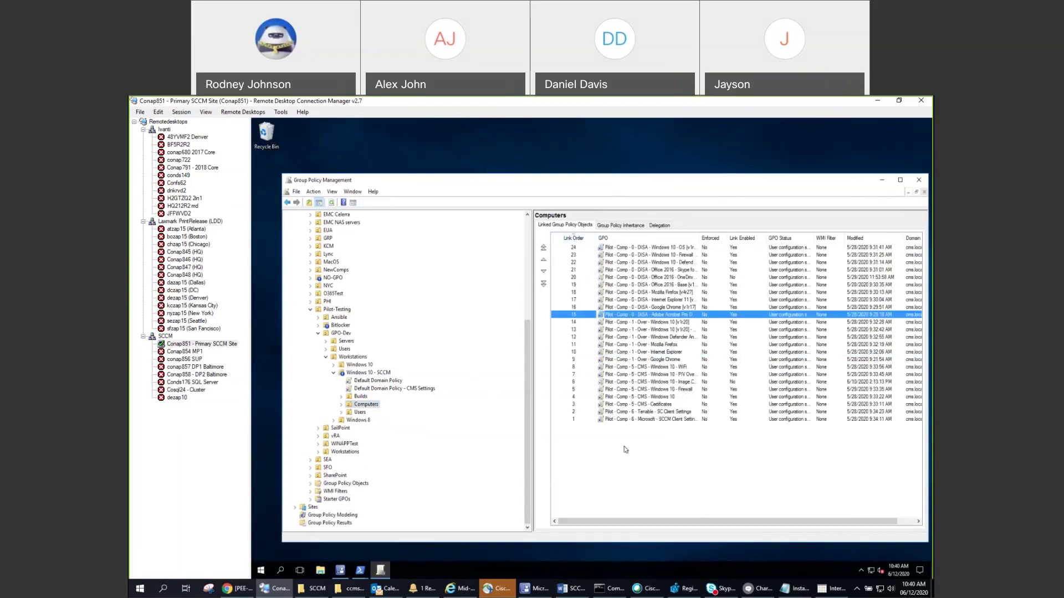
left_click(574, 237)
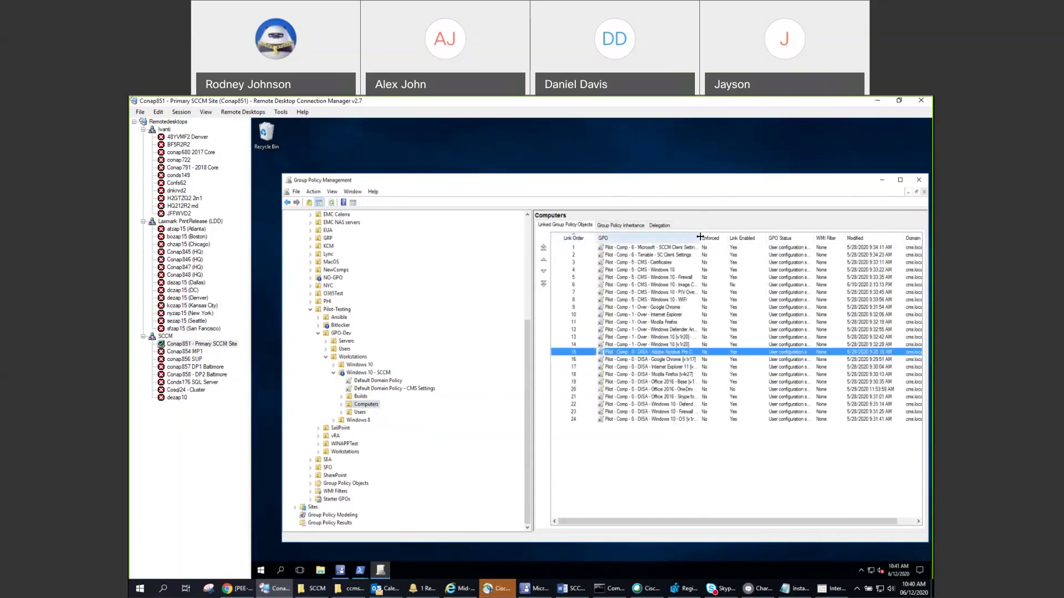
left_click_drag(700, 237, 745, 245)
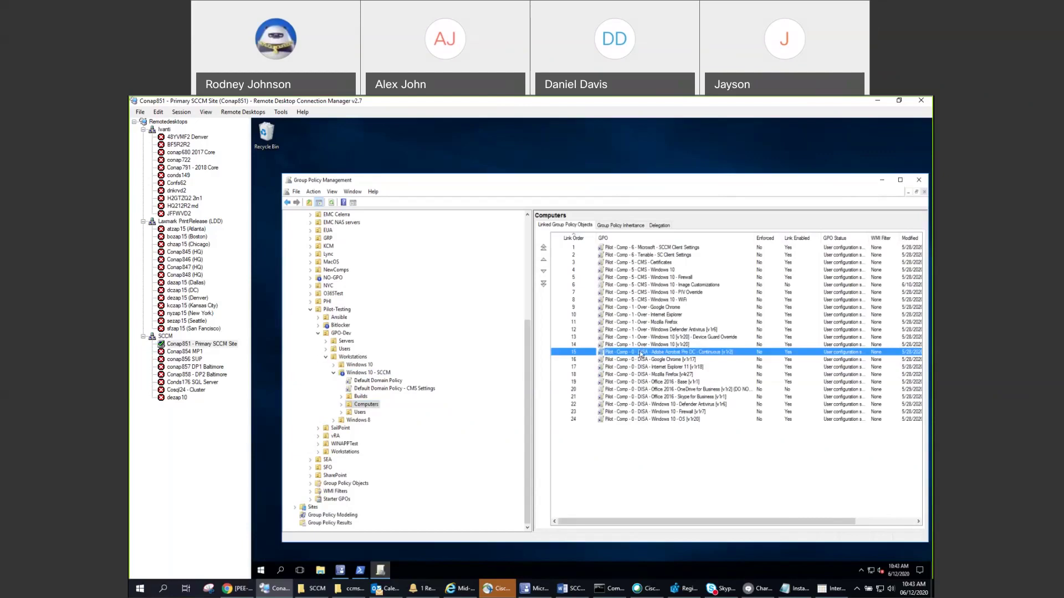
Highlight the DISA GPOs at link orders 15 to 24, followed by the Over GPOs at link orders 9 to 14
key("ctrl+a")
left_click(648, 420)
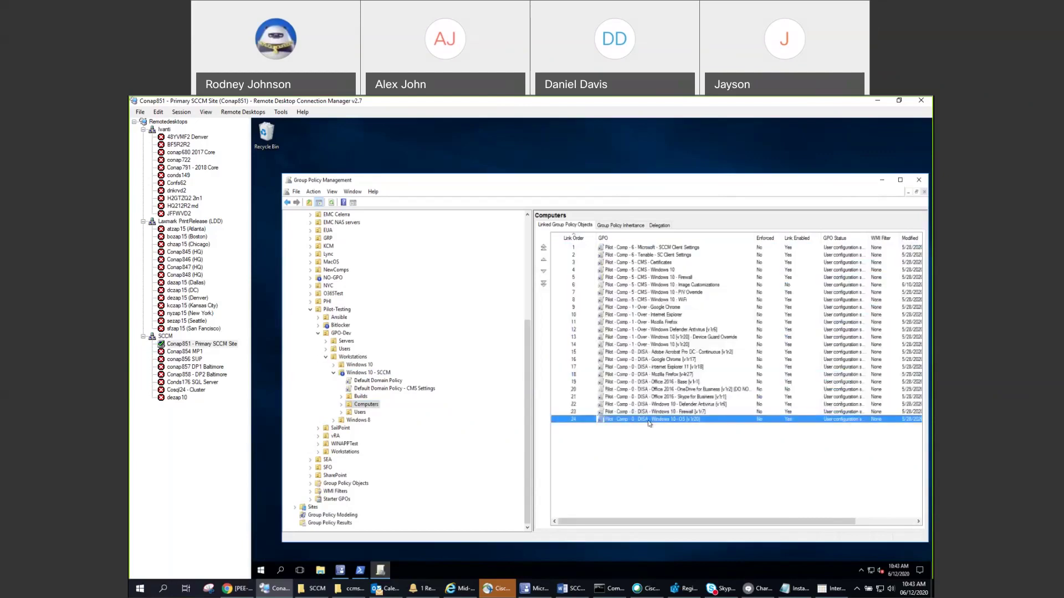
left_click(648, 356, "shift")
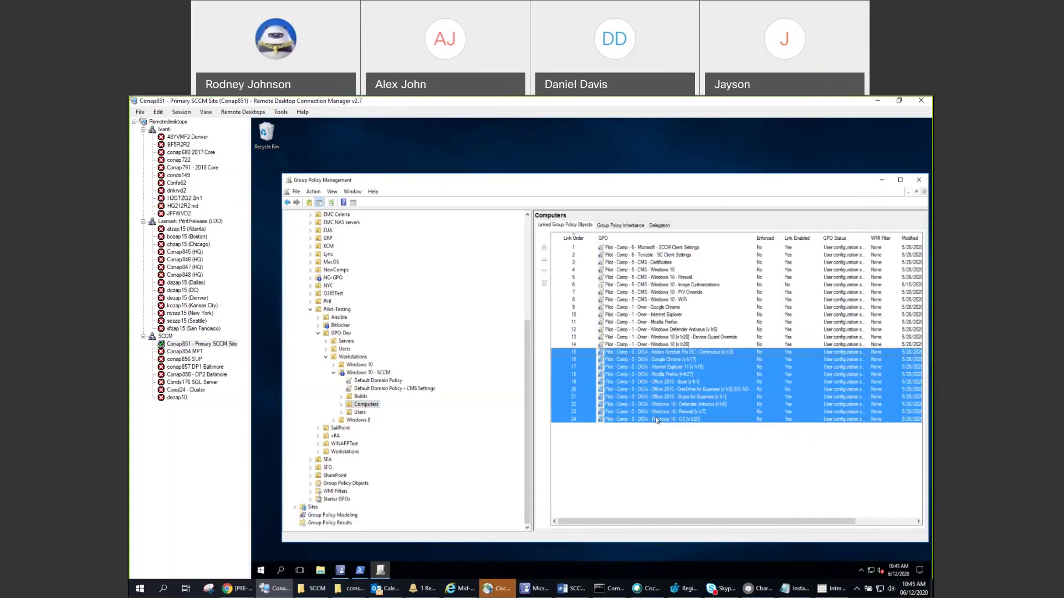
left_click(634, 345)
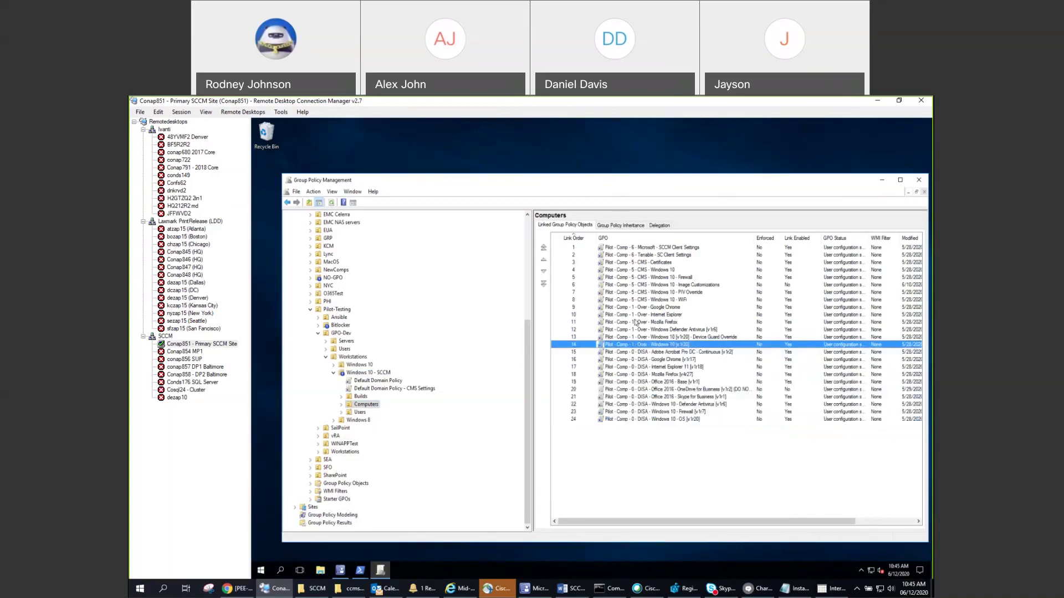
left_click(634, 308, "shift")
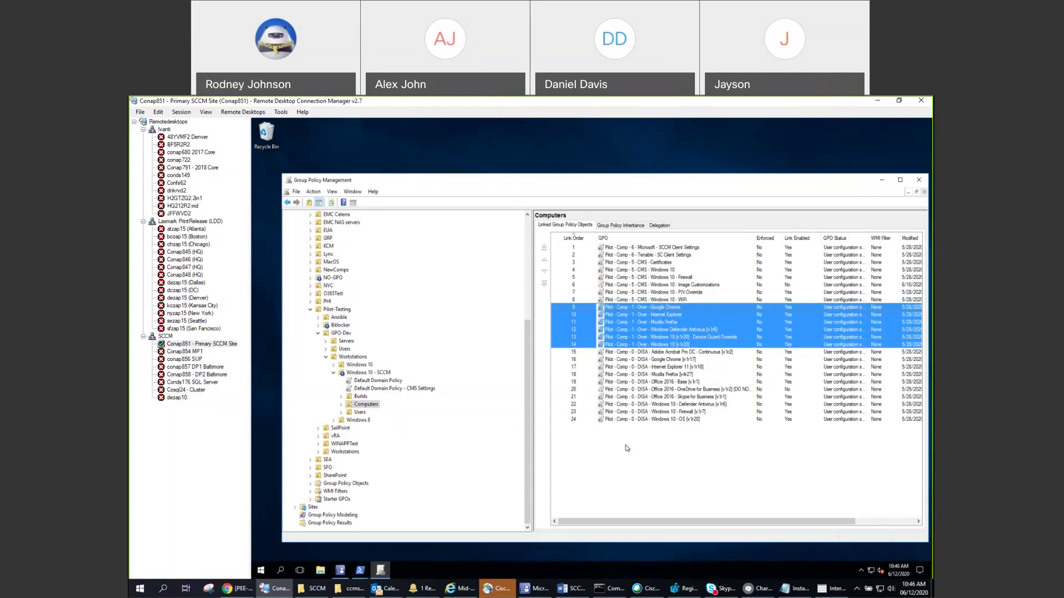
Open the Pilot - Comp - 5 - CMS - Windows 10 - Firewall GPO, dismiss the link notice and select its Computers link
left_click(632, 299)
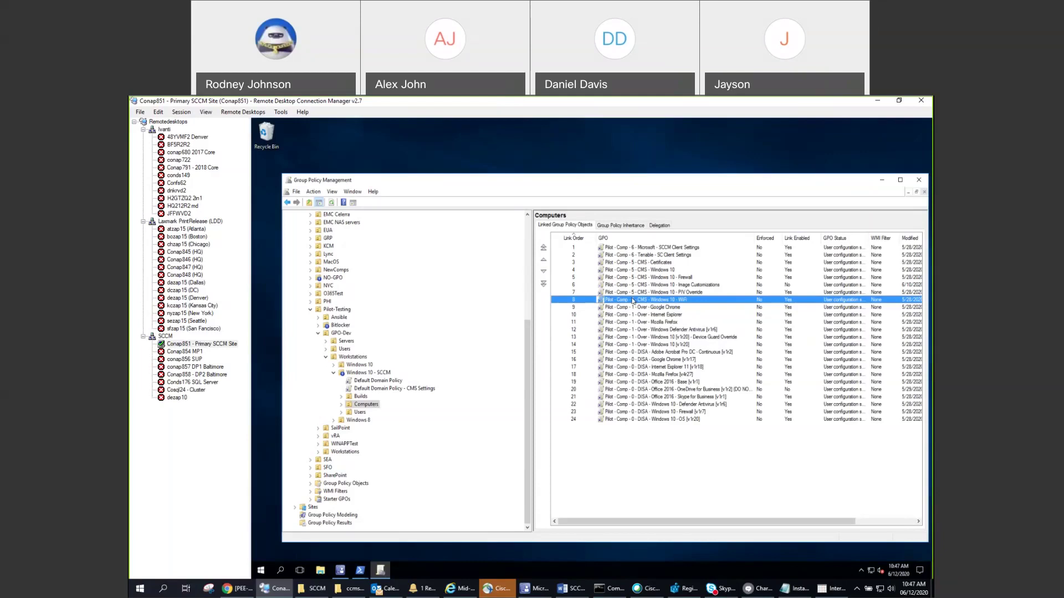
left_click(665, 278)
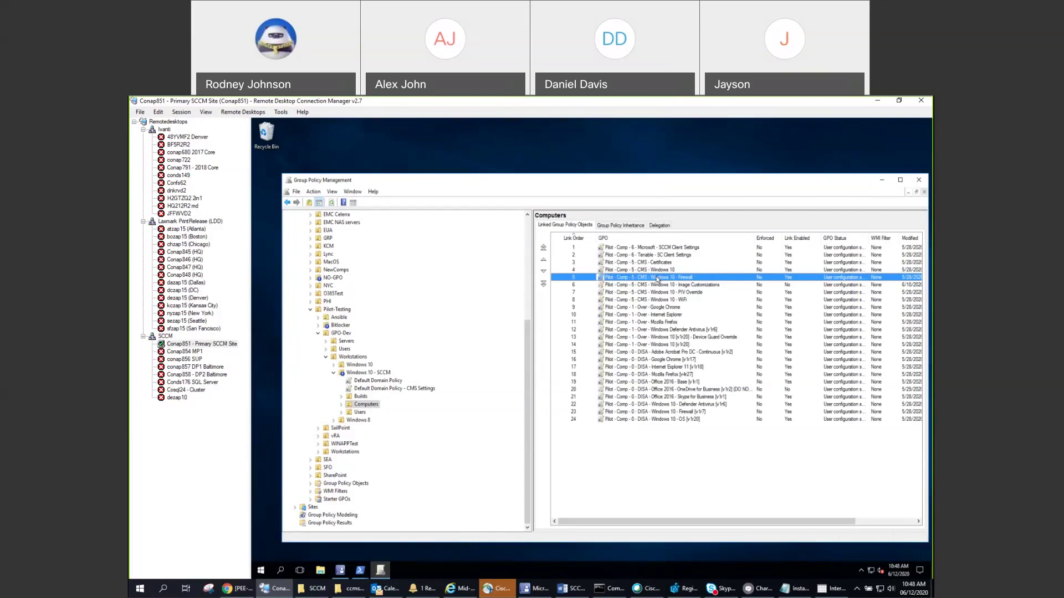
double_click(657, 279)
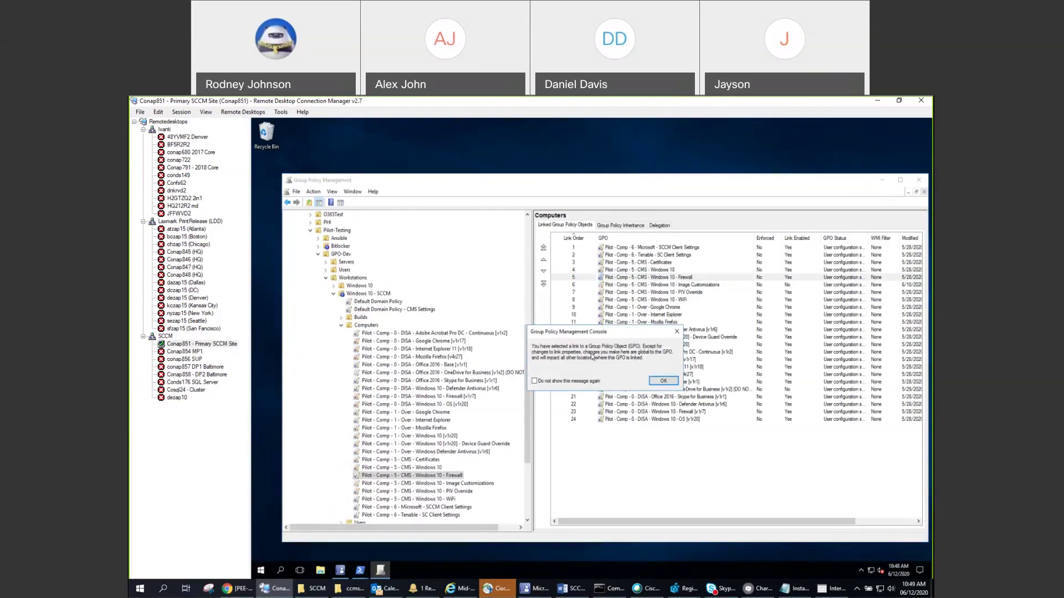
left_click(662, 380)
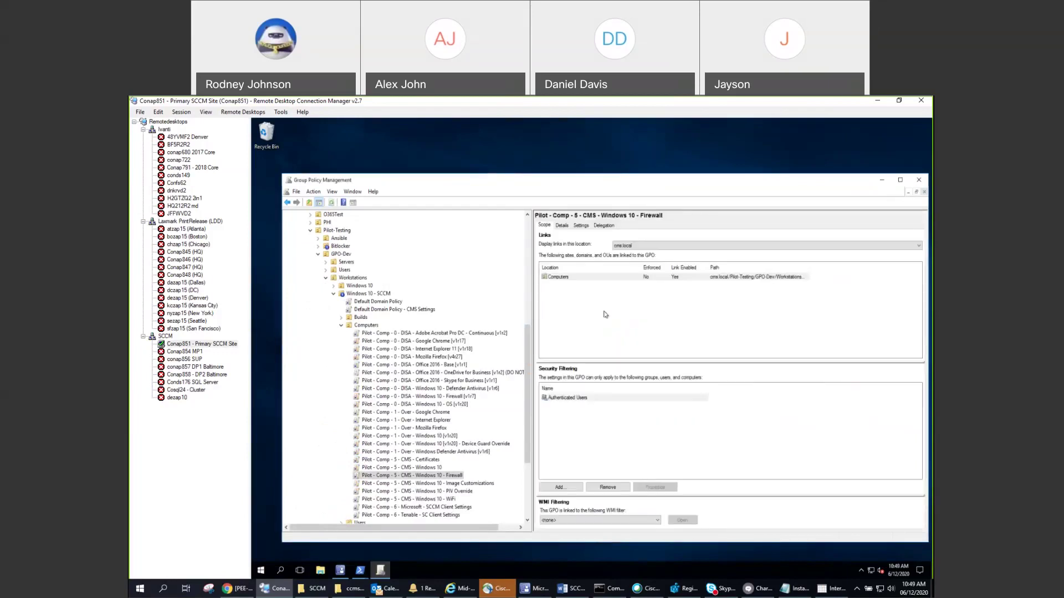
left_click(563, 279)
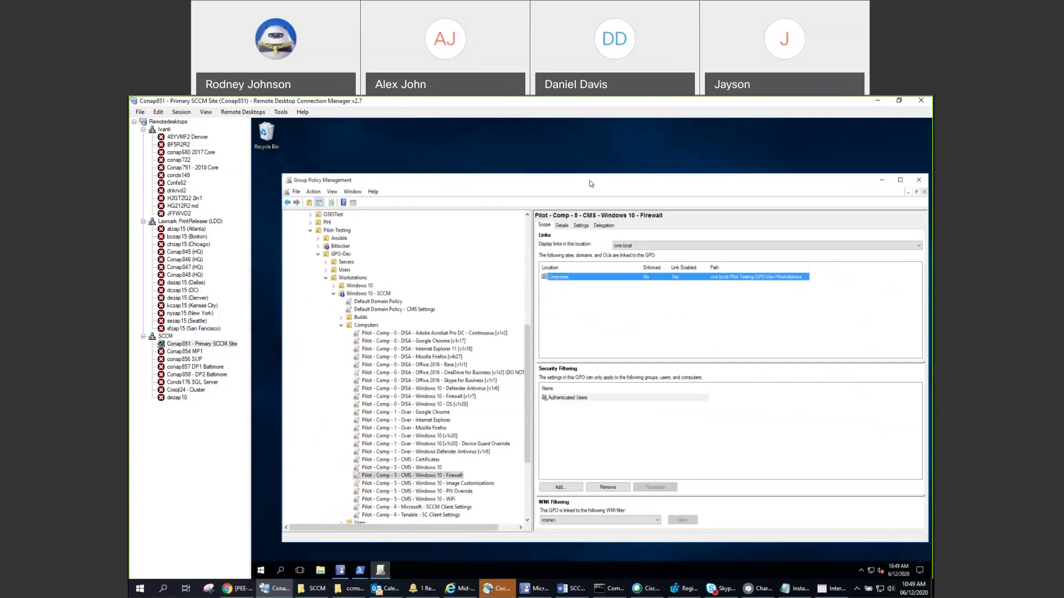
Display the Firewall GPO's settings report fully expanded in a maximized window, with the General section collapsed
left_click_drag(591, 183, 534, 194)
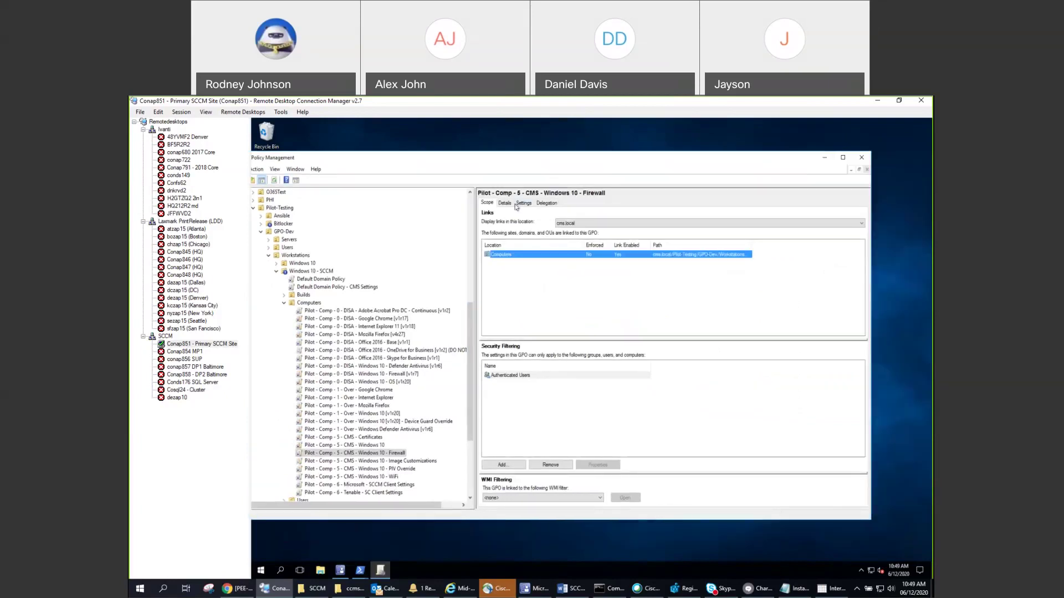
left_click(517, 205)
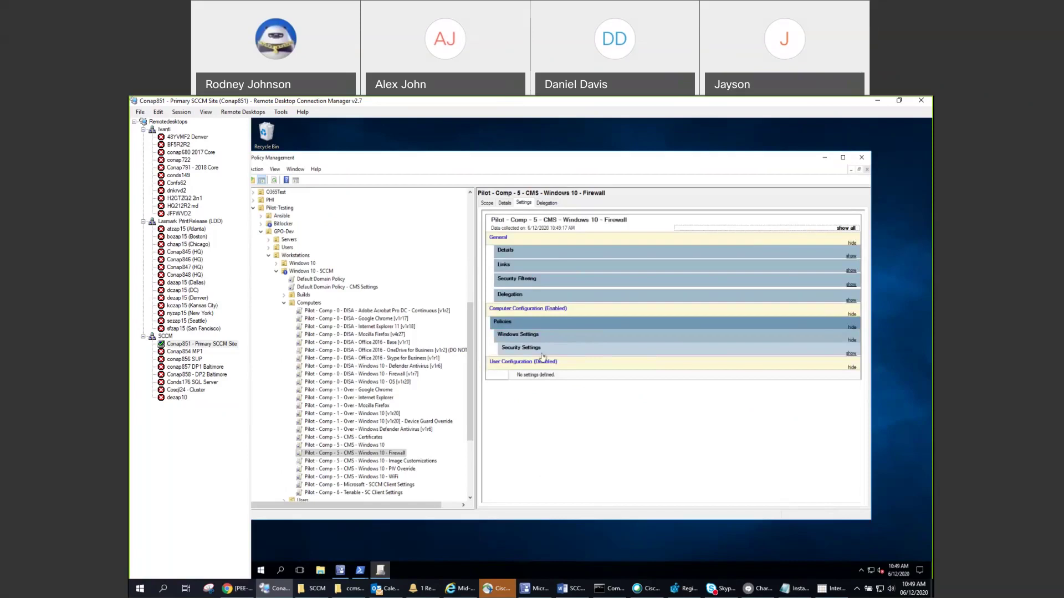
left_click(840, 229)
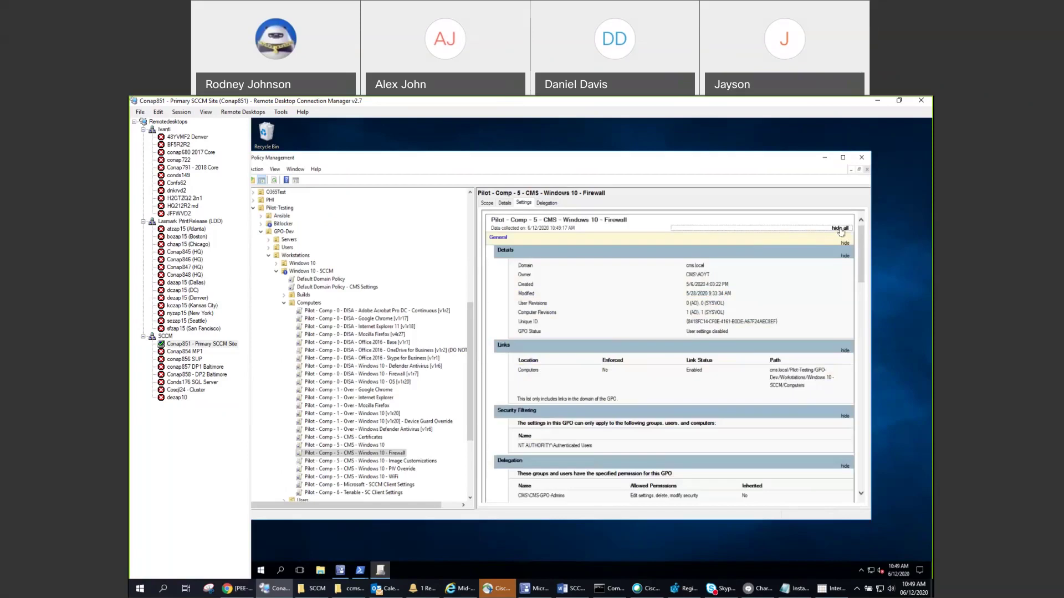
left_click(842, 159)
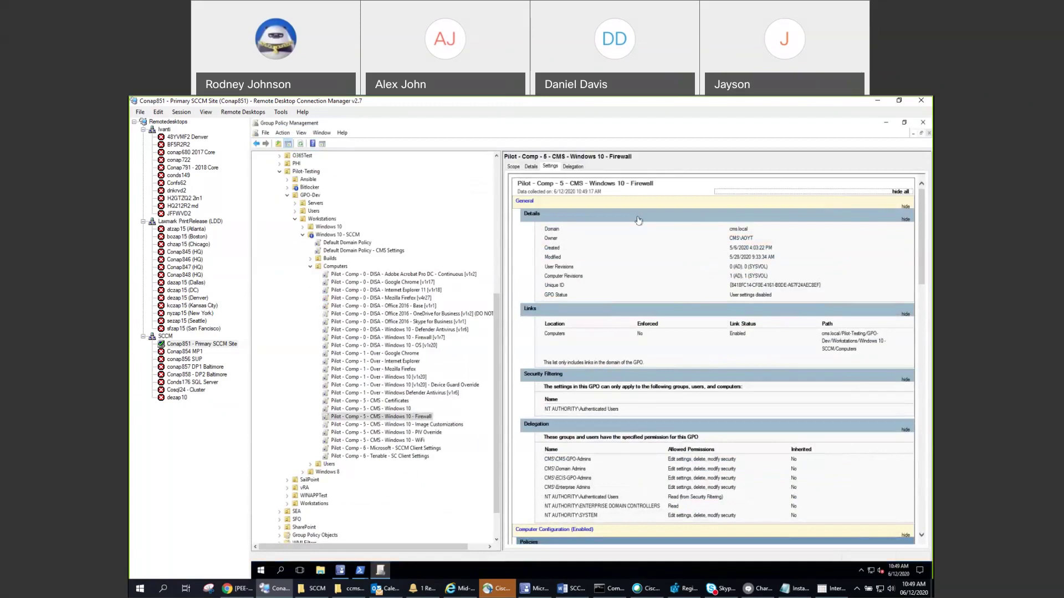
left_click(905, 207)
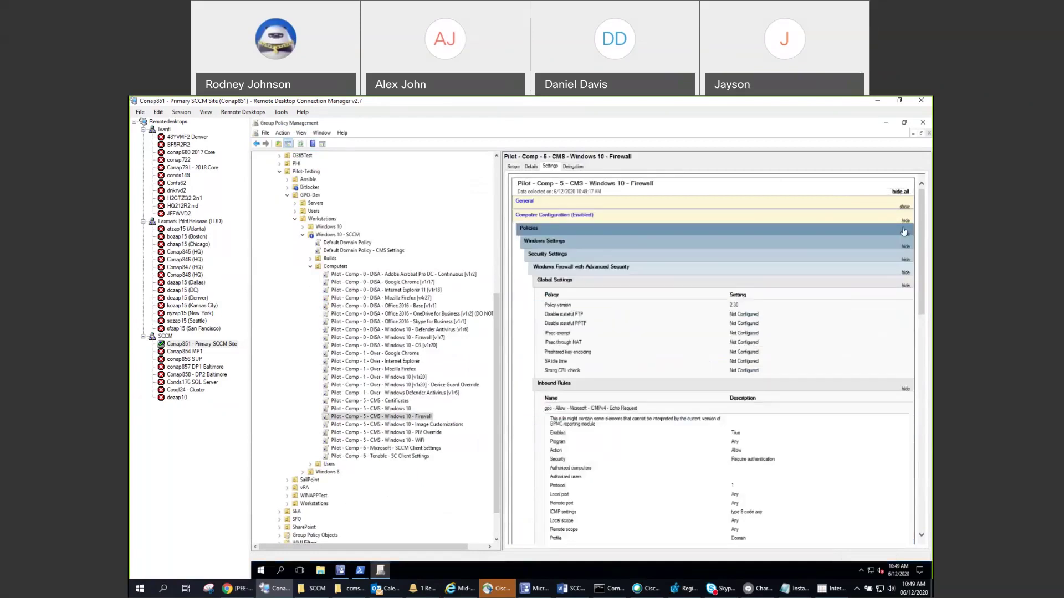
Review the Firewall GPO's global settings and inbound rules, from ICMPv4 Echo Request through the Remote Desktop rules
mouse_move(921, 288)
left_mouse_down()
mouse_move(921, 330)
mouse_move(925, 301)
left_mouse_up()
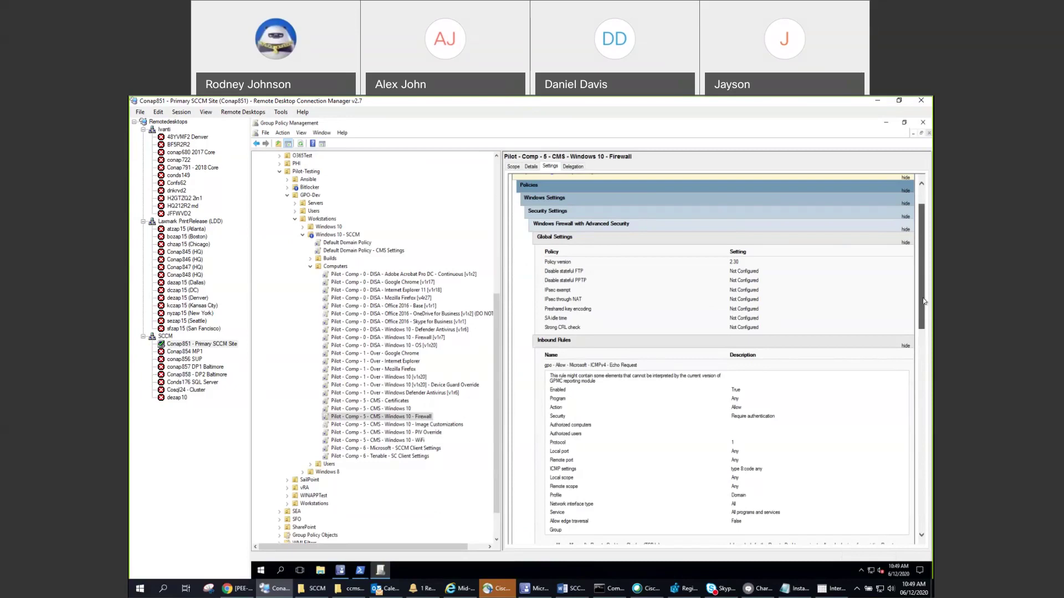
left_click_drag(924, 301, 925, 303)
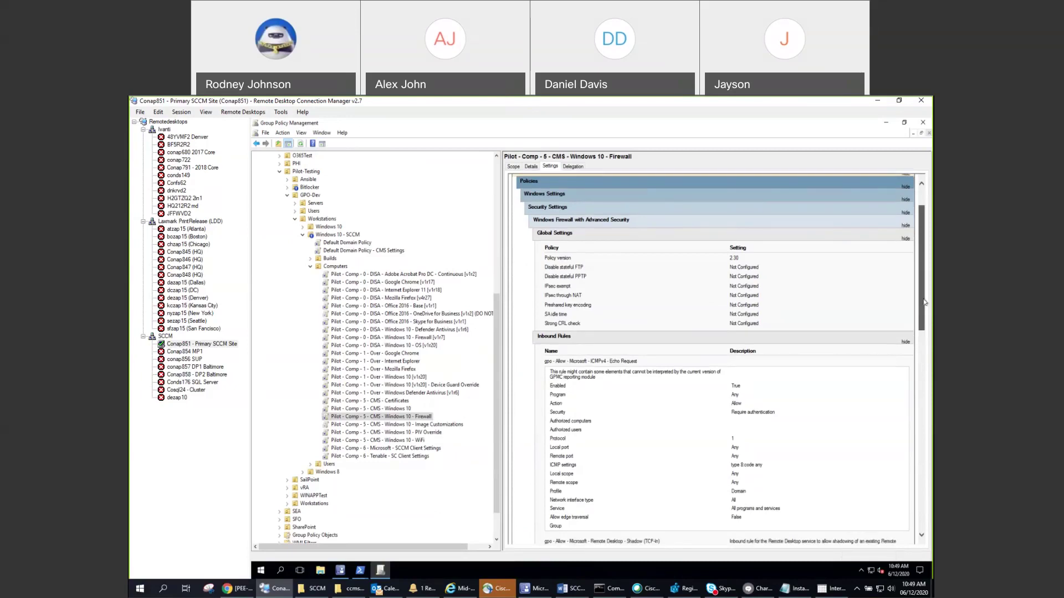
left_click_drag(924, 303, 918, 351)
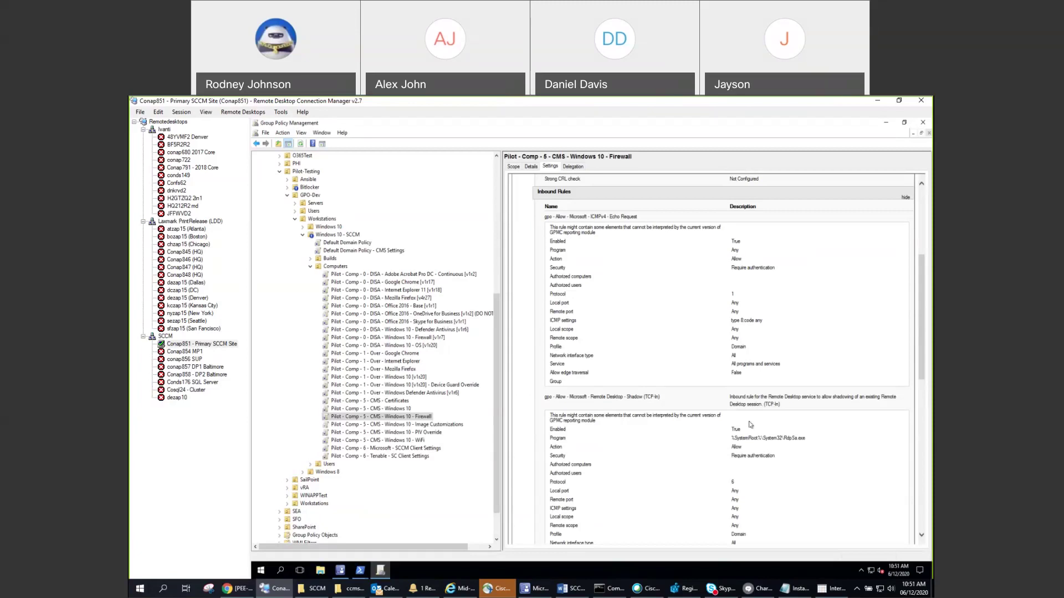
left_click_drag(920, 351, 922, 448)
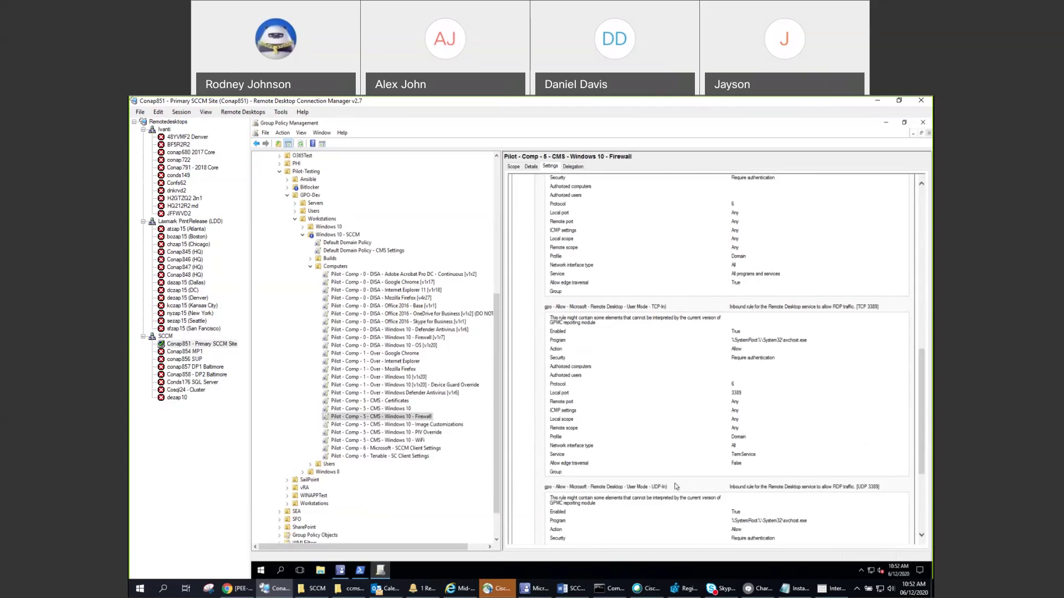
scroll(681, 465, "down", 3)
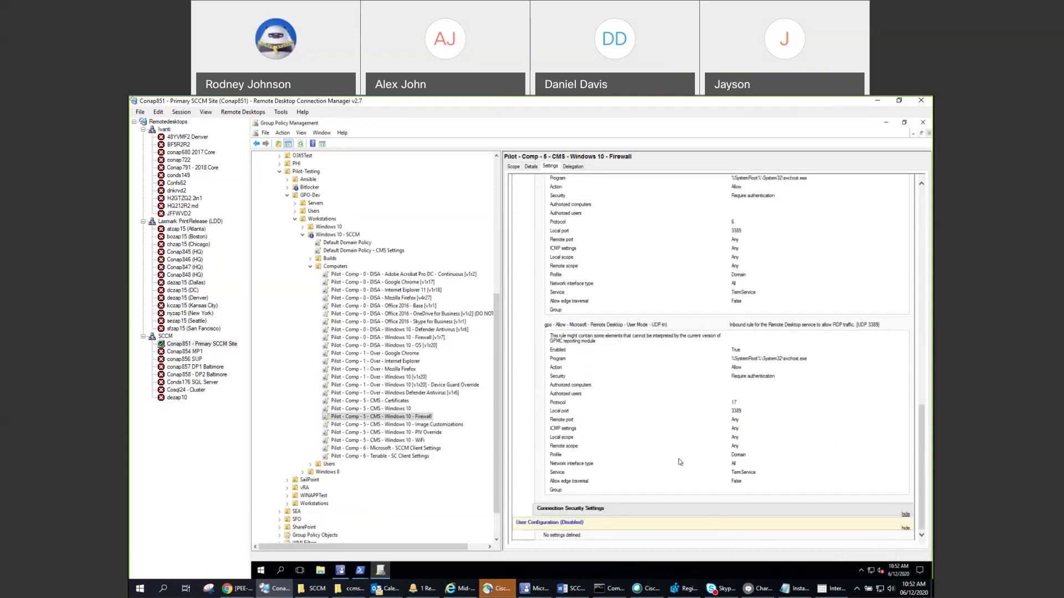
Review the Firewall GPO's Remote Desktop Shadow inbound rule, highlighting its Remote port and Authorized users entries
scroll(681, 462, "up", 10)
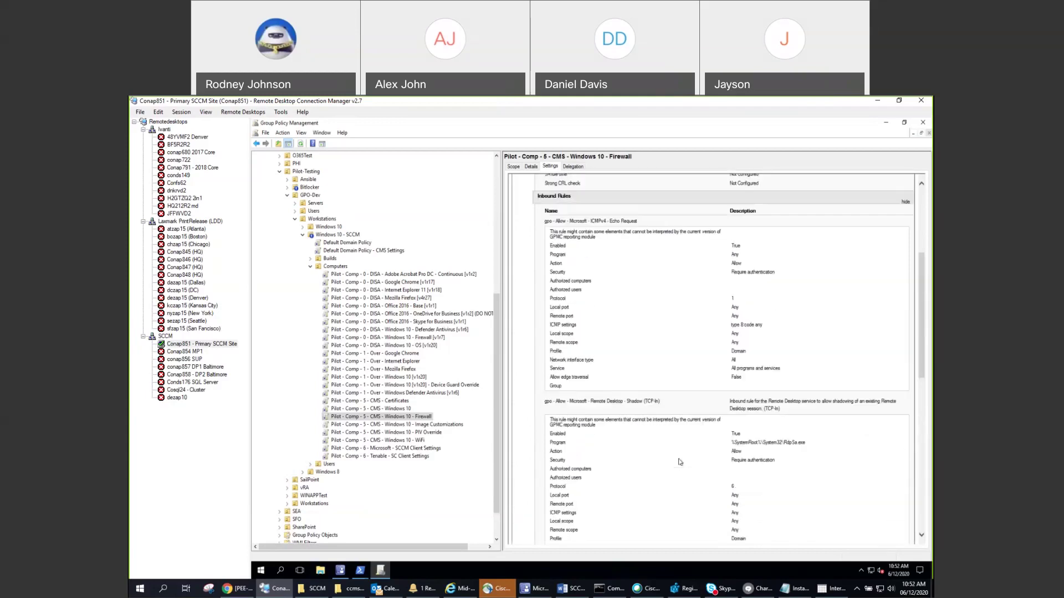
scroll(681, 462, "down", 5)
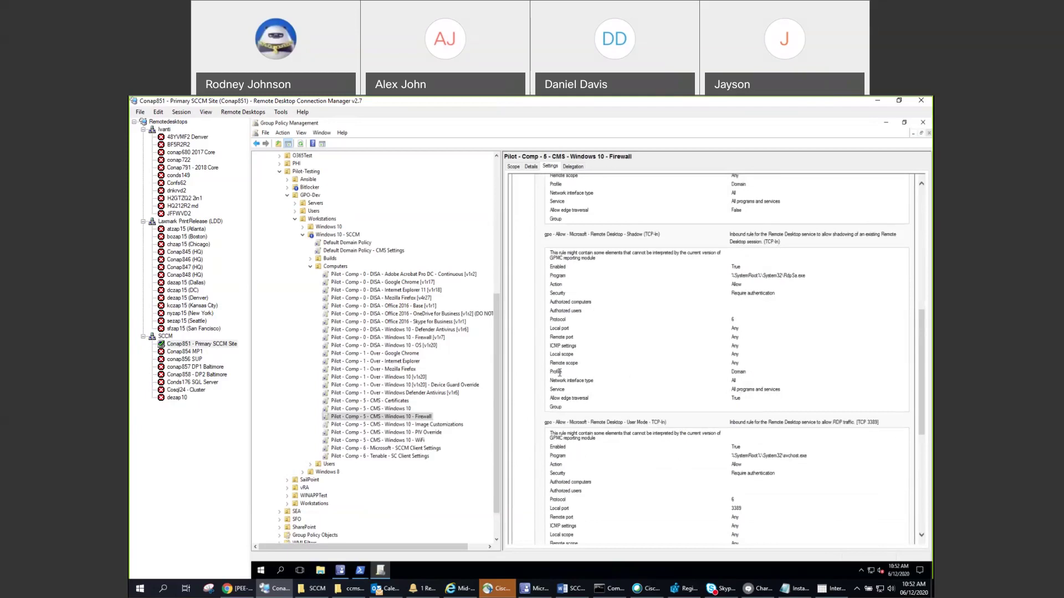
left_click_drag(550, 337, 743, 339)
left_click(564, 308)
left_click_drag(551, 309, 585, 311)
Open the Pilot - Comp - 5 - CMS - Windows 10 - Image Customizations GPO's settings report and dismiss the link notice
left_click(434, 426)
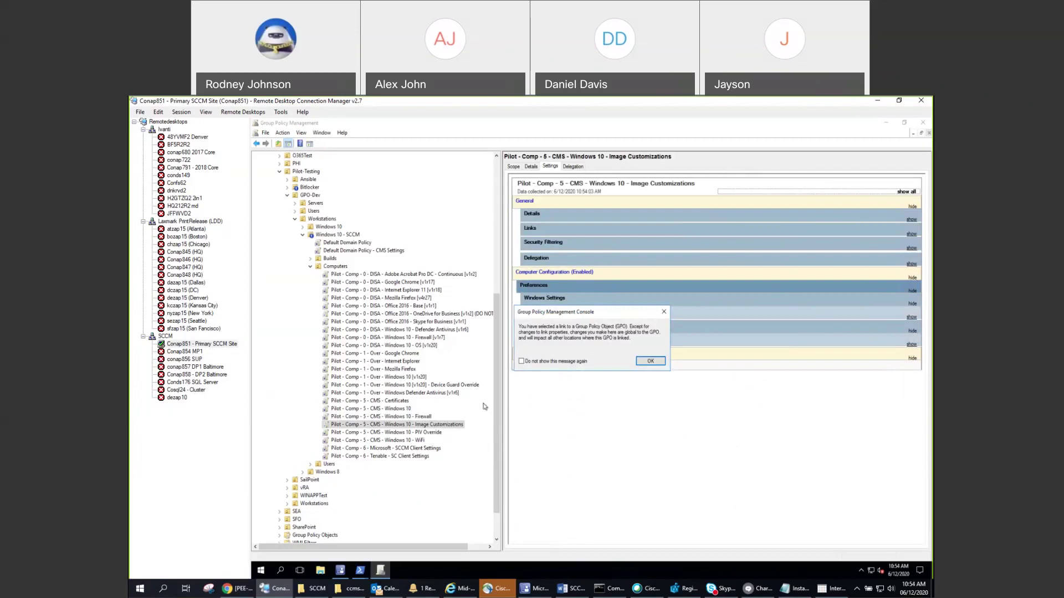
left_click(650, 361)
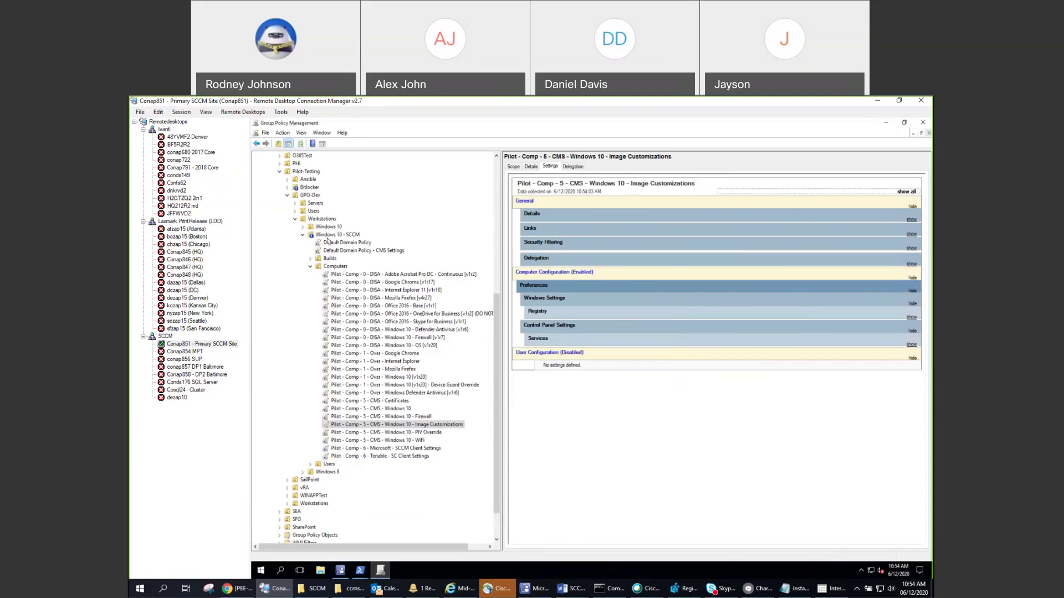
Start creating a GPO linked to the Computers OU and enter the draft name Test - Comp - xx - Vendor
left_click(330, 267)
right_click(332, 268)
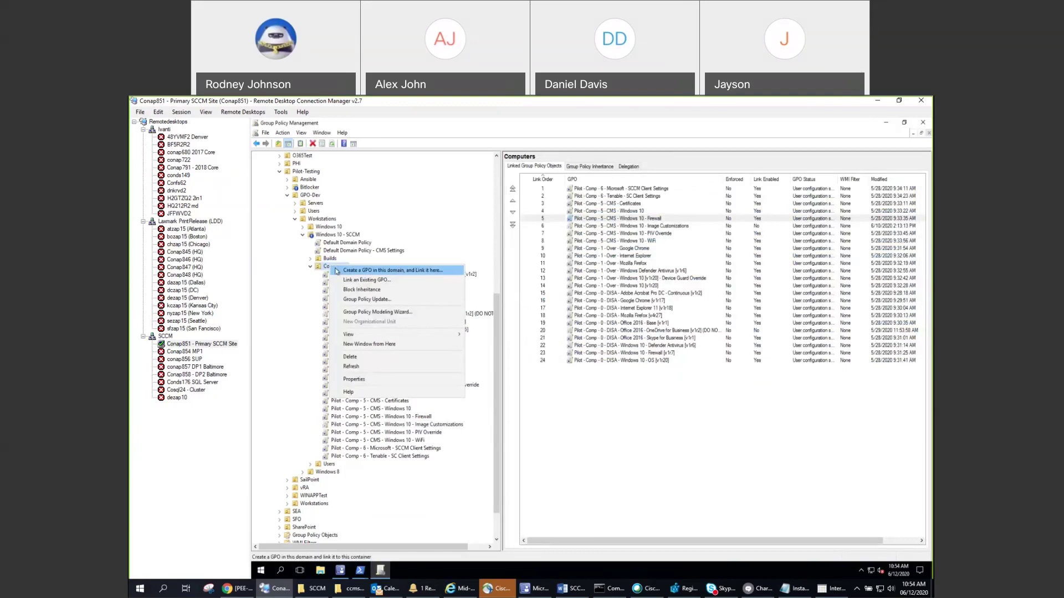
left_click(396, 271)
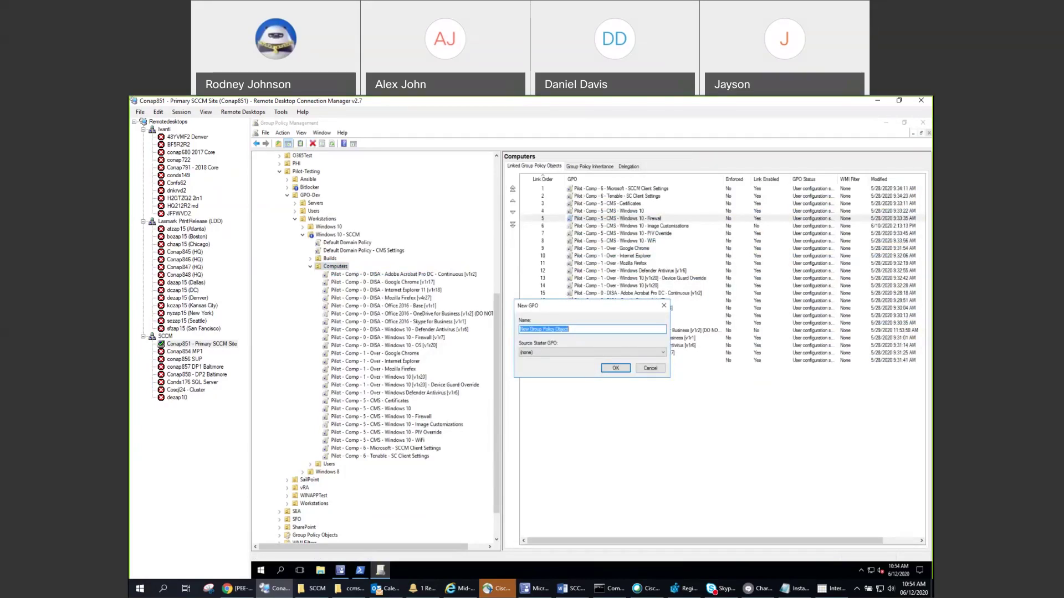
type("Test - Comp")
type("xx - Vendor")
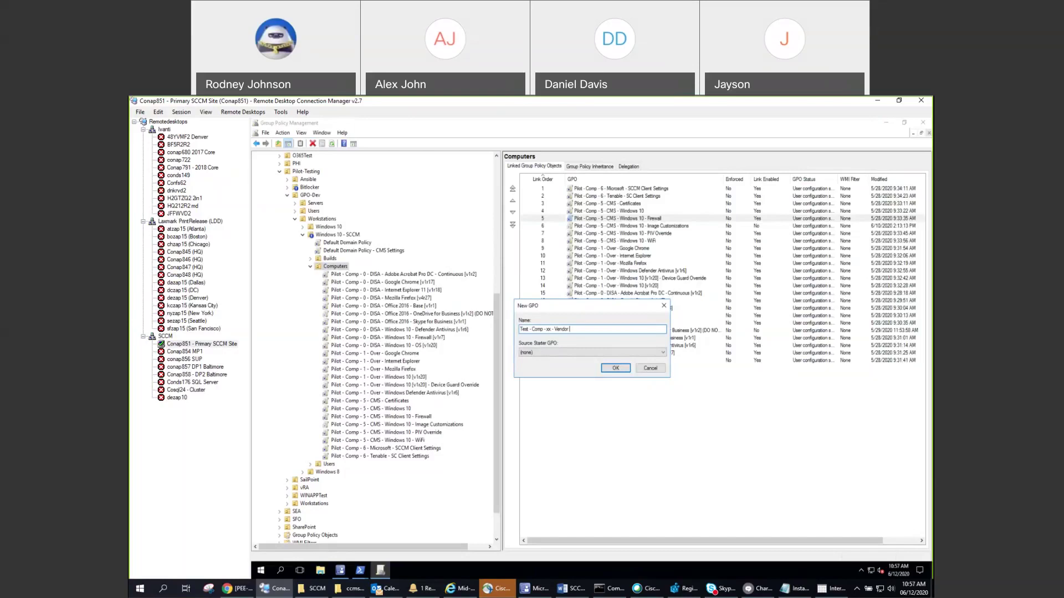
Add Disable Services to the draft name, and replace its Vendor part with CMS and the xx placeholder with 6
type("Disable Services")
key("BackSpace")
key("BackSpace")
key("BackSpace")
key("BackSpace")
key("BackSpace")
key("BackSpace")
type("CMN")
key("BackSpace")
key("BackSpace")
key("BackSpace")
type("6")
key("BackSpace")
type("S")
key("BackSpace")
type("S")
Replace the name's description with Imaging Customizations and create the GPO as Test - Comp - 6 - CMS - Imaging Customizations
double_click(580, 330)
type("Menaging")
key("Delete")
key("Delete")
key("Delete")
key("Delete")
key("Delete")
key("Delete")
key("Delete")
key("Delete")
key("Delete")
key("Delete")
key("Delete")
key("Delete")
key("Delete")
key("Delete")
key("Delete")
key("Delete")
key("Delete")
type("Imaging Custom")
type("izations")
key("BackSpace")
left_click(613, 369)
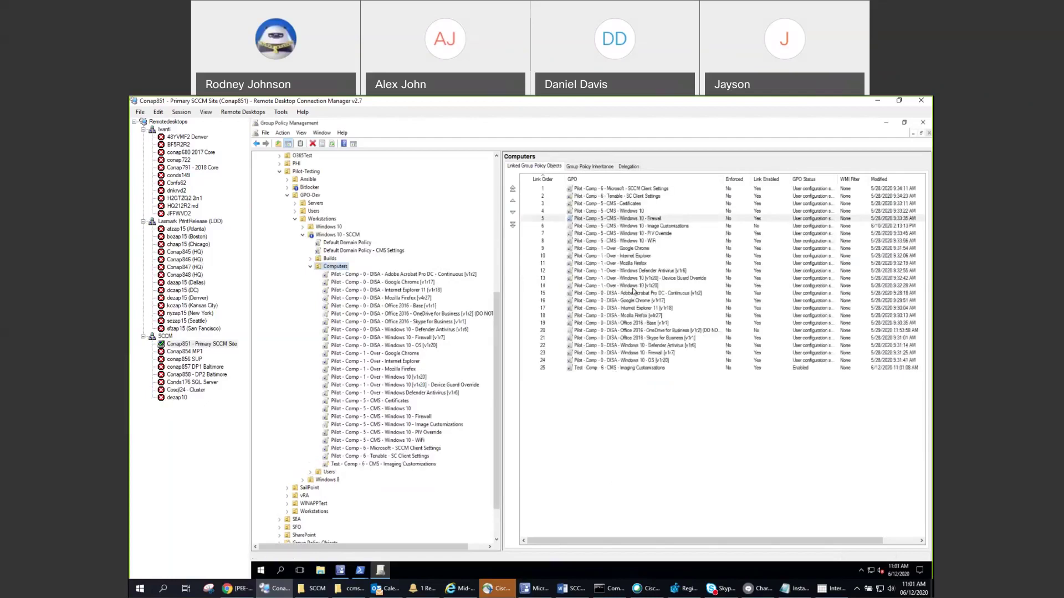
Disable the link of the Test - Comp - 6 - CMS - Imaging Customizations GPO in the Computers OU
left_click(622, 227)
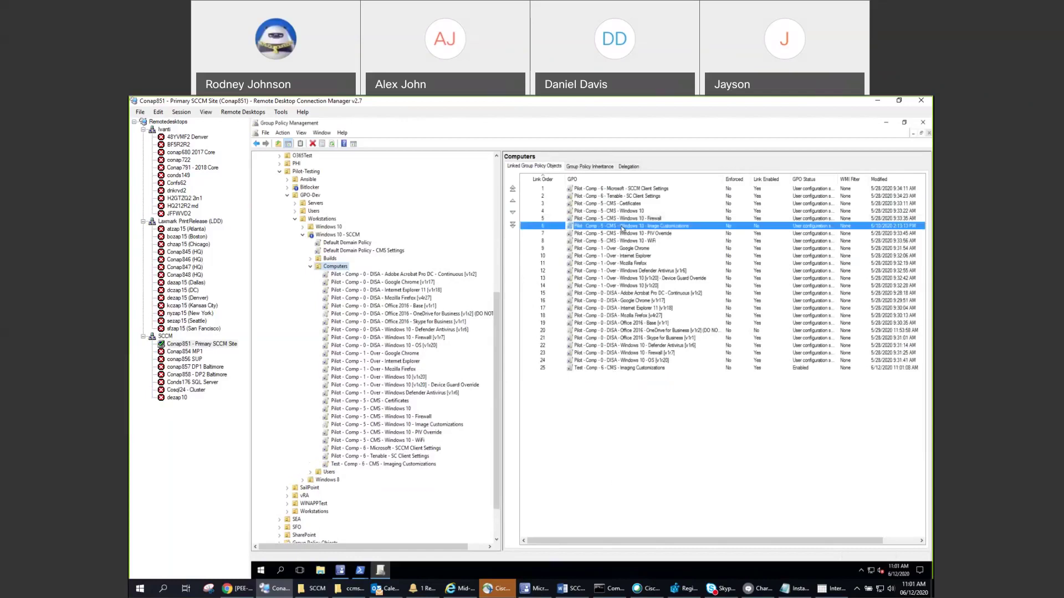
left_click(634, 369)
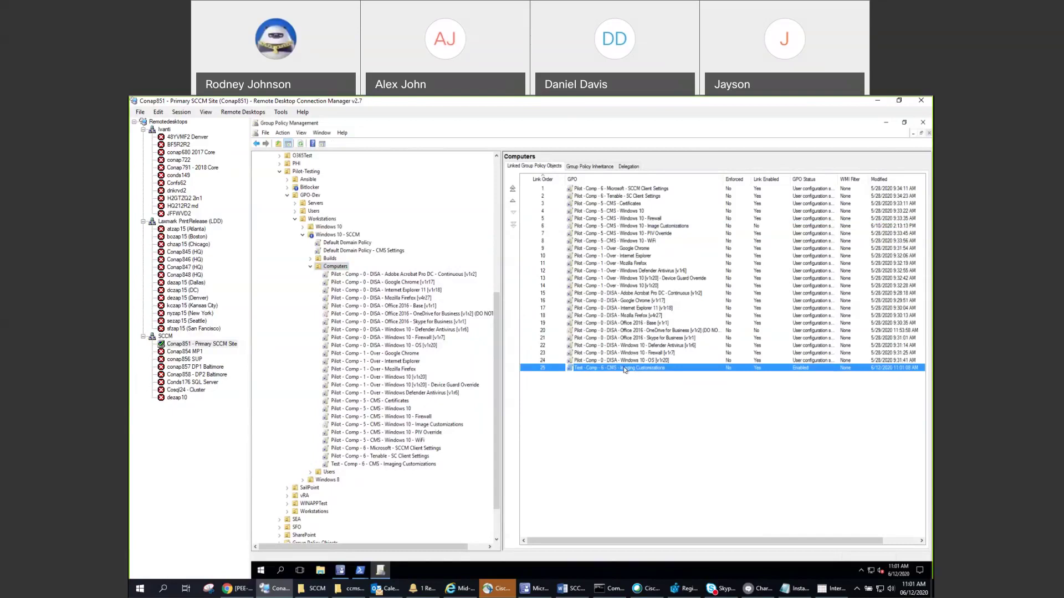
right_click(624, 369)
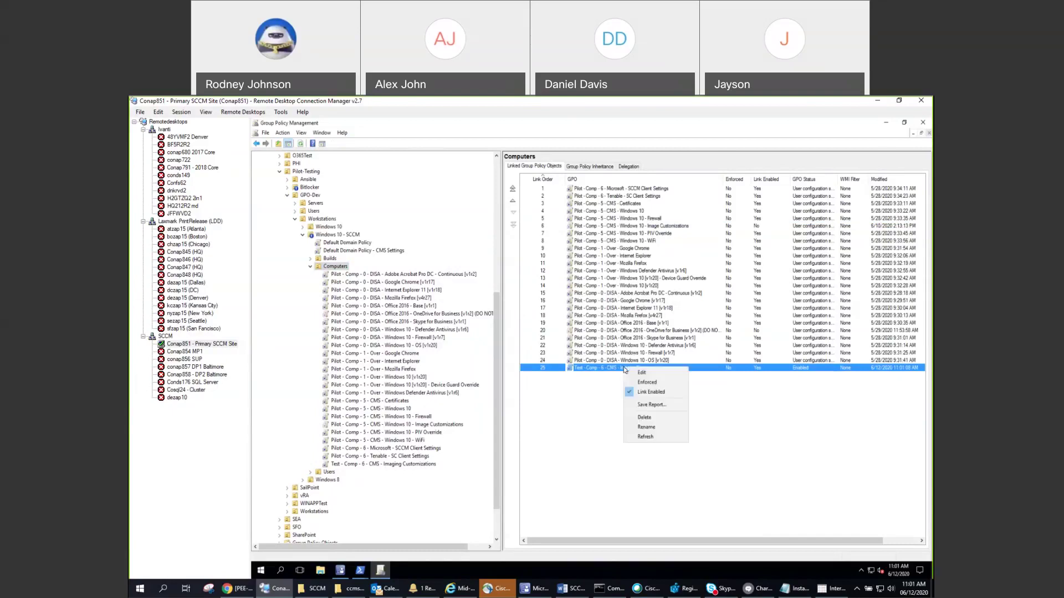
left_click(654, 392)
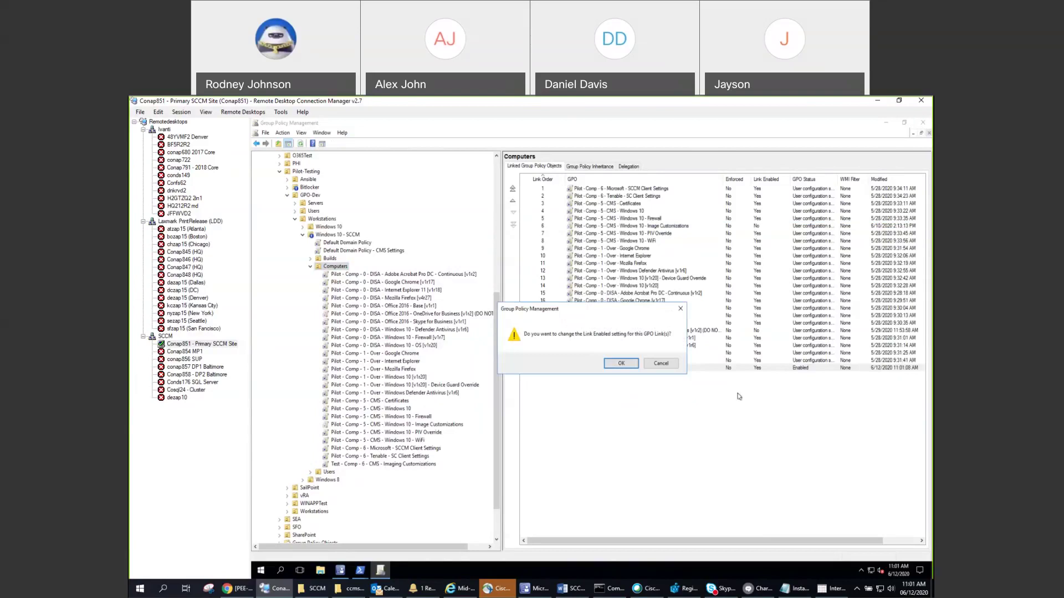
left_click(621, 363)
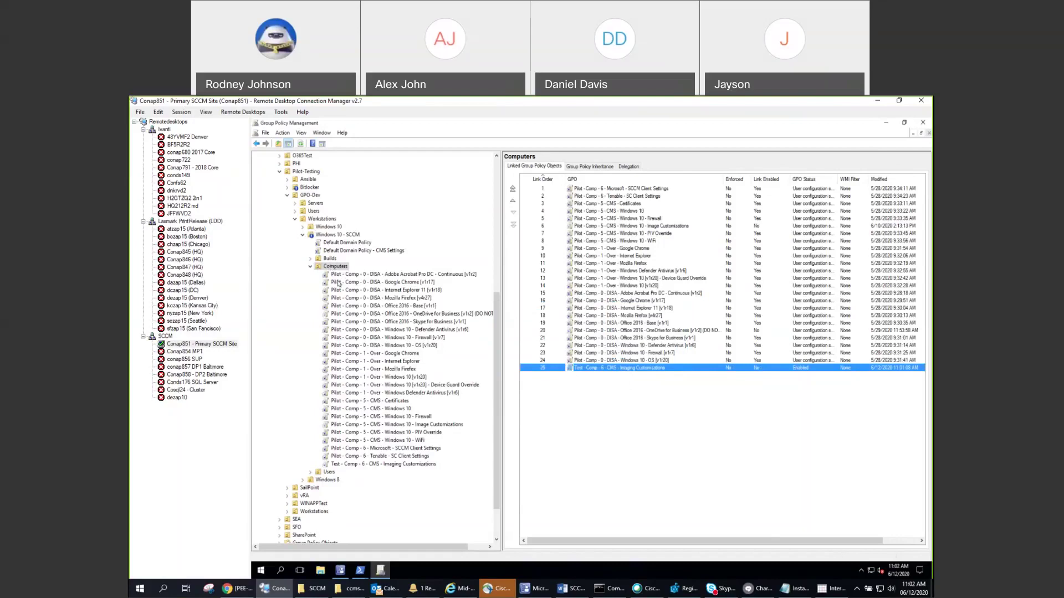
Open the new Imaging Customizations test GPO with further link notices suppressed, and expand the Details section of its settings report
right_click(607, 369)
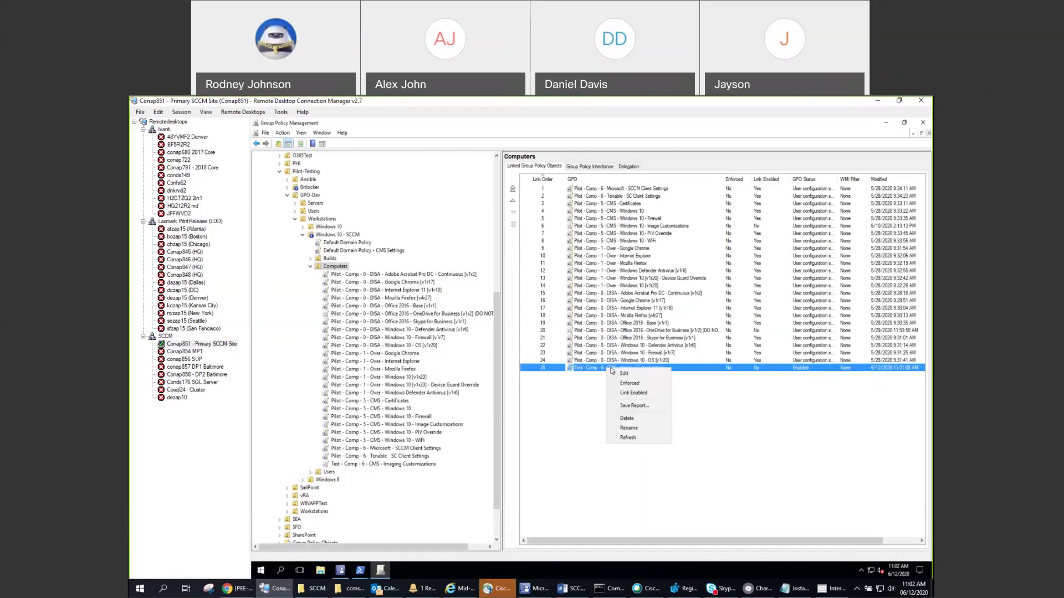
double_click(598, 369)
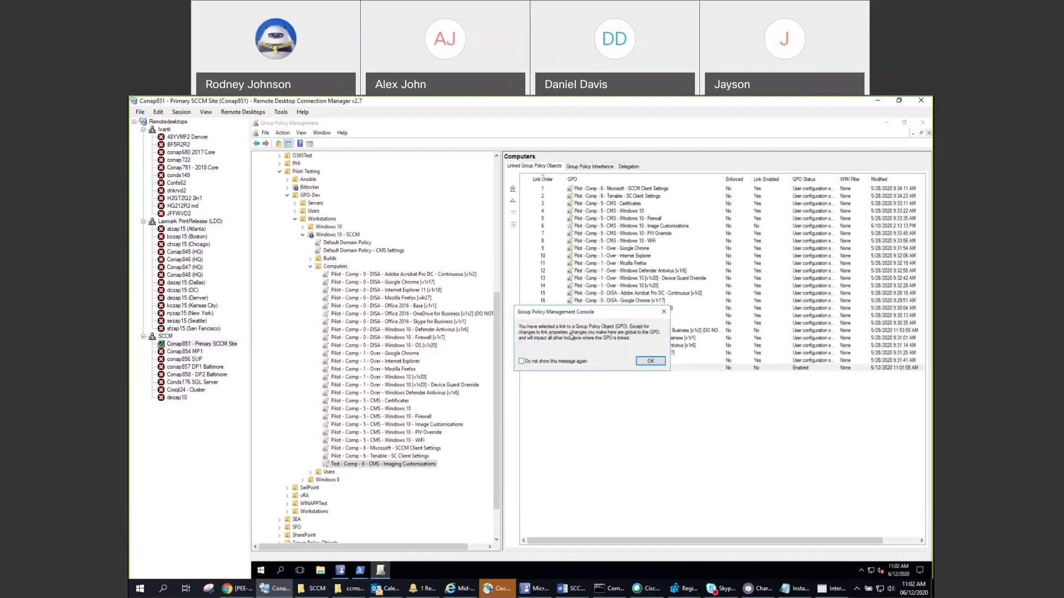
left_click(521, 362)
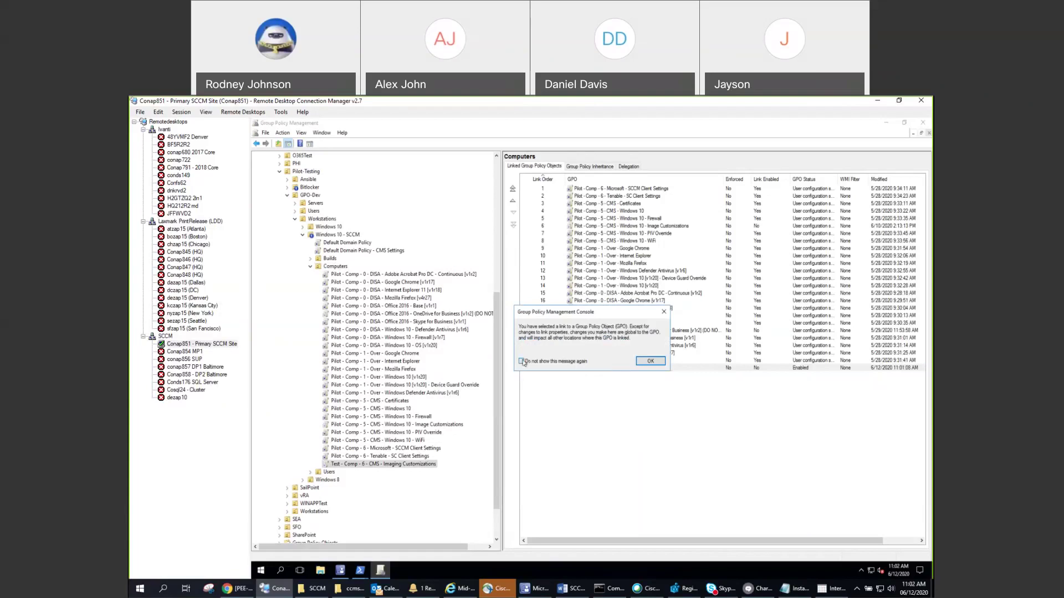
left_click(651, 361)
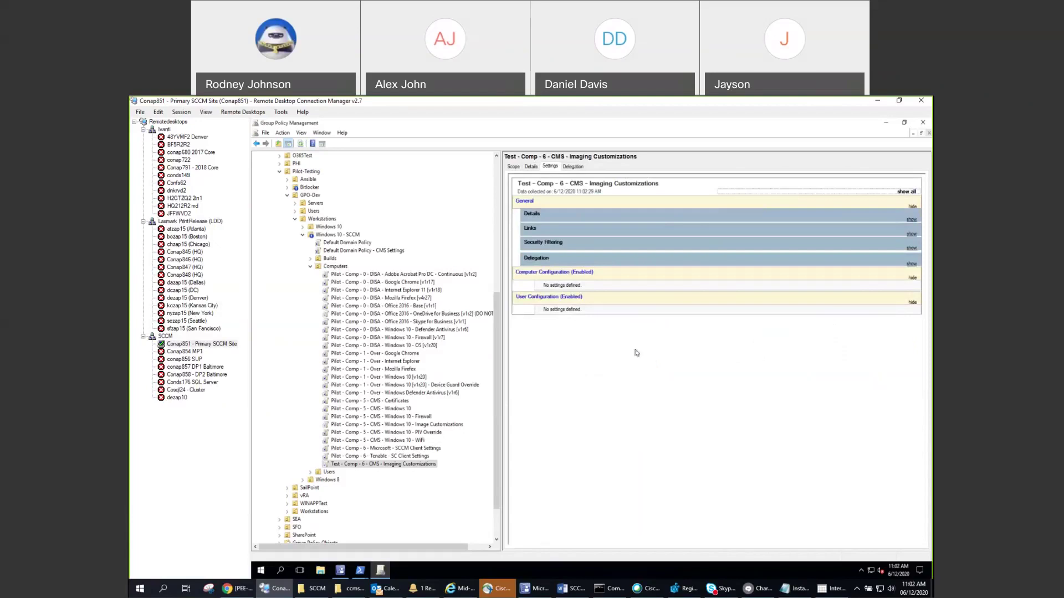
left_click(911, 220)
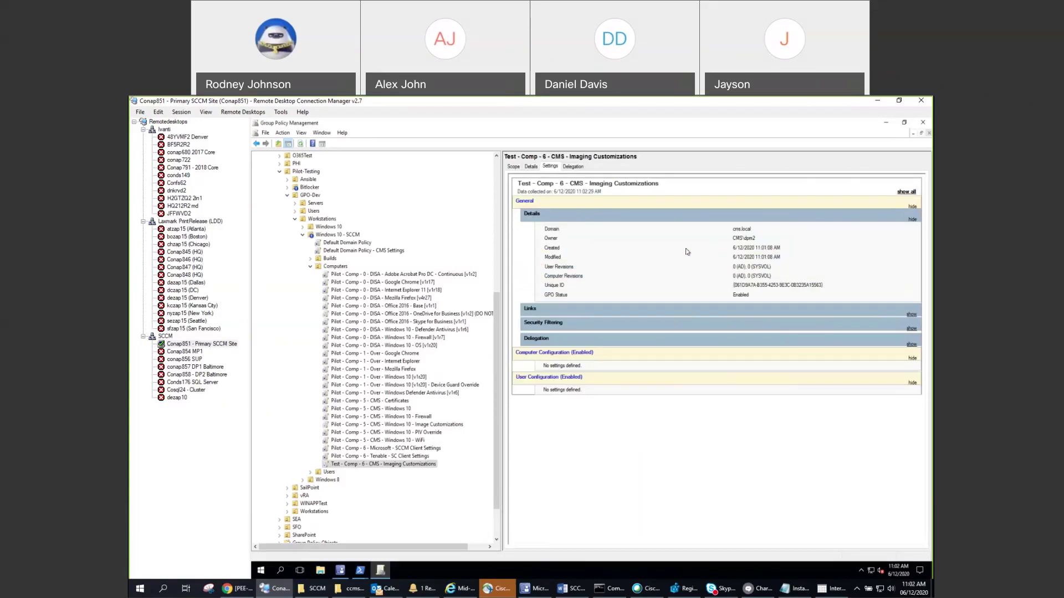
Set the test GPO's status to User configuration settings disabled and confirm the change
left_click(531, 166)
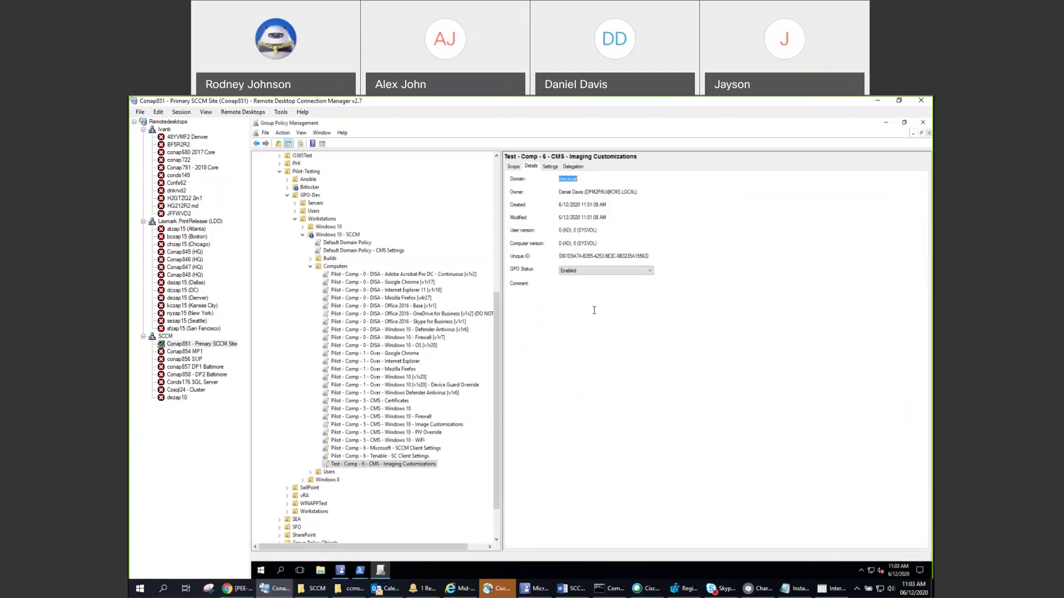
left_click(586, 272)
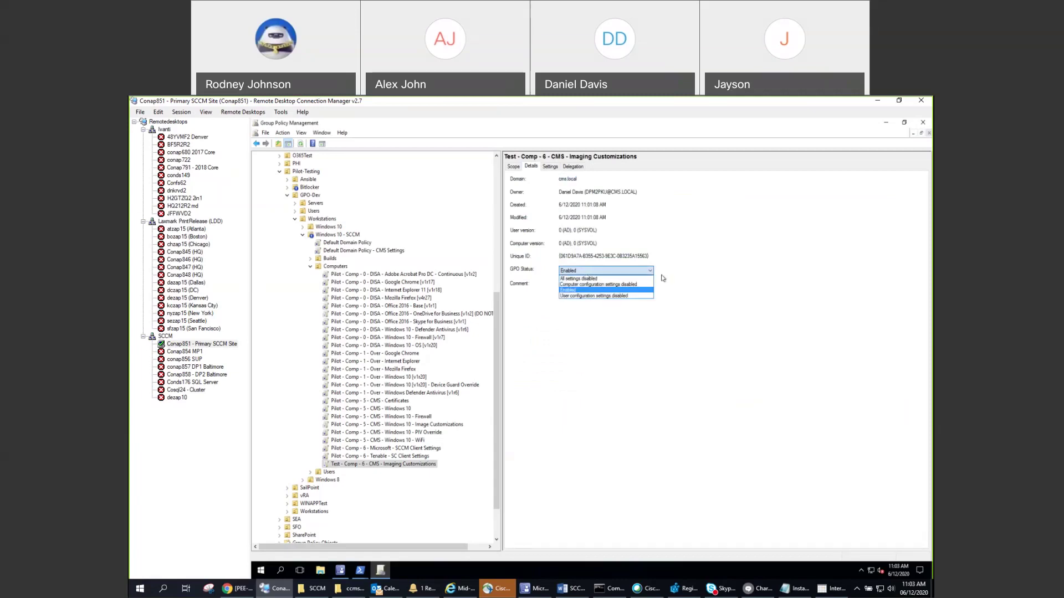
left_click(598, 297)
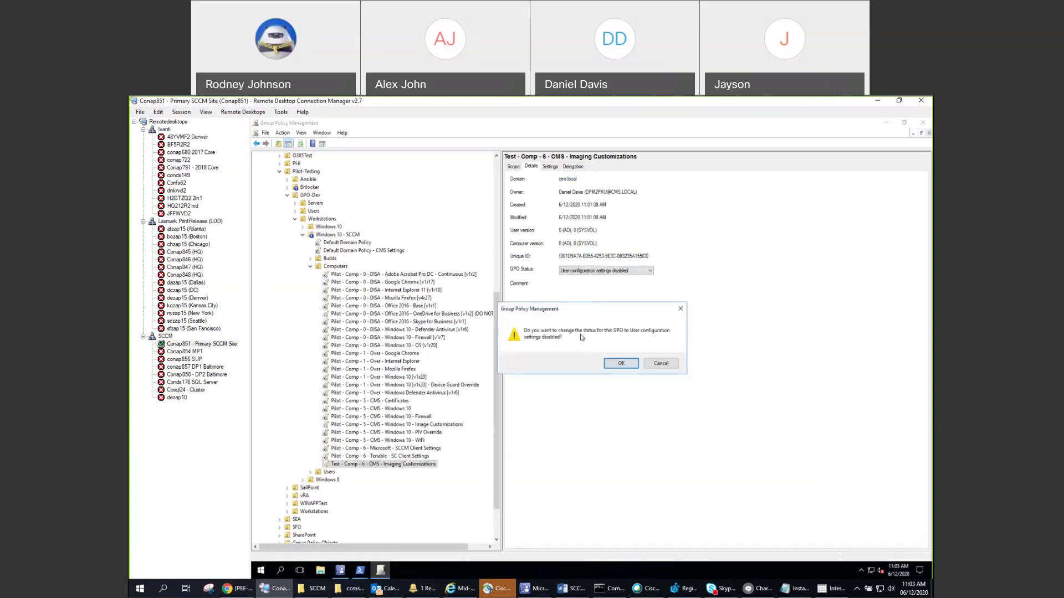
left_click(622, 364)
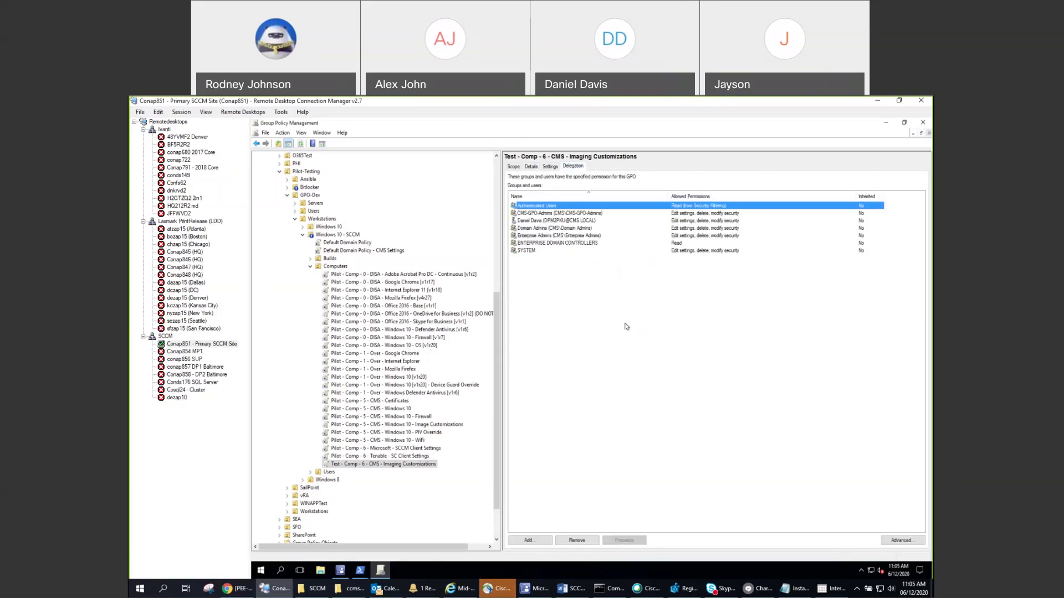
Delegate the test GPO to the ECIS-GPO-Admins group with the Edit settings, delete, modify security permission
left_click(528, 541)
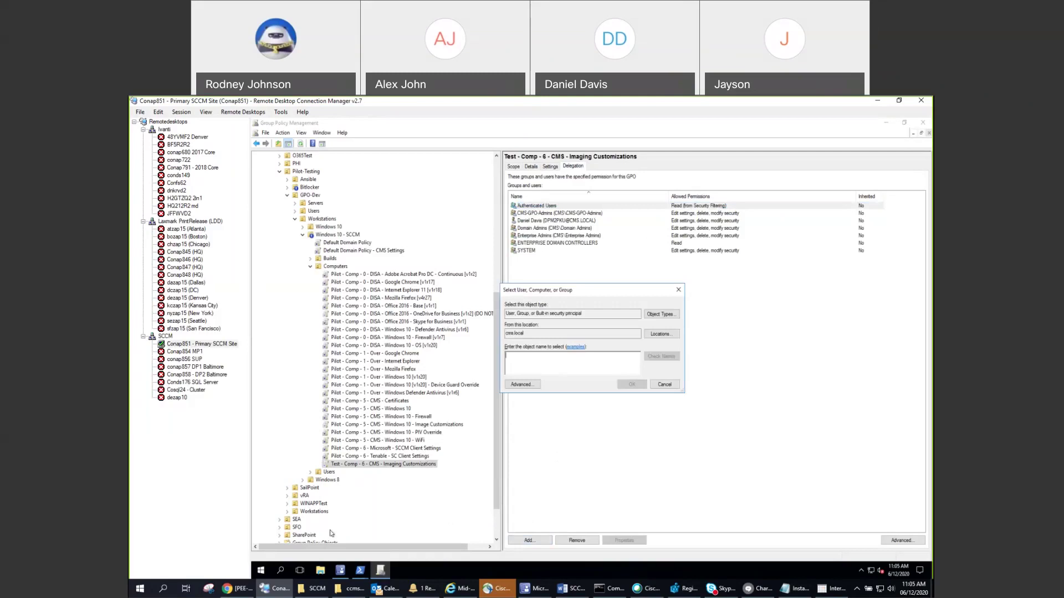
type("gpo")
left_click(631, 385)
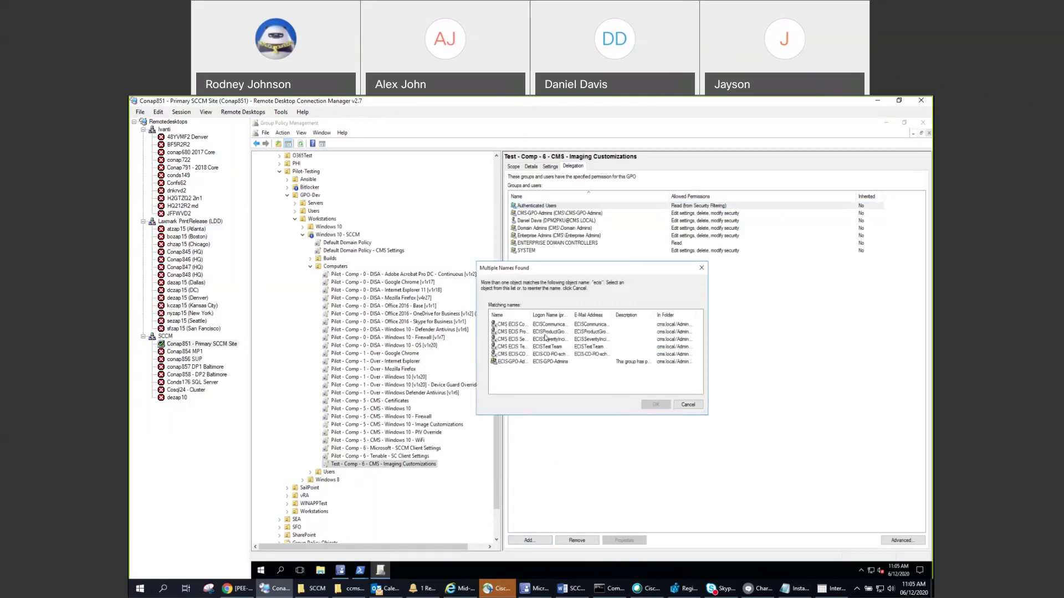
left_click_drag(529, 320, 597, 316)
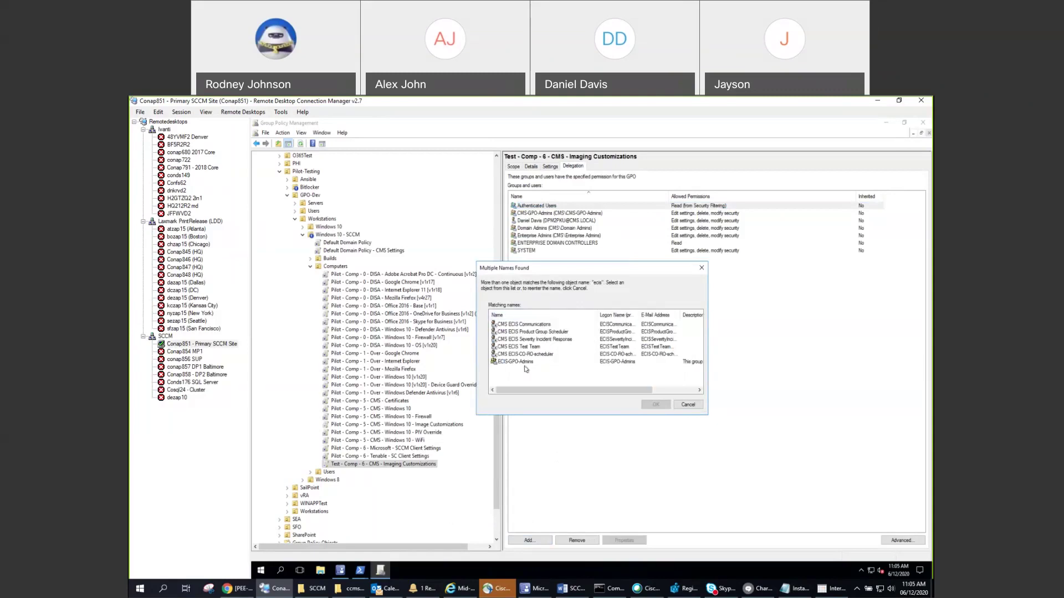
left_click(514, 363)
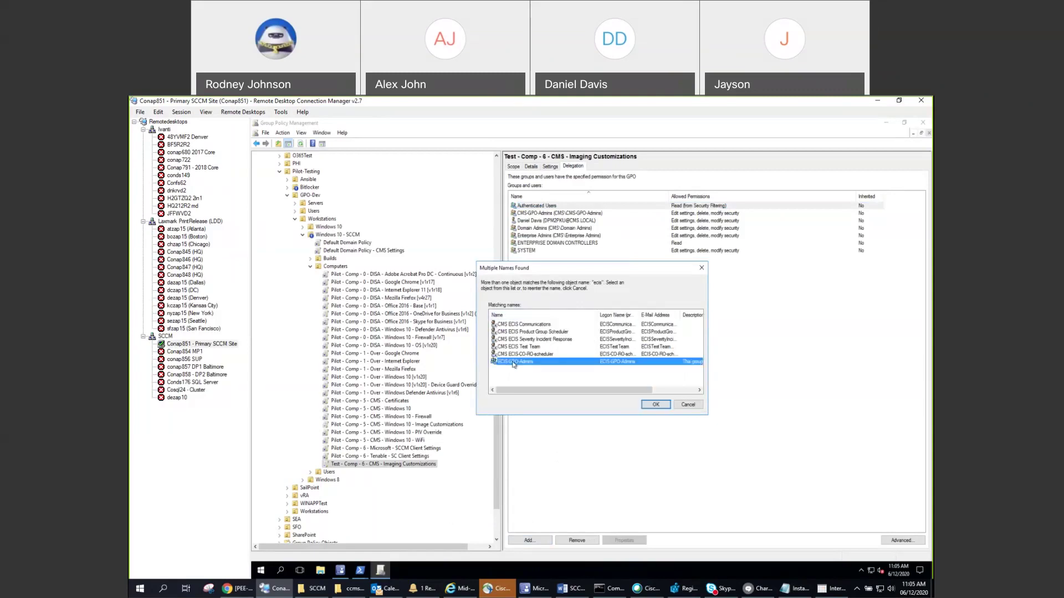
left_click(654, 405)
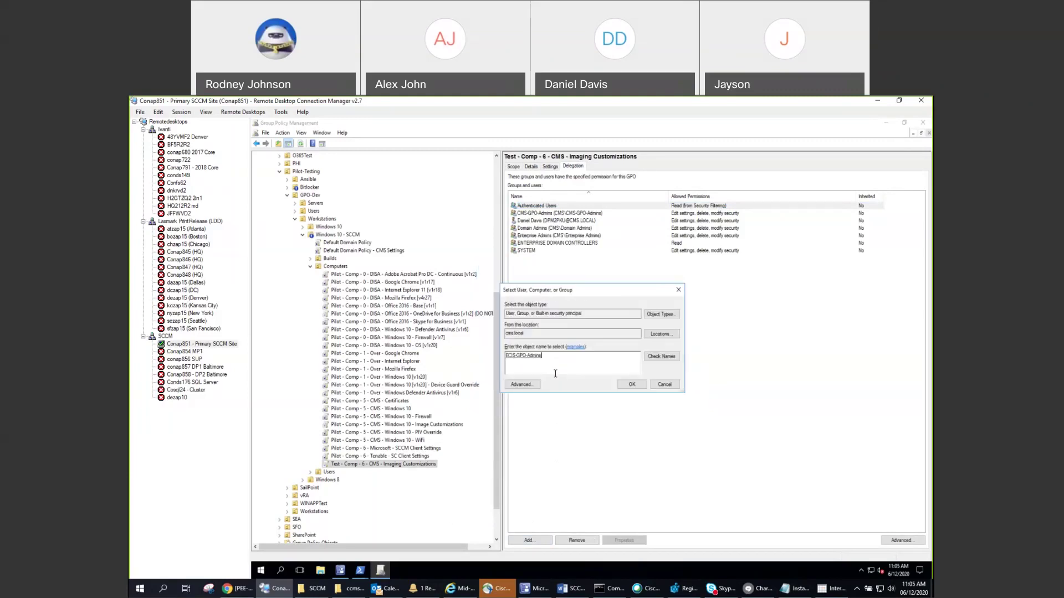
left_click(631, 386)
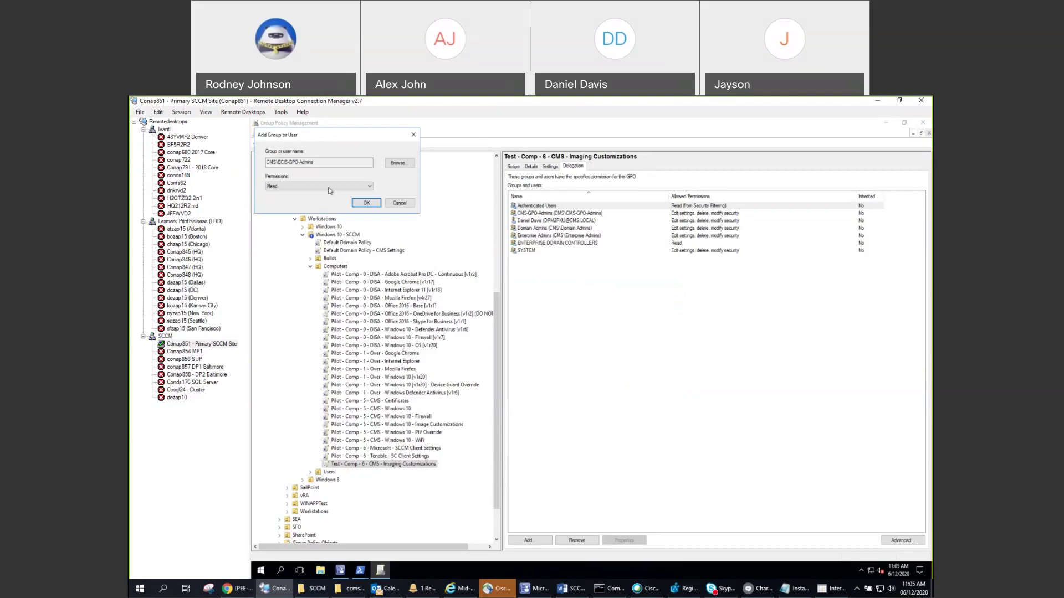
left_click(294, 187)
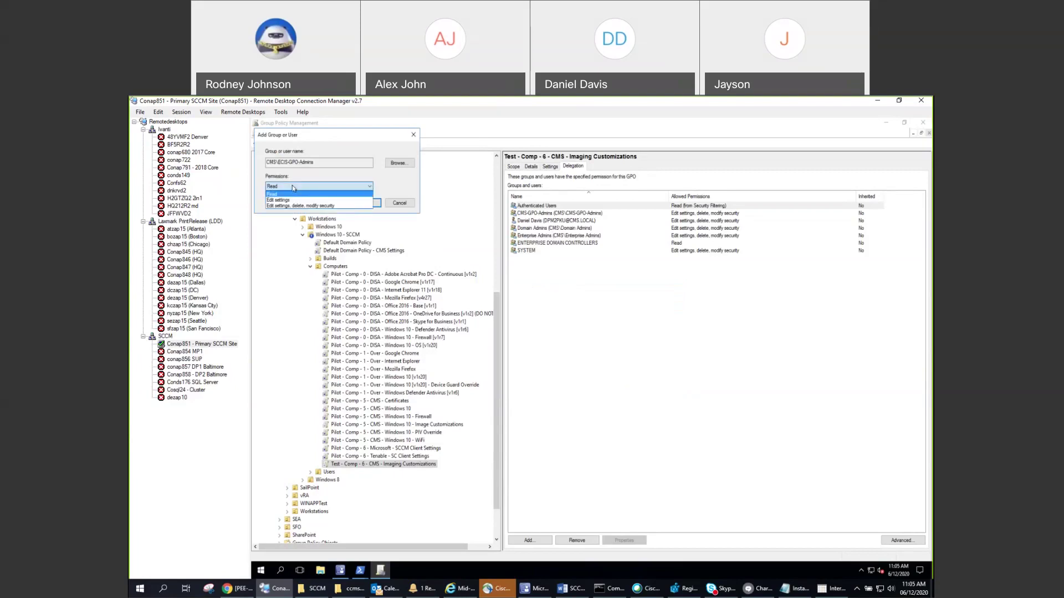
left_click(335, 206)
left_click(351, 205)
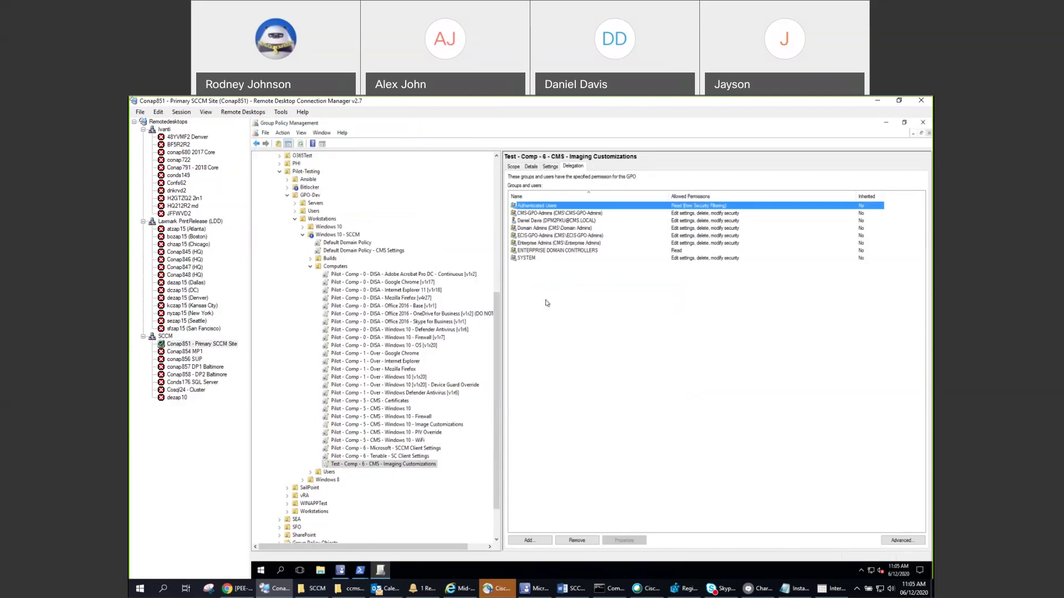
Remove the GPO owner's individual user account from the test GPO's delegation list
left_click(537, 238)
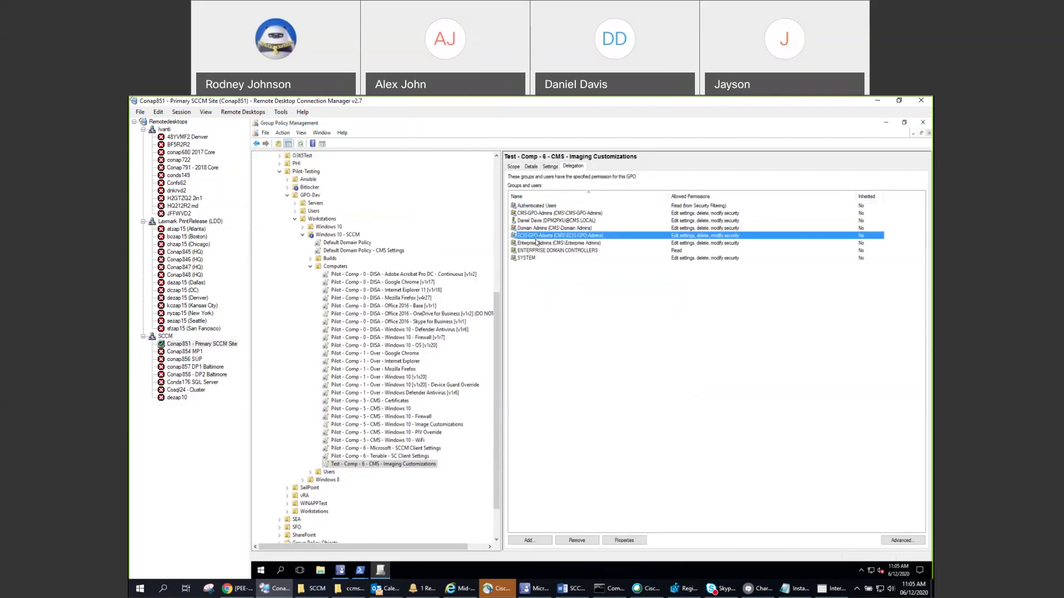
right_click(534, 222)
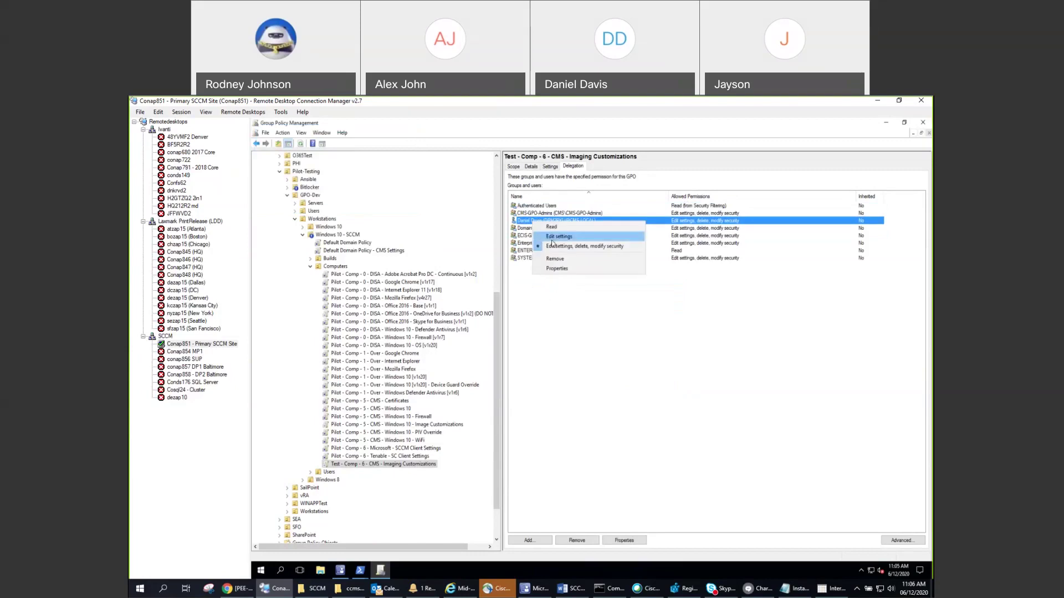
left_click(554, 259)
left_click(601, 364)
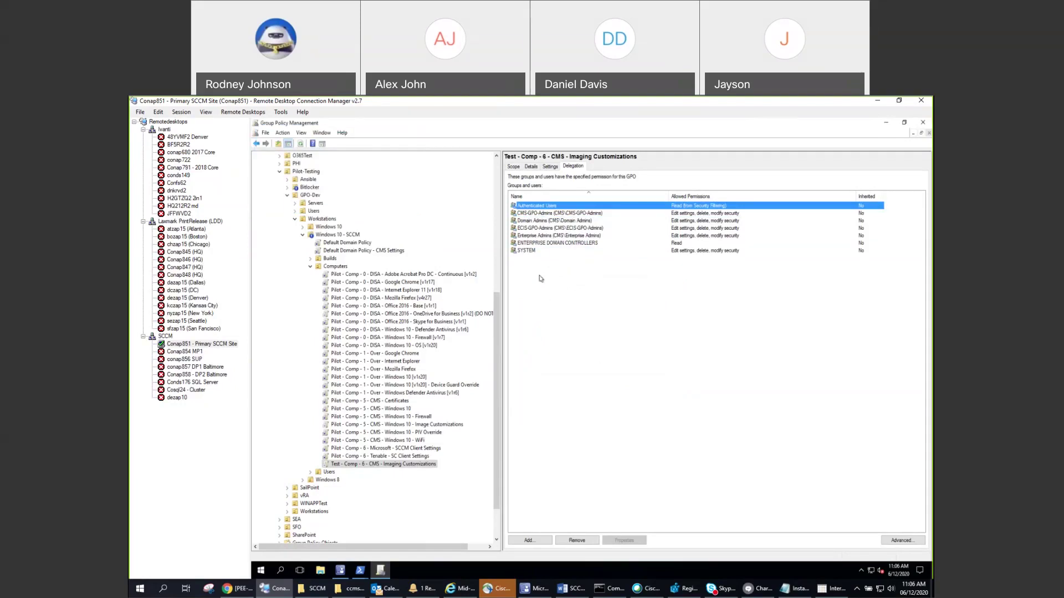
Clear the allowed Apply group policy permission for Authenticated Users in the test GPO's advanced security settings
left_click(900, 542)
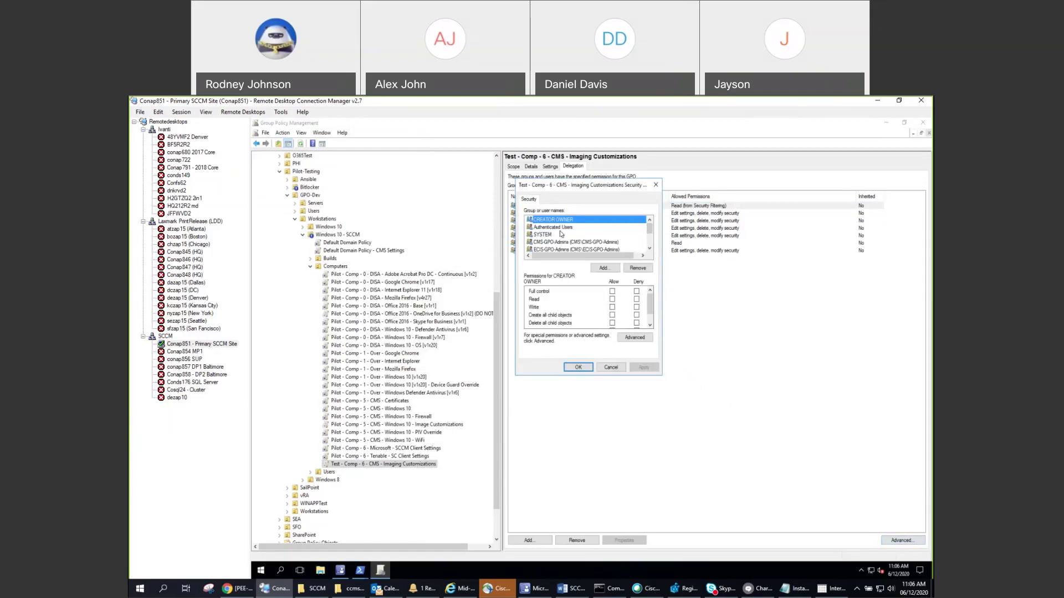
left_click(560, 229)
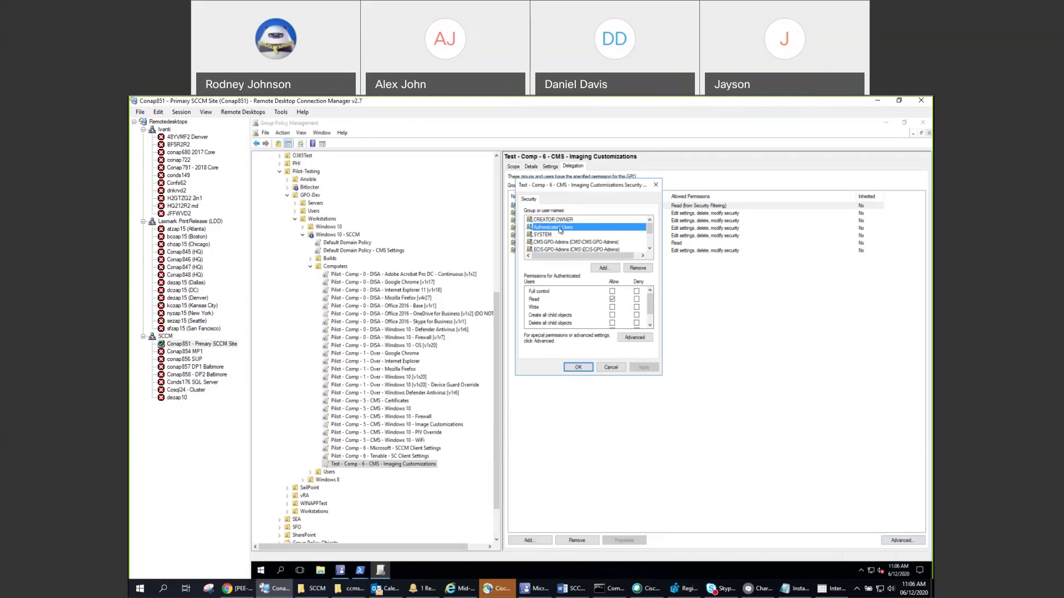
mouse_move(649, 230)
left_mouse_down()
mouse_move(651, 240)
mouse_move(650, 217)
left_mouse_up()
left_click_drag(651, 307, 651, 319)
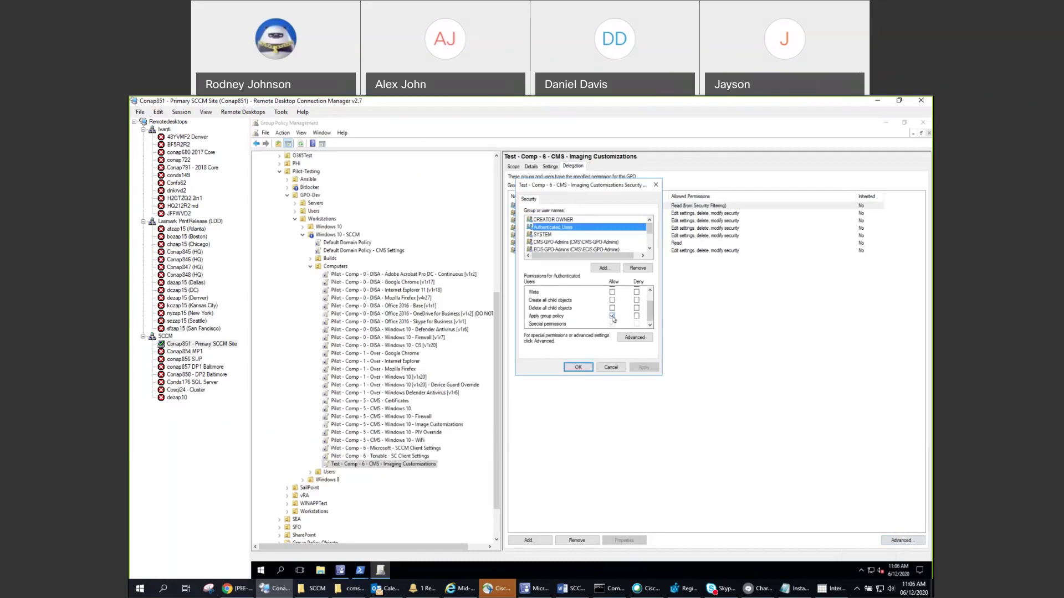
left_click(613, 316)
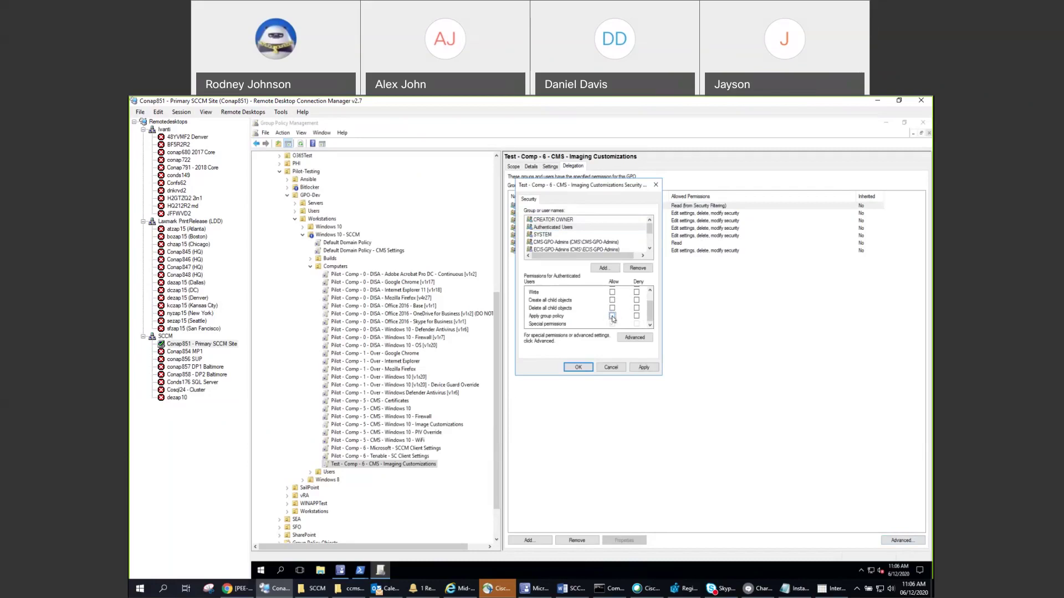
left_click(578, 368)
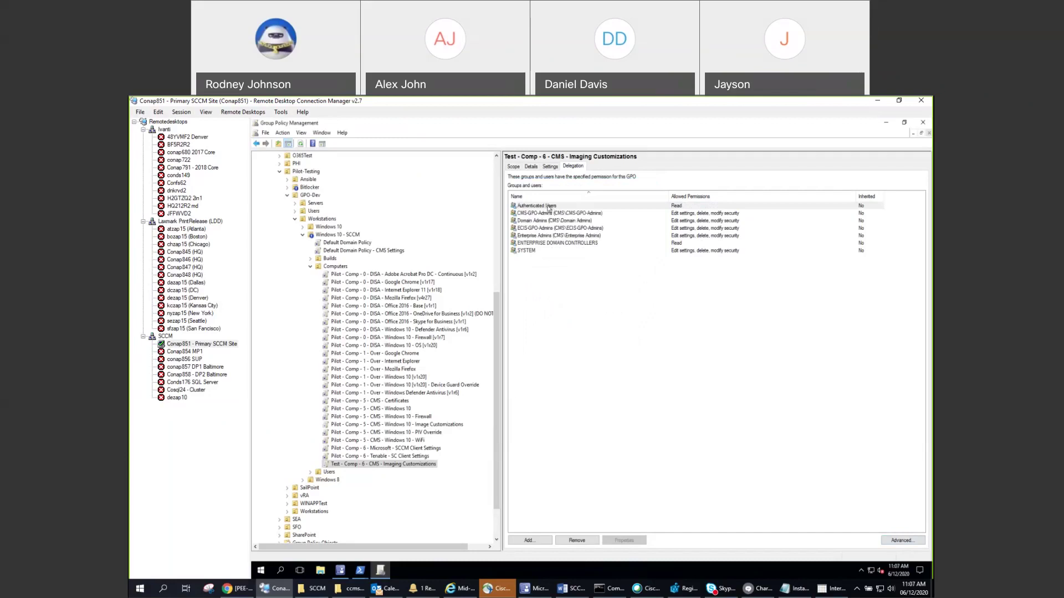
right_click(549, 208)
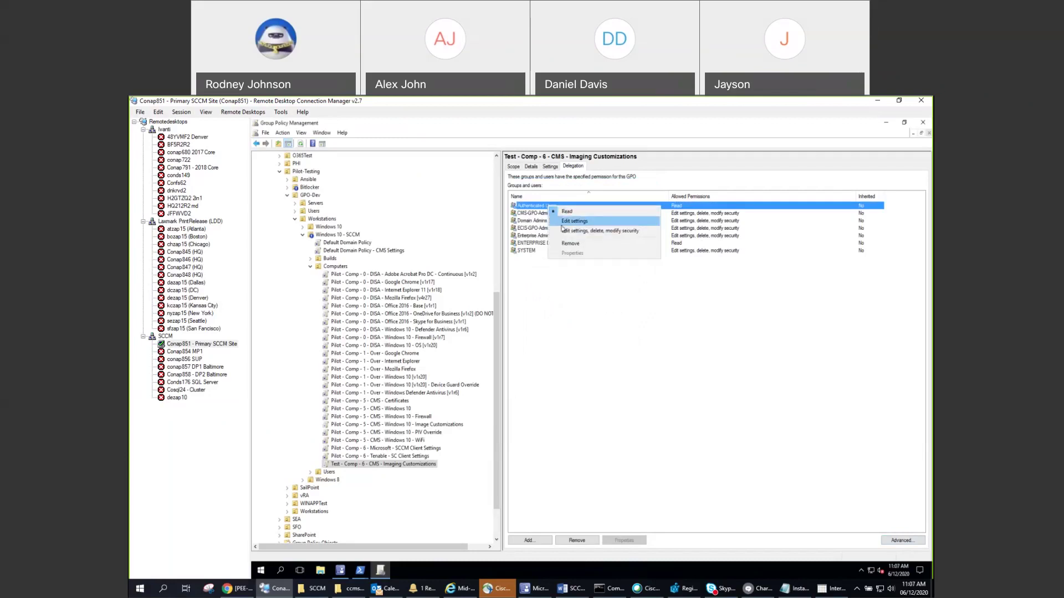
left_click(541, 312)
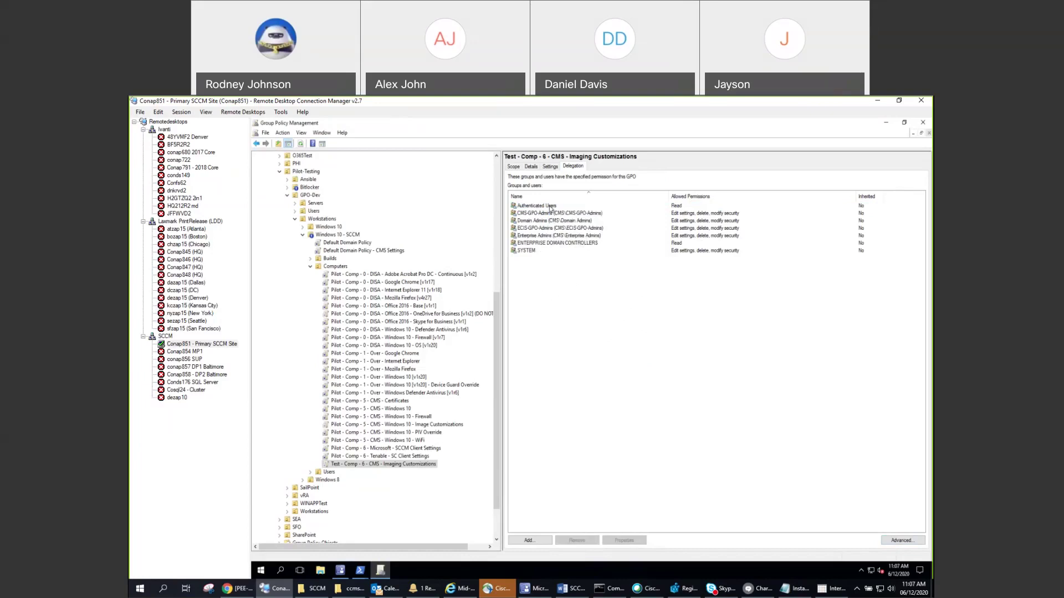
Allow the Apply group policy permission for CREATOR OWNER in the advanced security settings and check the Authenticated Users permission options
left_click(899, 539)
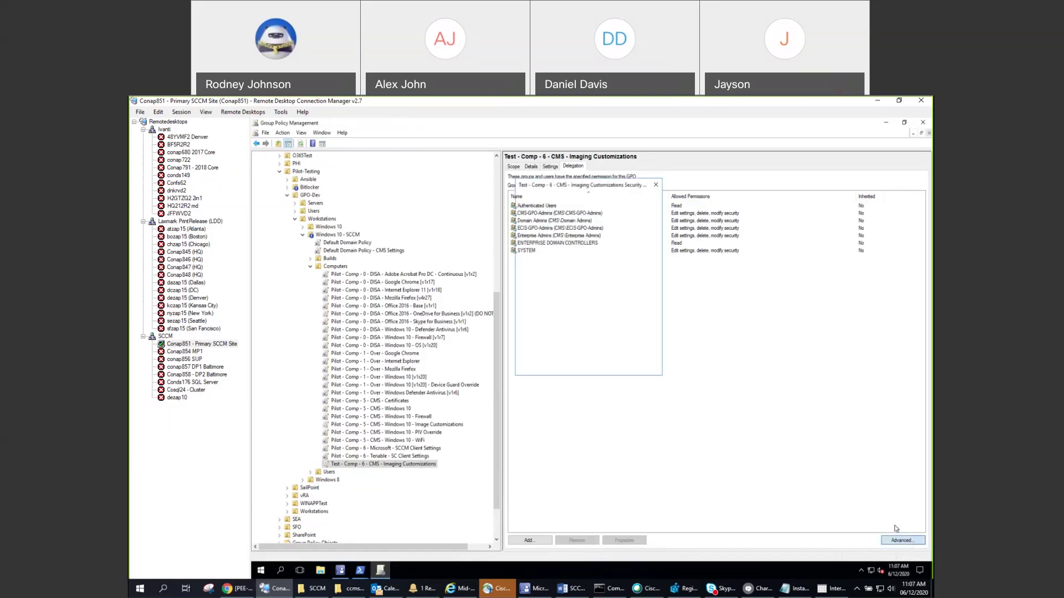
left_click_drag(647, 230, 650, 241)
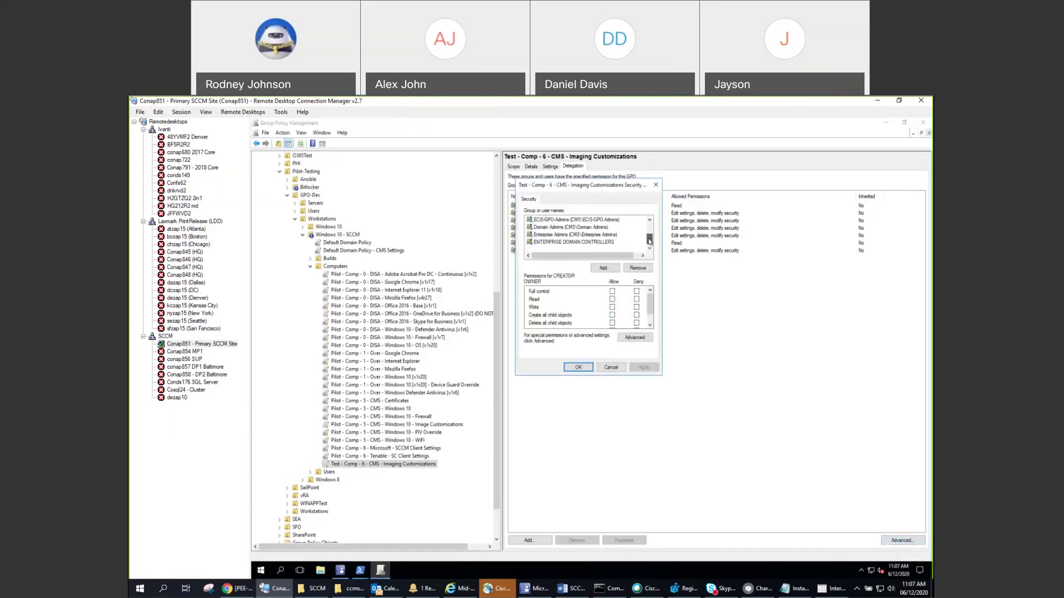
scroll(642, 320, "down", 2)
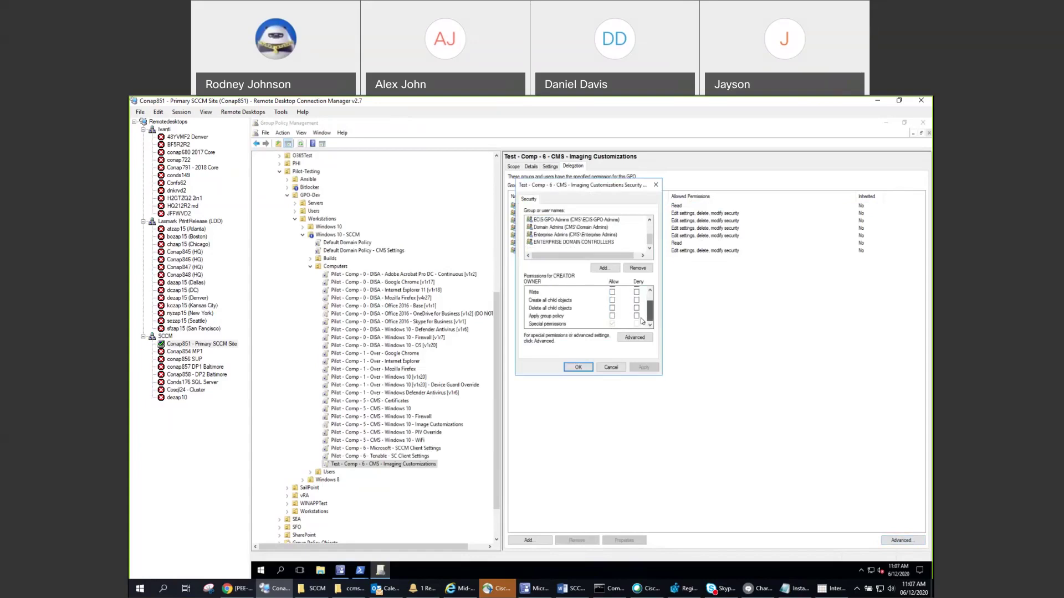
left_click(612, 316)
left_click(643, 369)
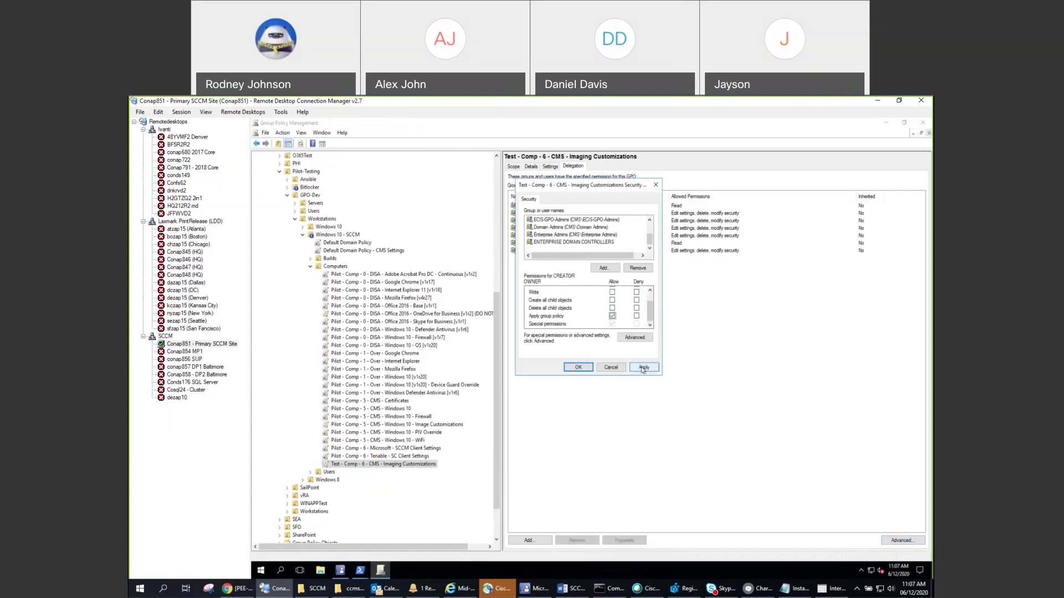
left_click(578, 368)
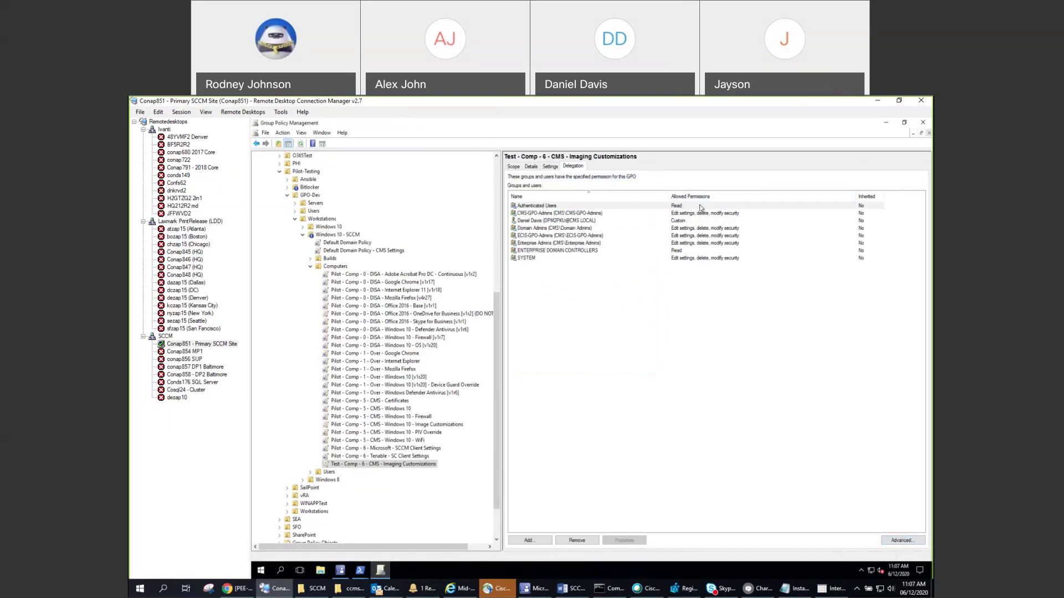
right_click(553, 205)
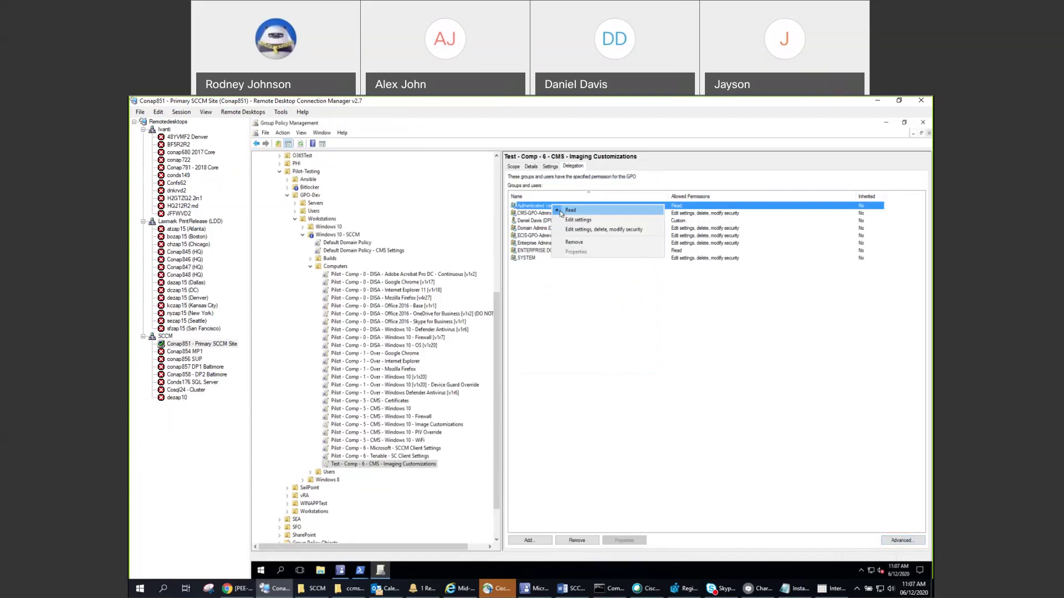
left_click(742, 368)
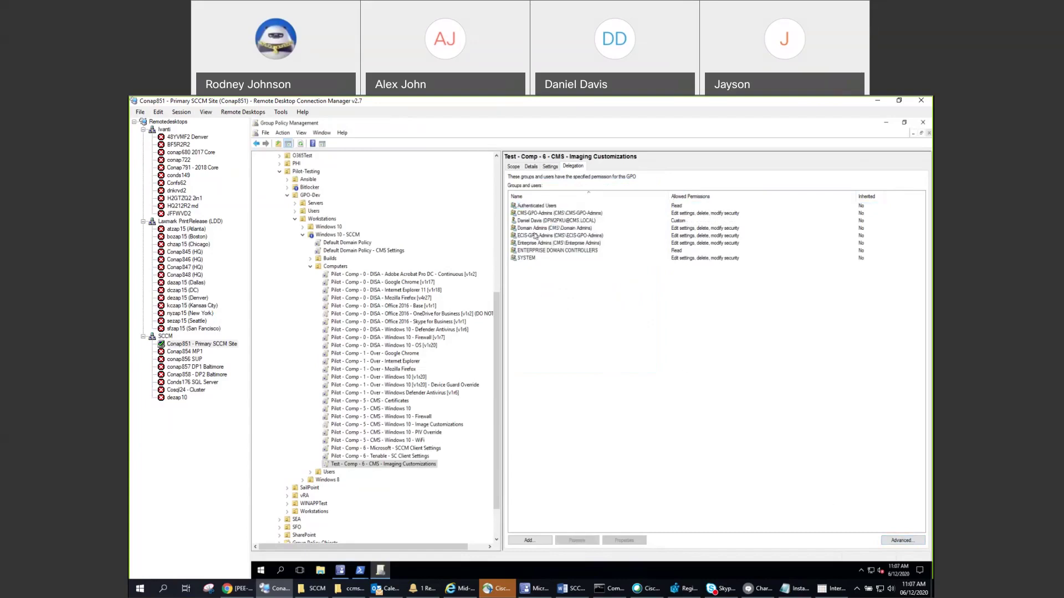
Examine the CREATOR OWNER and Authenticated Users permissions in the advanced security settings, including Apply group policy, without making changes
left_click(525, 208)
left_click(902, 540)
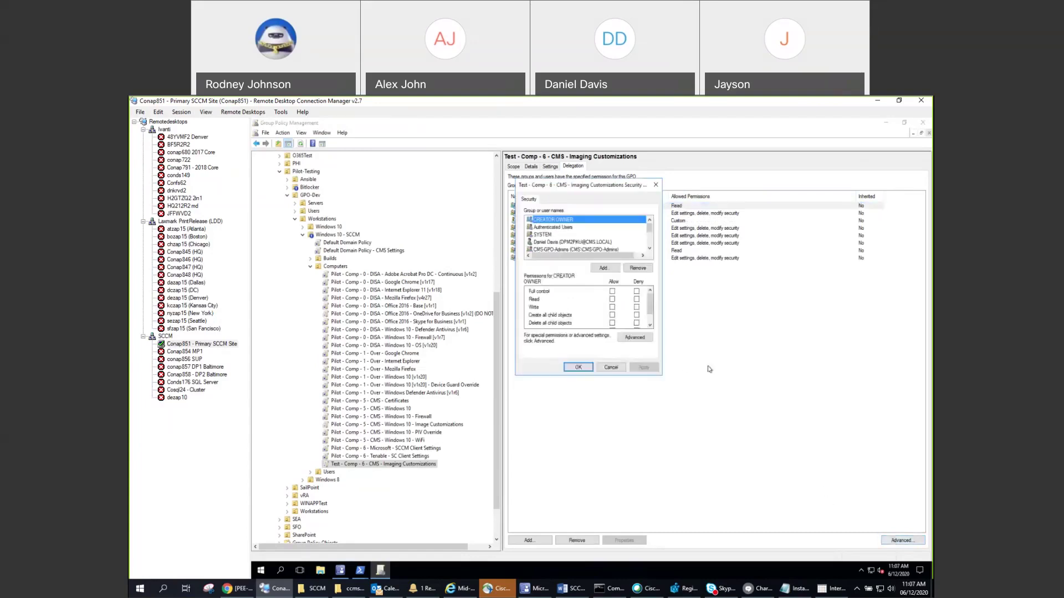
left_click_drag(588, 187, 615, 256)
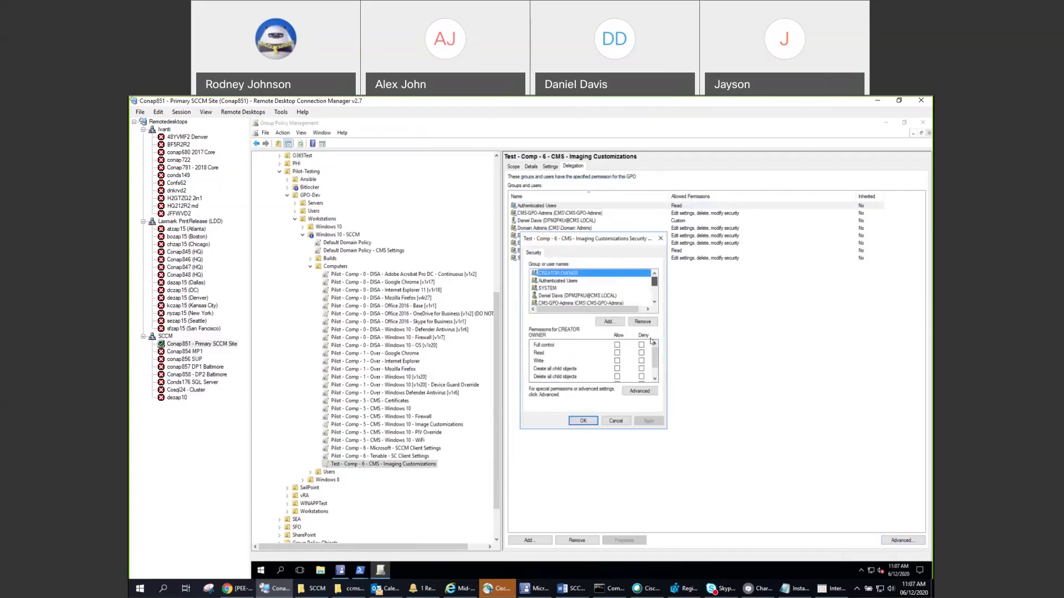
scroll(655, 364, "down", 1)
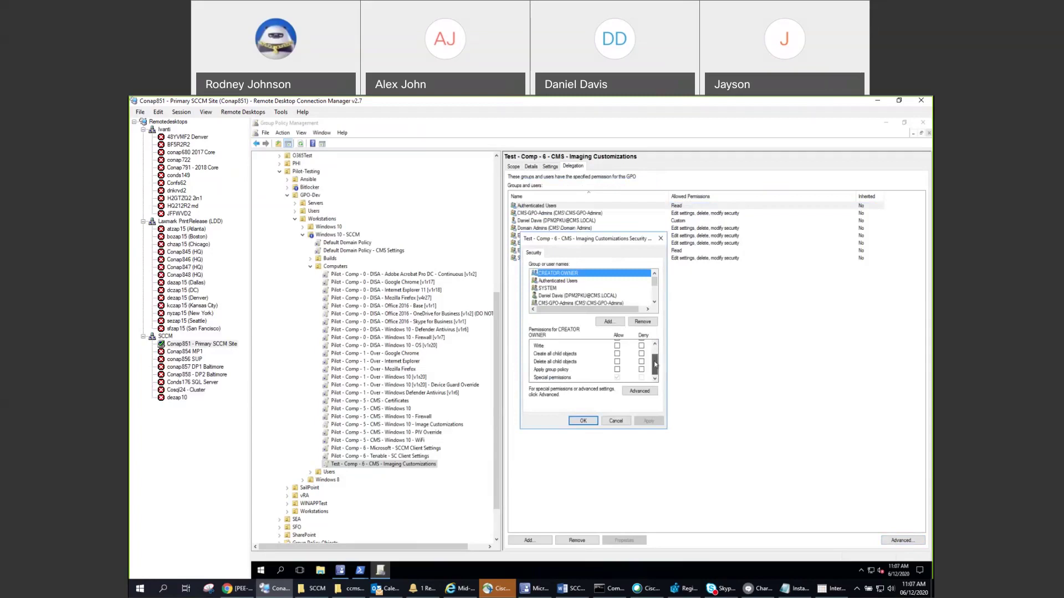
left_click_drag(655, 364, 654, 341)
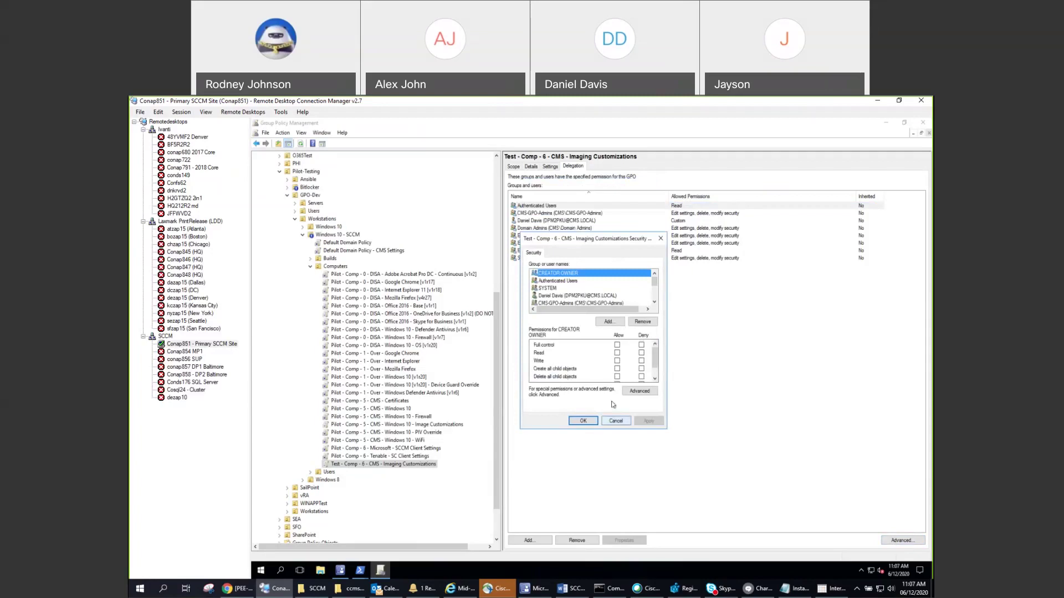
left_click(566, 282)
scroll(657, 362, "down", 2)
left_click_drag(657, 363, 653, 372)
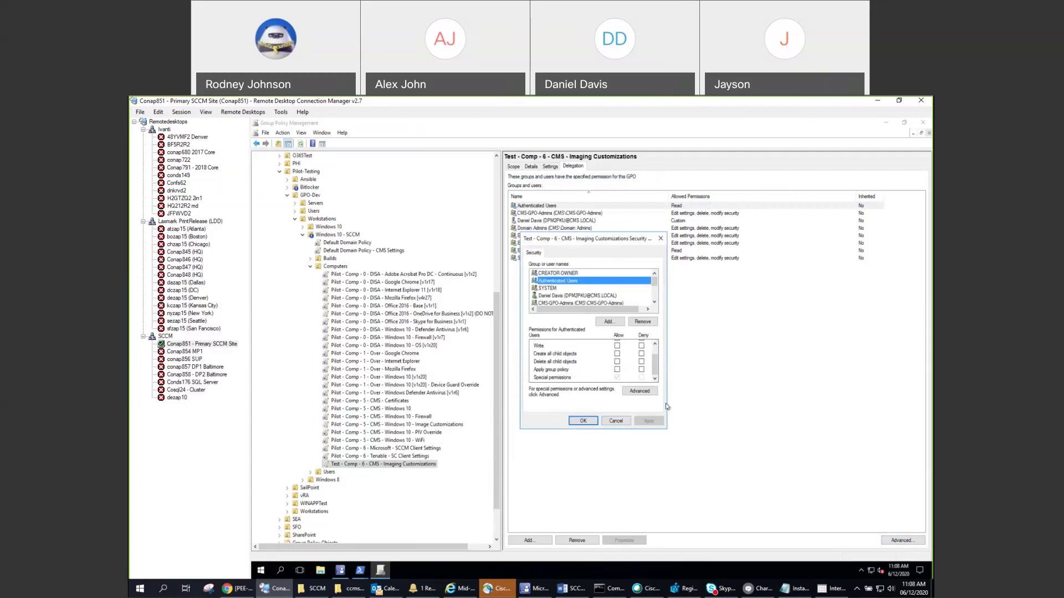
left_click(617, 421)
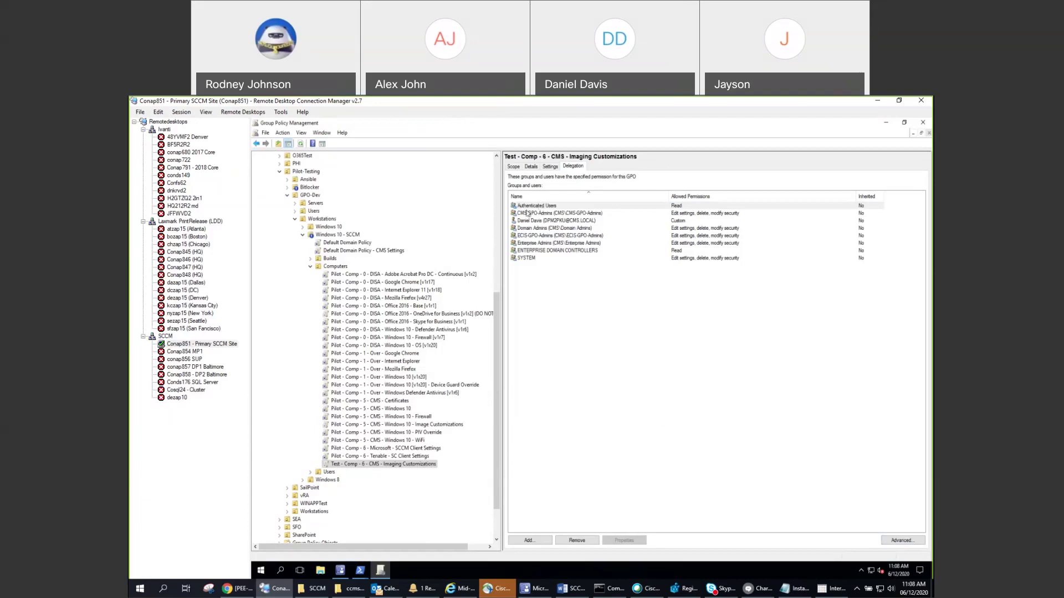
Remove the individual user account with Custom permissions from the test GPO's delegation list and confirm the removal
right_click(528, 222)
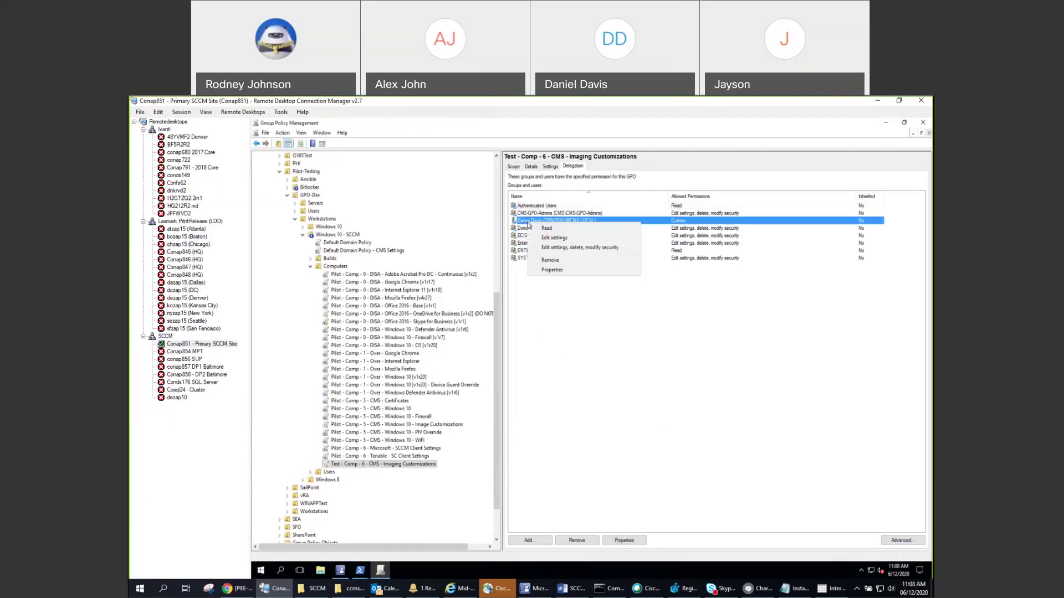
left_click(549, 261)
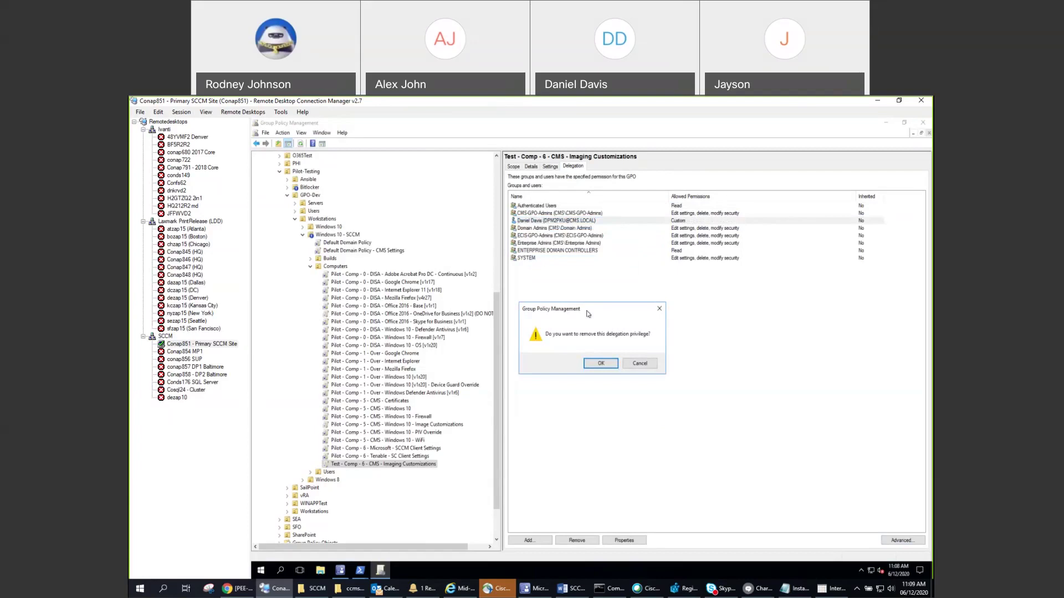
left_click(596, 365)
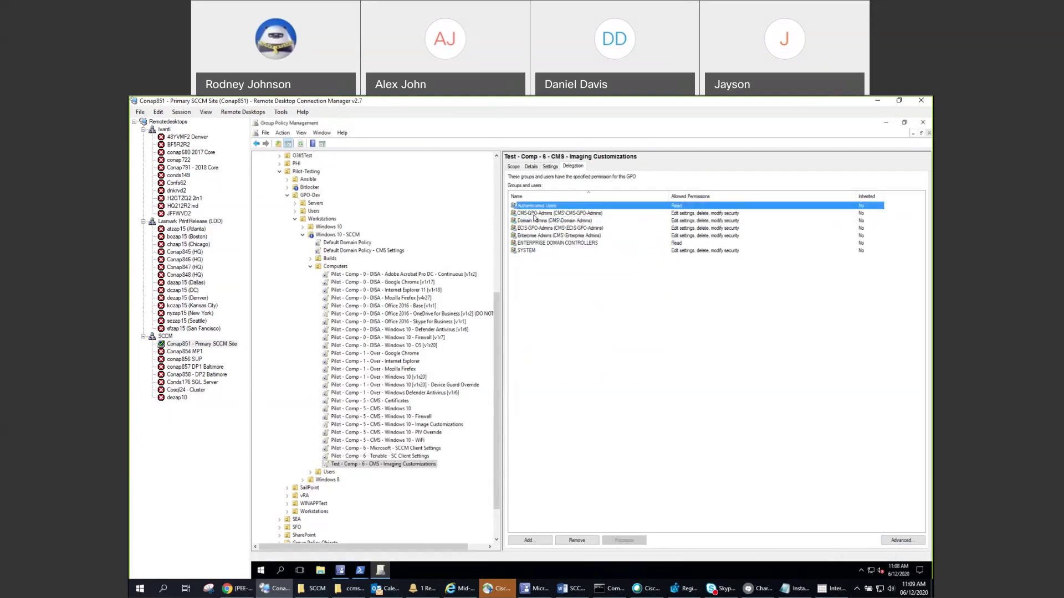
Check each group below Authenticated Users in the test GPO's delegation list, from CMS-GPO-Admins through SYSTEM
left_click(537, 216)
left_click(537, 220)
left_click(536, 228)
left_click(536, 235)
left_click(536, 243)
left_click(533, 251)
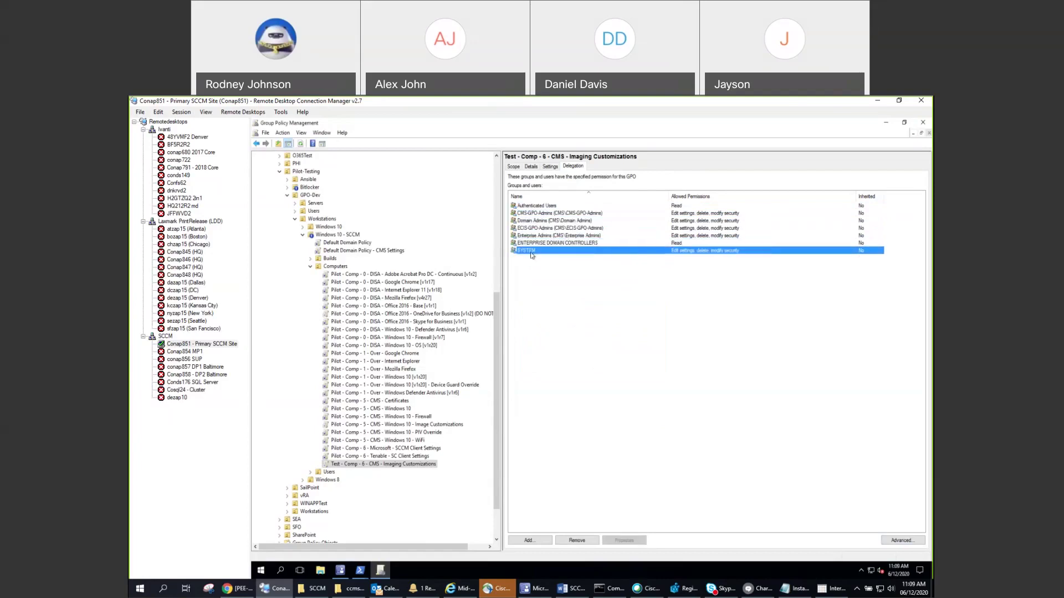
Allow the Apply group policy permission for Authenticated Users in the test GPO's advanced security settings
left_click(544, 206)
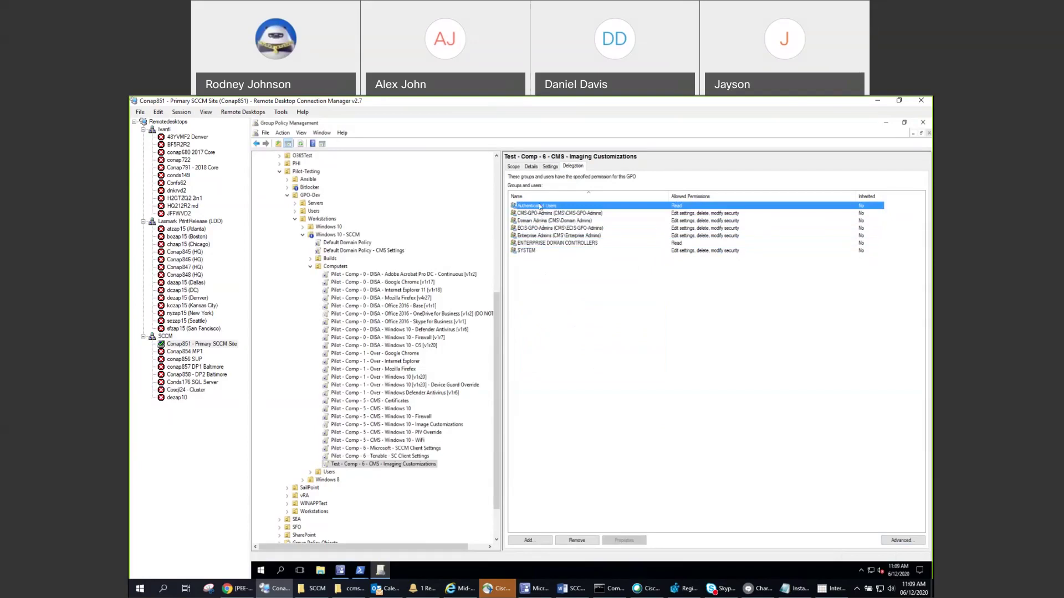
left_click(896, 541)
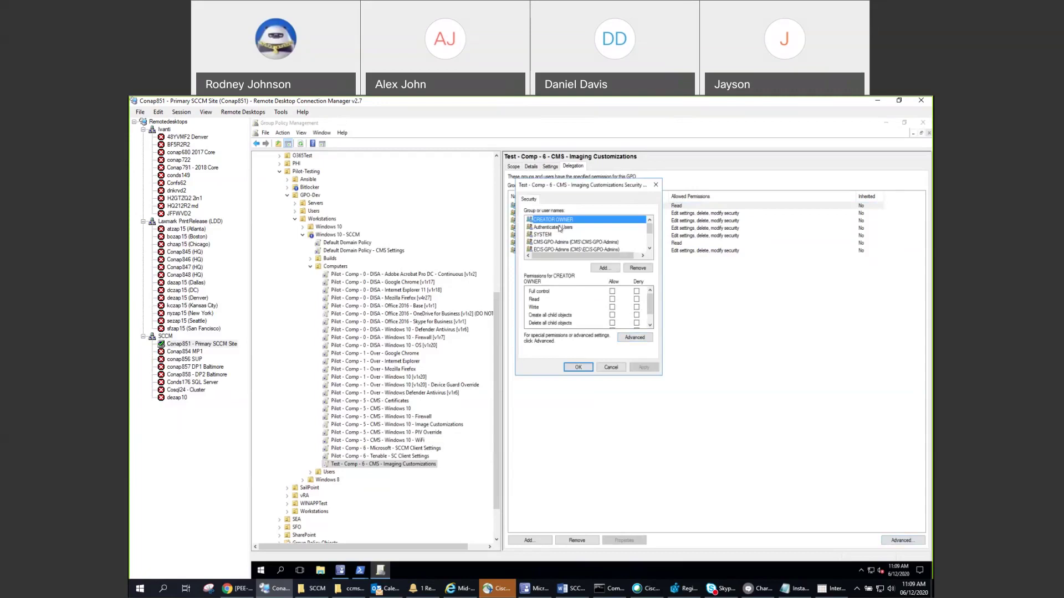
left_click_drag(650, 305, 650, 308)
left_click(554, 228)
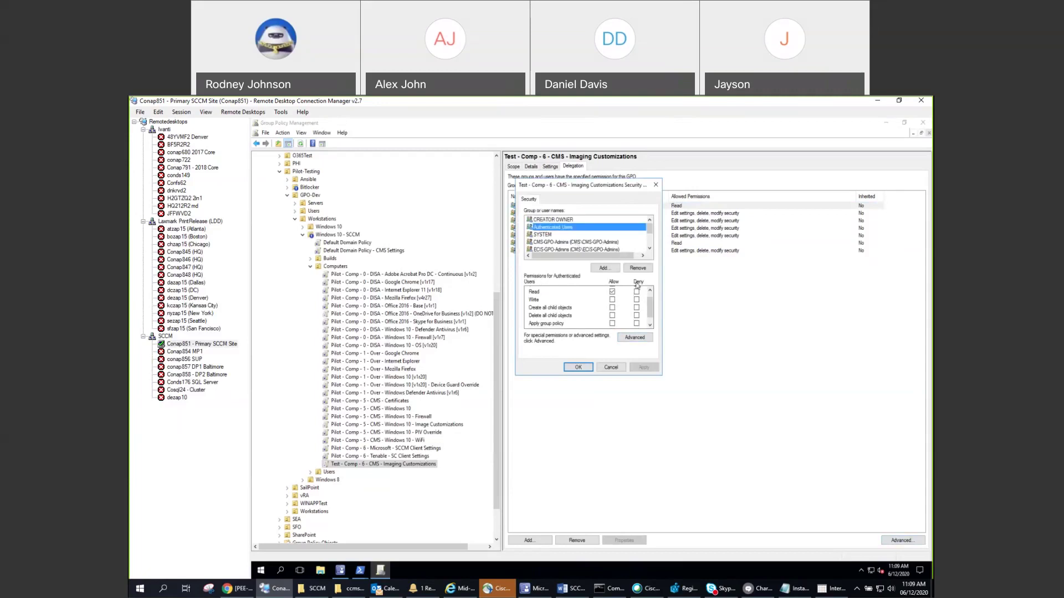
left_click(651, 325)
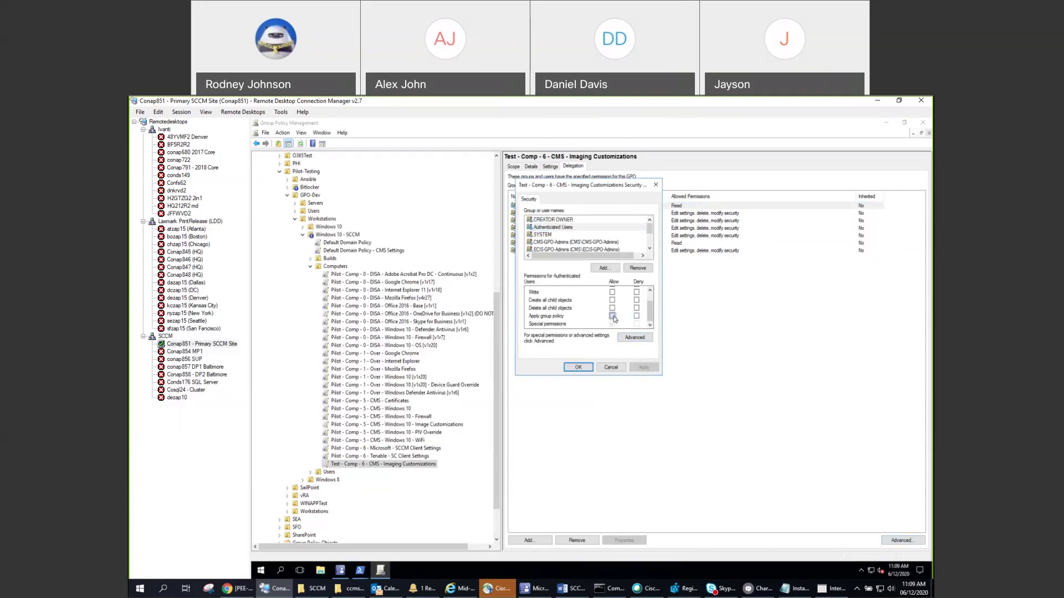
left_click(612, 316)
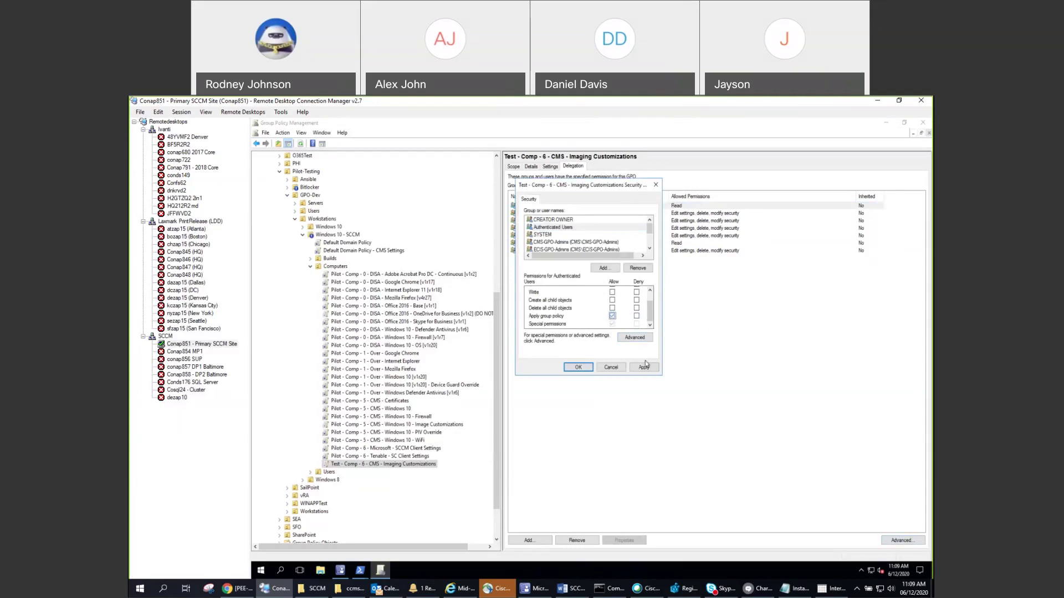
left_click(579, 369)
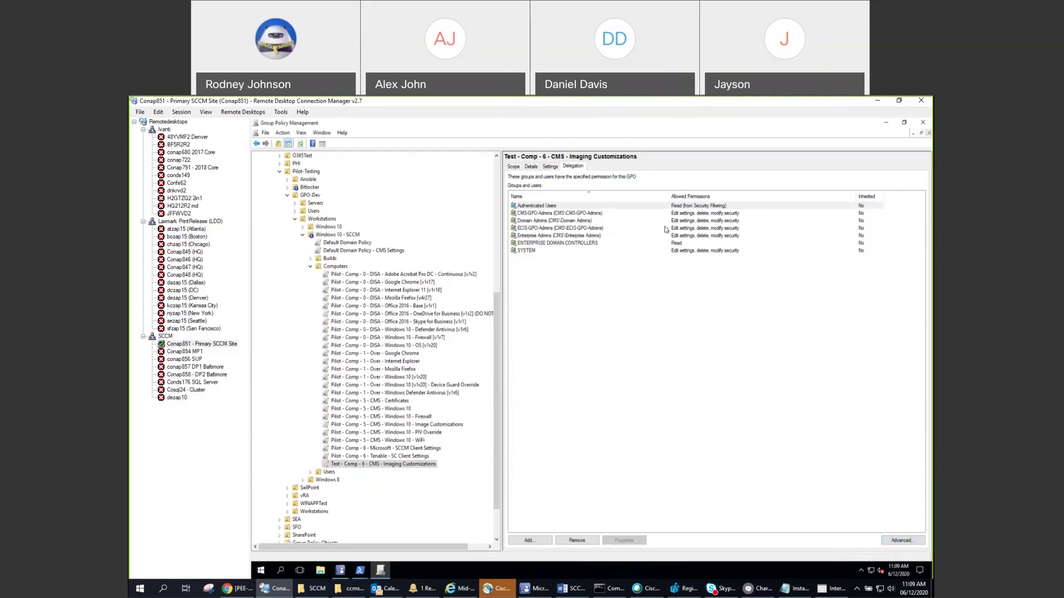
Remove Authenticated Users from the test GPO's security filtering, confirm, and display the GPO's delegation list
left_click(513, 167)
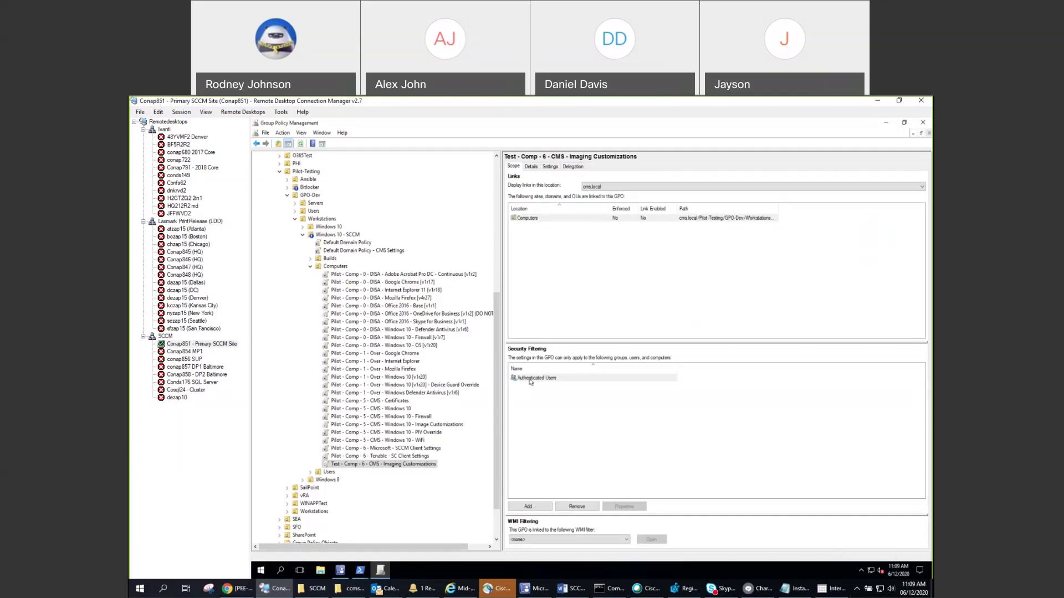
left_click(545, 378)
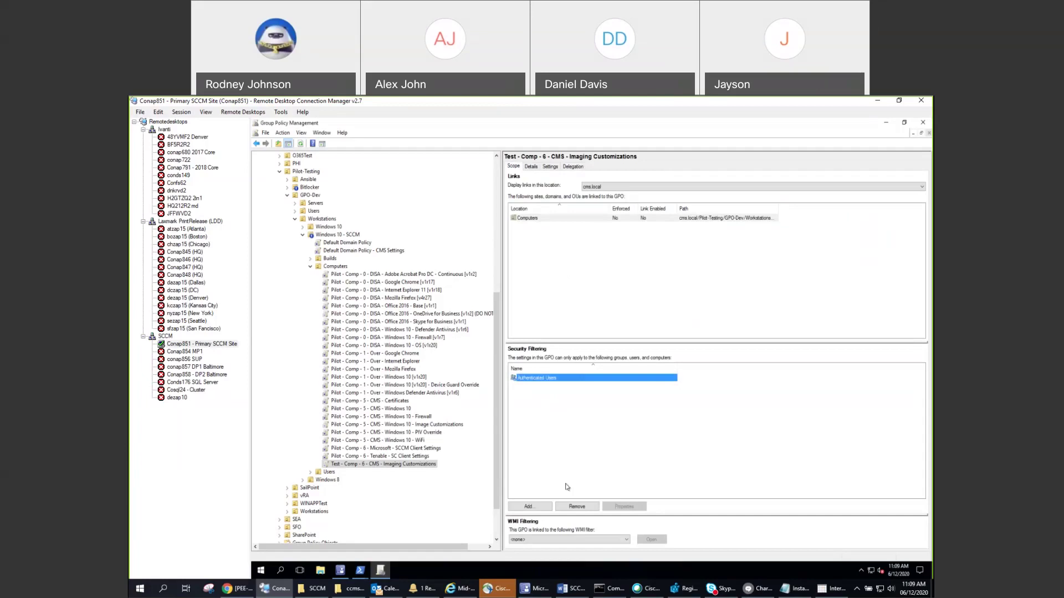
left_click(577, 506)
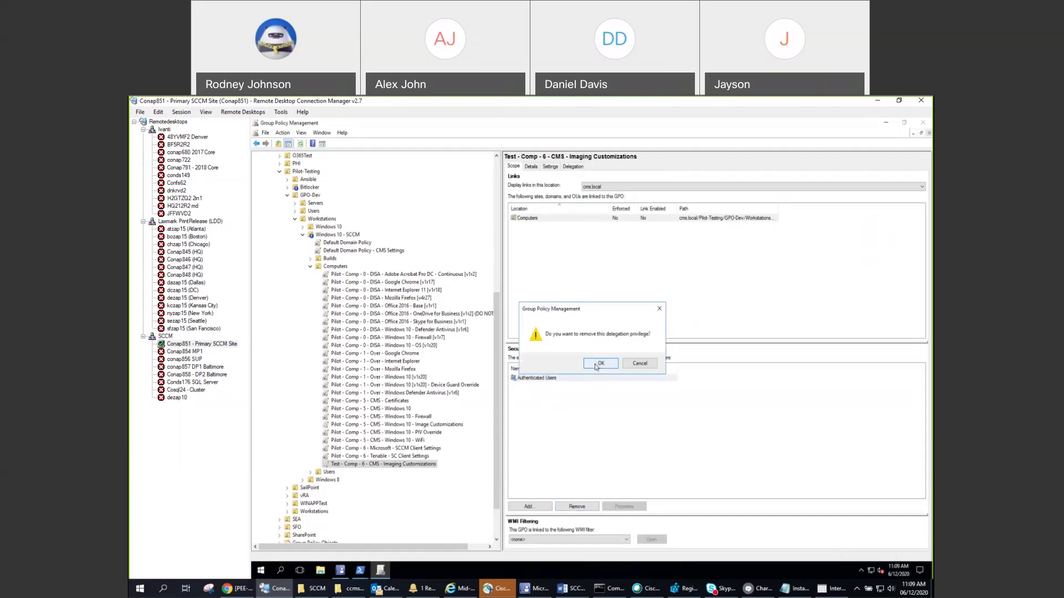
left_click(596, 364)
left_click(621, 380)
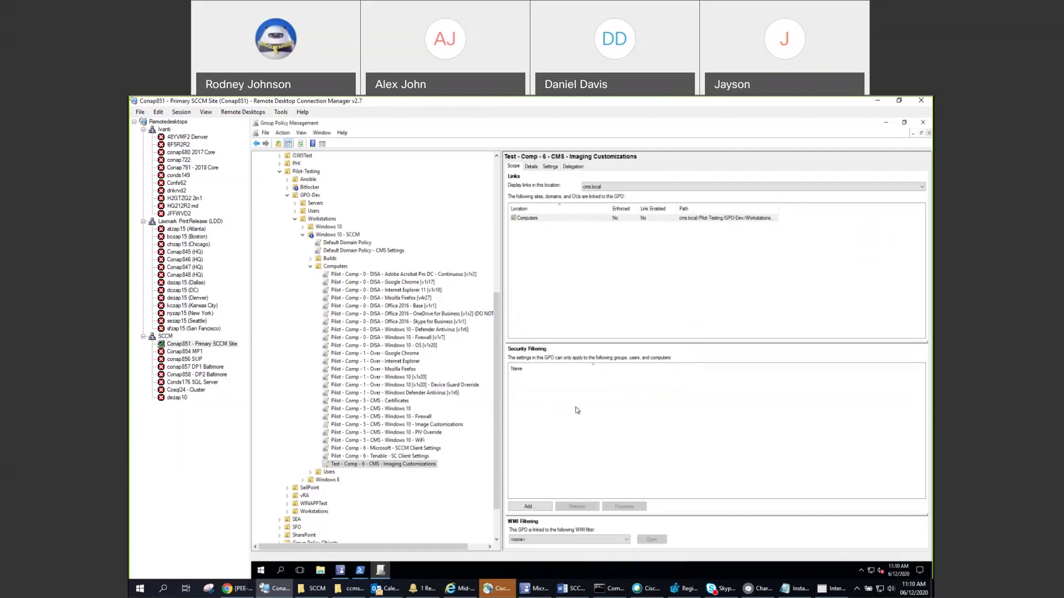
left_click(571, 167)
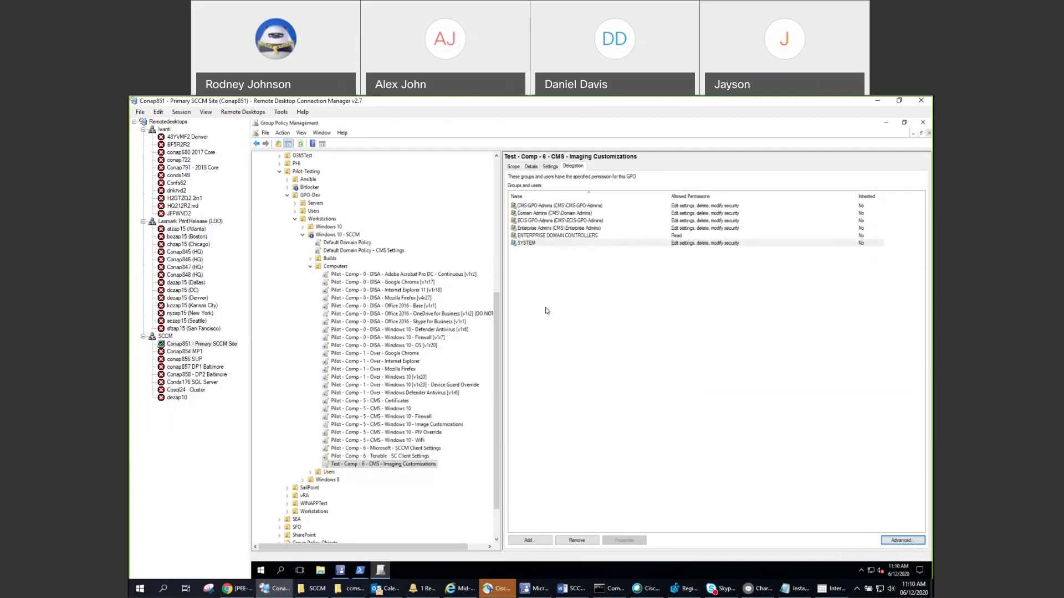
Add Authenticated Users with Read permission to the delegation list of Test - Comp - 6 - CMS - Imaging Customizations
left_click(530, 540)
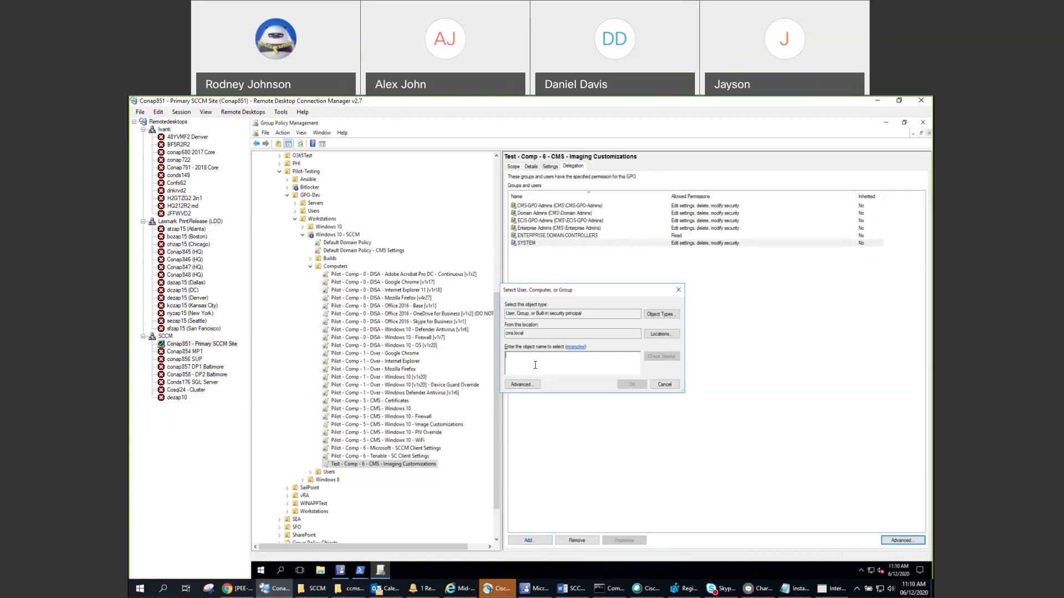
type("auth")
key("Return")
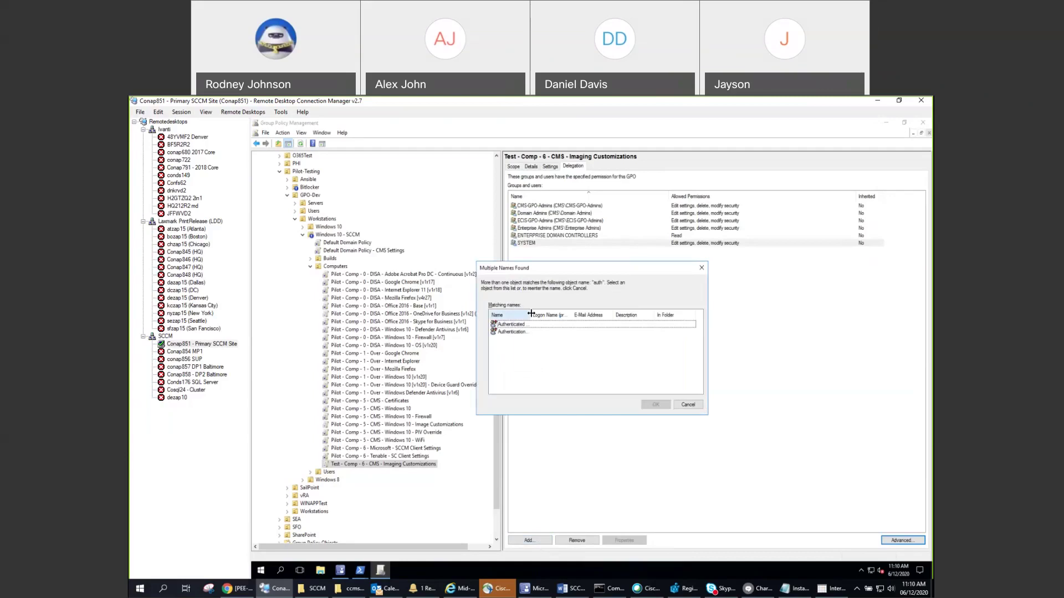
double_click(569, 314)
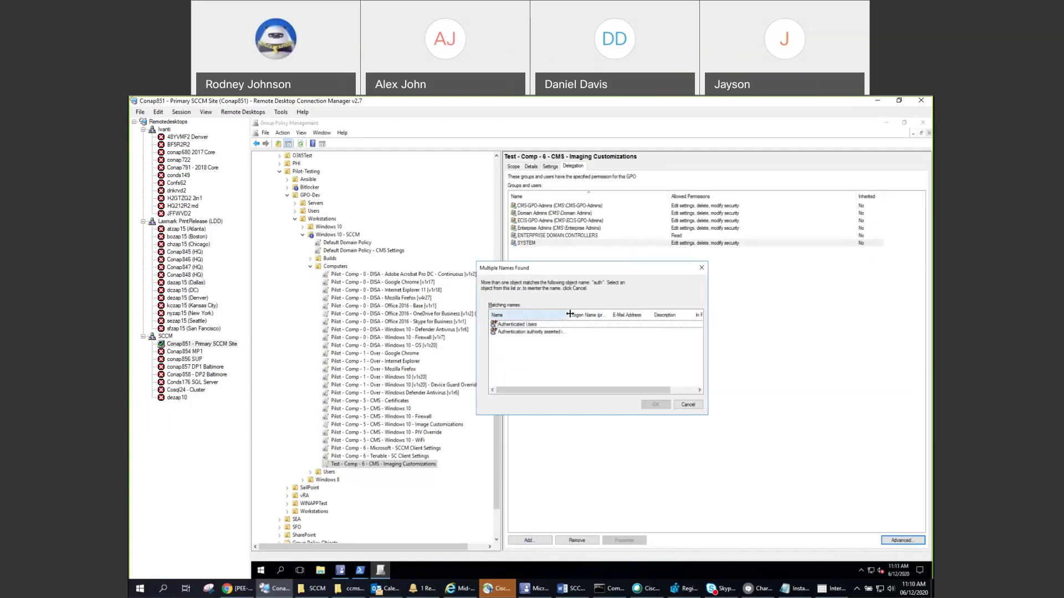
left_click(515, 325)
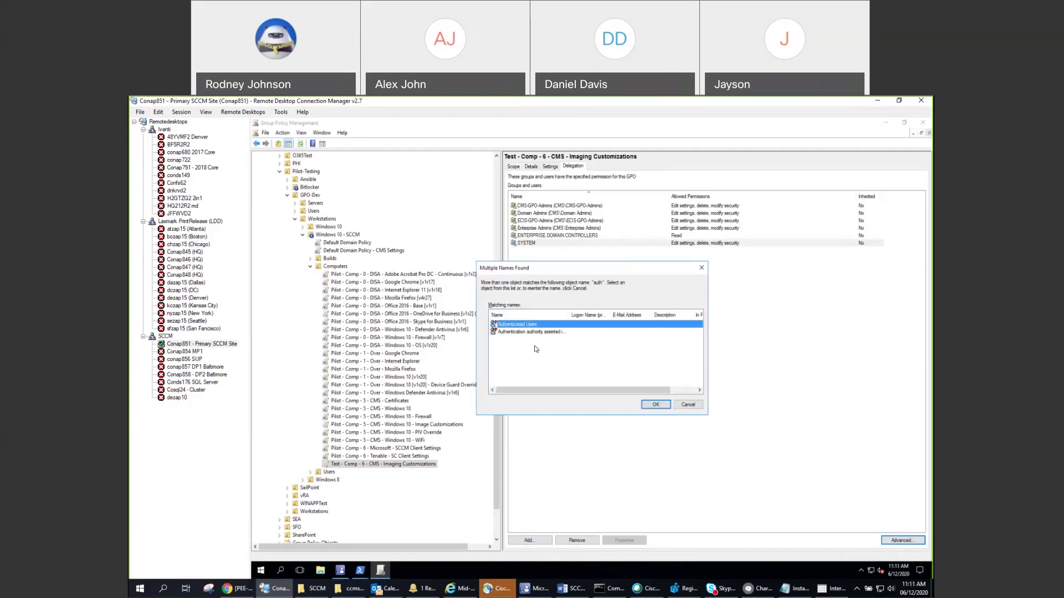
left_click(656, 405)
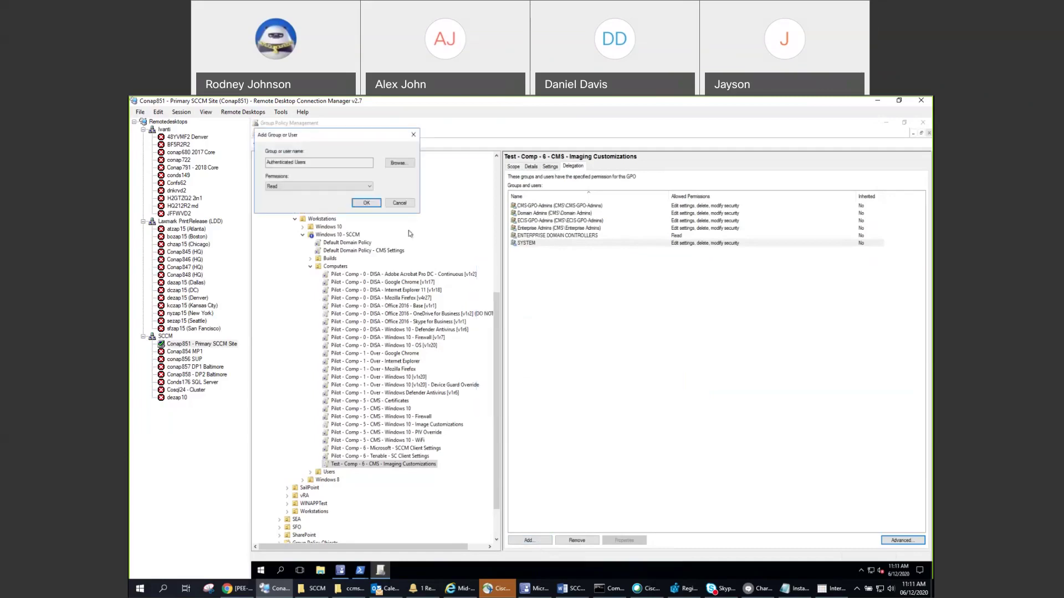
left_click(368, 187)
left_click(368, 187)
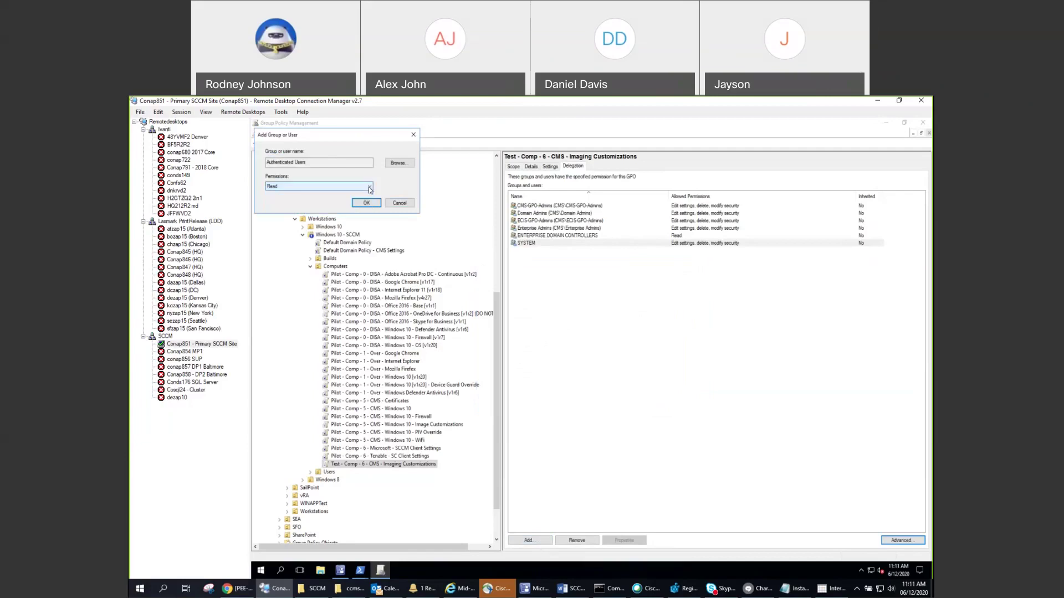
left_click(367, 204)
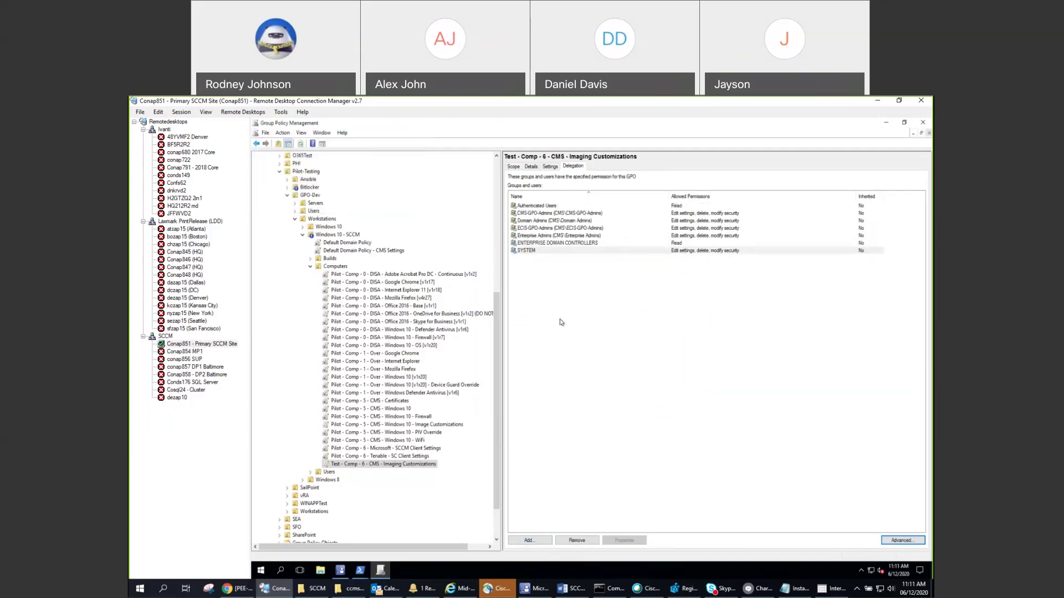
Check the test GPO's security filtering and the advanced permissions of Authenticated Users, including Apply group policy, without changing them
left_click(548, 209)
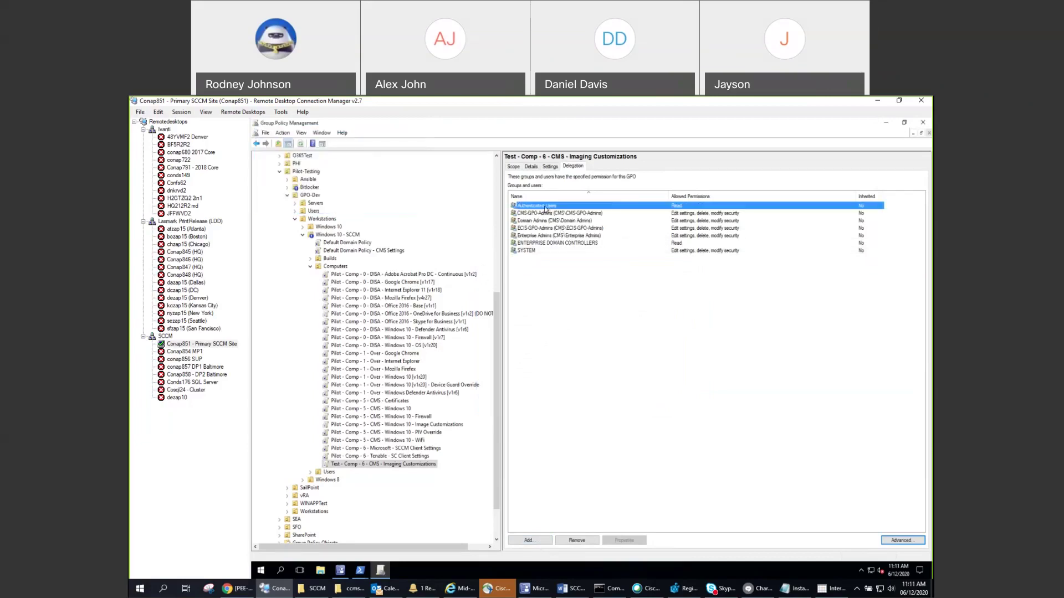
left_click(513, 166)
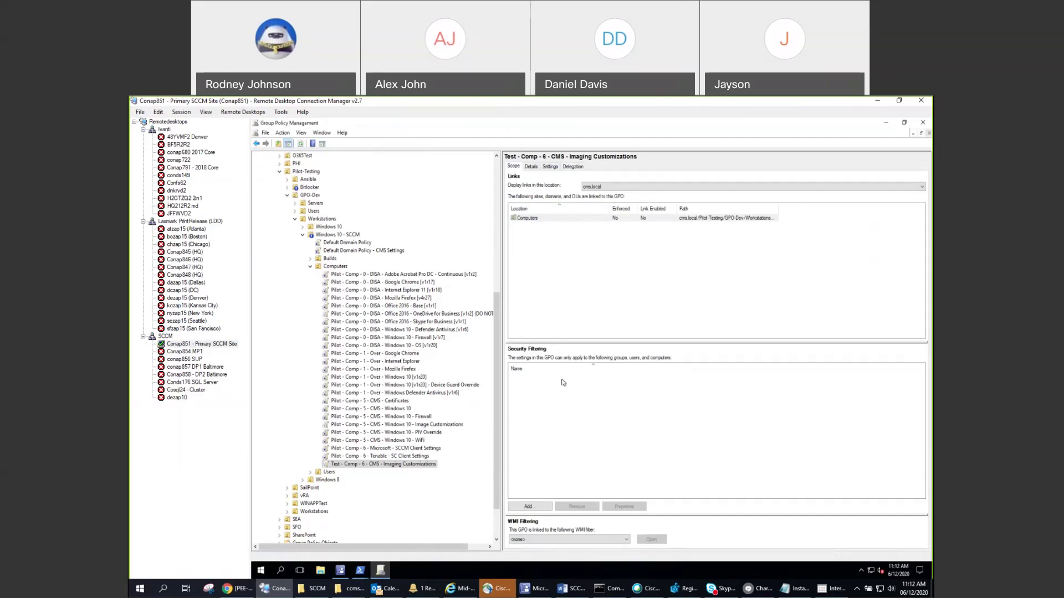
left_click(566, 168)
left_click(564, 203)
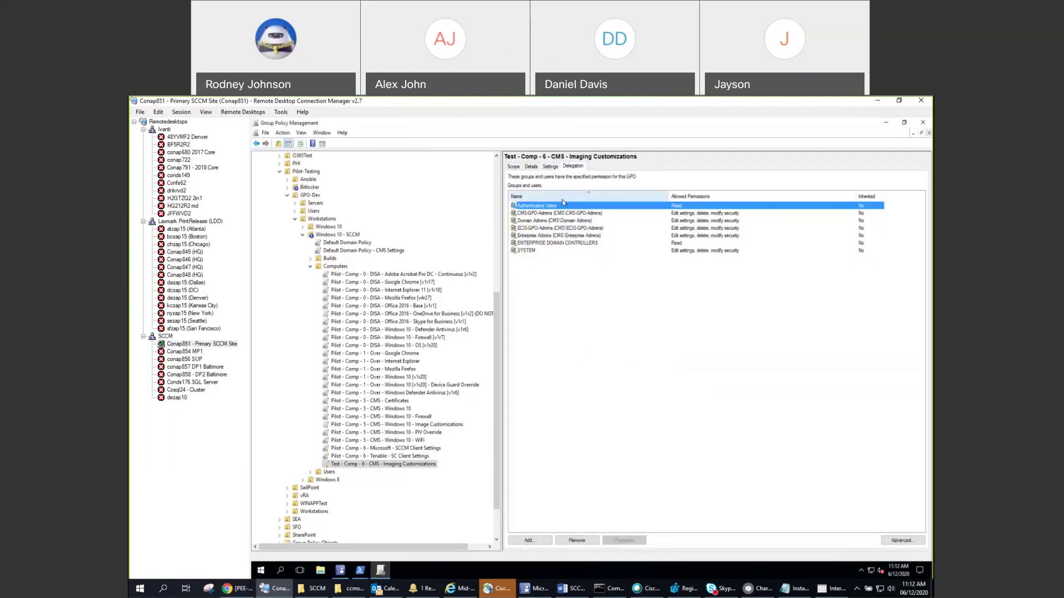
left_click(896, 540)
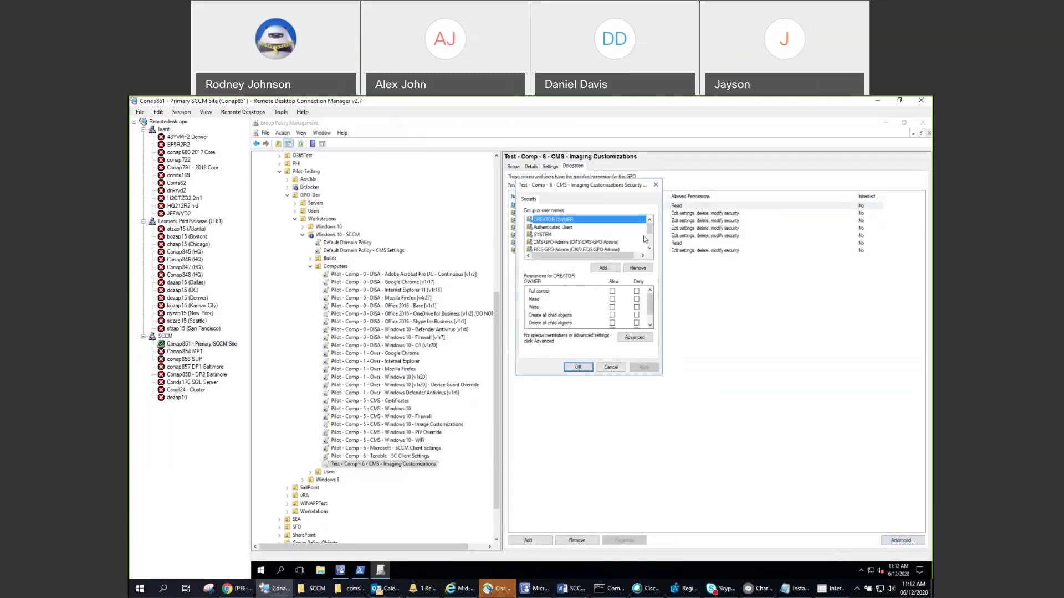
left_click_drag(649, 302, 651, 316)
left_click(564, 228)
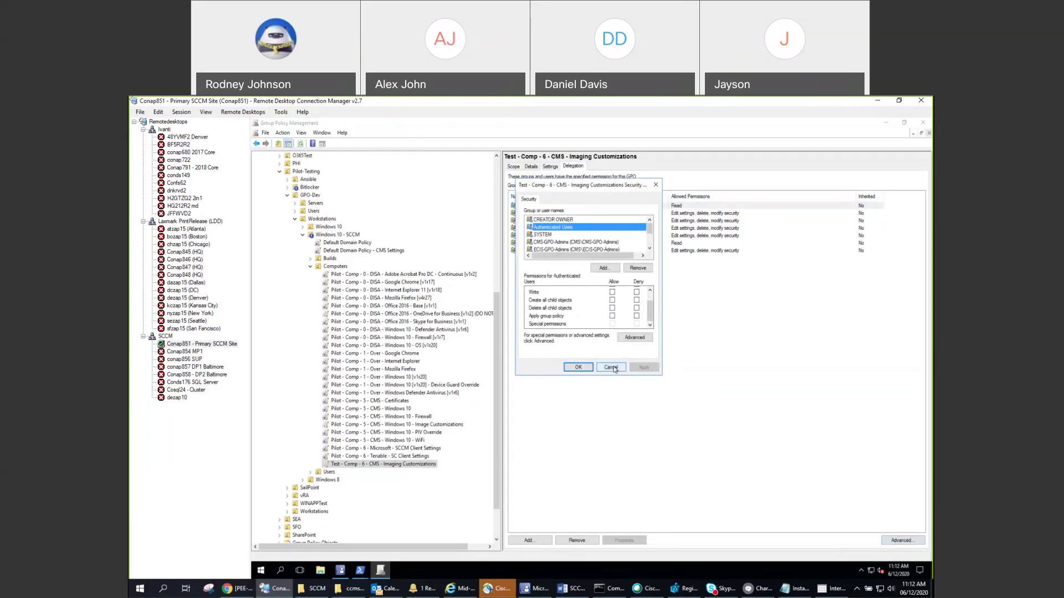
left_click(611, 367)
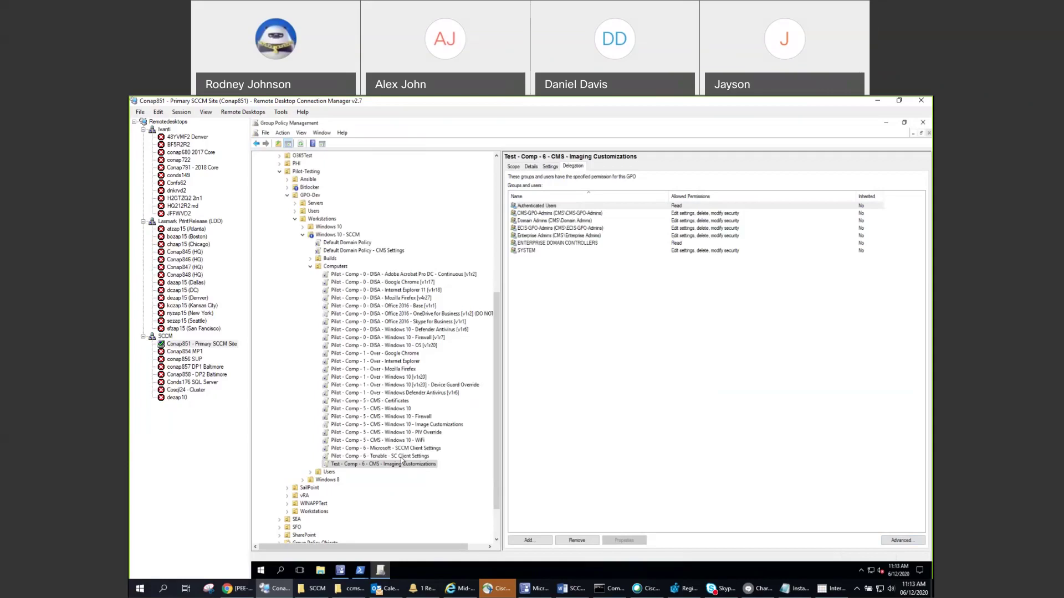
Open the Pilot - Comp - 5 - CMS - Windows 10 - Image Customizations GPO for editing and move its editor clear of the test GPO
left_click(399, 425)
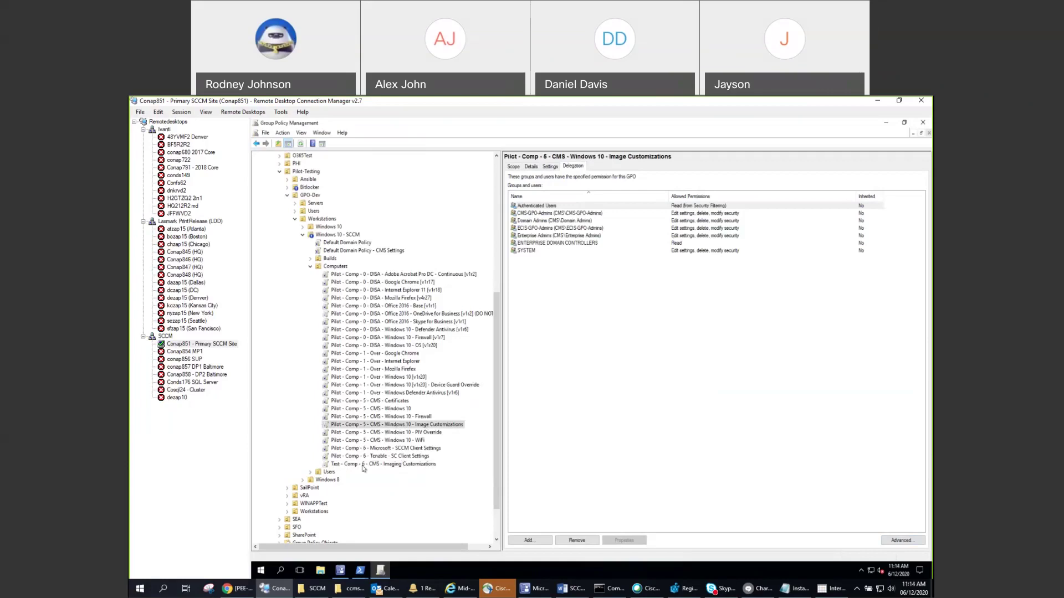
right_click(393, 428)
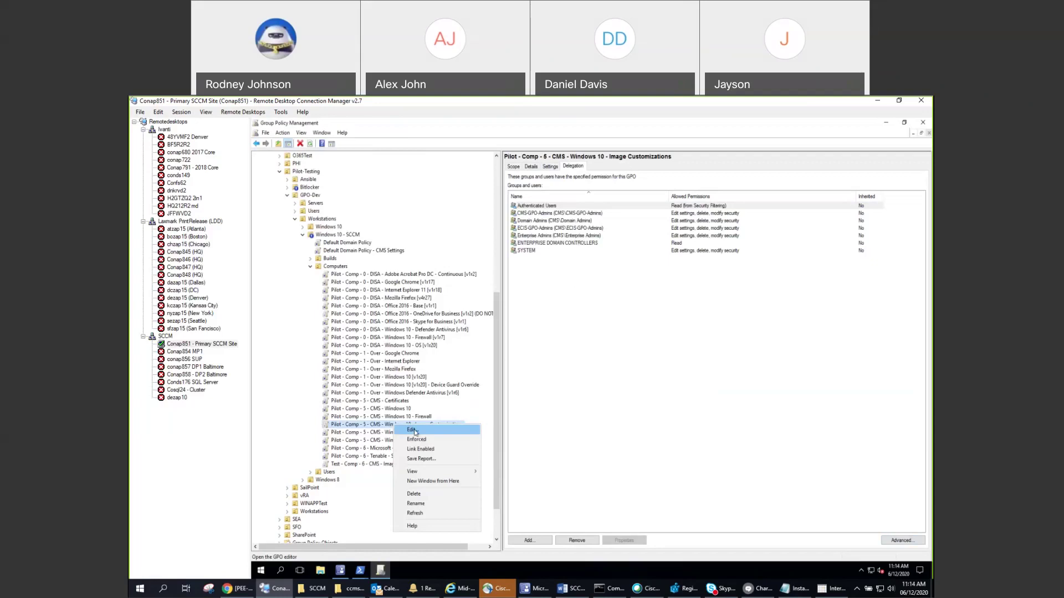
left_click(415, 431)
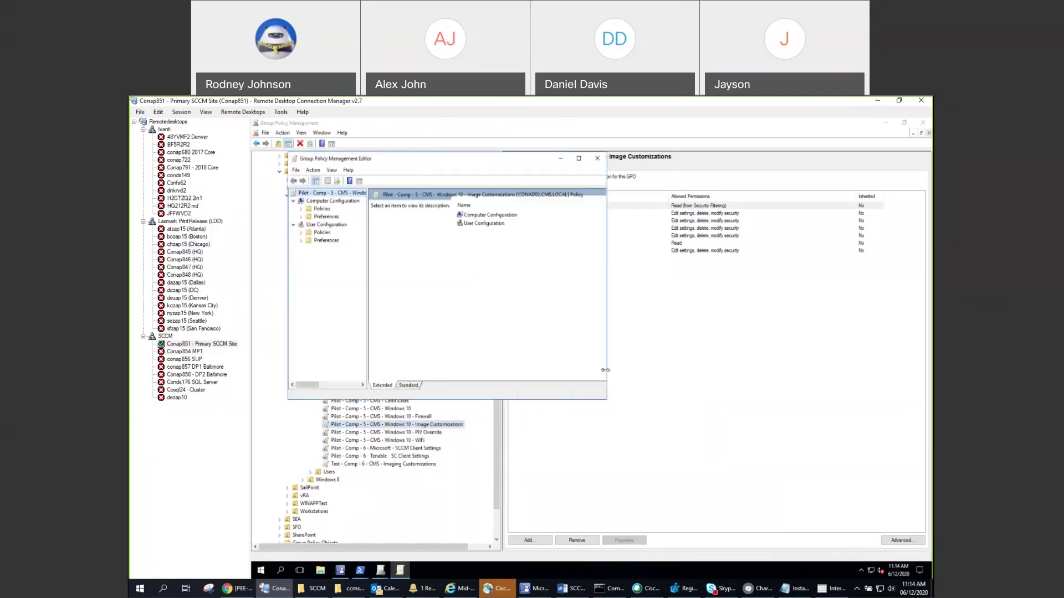
left_click_drag(437, 162, 599, 160)
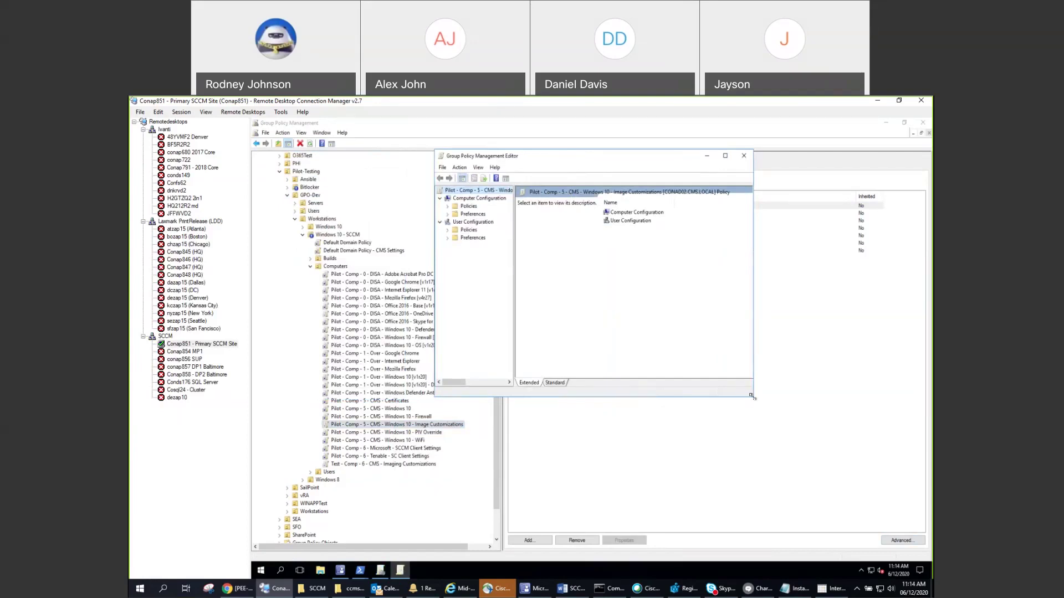
left_click_drag(624, 160, 442, 181)
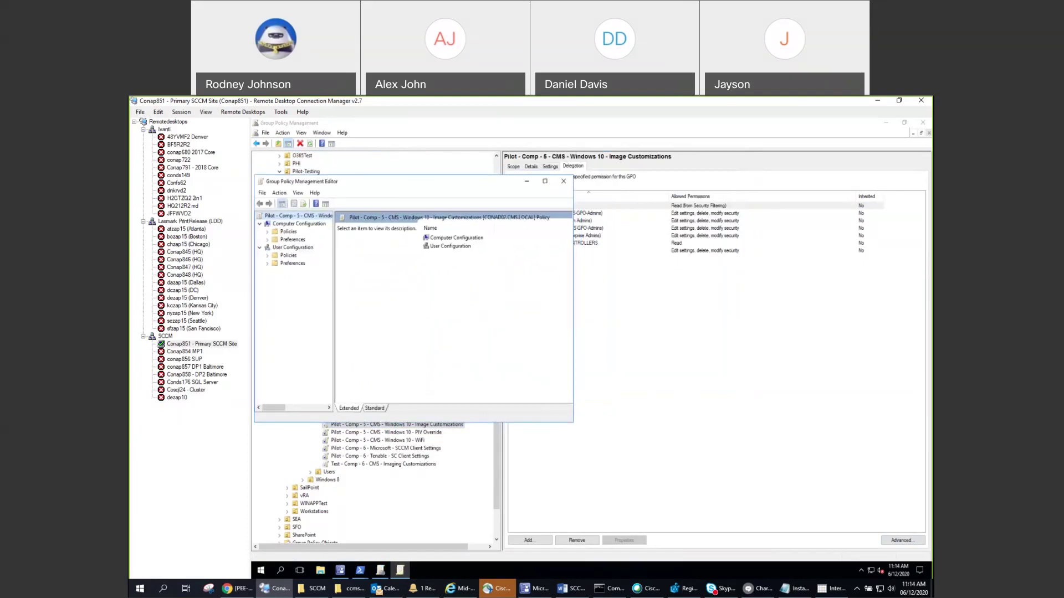
Open the Test - Comp - 6 - CMS - Imaging Customizations GPO for editing in a second editor window
right_click(389, 465)
left_click(409, 370)
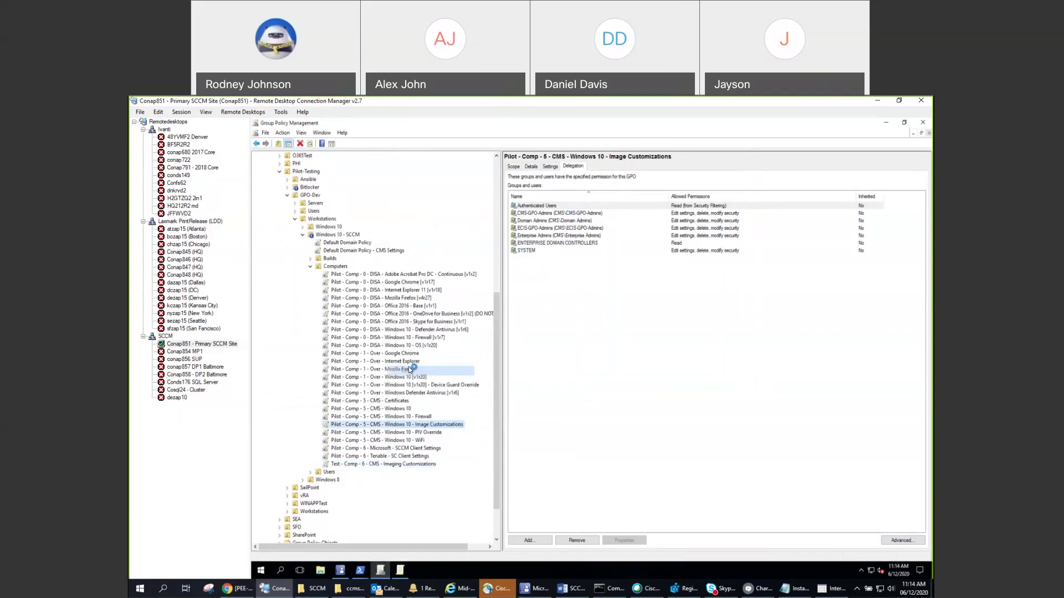
left_click_drag(487, 160, 763, 156)
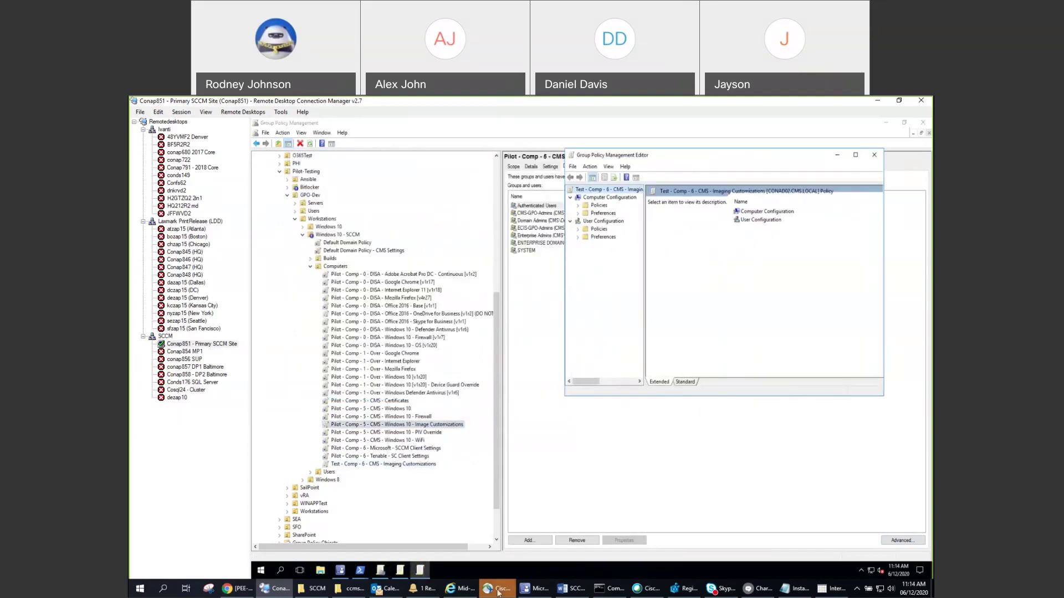
Arrange the two GPO editors side by side, the pilot GPO on the left half and the test GPO on the right
left_click(400, 570)
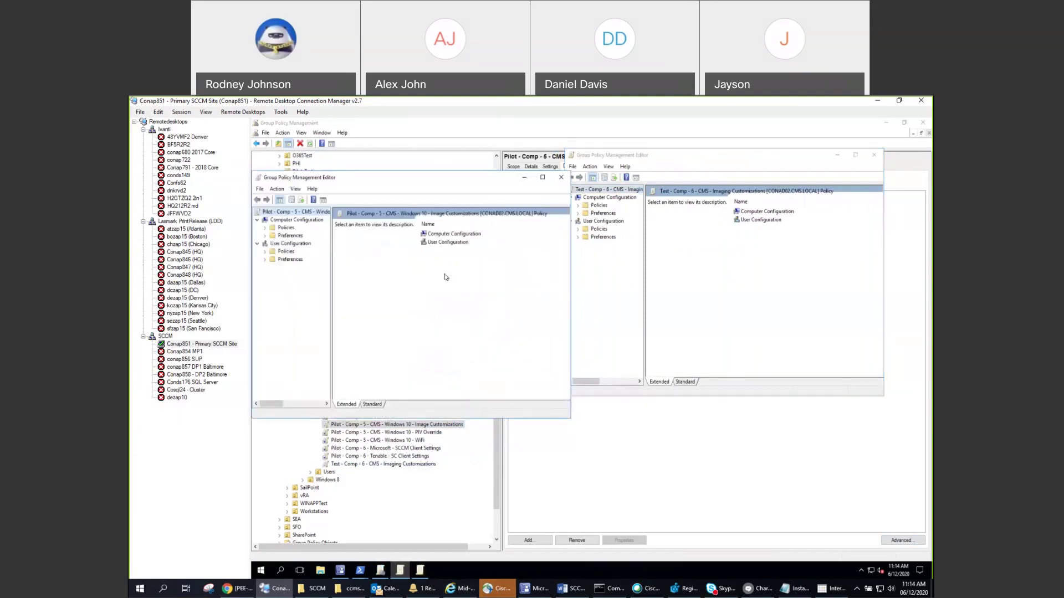
left_click_drag(435, 418, 424, 543)
left_click_drag(442, 185, 439, 148)
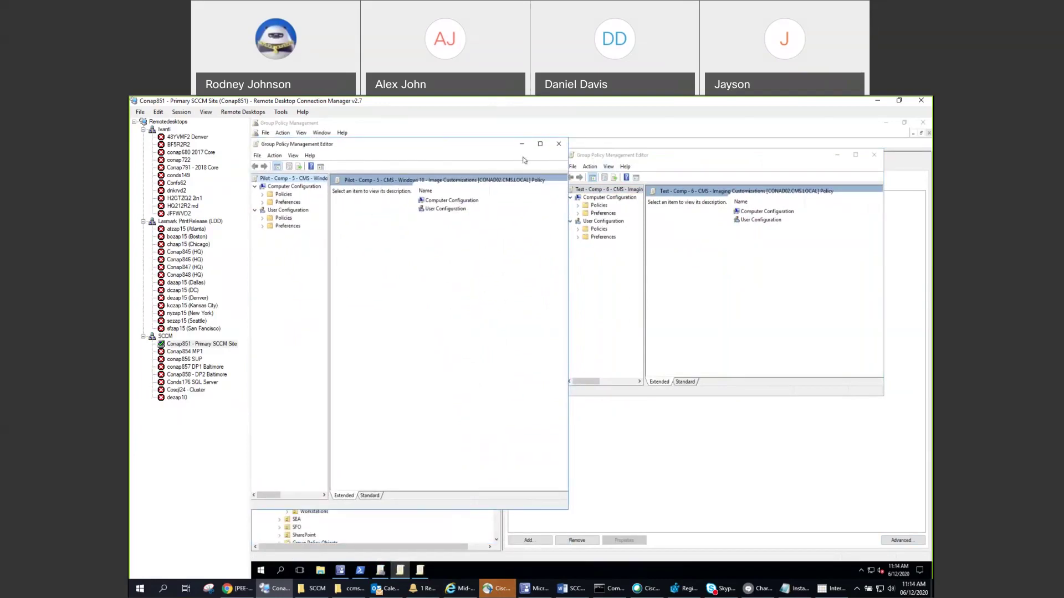
left_click_drag(487, 148, 253, 158)
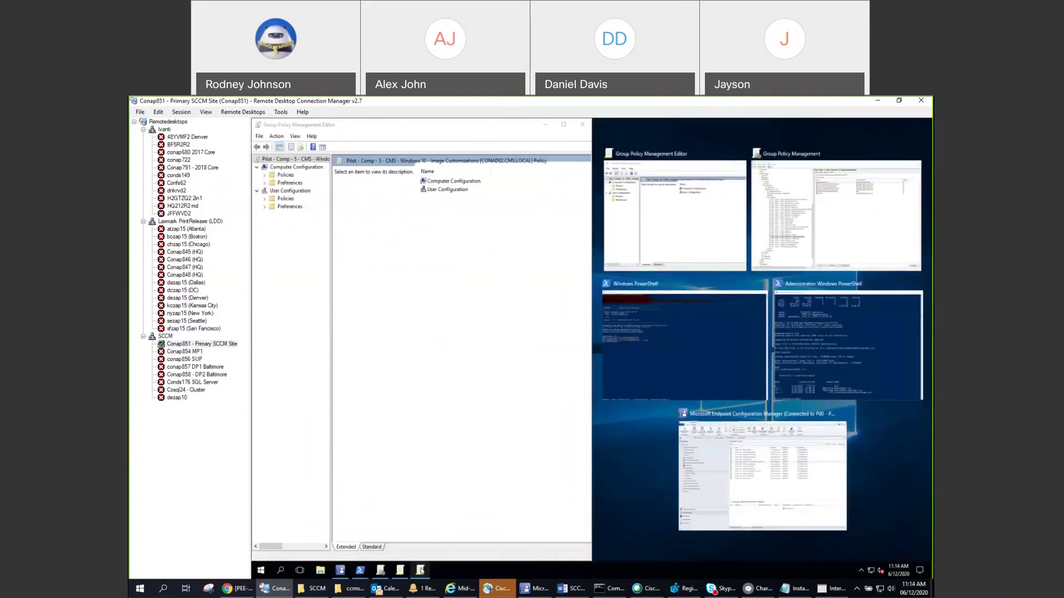
left_click(420, 571)
left_click_drag(698, 157, 931, 166)
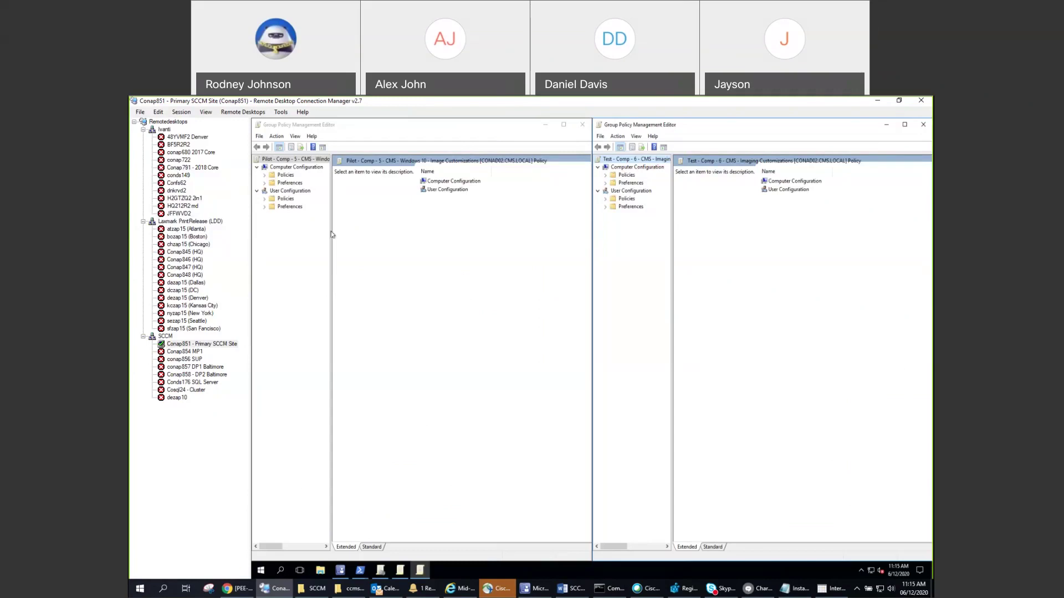
Switch to Outlook and examine the "disable services GI" message's script, highlighting the two regedit lines that import the time zone .reg files
left_click(386, 589)
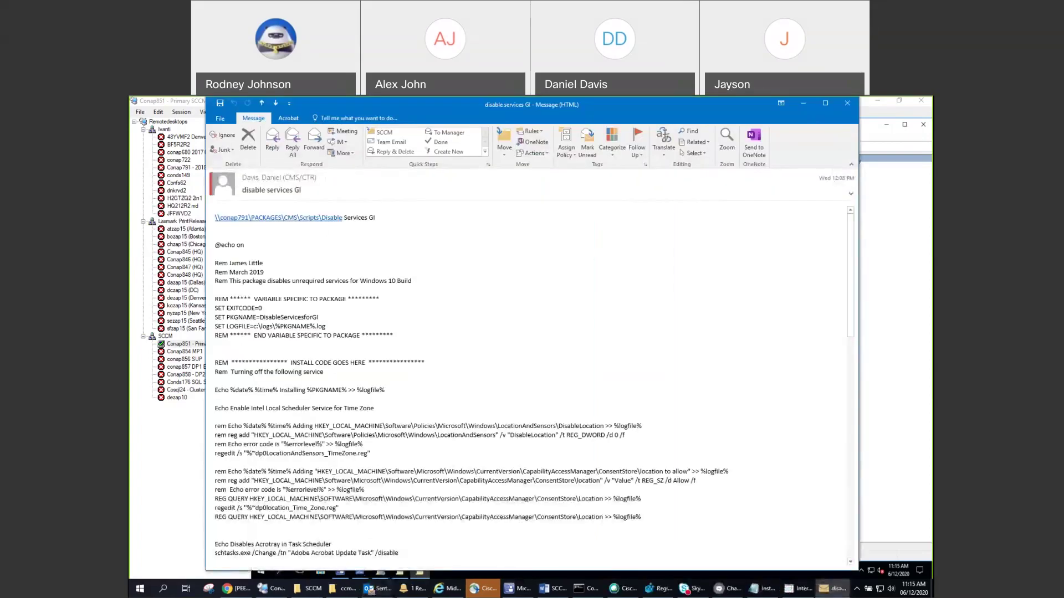
scroll(374, 284, "down", 2)
scroll(374, 284, "down", 7)
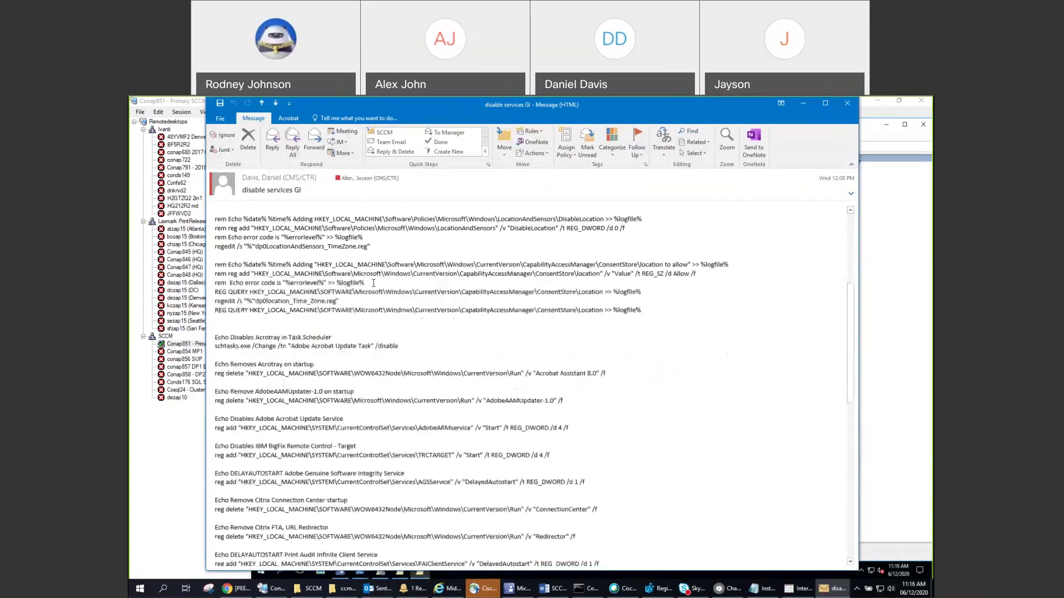
scroll(373, 283, "down", 1)
scroll(332, 282, "up", 2)
mouse_move(211, 247)
left_mouse_down()
mouse_move(381, 246)
mouse_move(218, 246)
left_mouse_up()
left_click(381, 246)
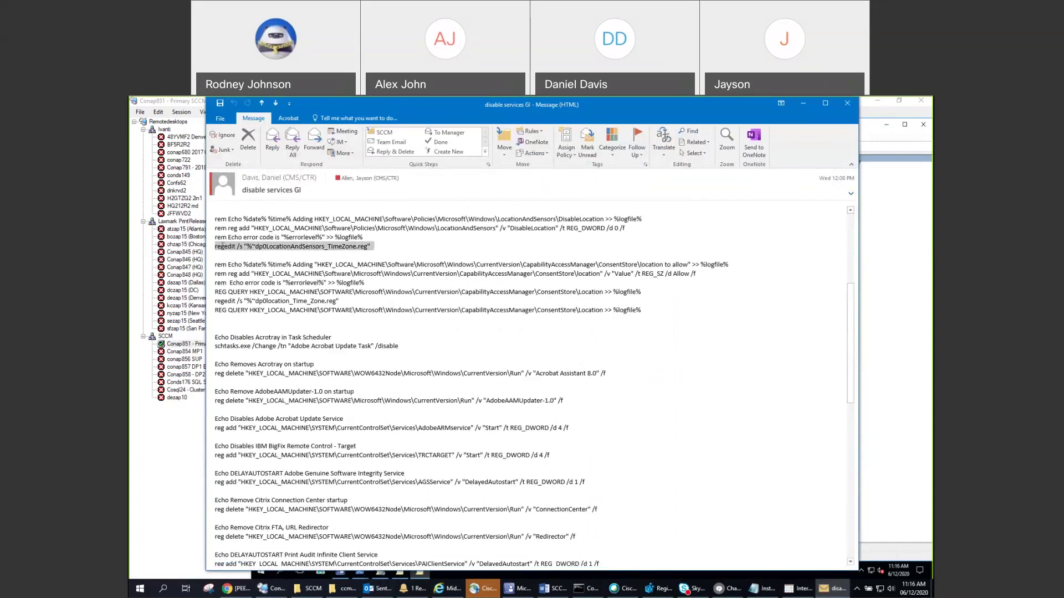
left_click(351, 248)
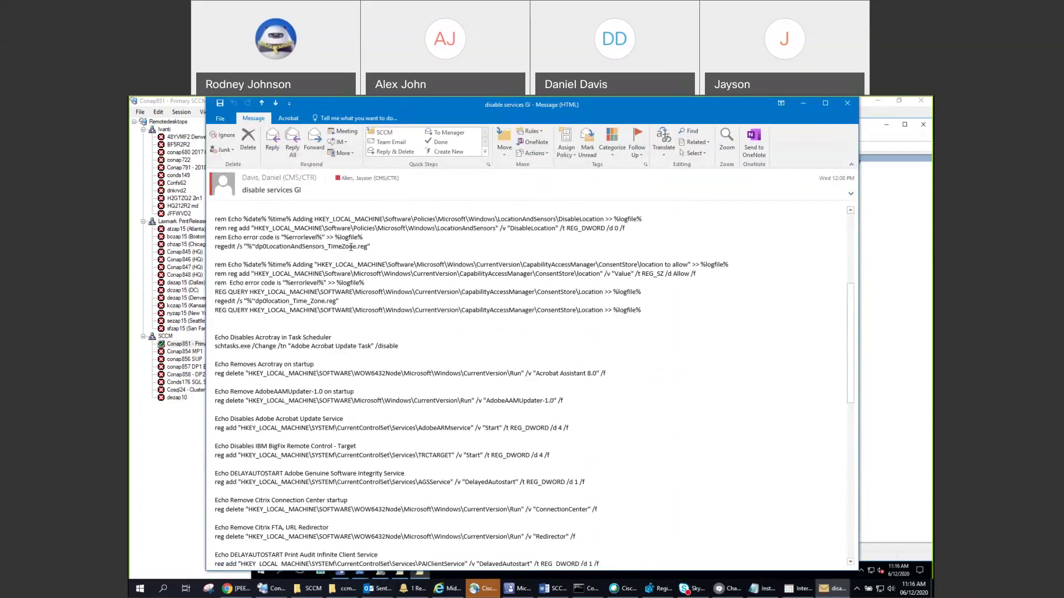
left_click_drag(371, 248, 211, 244)
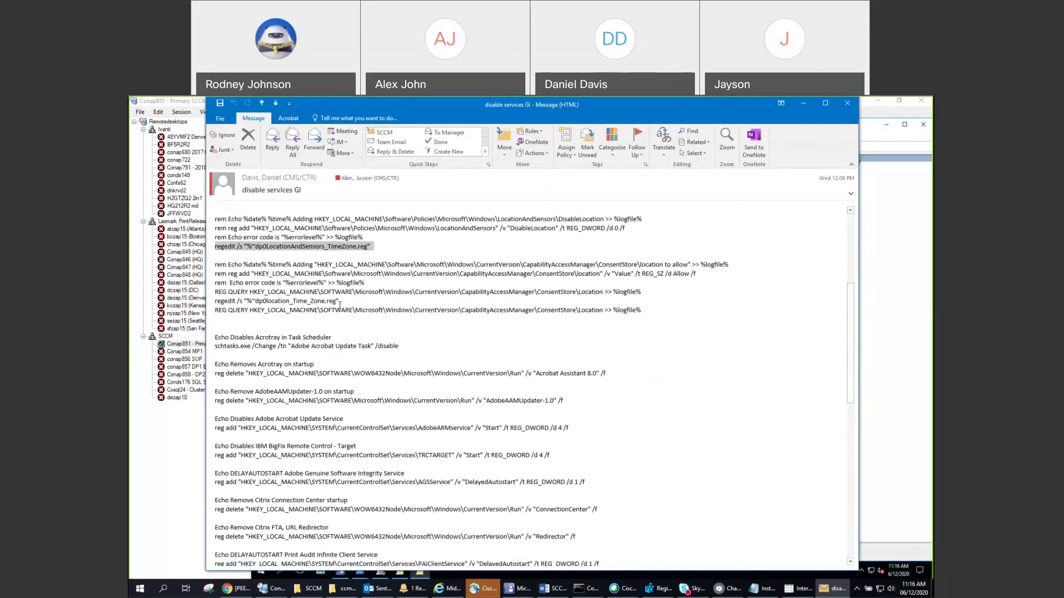
left_click_drag(340, 302, 220, 305)
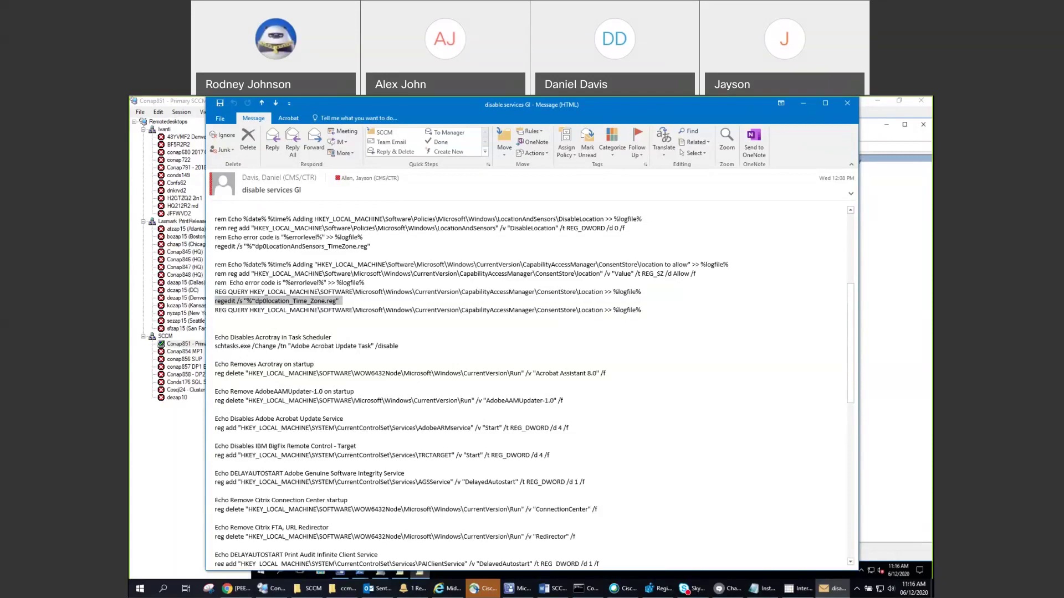
Return to the GPO editors, expand Computer Configuration's Policies and Preferences in both GPOs, and expand Windows Settings under the pilot GPO's Preferences
key("alt+Tab")
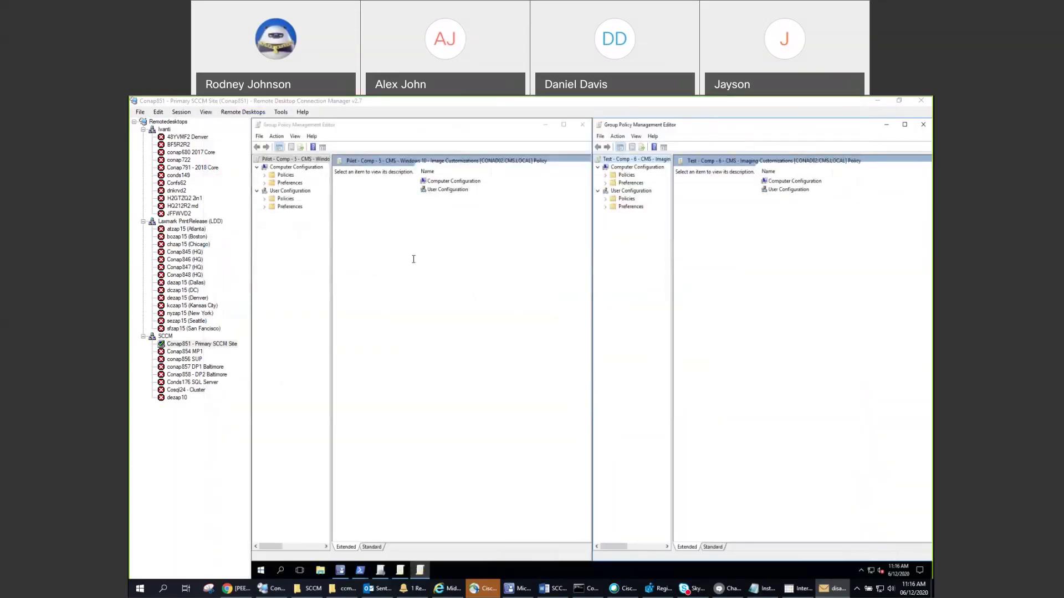
left_click(265, 183)
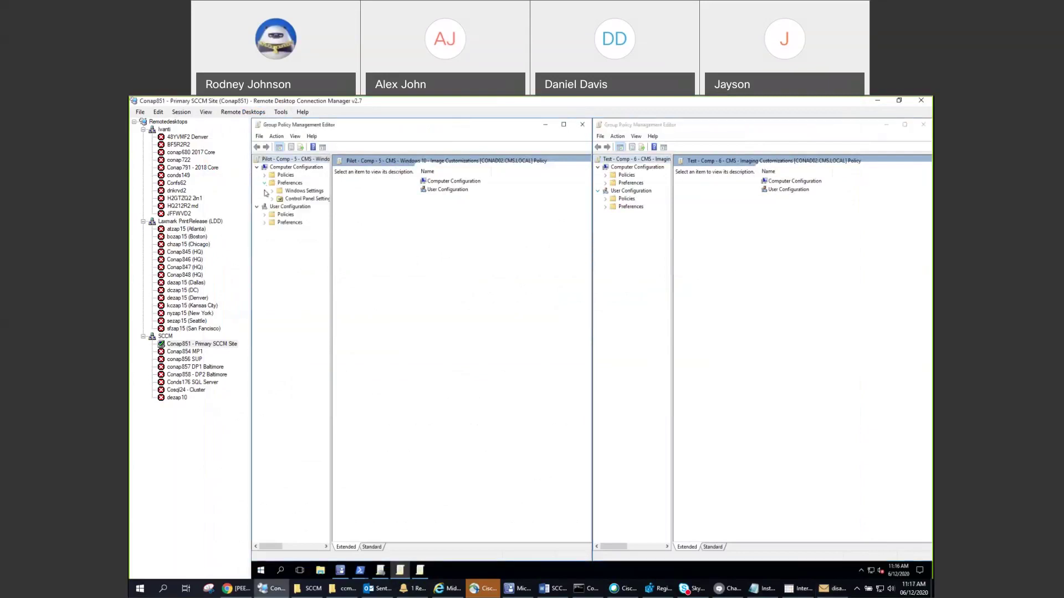
left_click(264, 175)
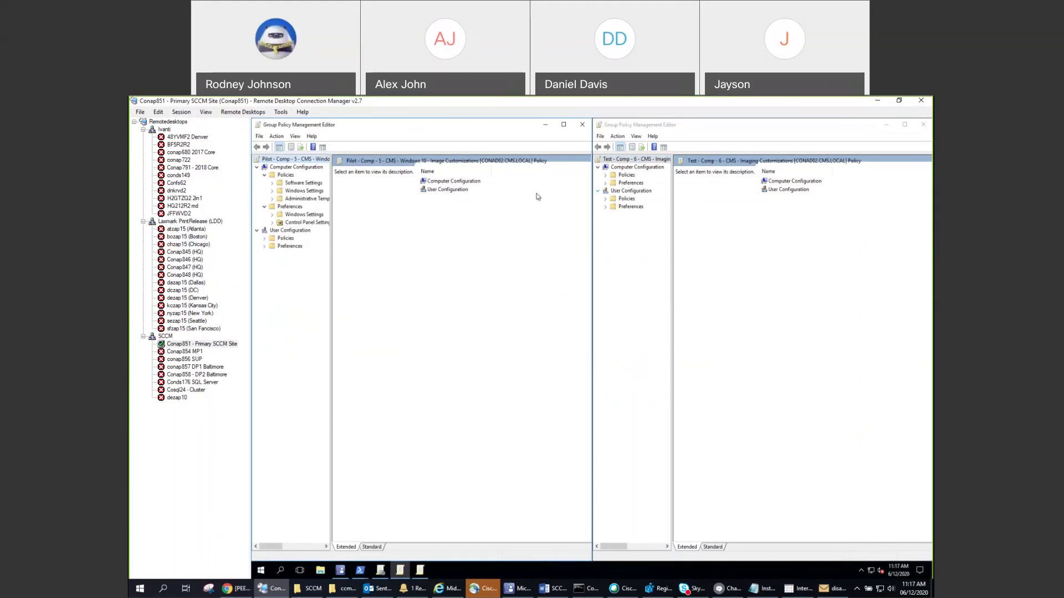
left_click(605, 175)
left_click(605, 207)
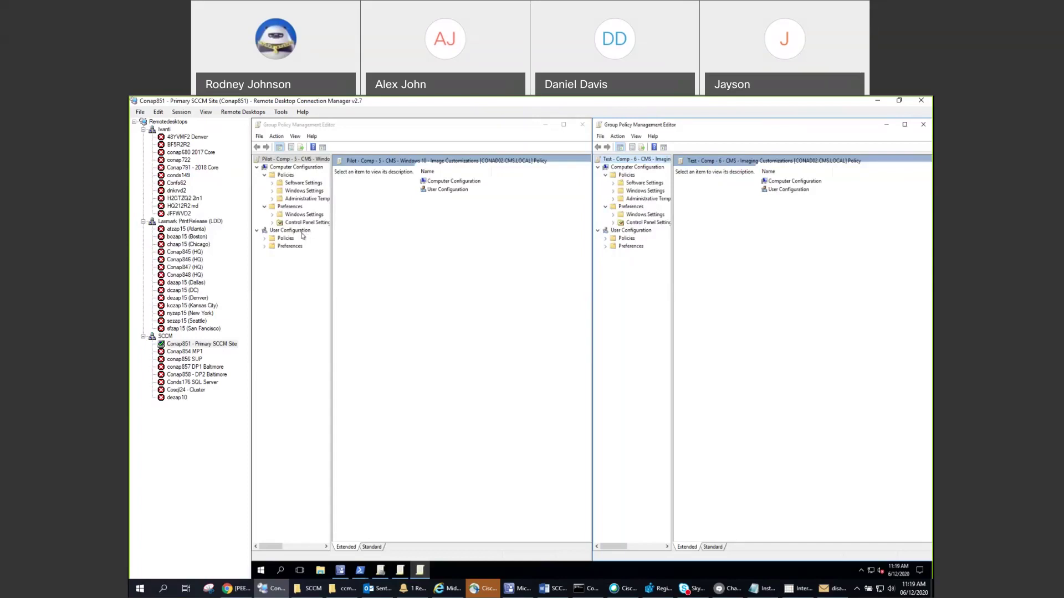
left_click(274, 215)
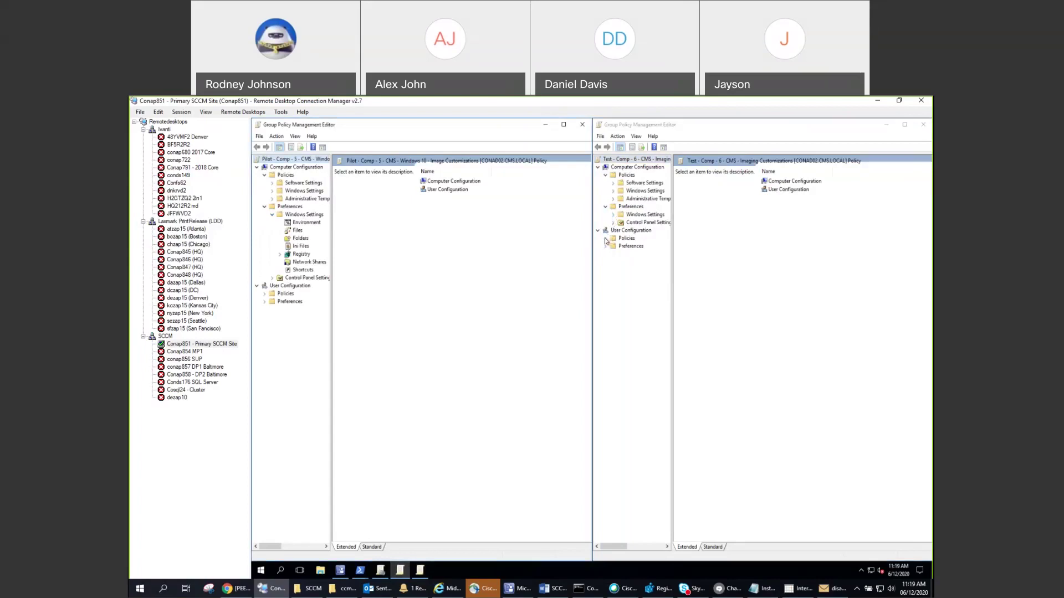
Expand Windows Settings under Policies and its Security Settings in both GPOs, widening the pilot GPO's tree for readability
left_click(613, 191)
left_click(272, 214)
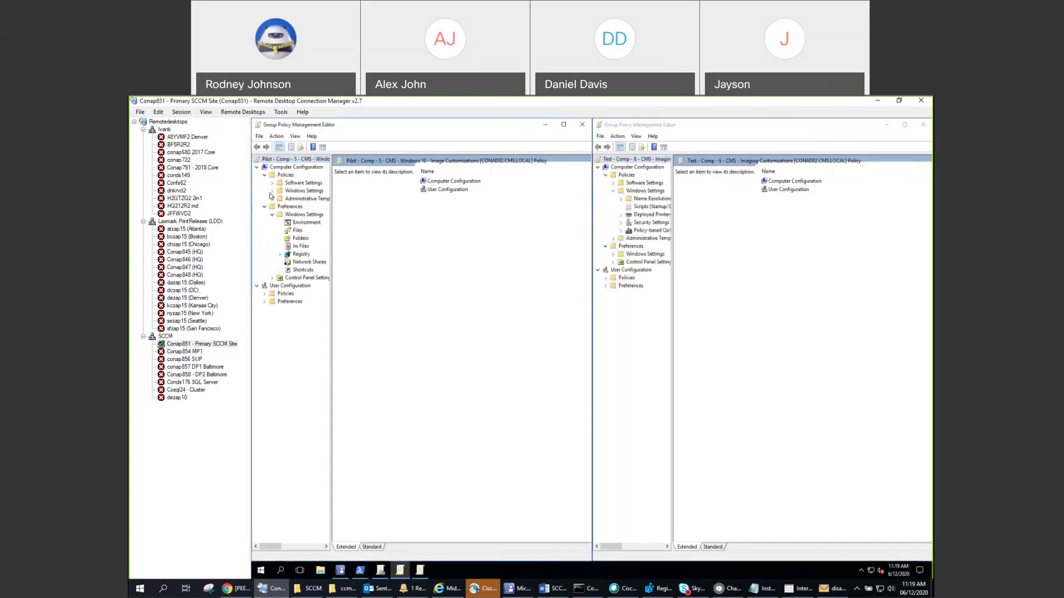
left_click(272, 214)
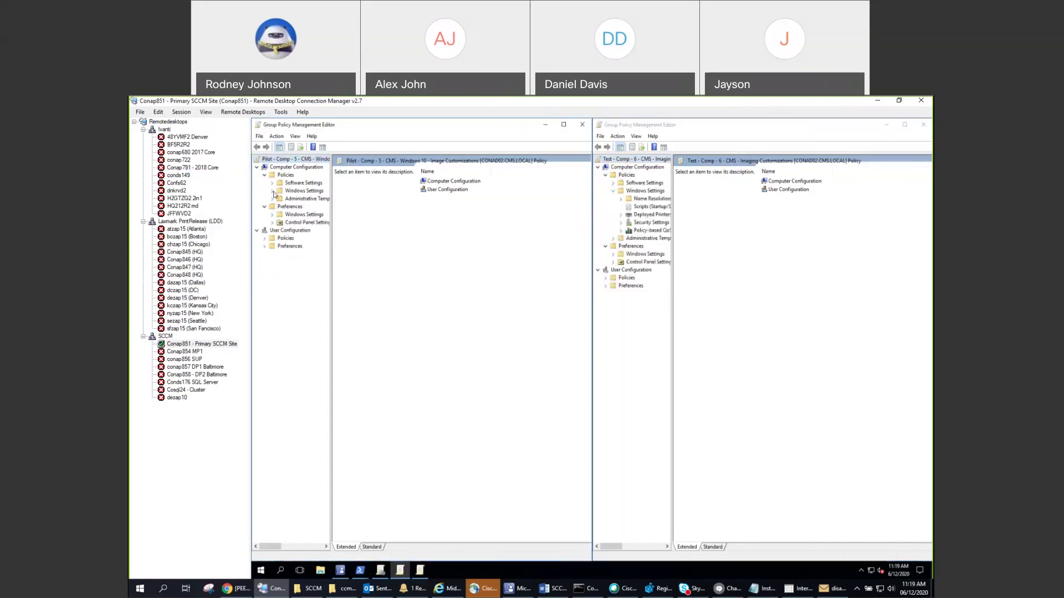
left_click(272, 191)
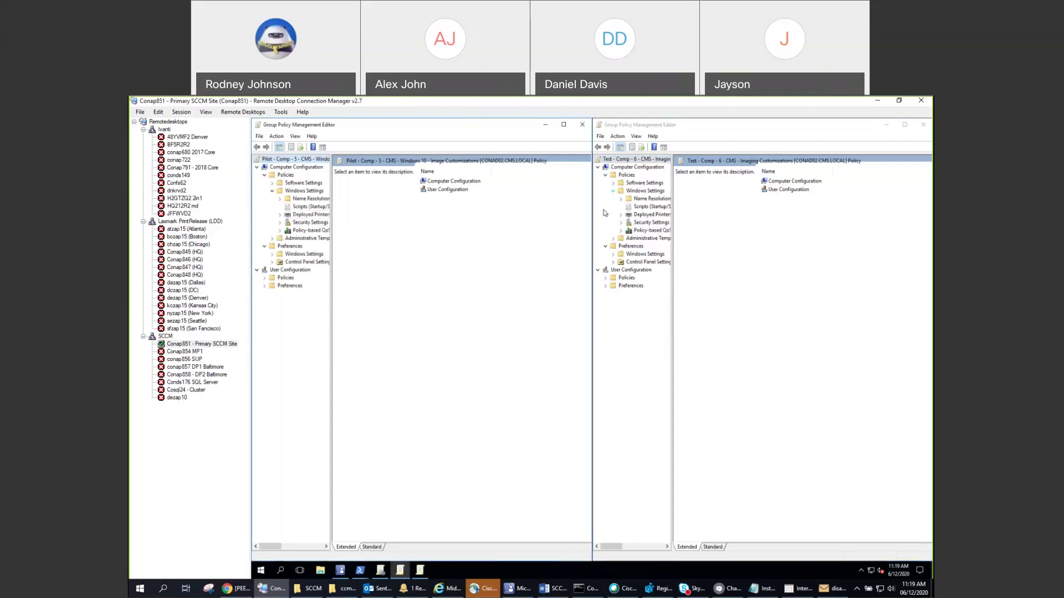
left_click_drag(329, 225, 348, 227)
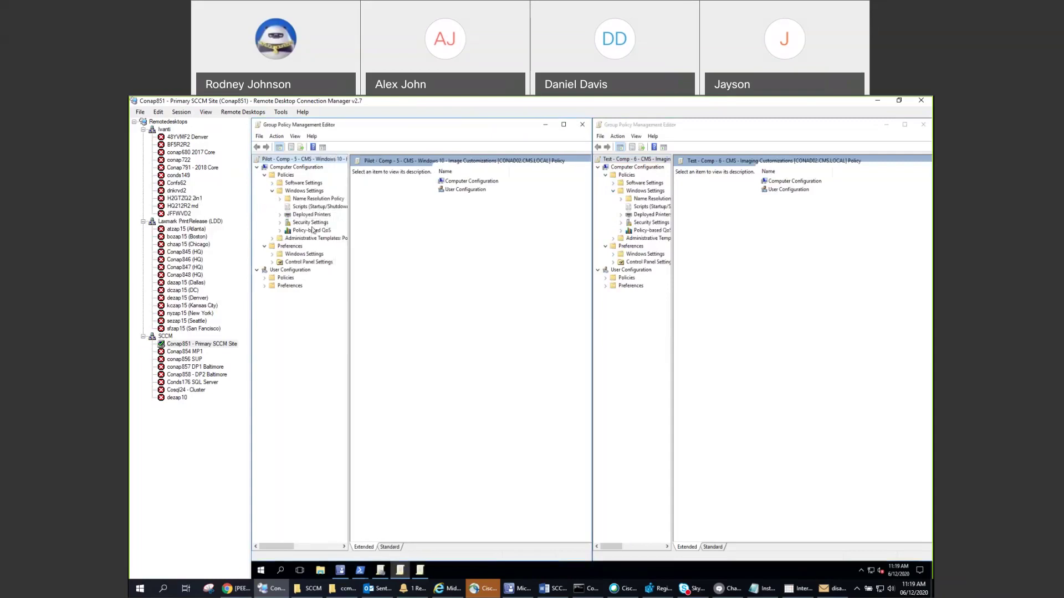
left_click(280, 222)
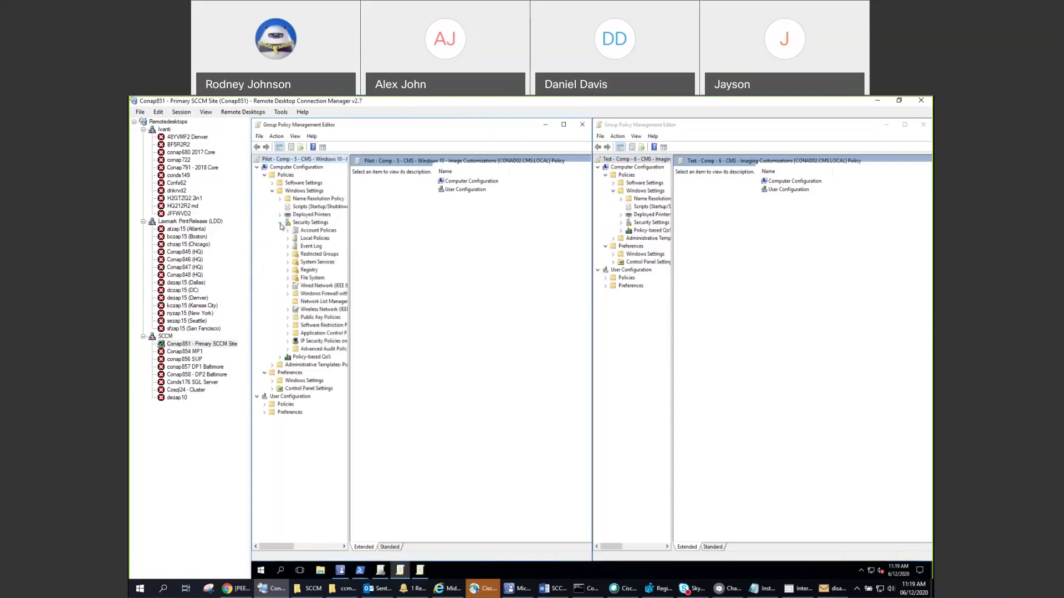
left_click(621, 223)
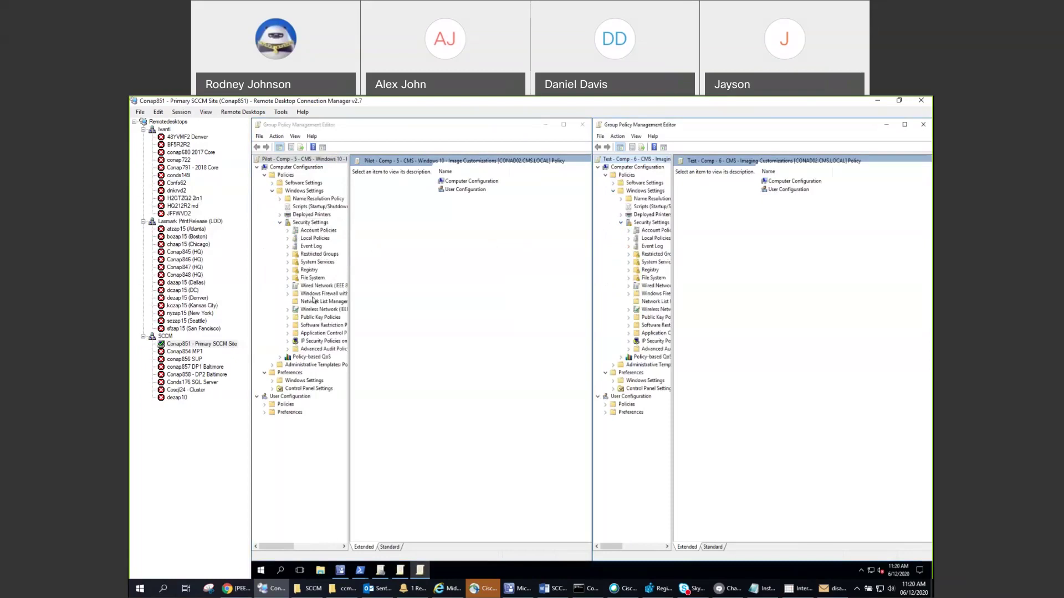
Examine the pilot GPO's System Services list and the BES Client policy setting options, leaving the setting undefined
left_click(302, 262)
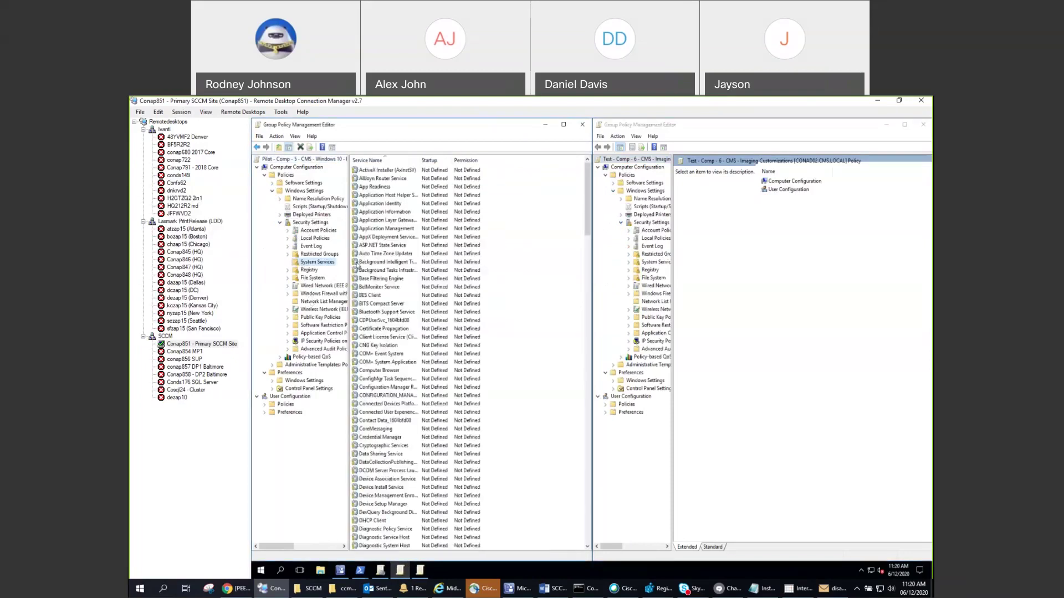
left_click_drag(420, 160, 444, 163)
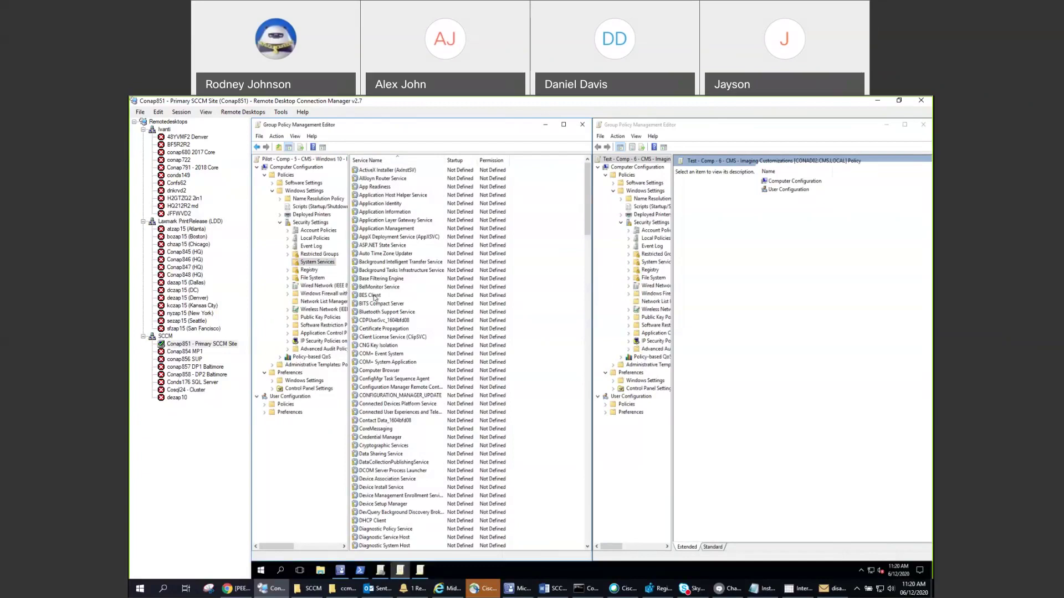
double_click(374, 297)
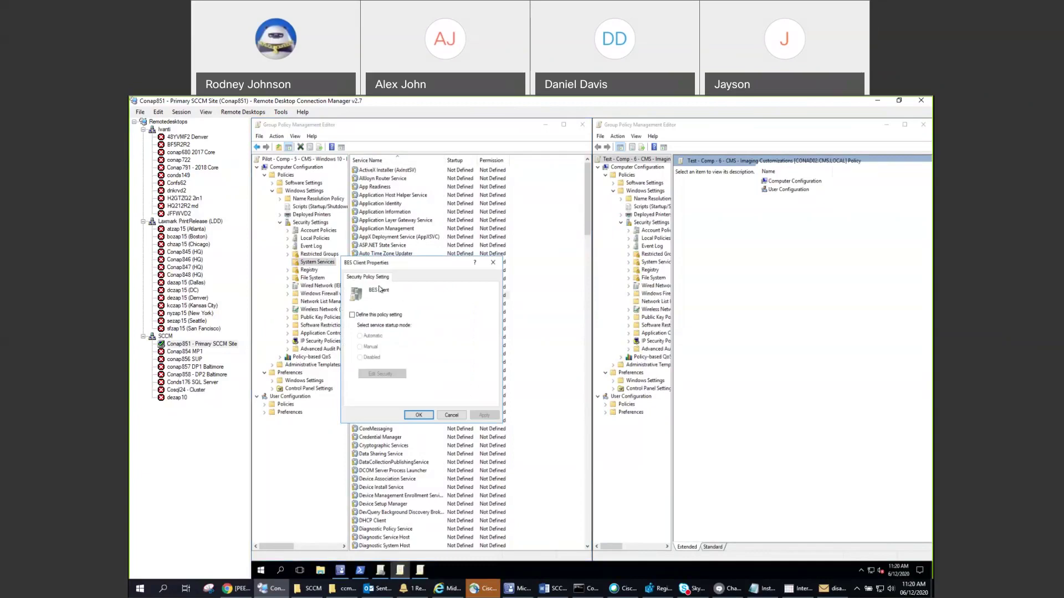
key("Escape")
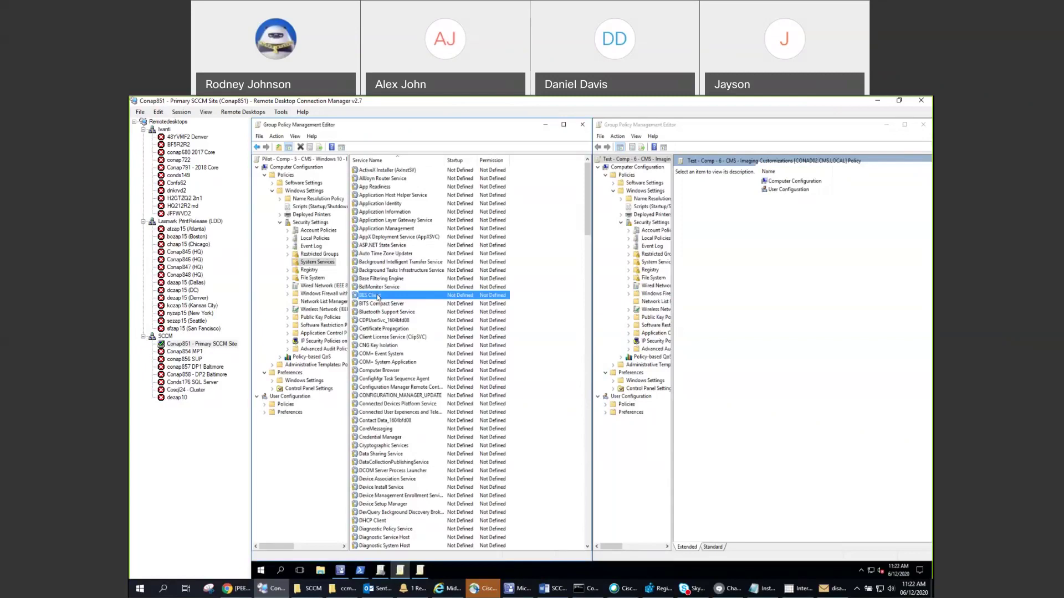
Expand Control Panel Settings under Preferences in both GPOs and show the Services preferences in each
left_click(272, 381)
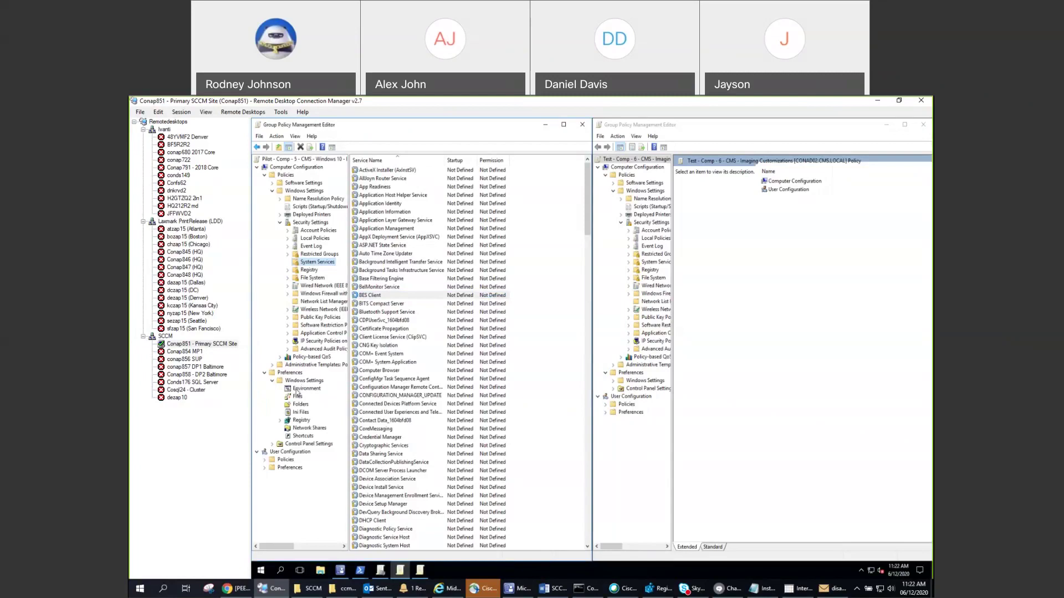
left_click(273, 444)
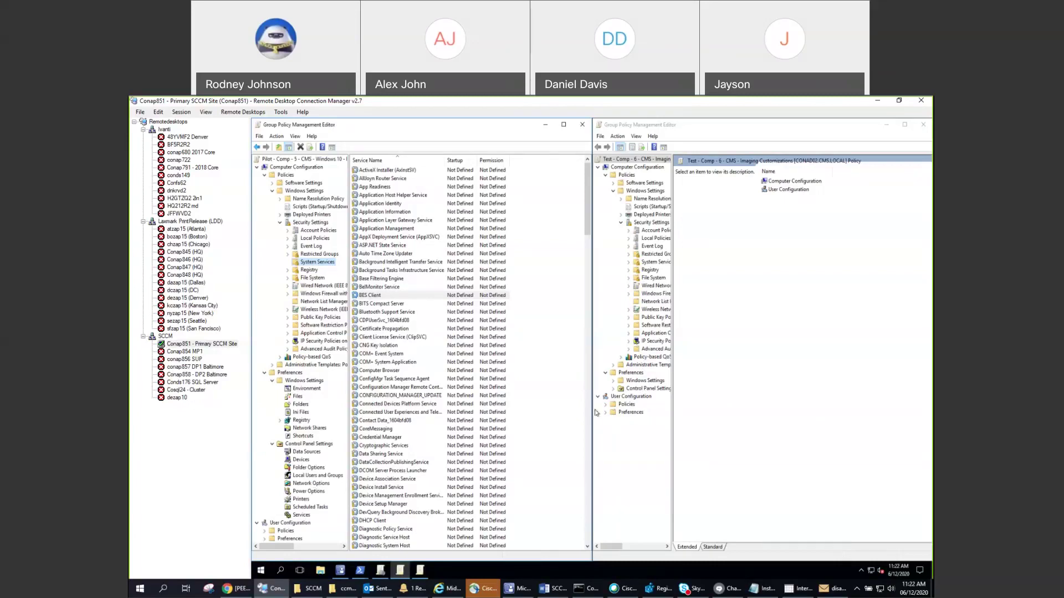
left_click(614, 388)
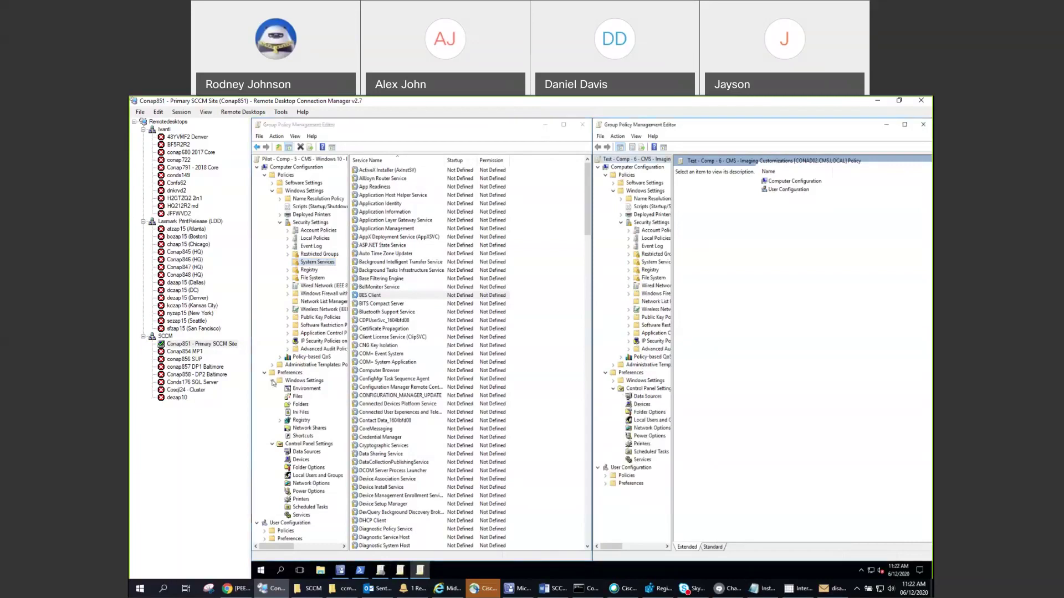
left_click(272, 381)
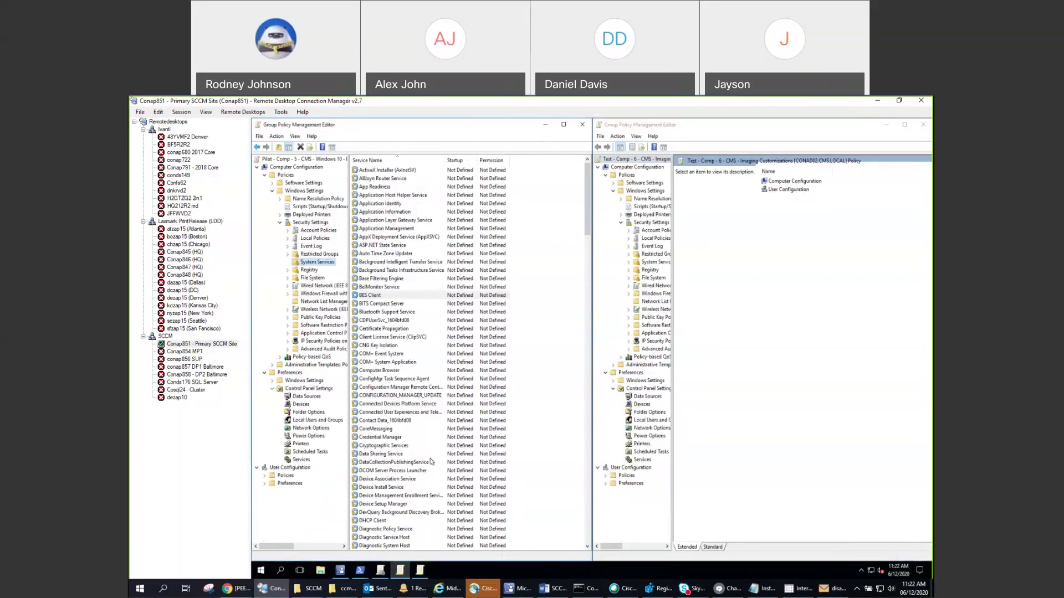
left_click(301, 460)
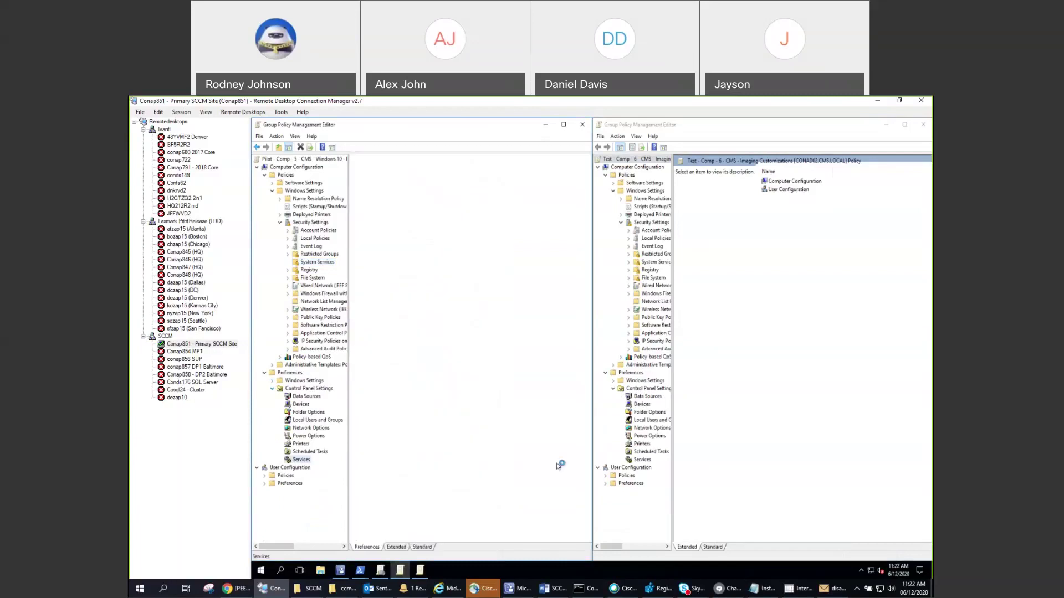
left_click(640, 460)
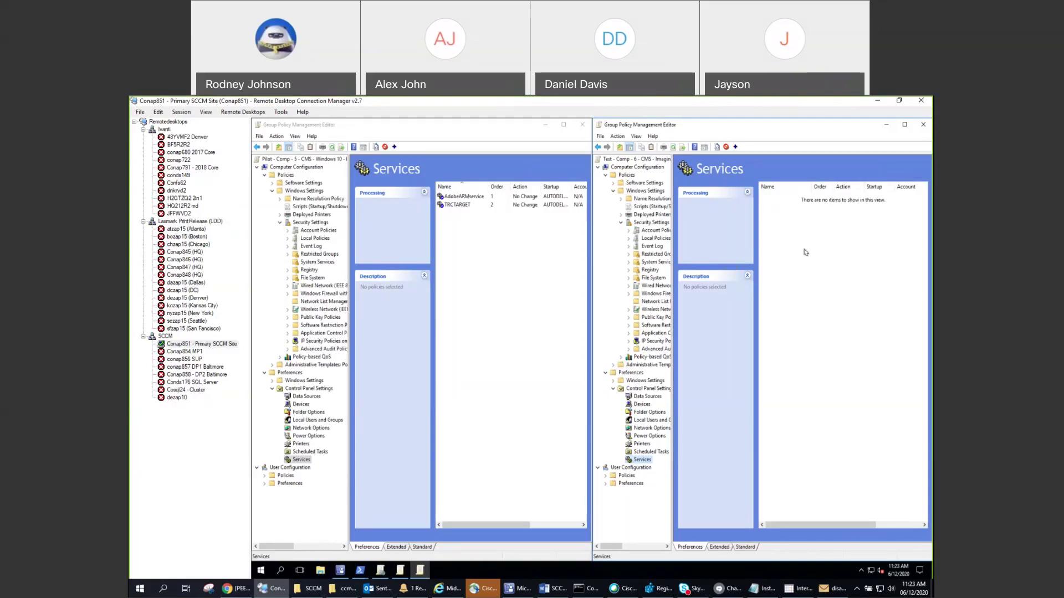
Start a new service item in the test GPO's Services preferences
right_click(805, 250)
mouse_move(809, 254)
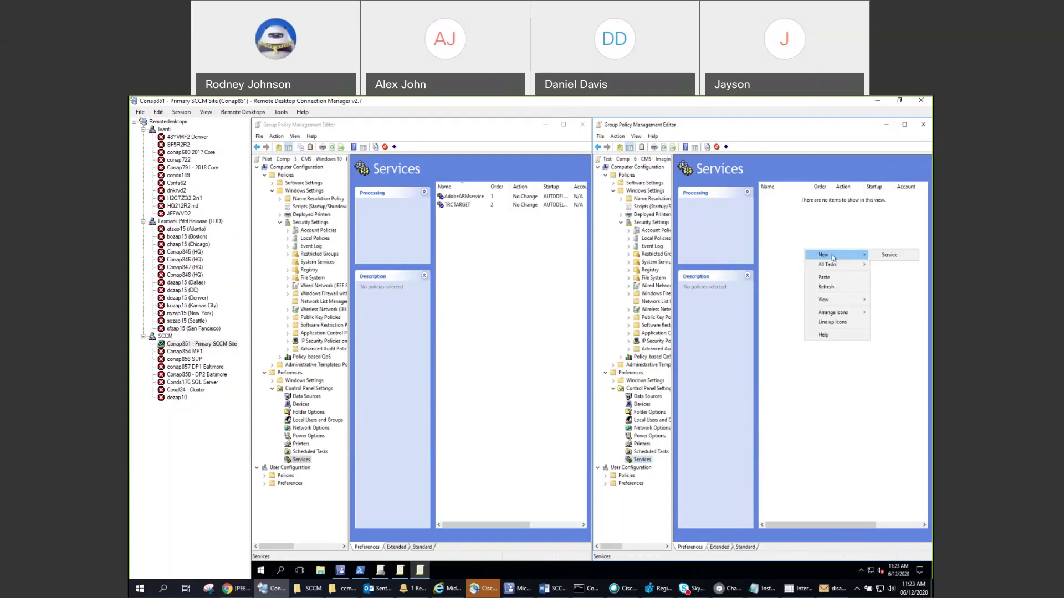
left_click(890, 255)
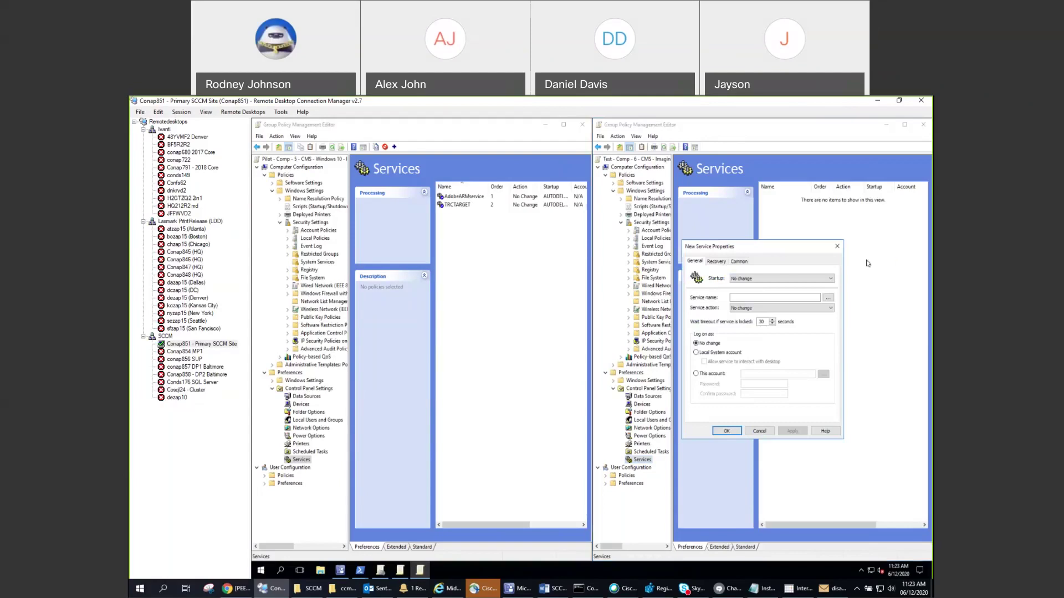
Choose AllJoyn Router Service (AJRouter) from the list of services as the new item's service name
left_click(769, 297)
left_click(828, 298)
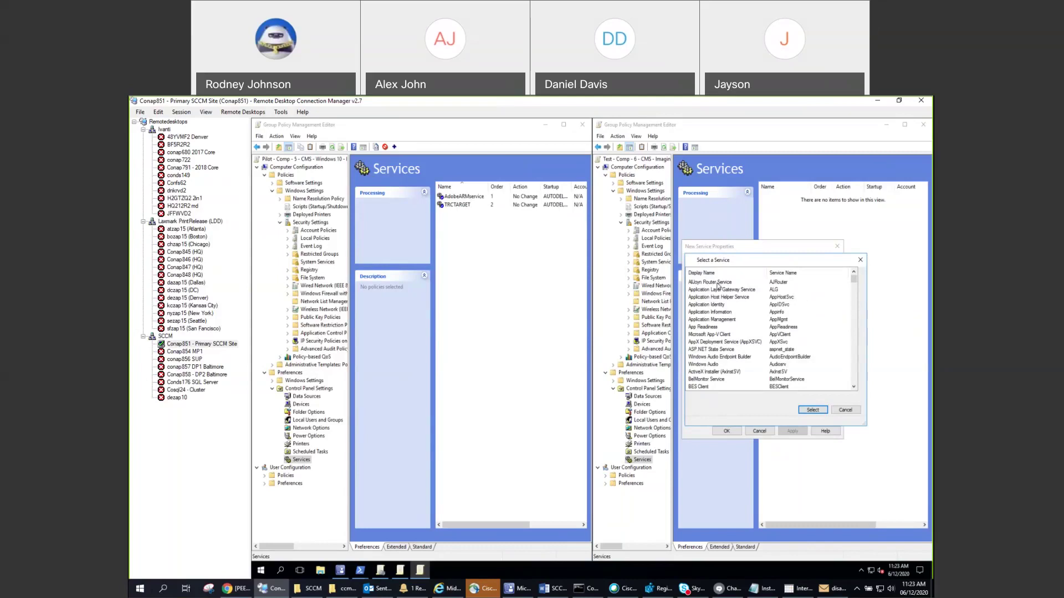
left_click(718, 284)
left_click(820, 410)
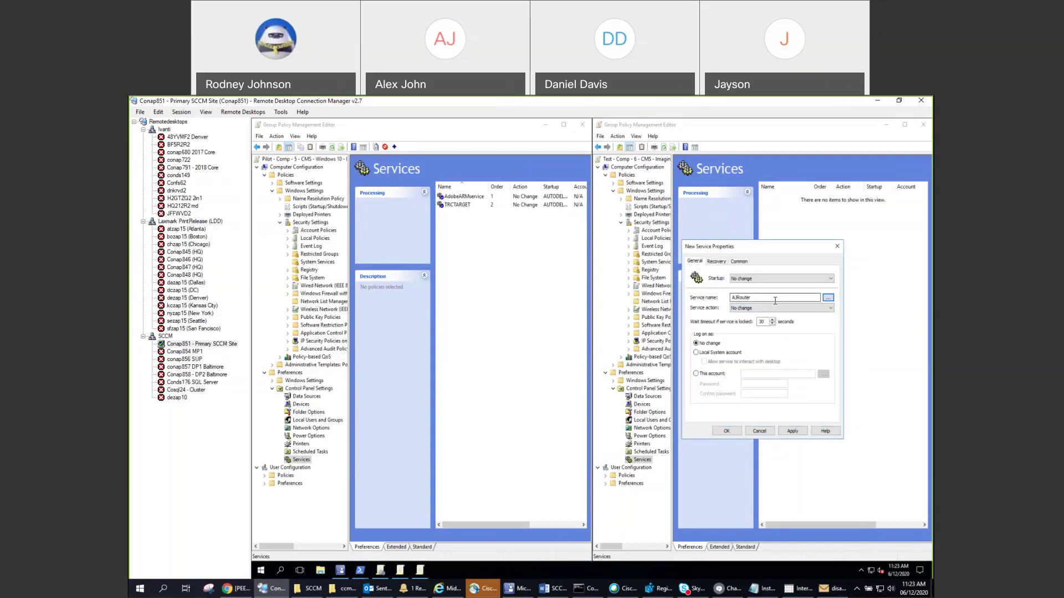
Set the new item's service name to AdobeARMservice and its startup to Automatic (Delayed Start), keeping the service action at No change
double_click(775, 301)
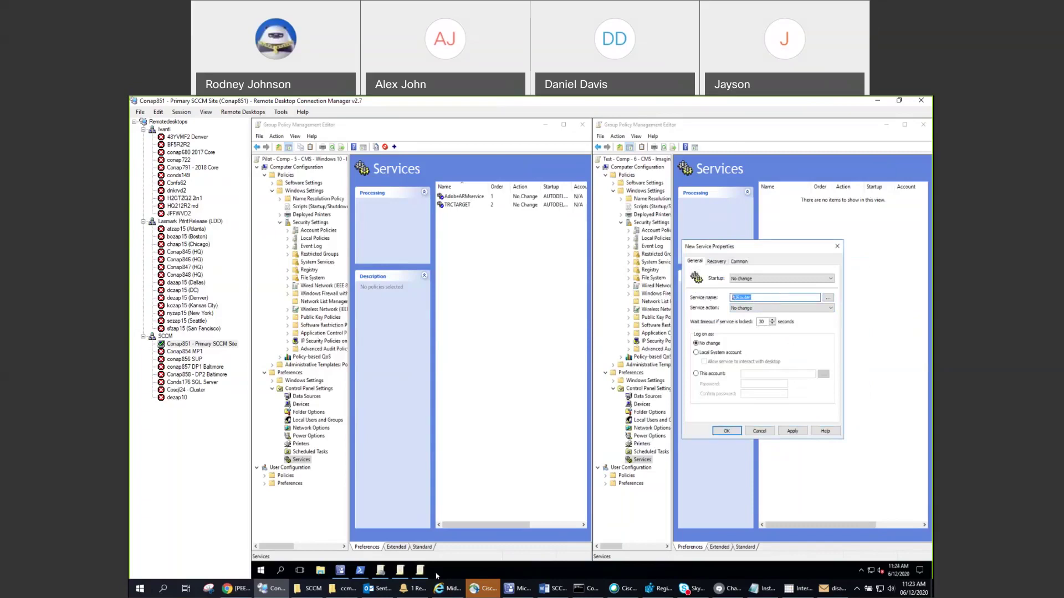
type("AdobeARMservice")
left_click(830, 309)
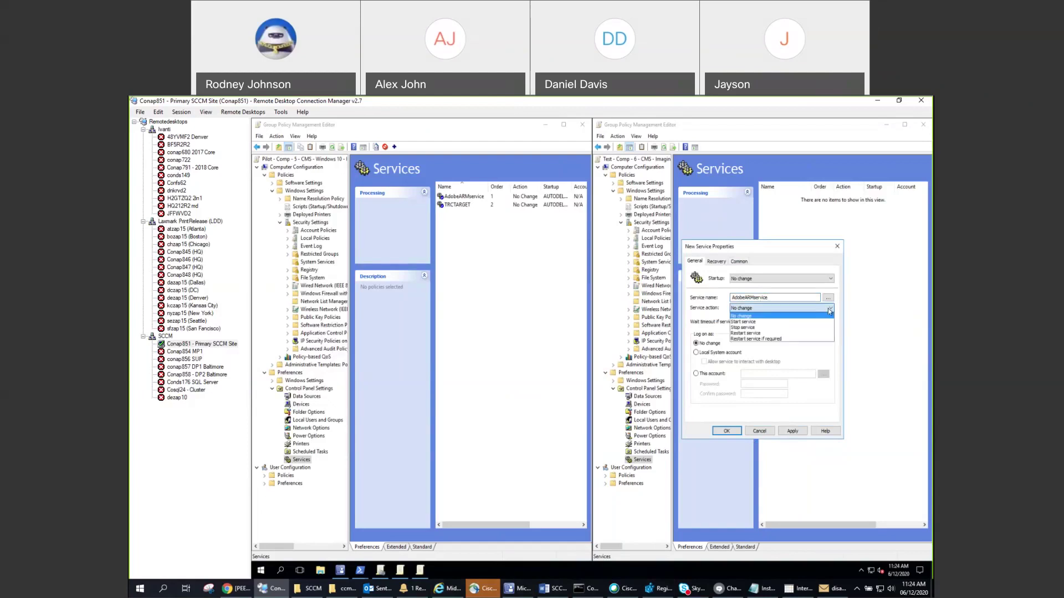
left_click(827, 308)
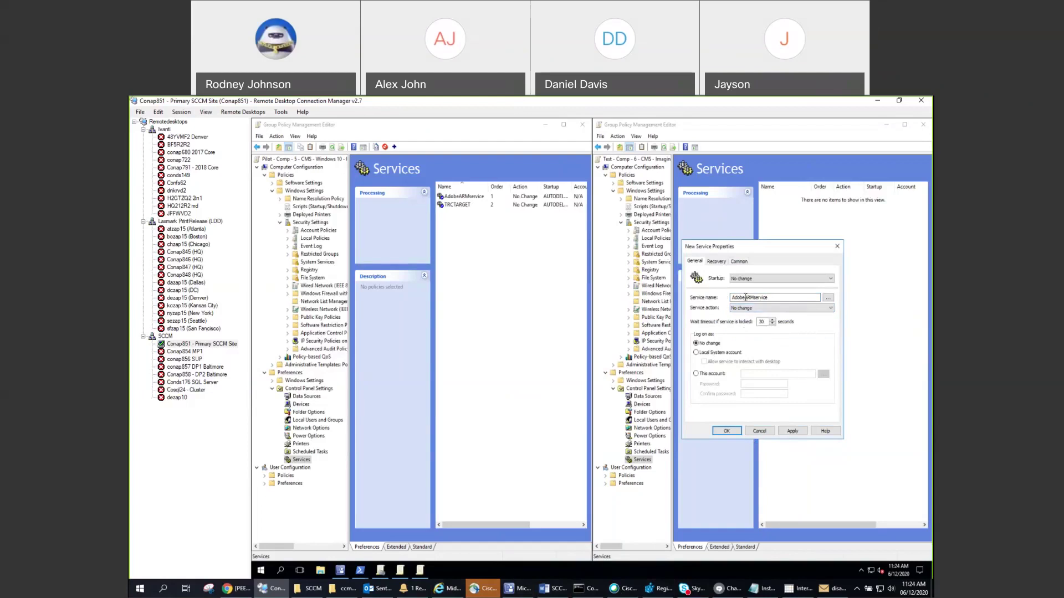
left_click(745, 280)
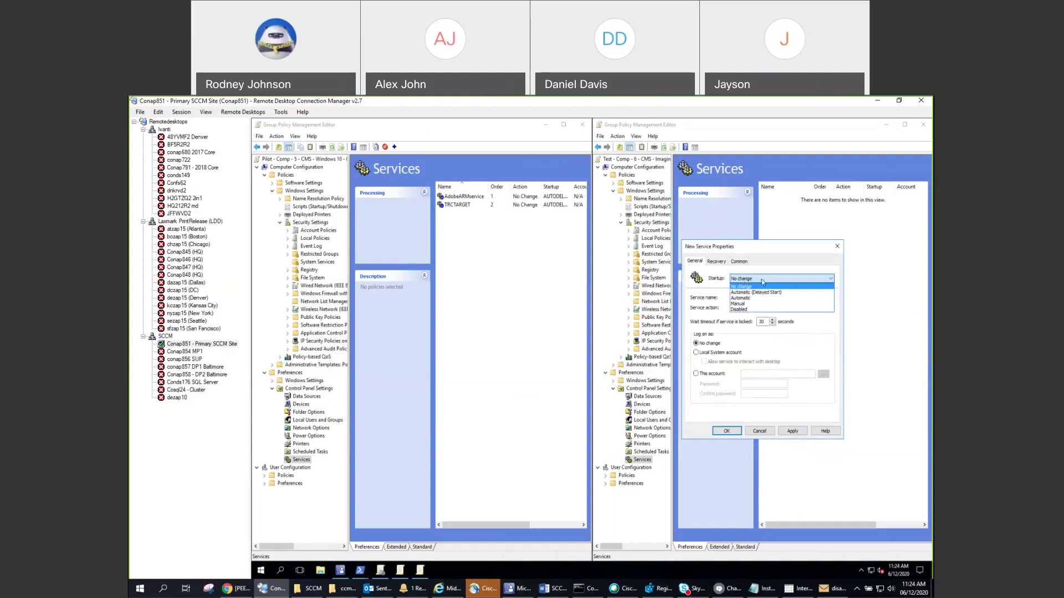
left_click(768, 292)
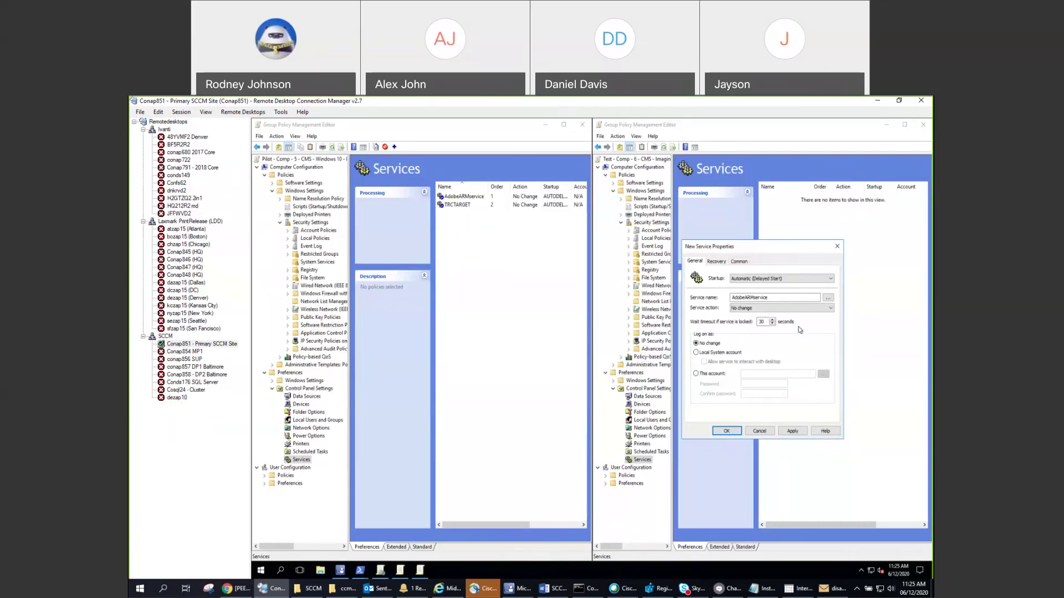
Enable item-level targeting for the new service item and add a WMI Query targeting item
left_click(739, 261)
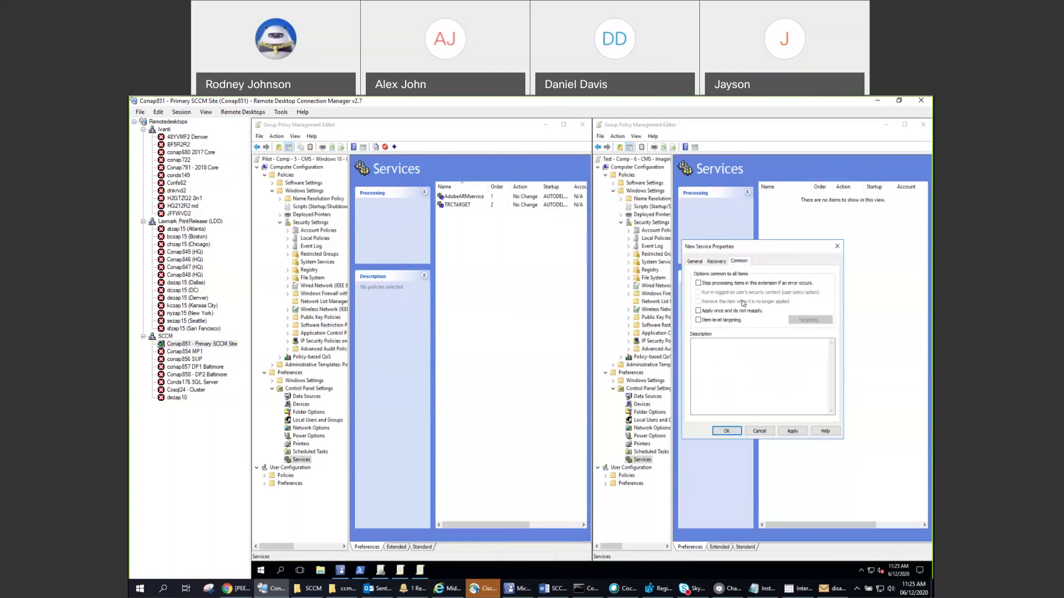
left_click(698, 321)
left_click(810, 321)
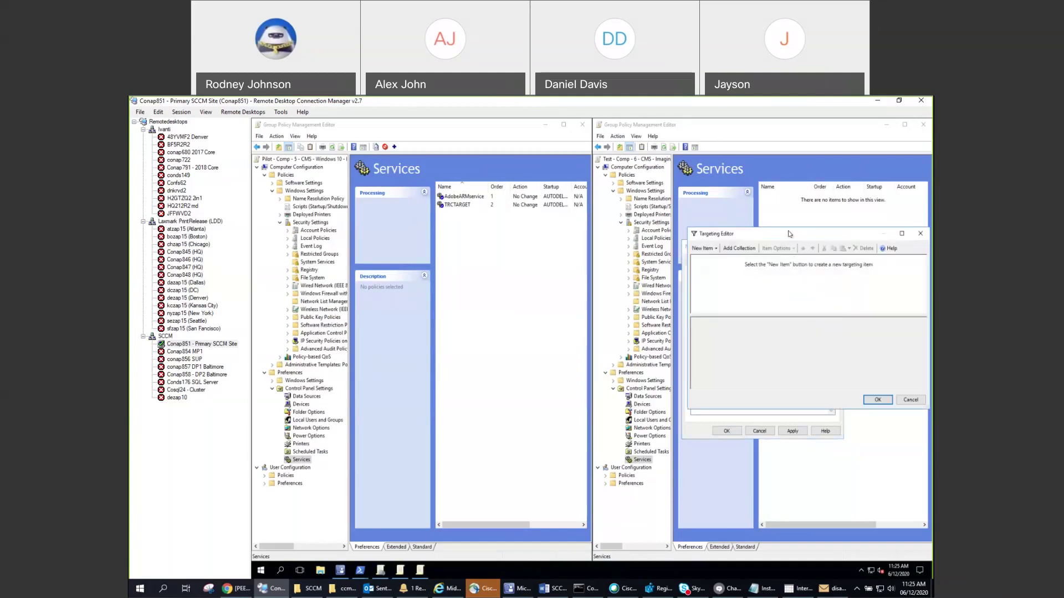
left_click_drag(792, 234, 744, 235)
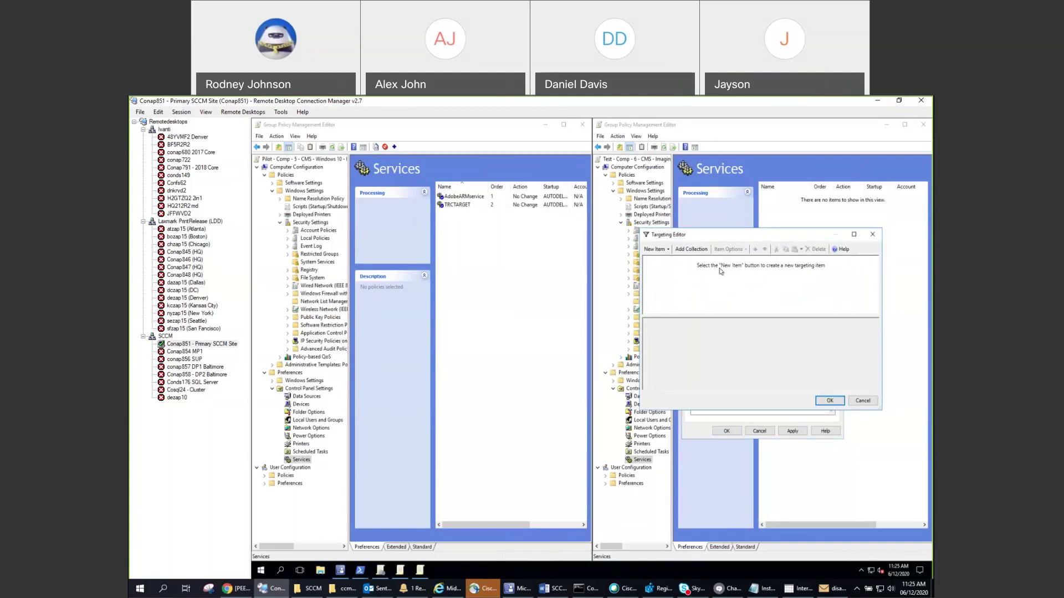
left_click(667, 250)
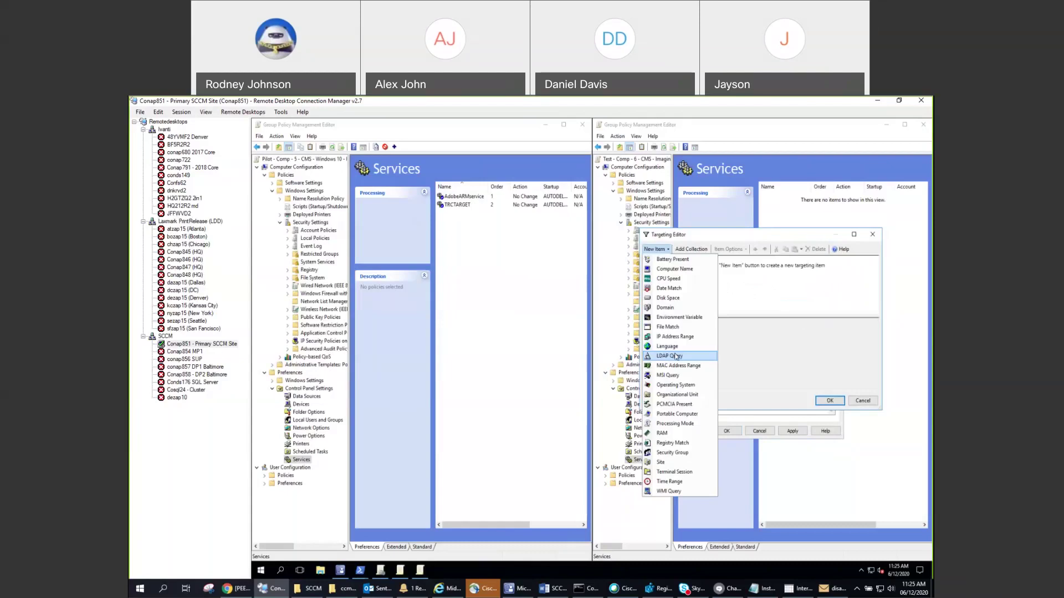
left_click(669, 492)
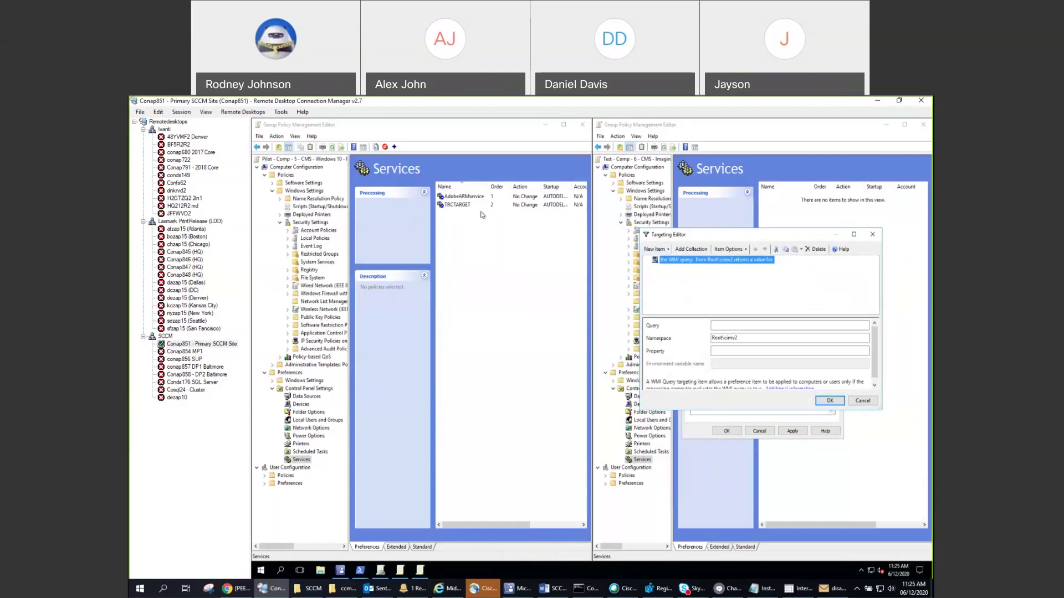
Open the item-level targeting of the pilot GPO's AdobeARMservice item and place its Targeting Editor beside the test GPO's
left_click(459, 197)
left_click(459, 199)
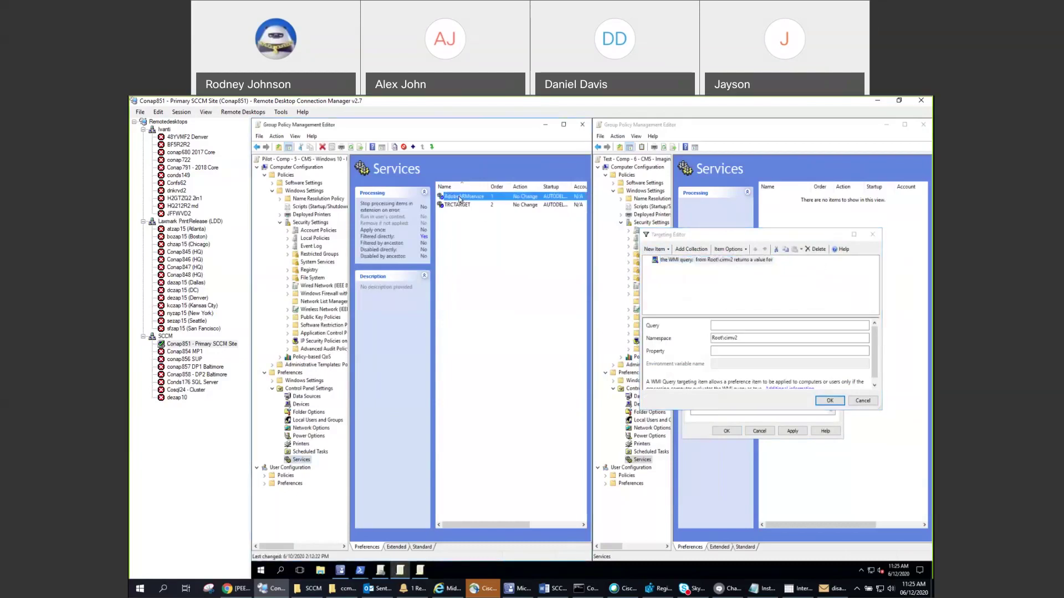
right_click(459, 198)
left_click(482, 274)
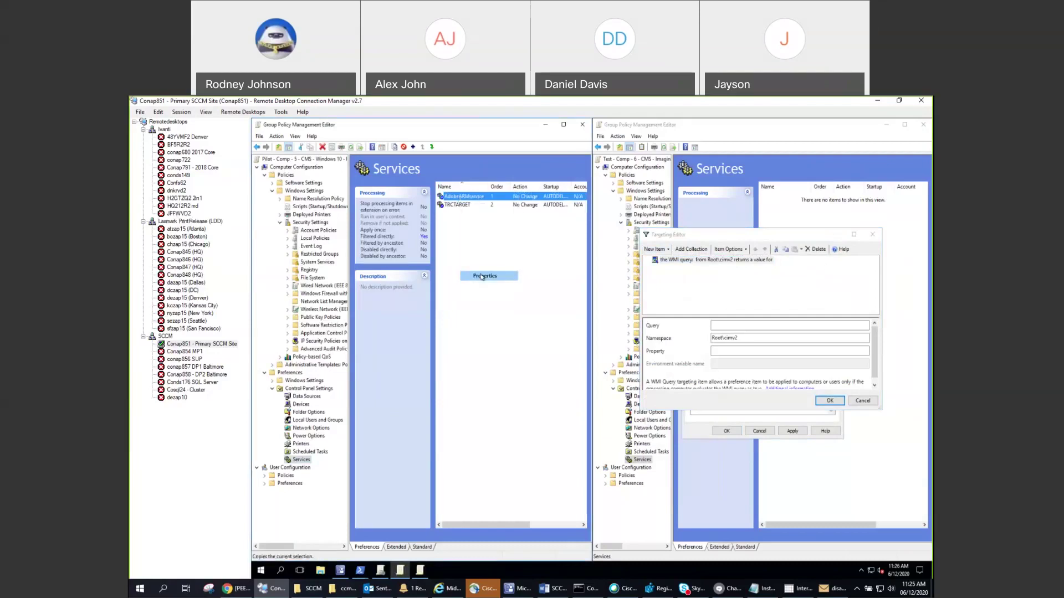
left_click(399, 277)
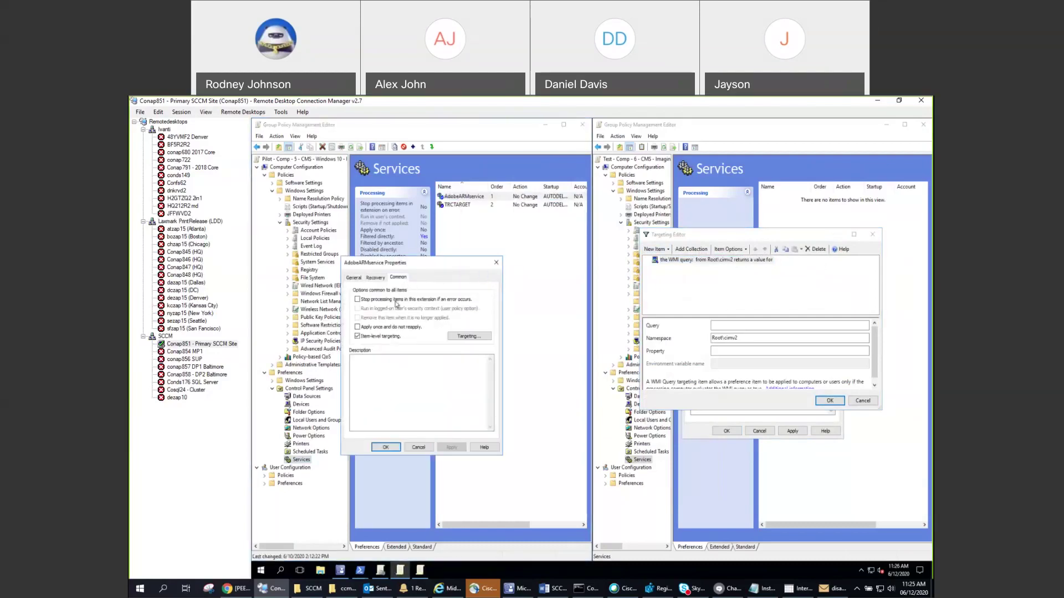
left_click(468, 336)
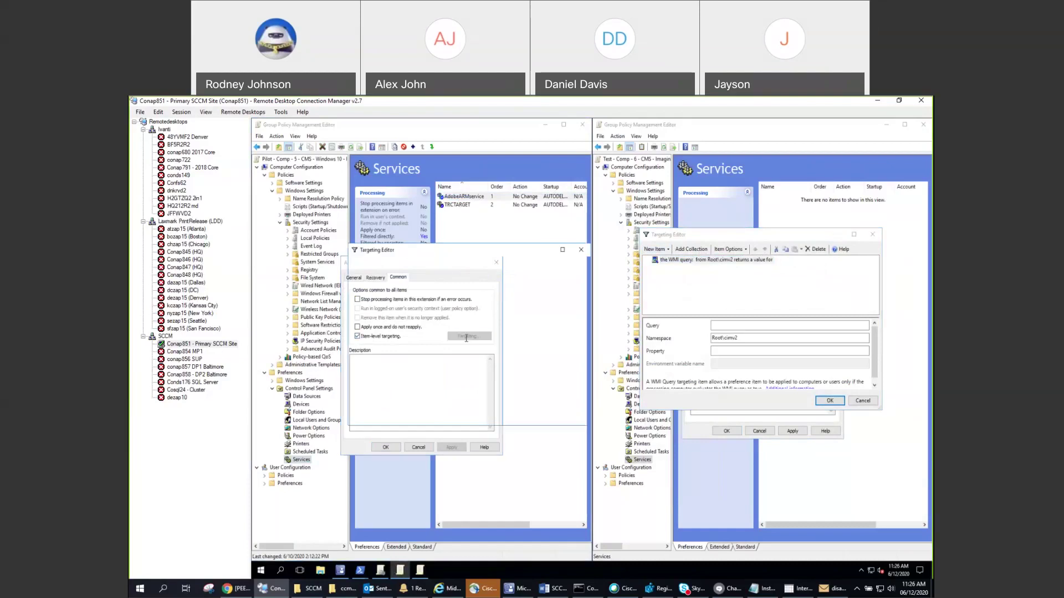
left_click_drag(451, 250, 381, 234)
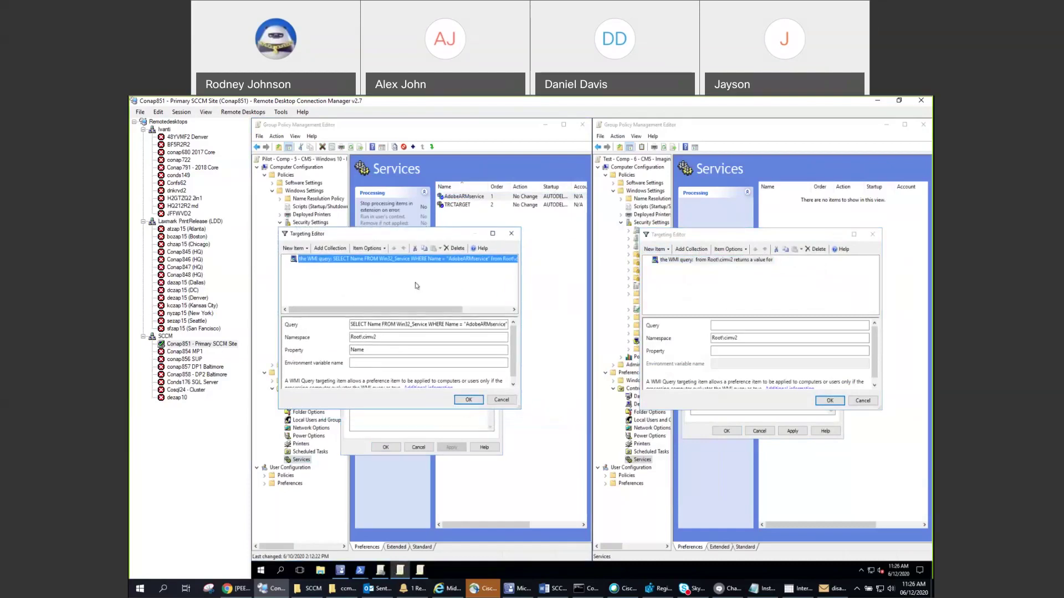
Copy the pilot GPO's WMI query for AdobeARMservice into the test GPO's targeting item and set its property to Name
left_click_drag(351, 324, 507, 324)
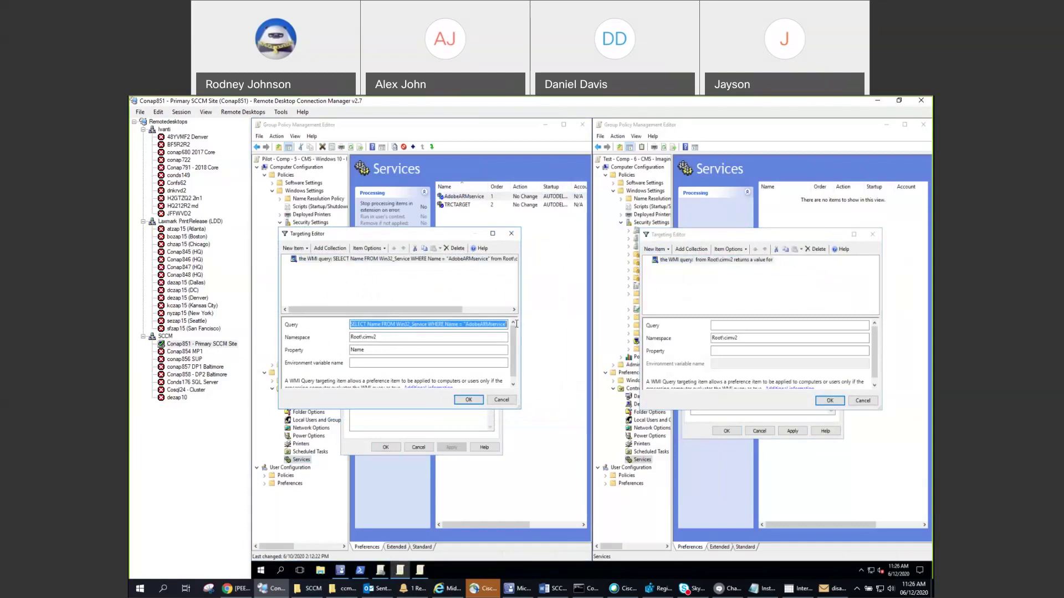
right_click(423, 327)
left_click(443, 353)
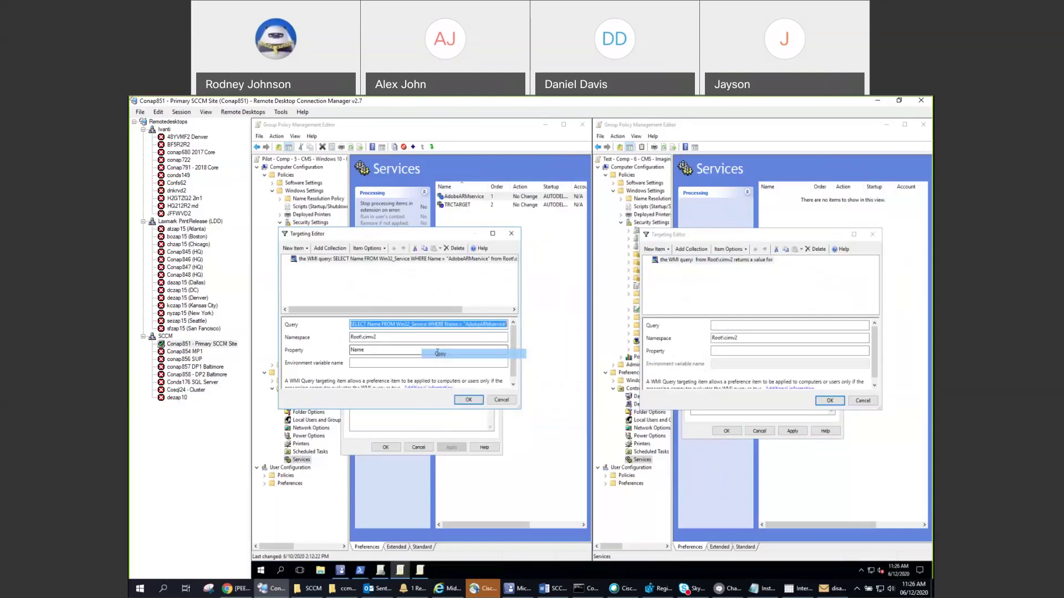
right_click(719, 326)
left_click(740, 364)
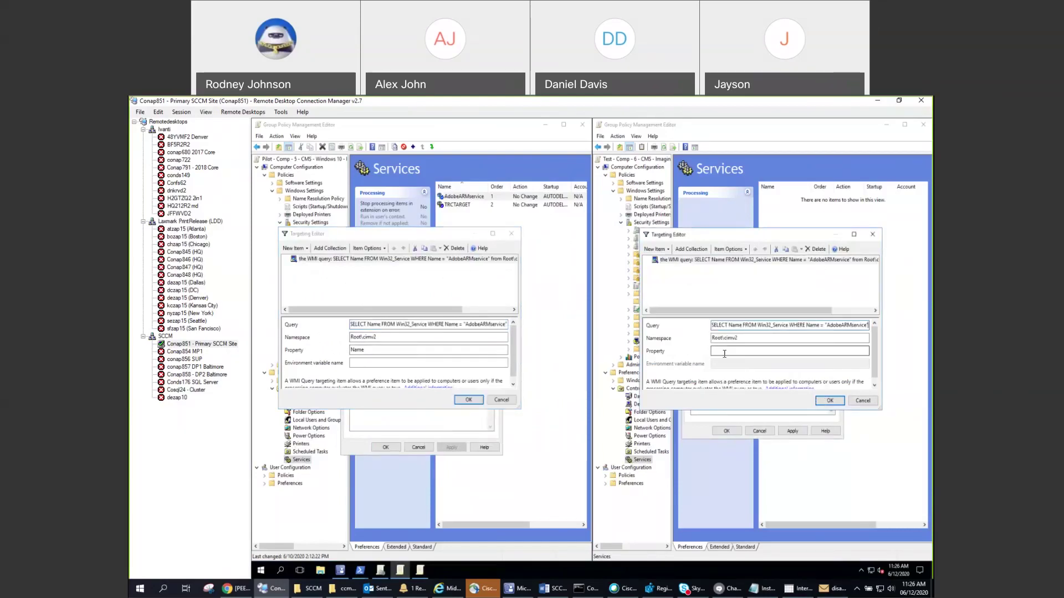
left_click(722, 352)
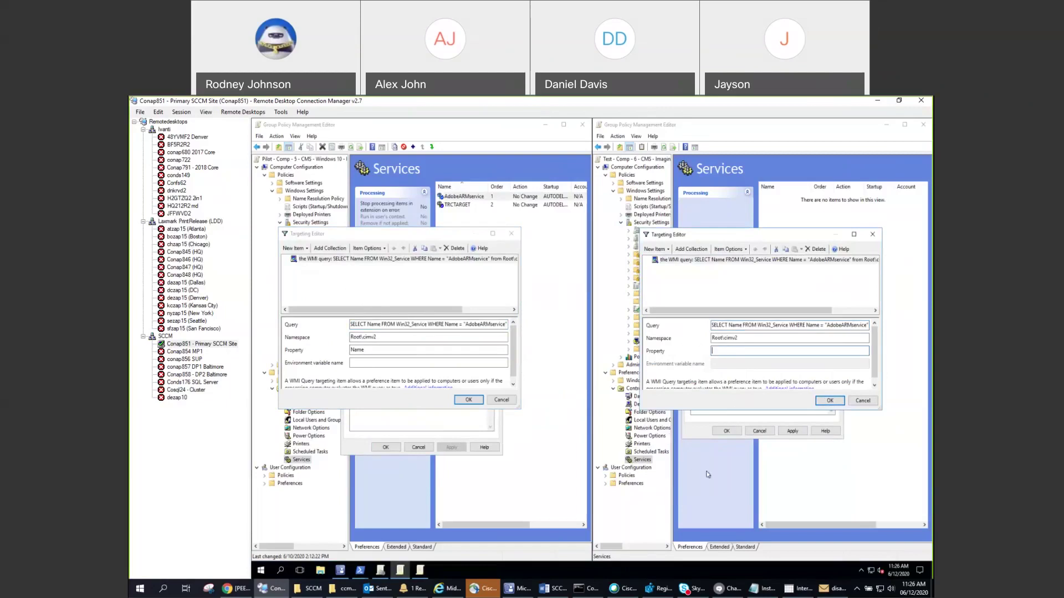
type("Name")
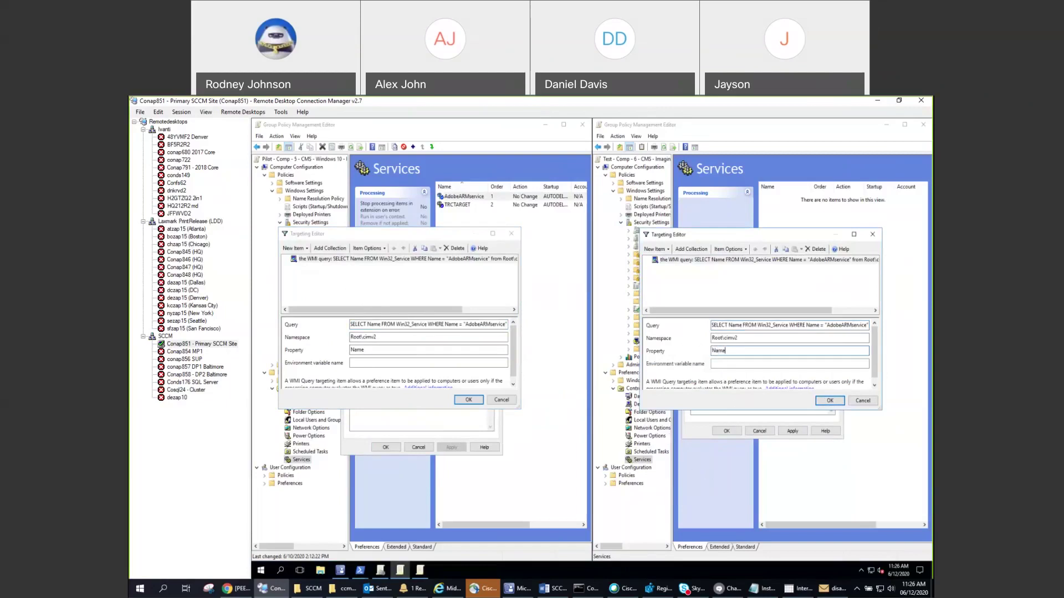
left_click(515, 375)
scroll(514, 363, "up", 1)
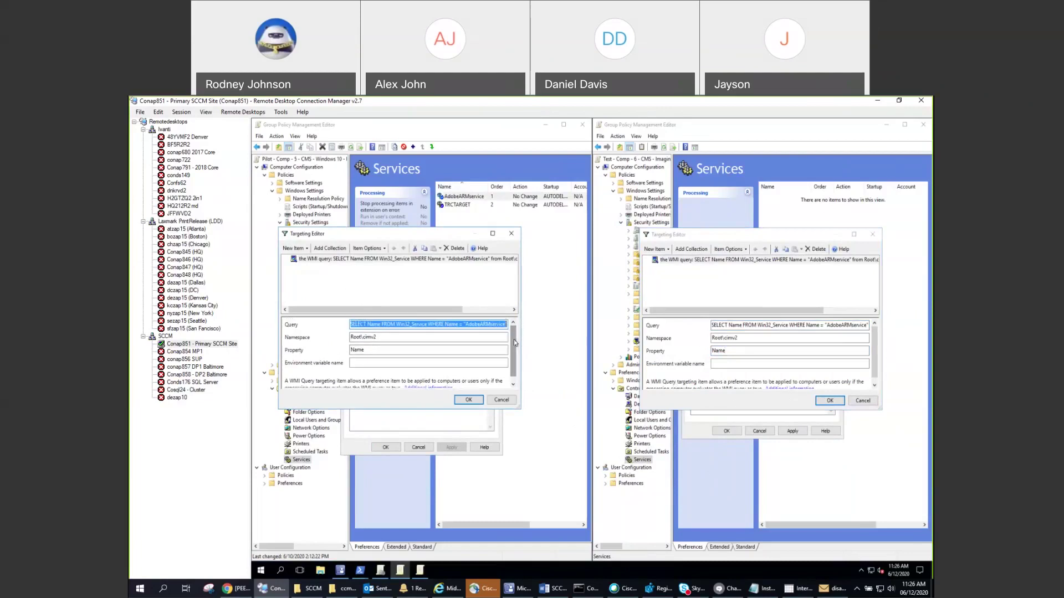
left_click(873, 357)
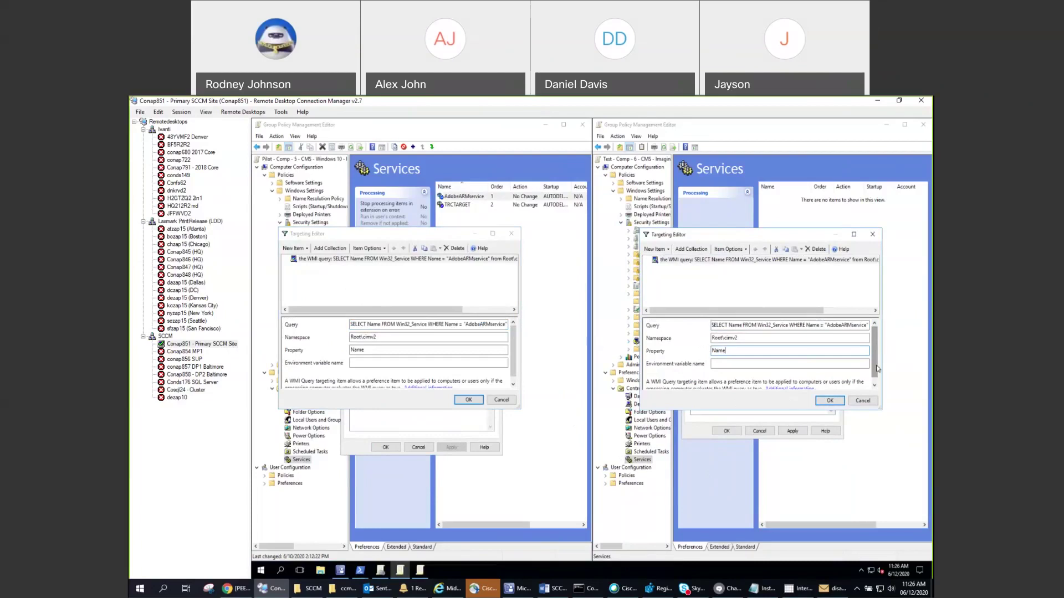
Launch wbemtest and connect it to the root\cimv2 namespace
left_click(141, 589)
type("wbemtest")
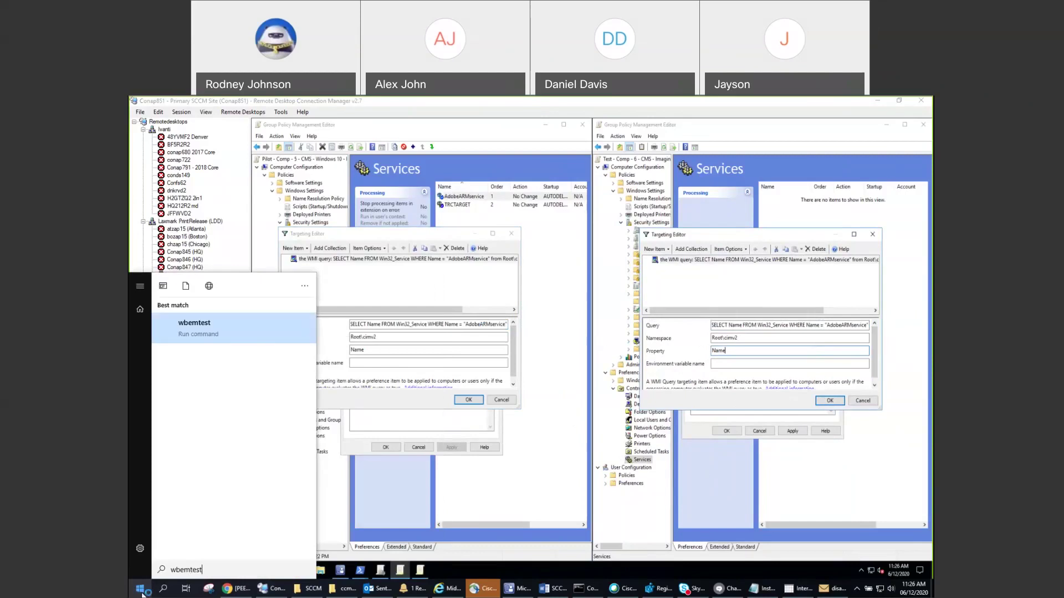
key("Return")
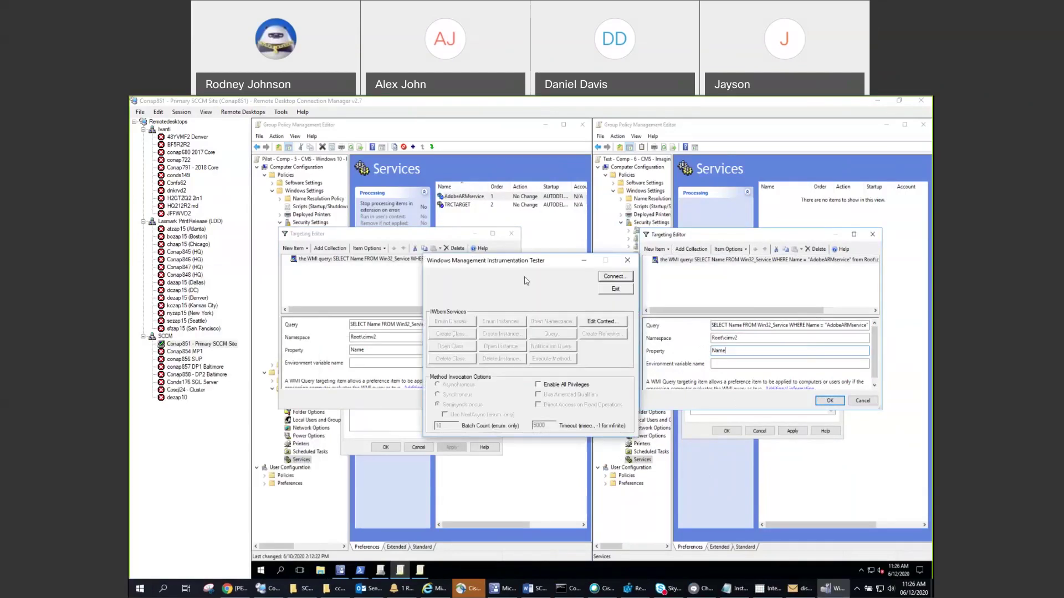
left_click_drag(556, 261, 492, 244)
key("Return")
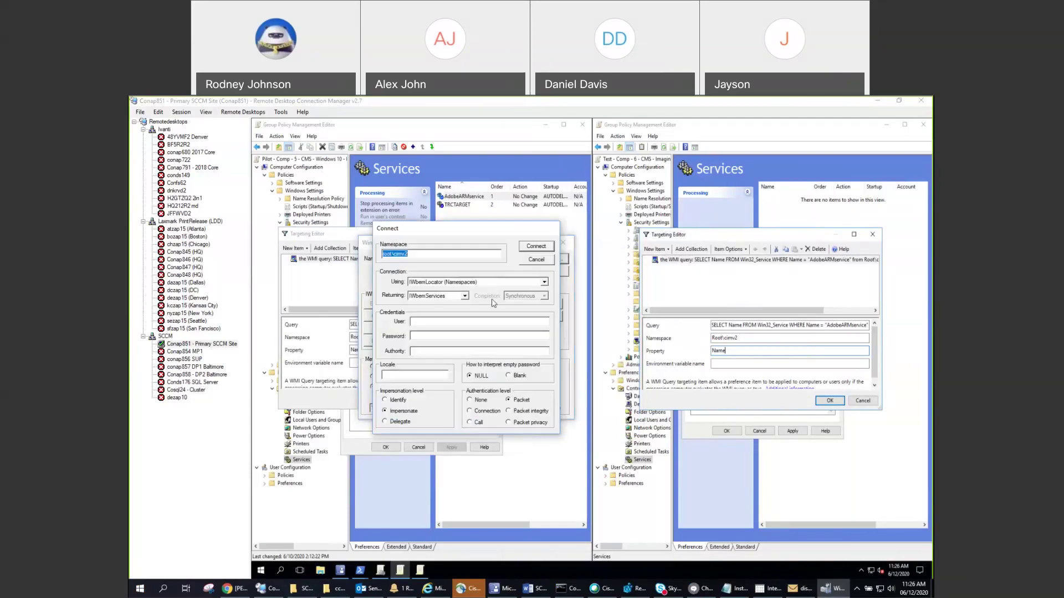
left_click(529, 254)
Run the WQL query "select * from win32_service" in the WMI tester, examine the listed services and close the results
left_click(462, 337)
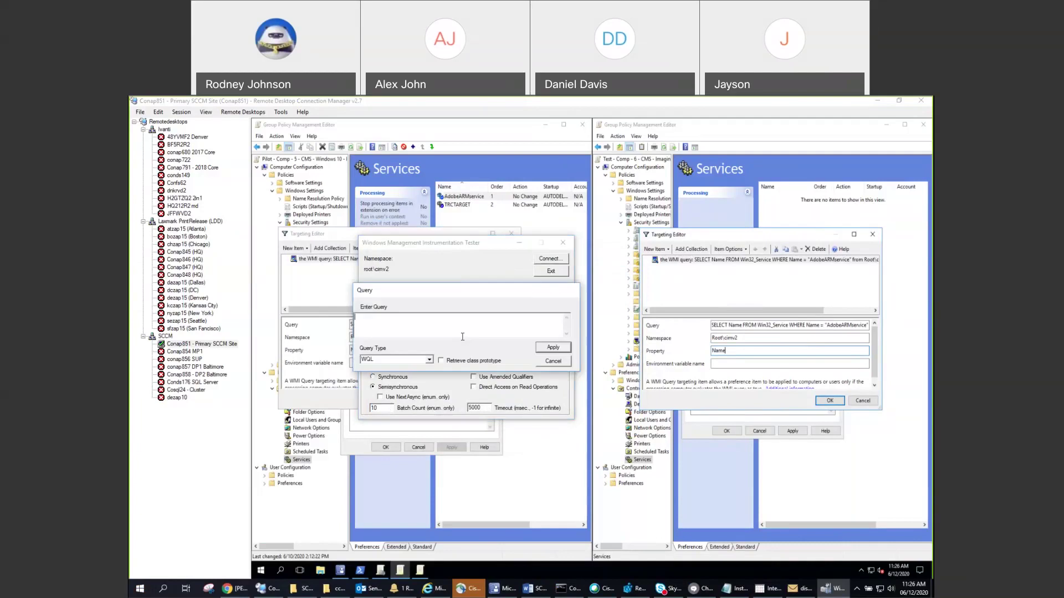
type("selece * from win32_service")
left_click(542, 348)
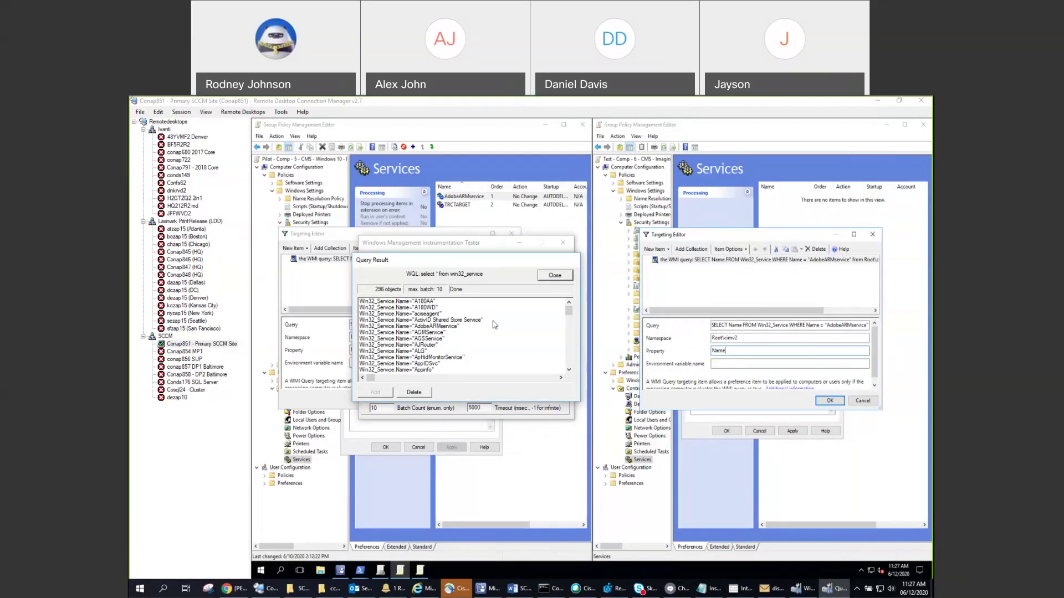
left_click(554, 276)
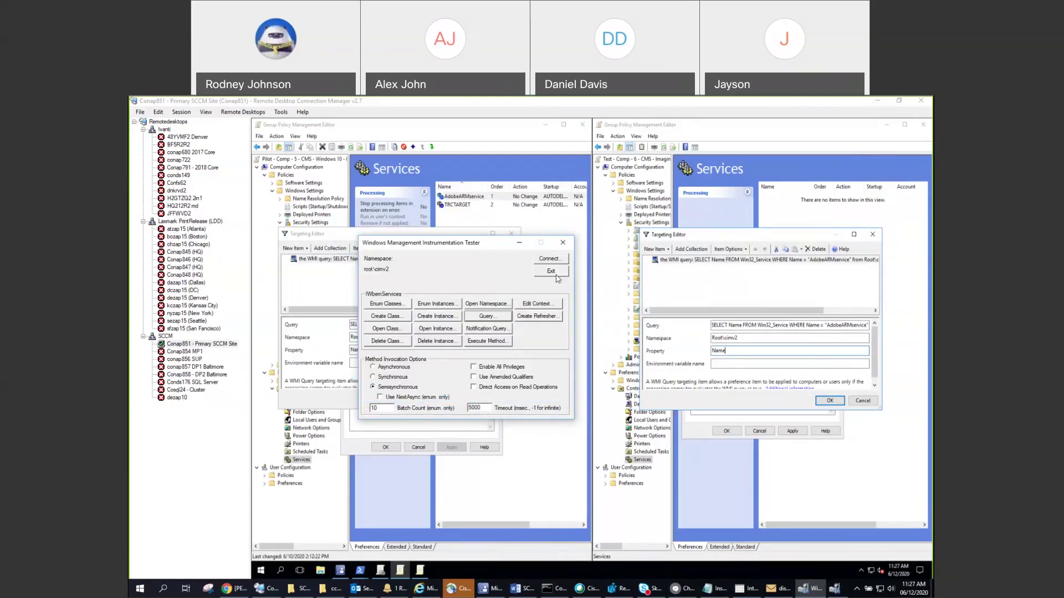
Test the query SELECT Name FROM Win32_Service WHERE Name = "AdobeARMservice" in the WMI tester, check its result and exit the tester
left_click(485, 317)
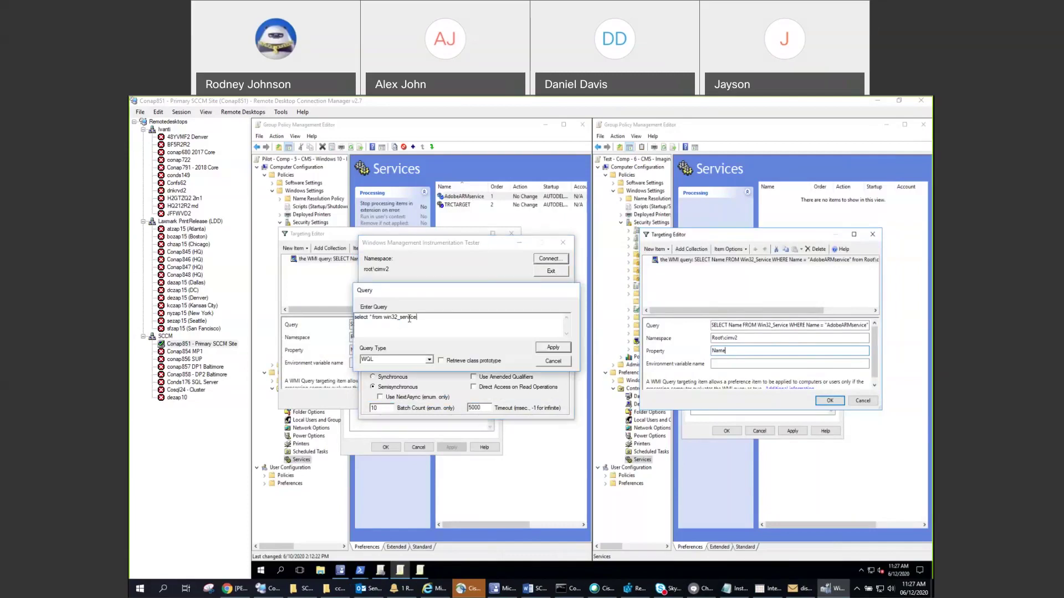
left_click_drag(417, 318, 348, 321)
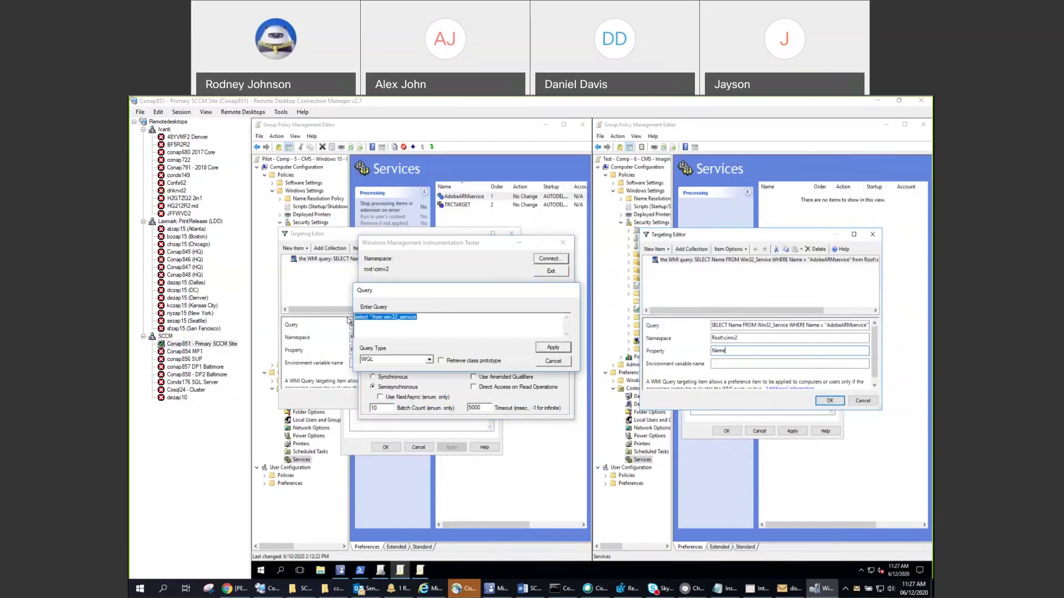
type("SELECT Name FROM Win32_Service WHERE Name = \"AdobeARMservice\"")
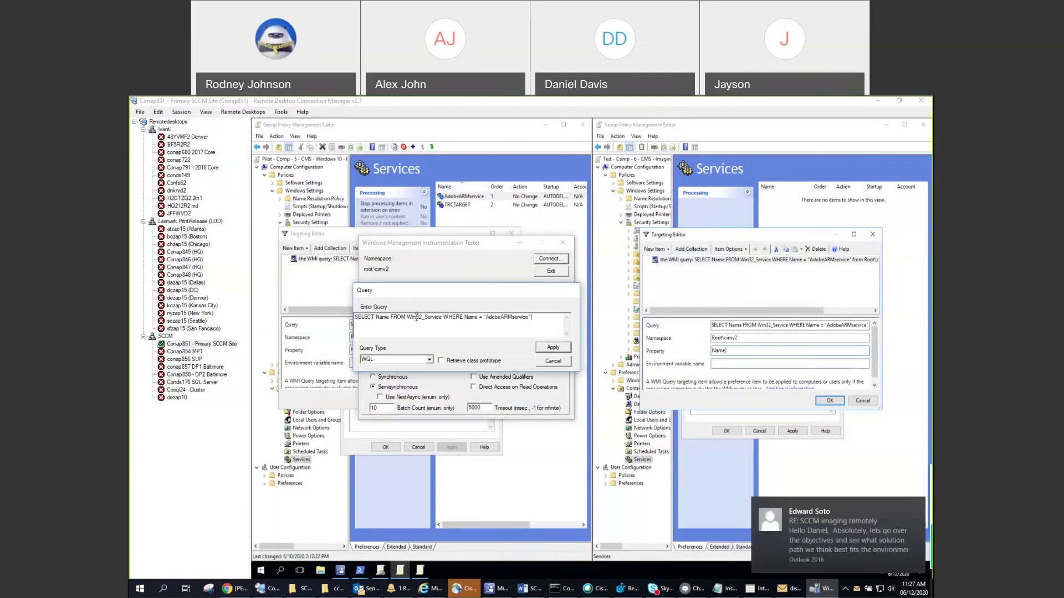
left_click(552, 346)
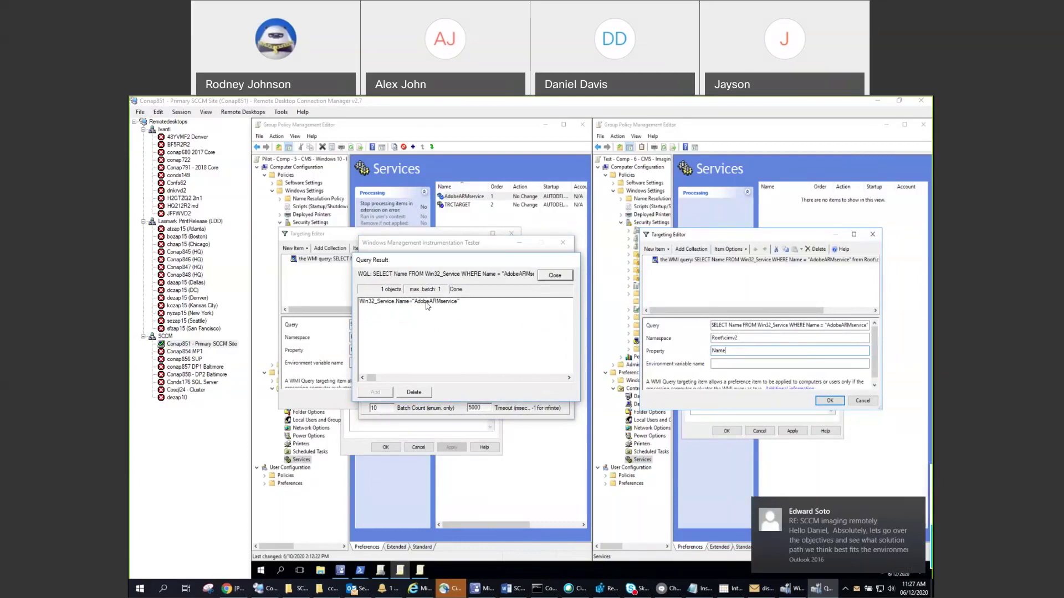
left_click(426, 302)
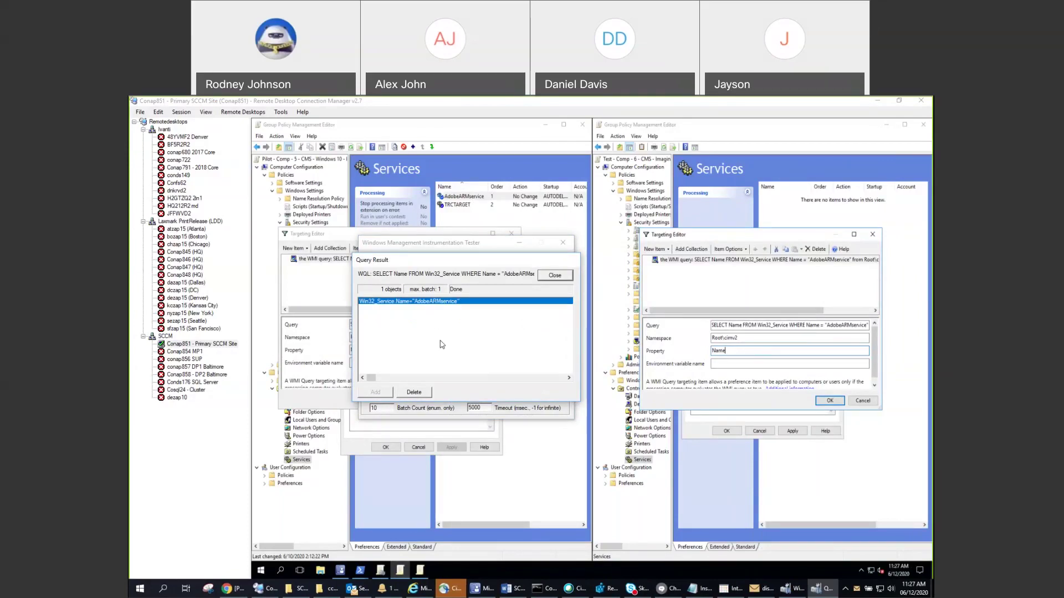
left_click(554, 275)
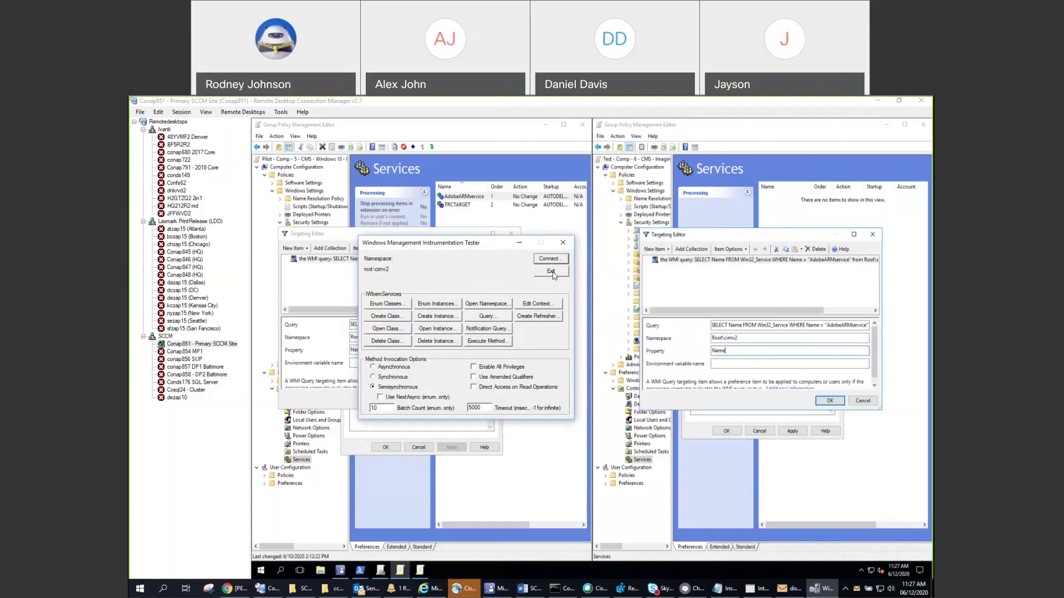
left_click(552, 272)
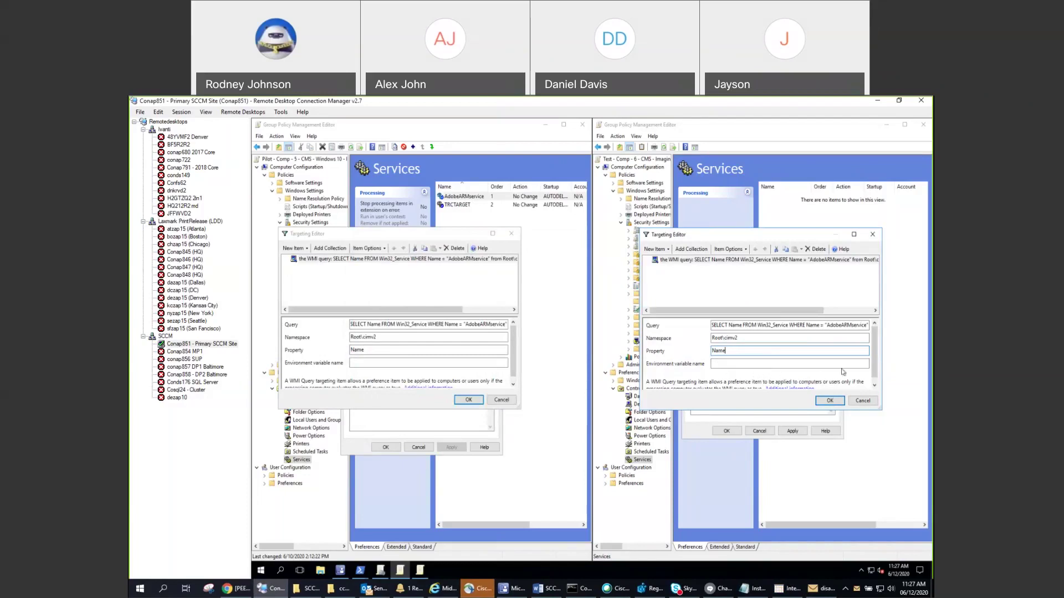
Accept the WMI query targeting in the test GPO and cancel out of the pilot GPO's AdobeARMservice targeting and properties
scroll(875, 379, "down", 1)
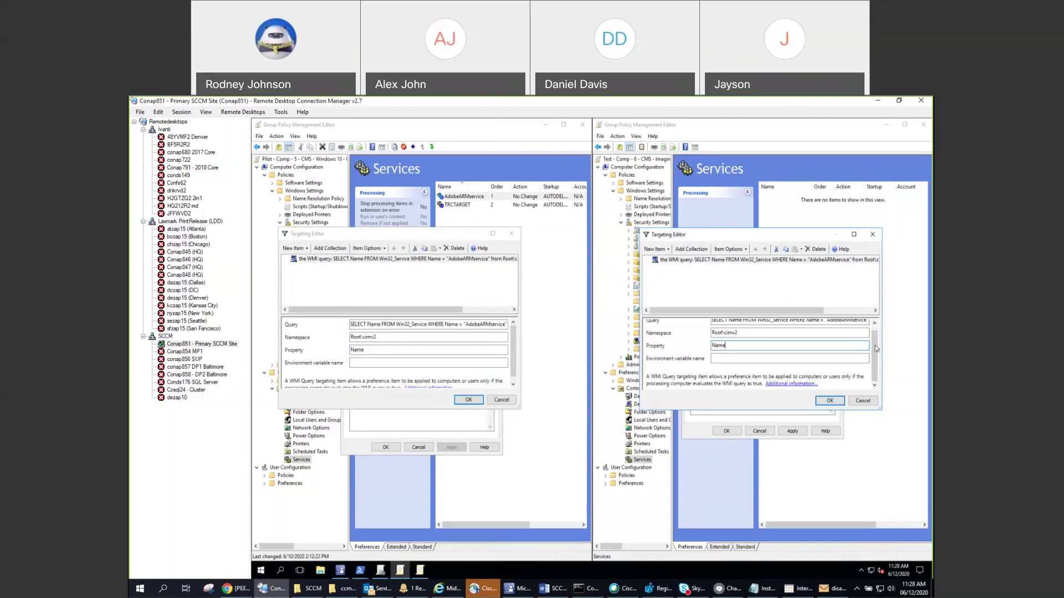
left_click_drag(877, 344, 878, 339)
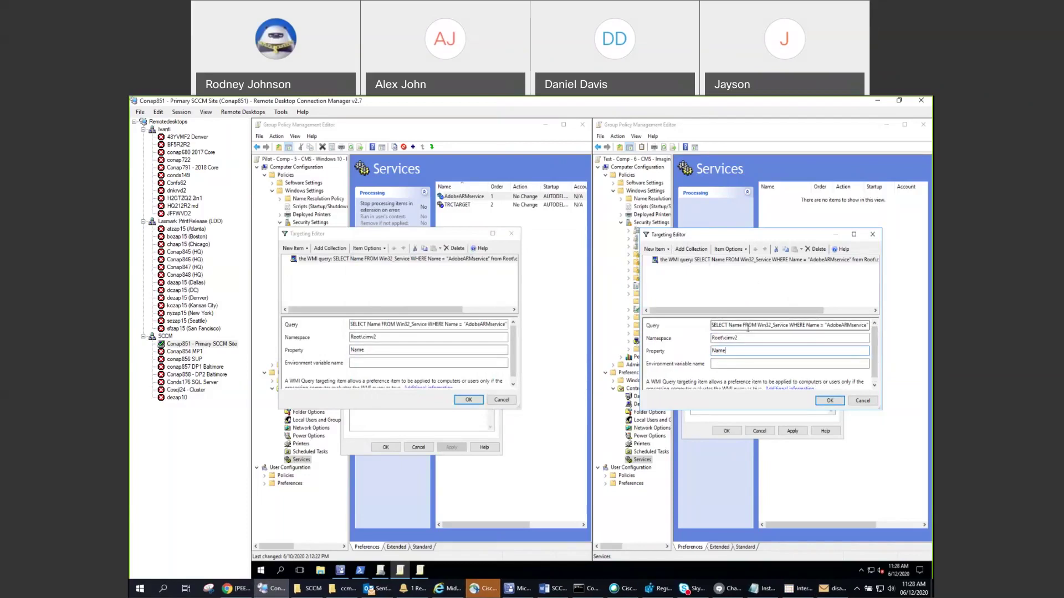
left_click(830, 401)
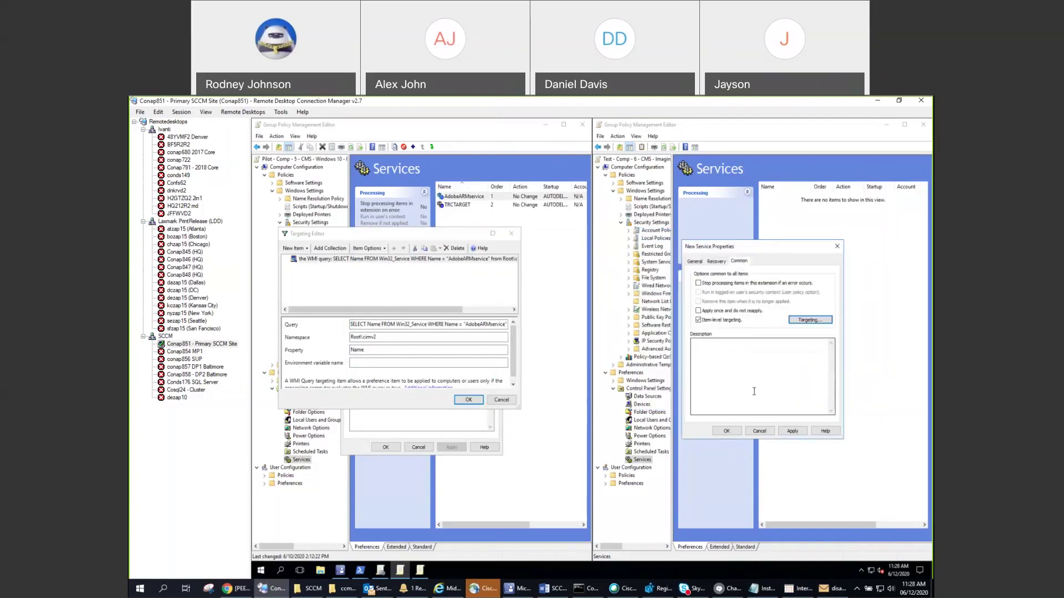
left_click(513, 399)
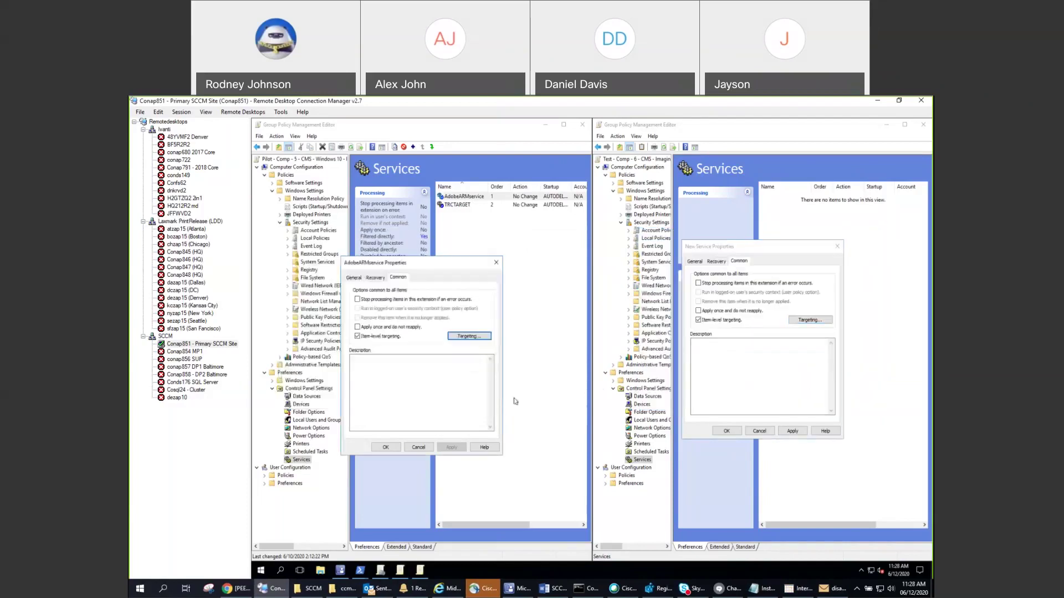
left_click(419, 447)
Review the new AdobeARMservice item's general settings and save it in the test GPO
left_click(695, 261)
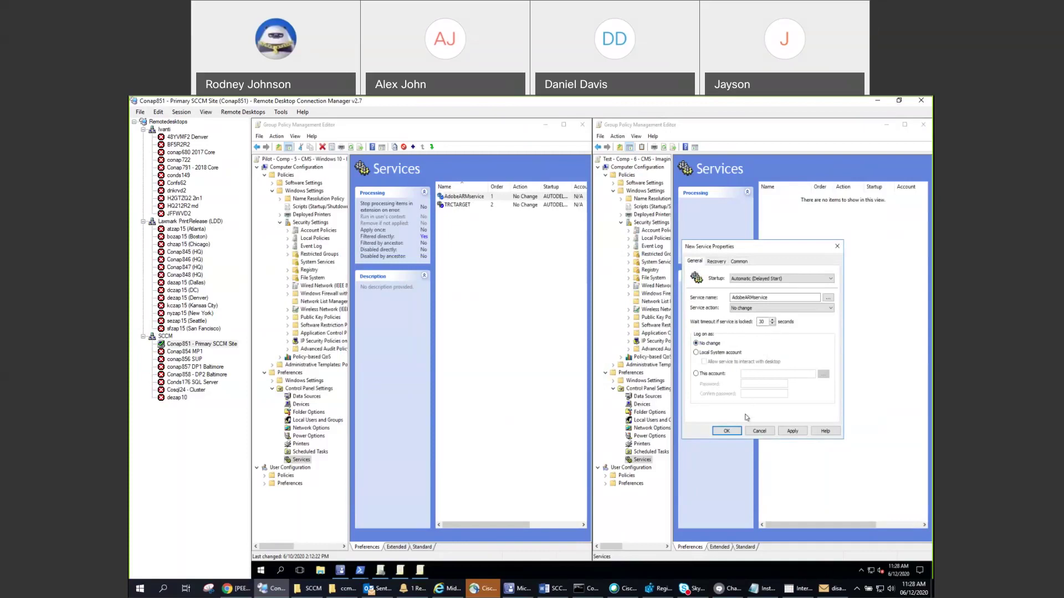
left_click(791, 431)
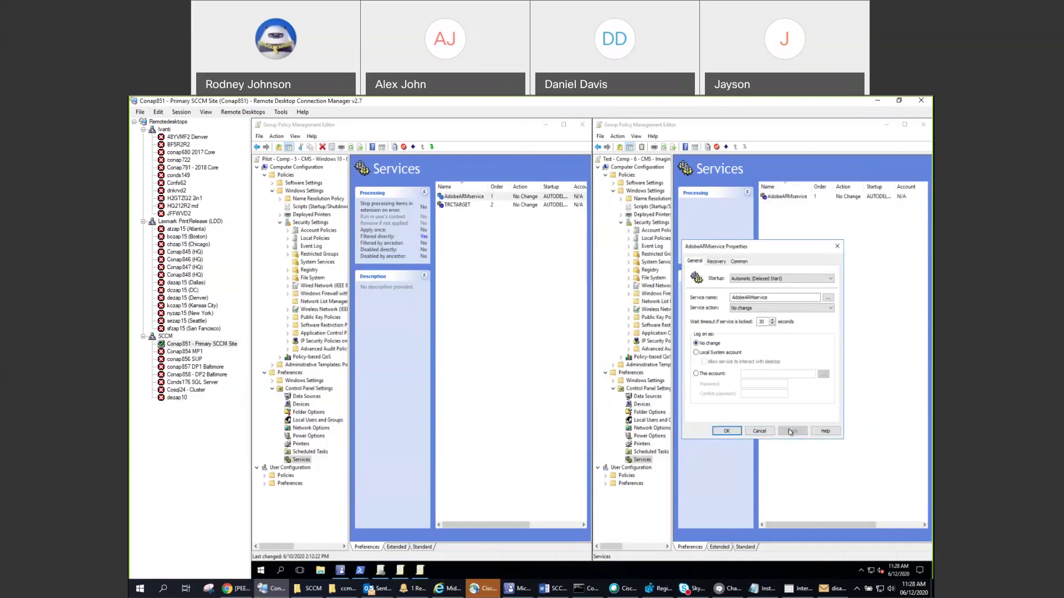
left_click(728, 432)
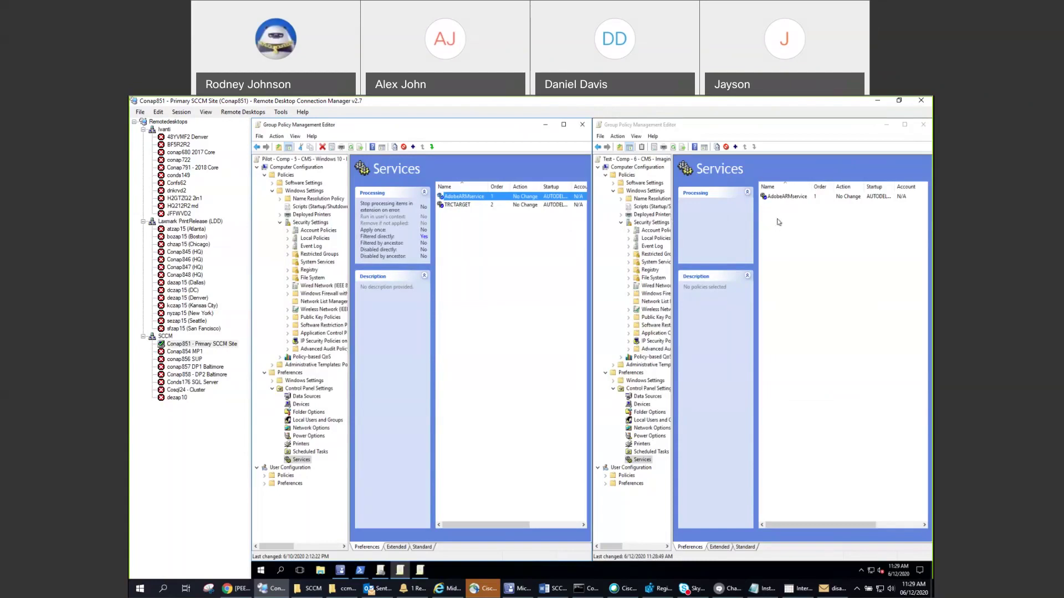
left_click(777, 199)
right_click(777, 200)
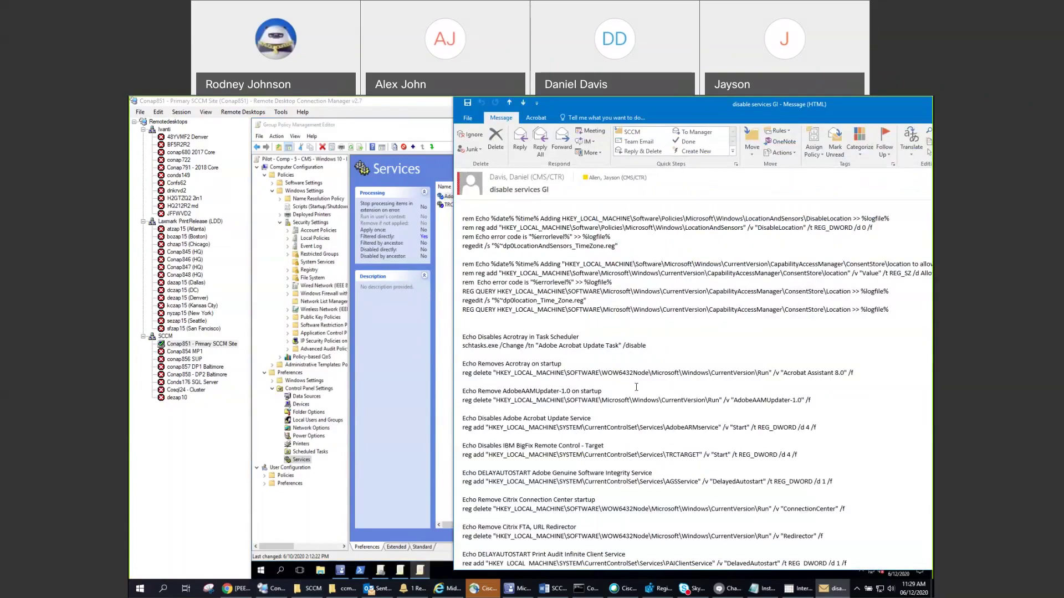
Switch to Outlook, start a reply to the "disable services GI" email and remove the quoted header above the script
triple_click(636, 387)
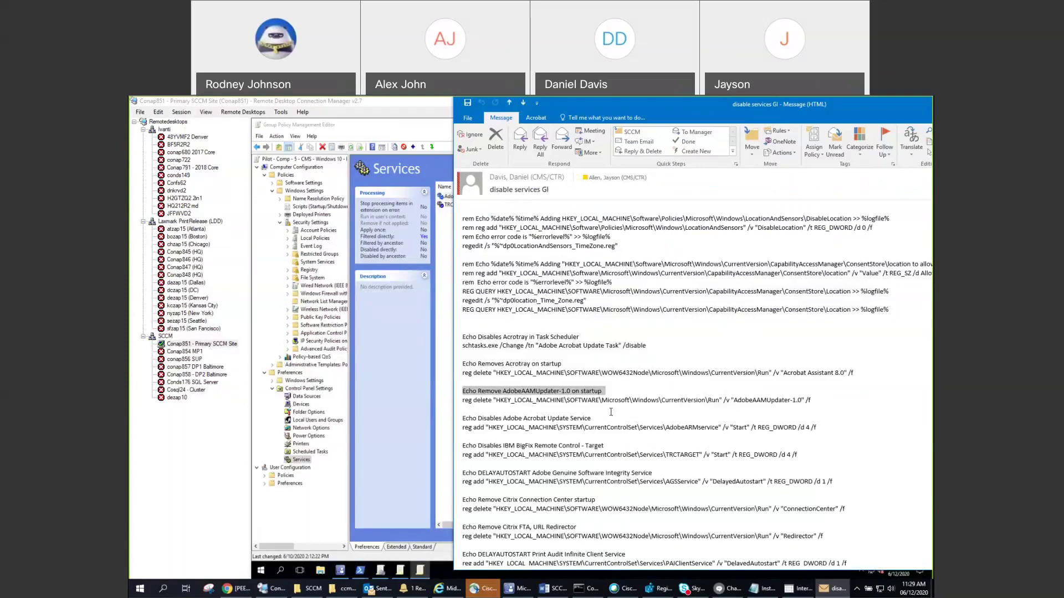
key("ctrl+r")
left_click_drag(403, 240, 455, 317)
key("Delete")
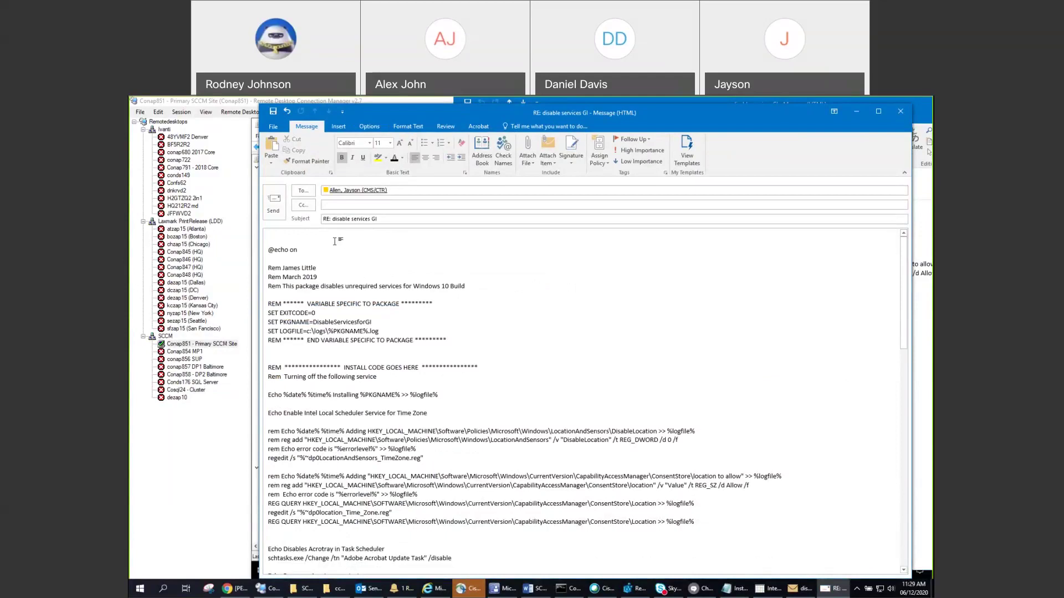
left_click_drag(334, 241, 488, 380)
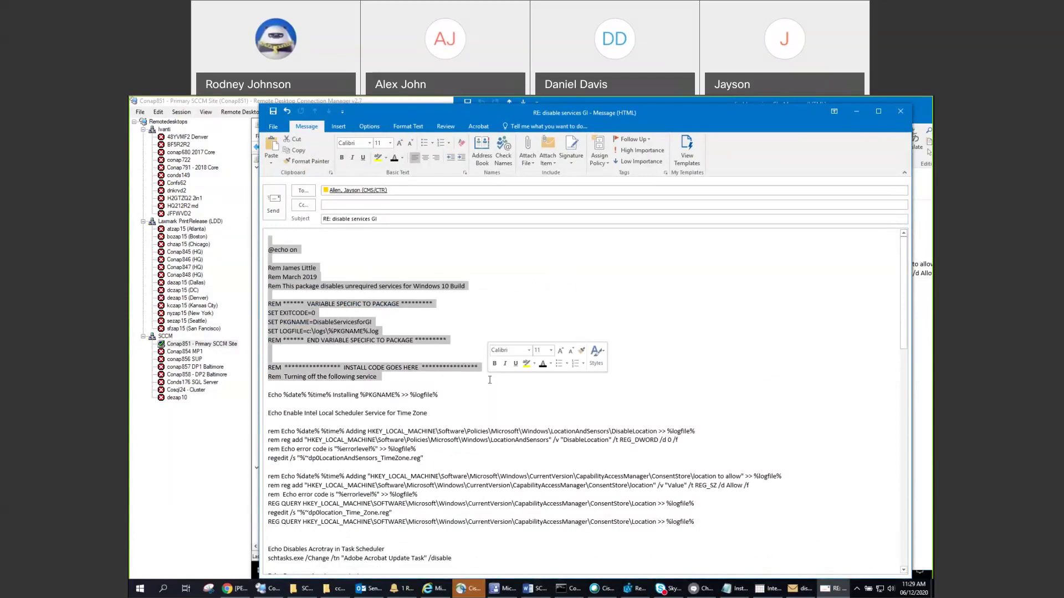
key("Delete")
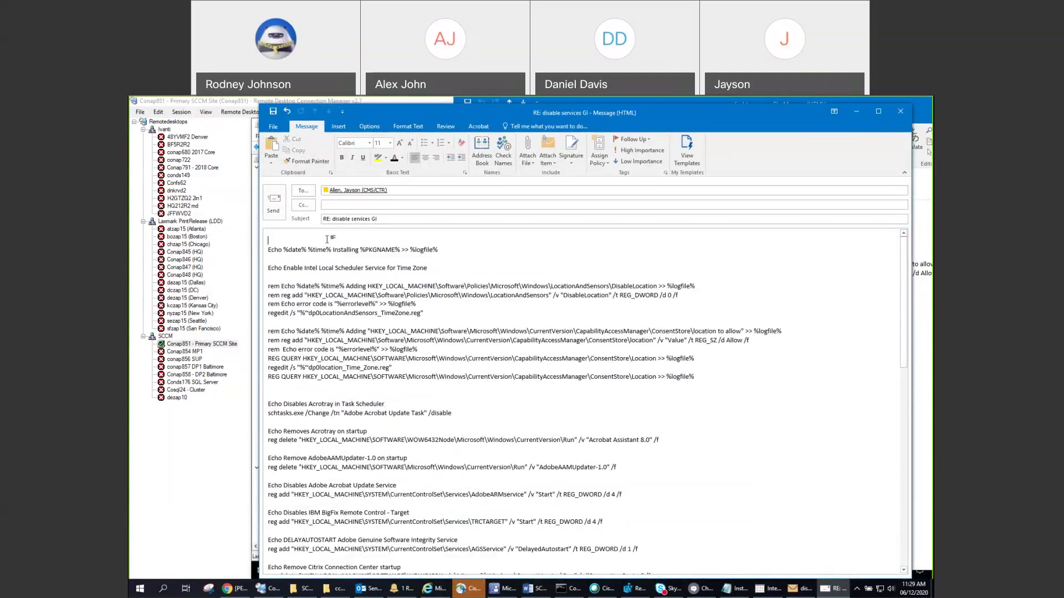
left_click_drag(327, 239, 444, 309)
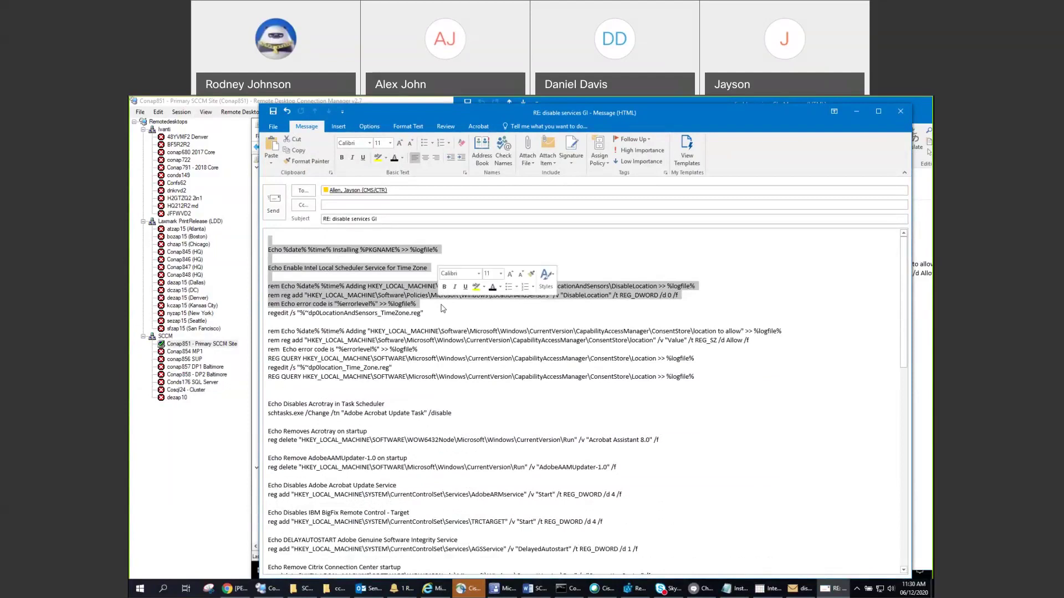
key("Delete")
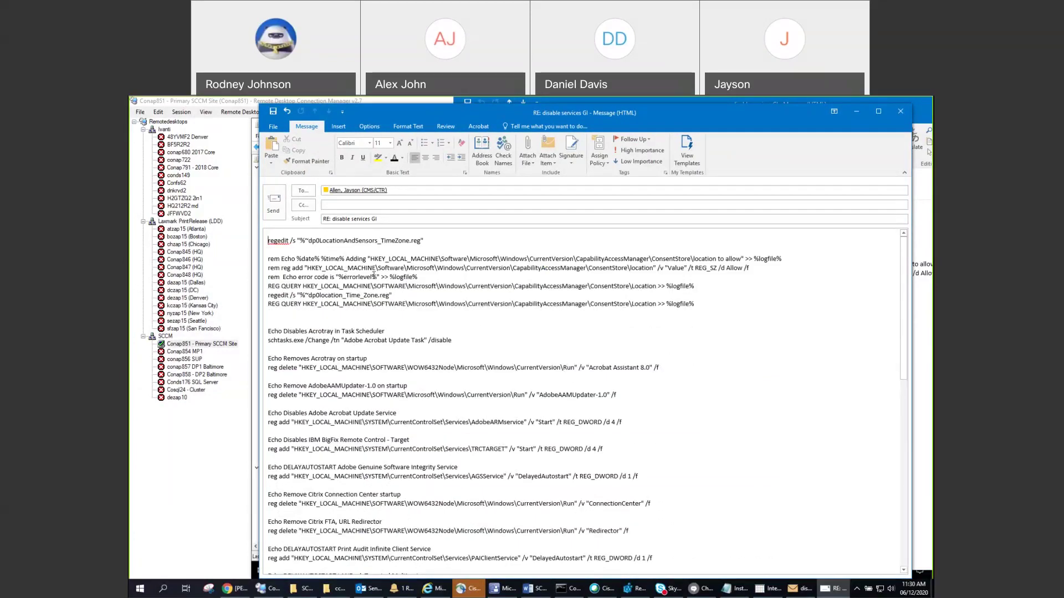
Remove the commented-out location lines and both REG QUERY lines, keeping only the regedit command for location_Time_Zone.reg in that block
left_click_drag(301, 259, 705, 289)
key("Delete")
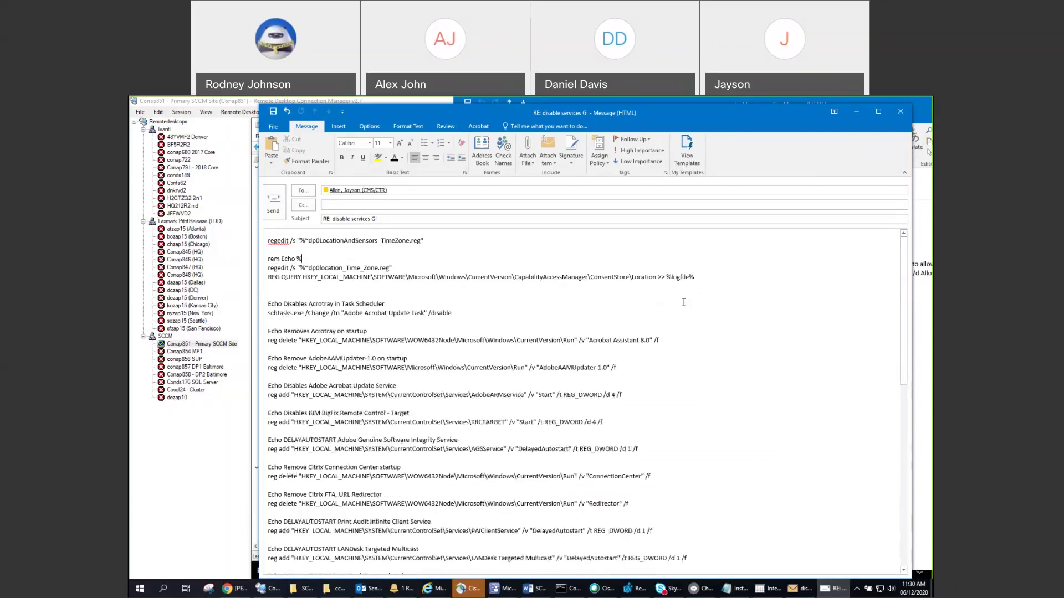
left_click(250, 260)
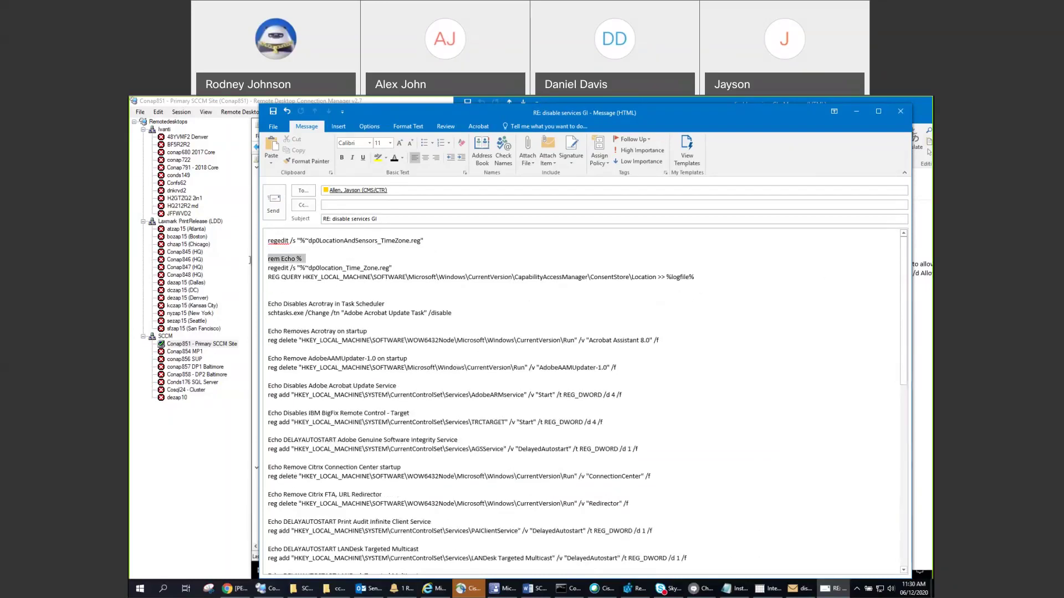
key("Delete")
left_click(261, 269)
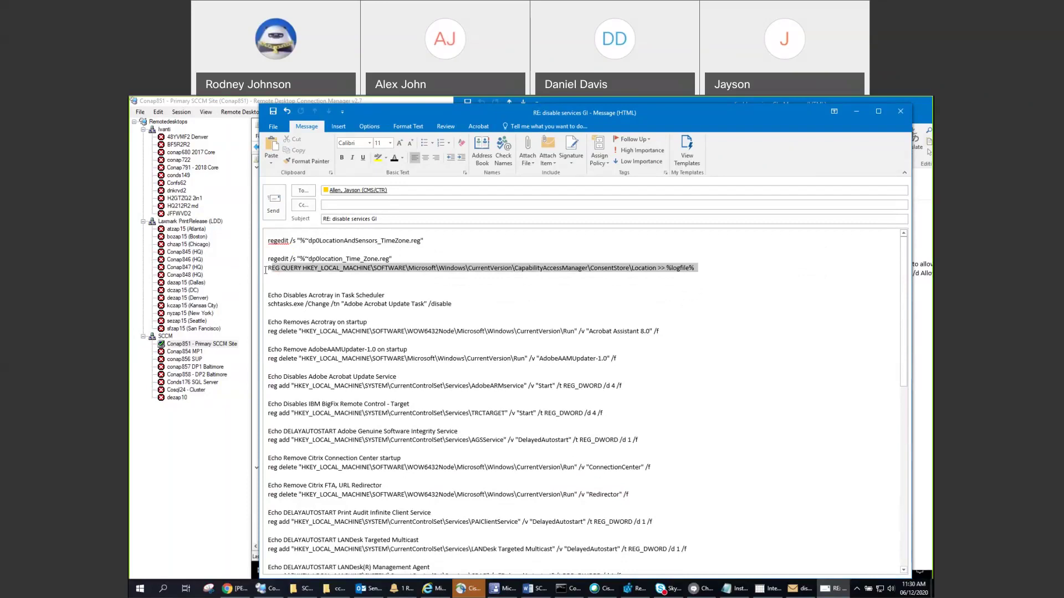
key("Delete")
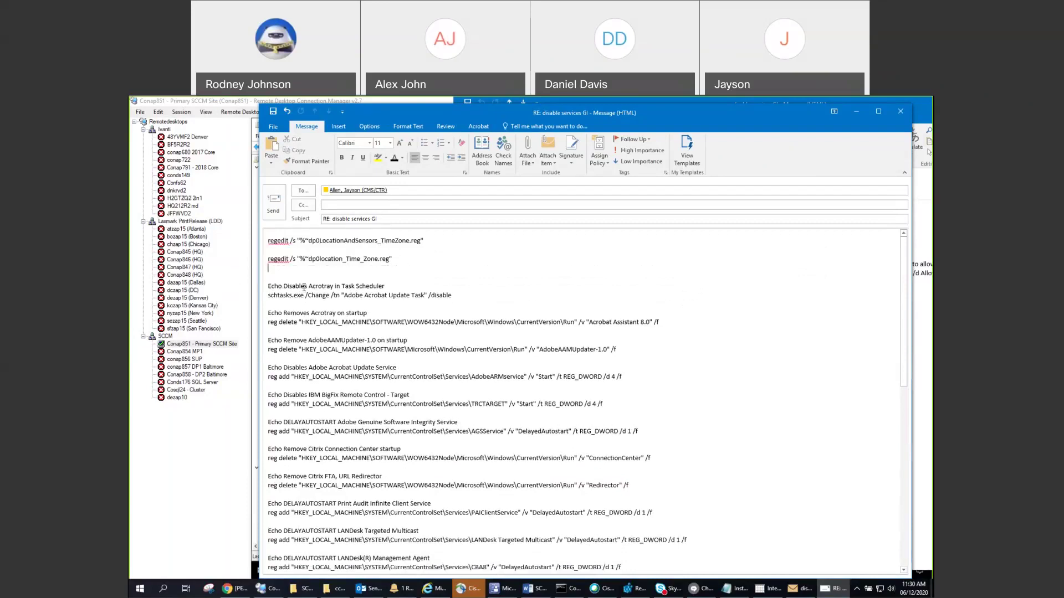
Delete the Echo description lines above the Adobe Acrobat Update Task, Acrobat Assistant 8.0 and AdobeAAMUpdater-1.0 commands
left_click(258, 287)
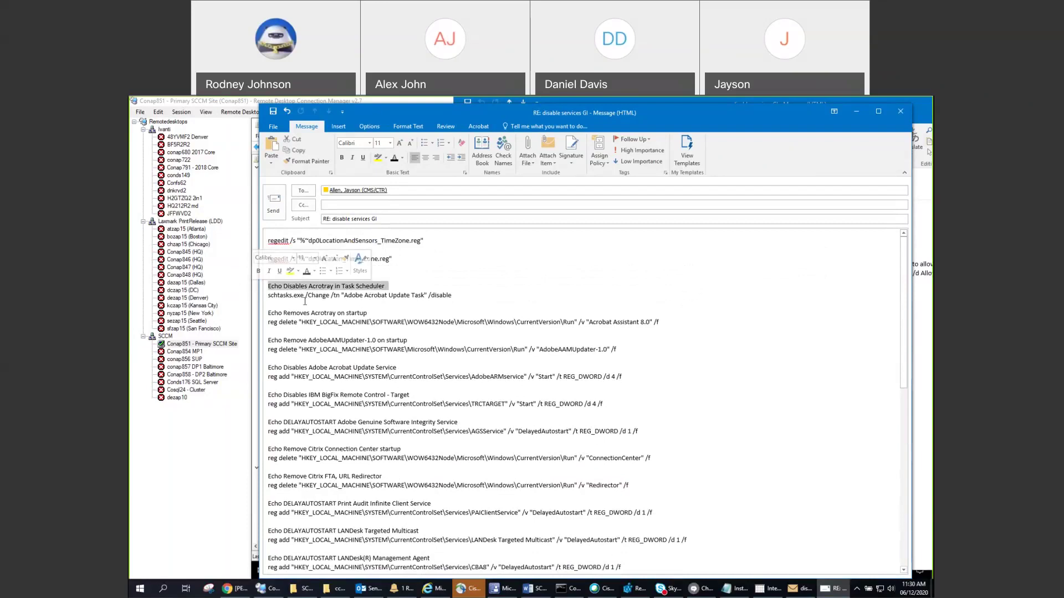
key("Delete")
triple_click(364, 305)
key("Delete")
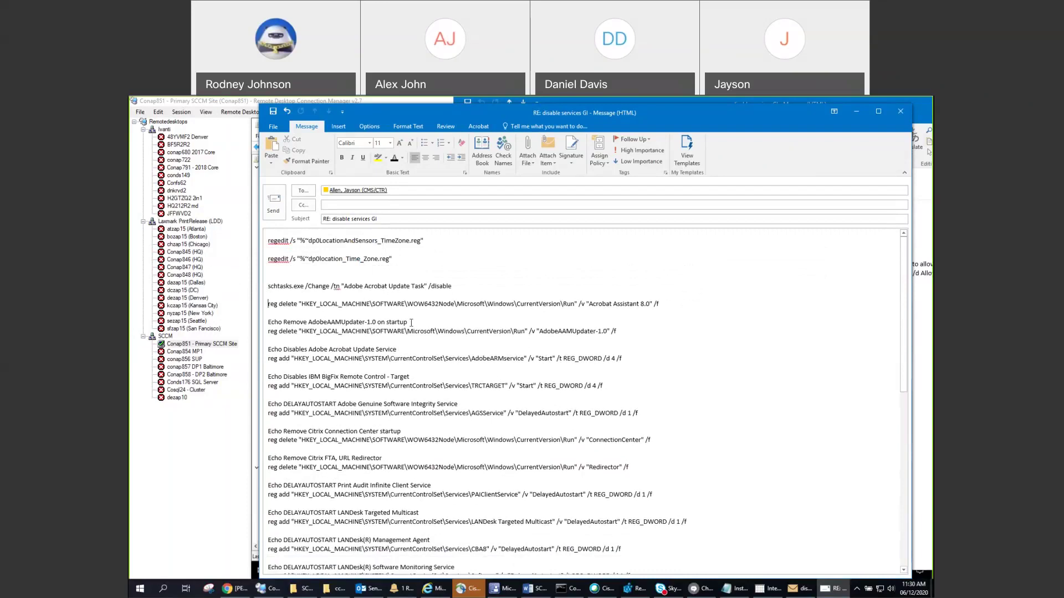
left_click_drag(412, 323, 267, 323)
key("Delete")
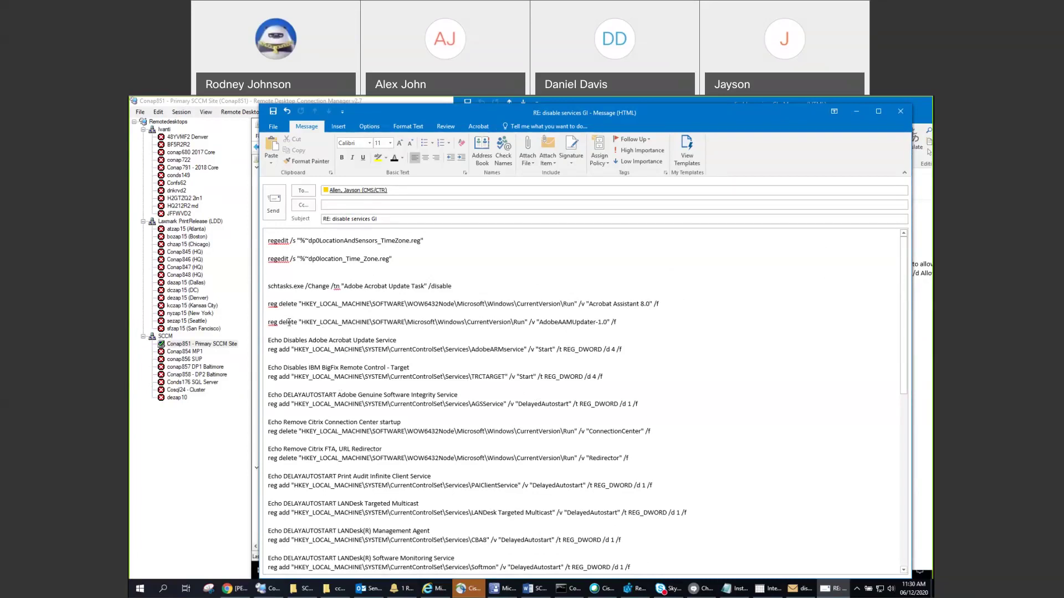
Replace the Echo description line above the AdobeARMservice command with "Complete"
left_click_drag(289, 323, 622, 320)
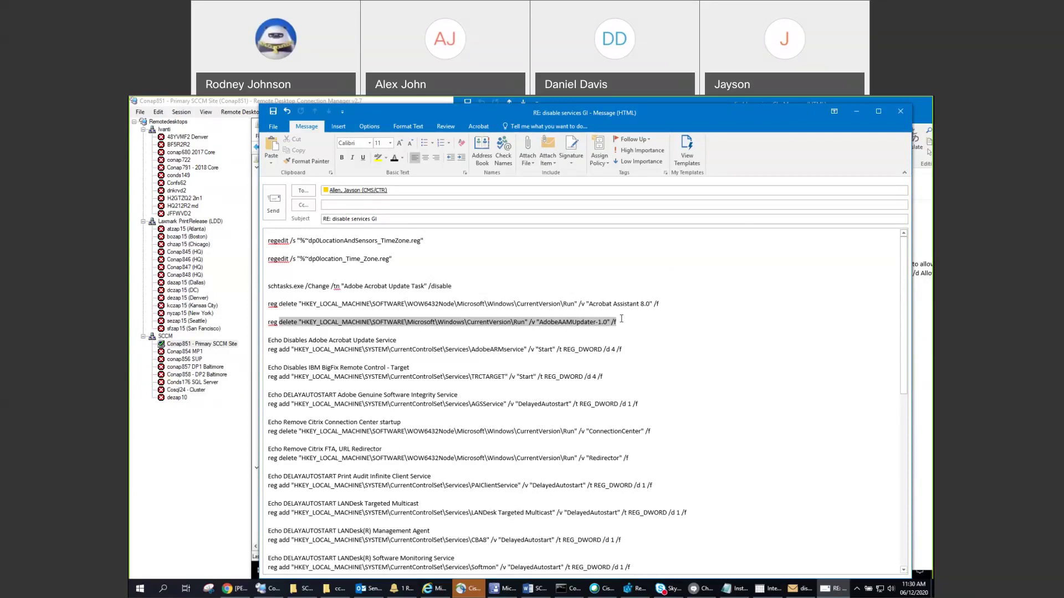
left_click_drag(470, 349, 525, 347)
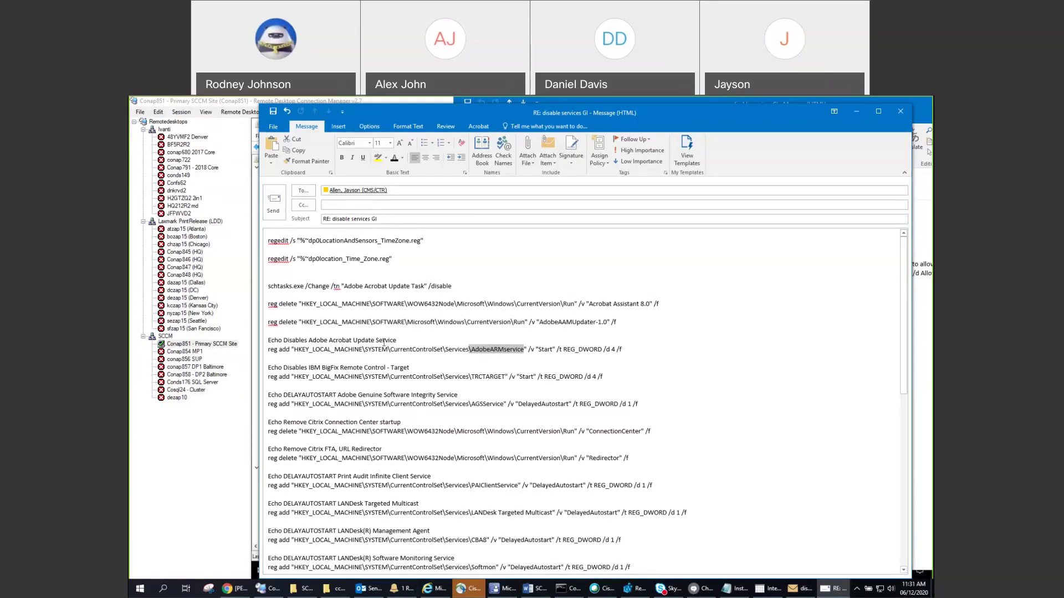
left_click(264, 340)
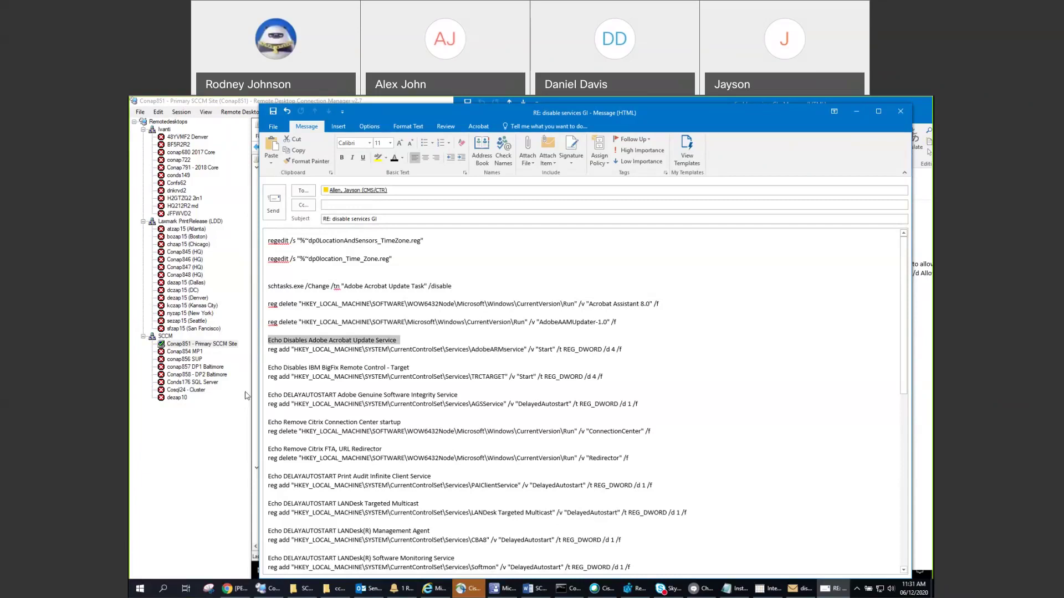
type("Complete")
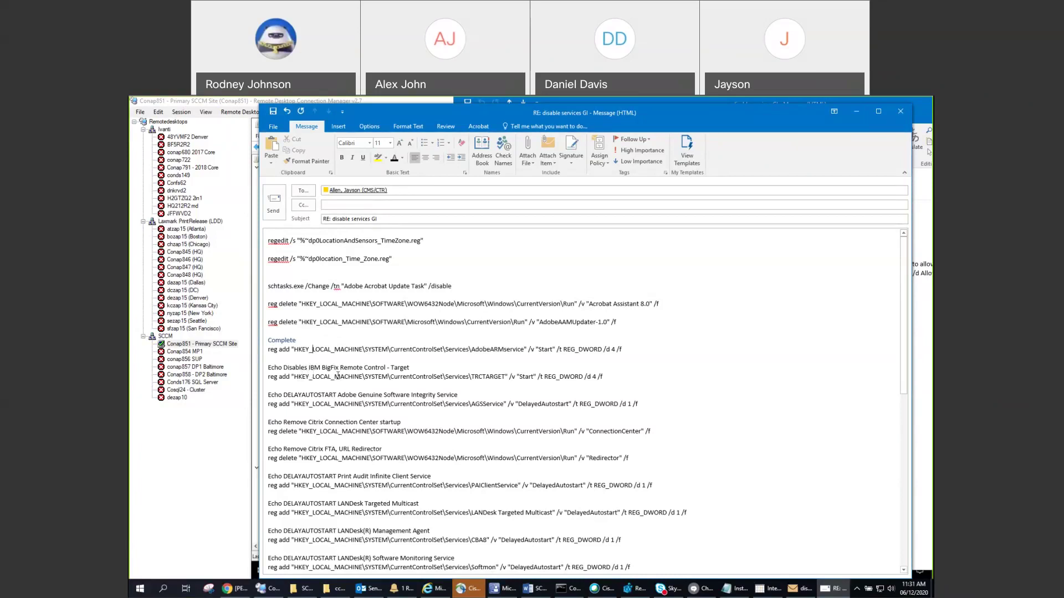
Select the TRCTARGET service name in the IBM BigFix Remote Control command and switch to the Group Policy Management Editor
left_click_drag(500, 378, 474, 379)
left_click(472, 387)
double_click(475, 378)
key("super+Down")
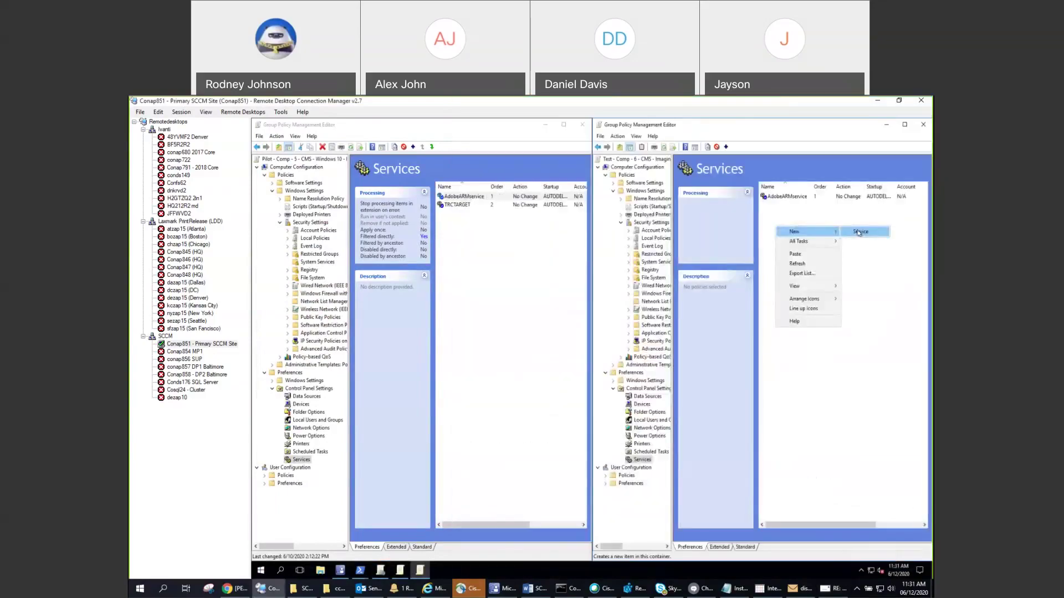
Cancel the blank new service item and duplicate the AdobeARMservice item in the test GPO's Services preferences
left_click(858, 233)
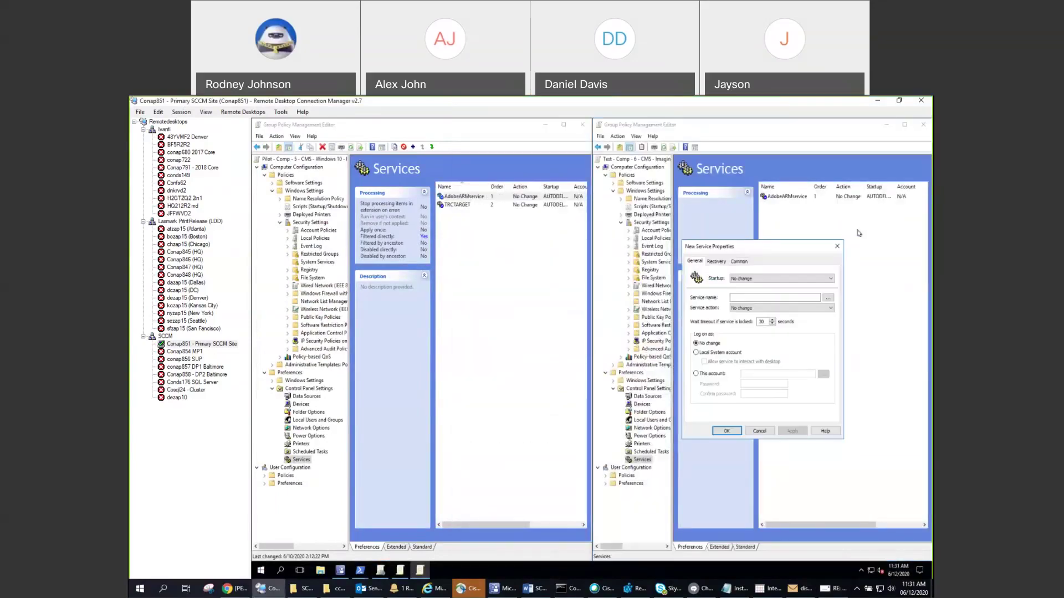
left_click(759, 431)
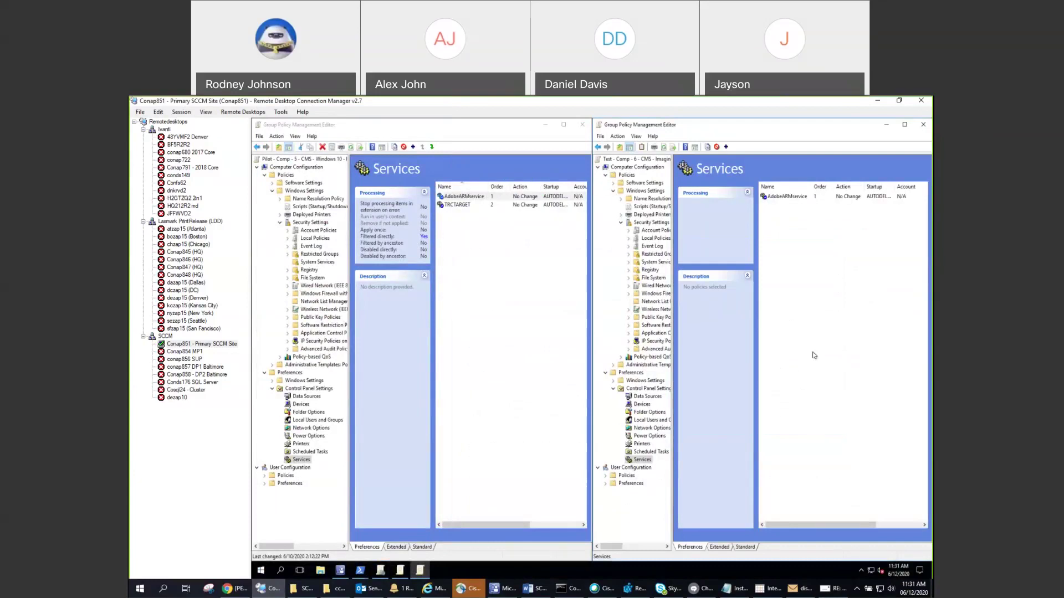
right_click(782, 197)
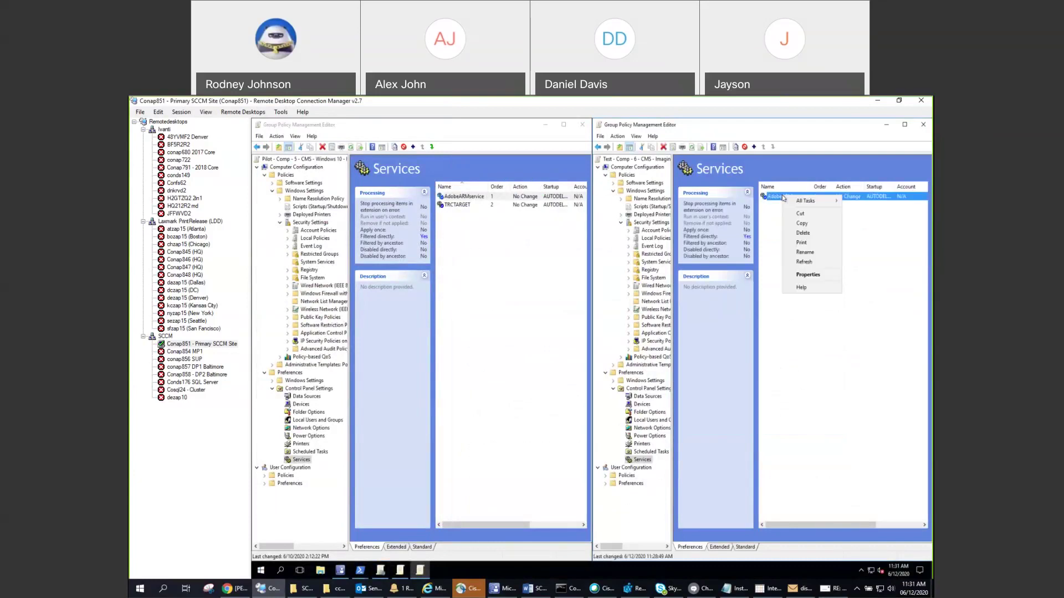
left_click(804, 224)
right_click(796, 231)
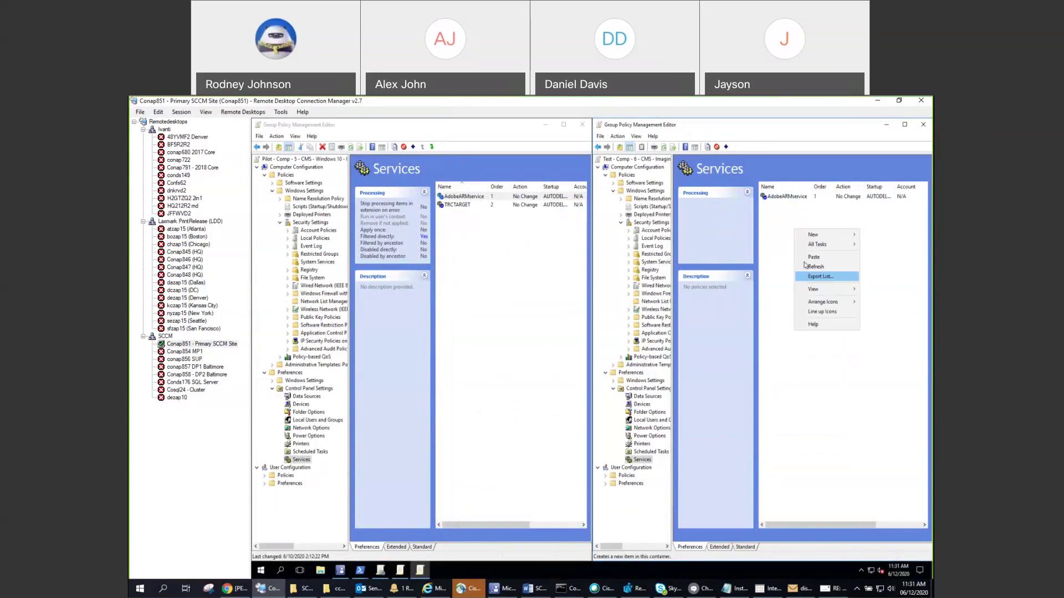
left_click(812, 257)
Open the properties of the duplicated AdobeARMservice item in the test GPO and switch back to the email reply
right_click(791, 206)
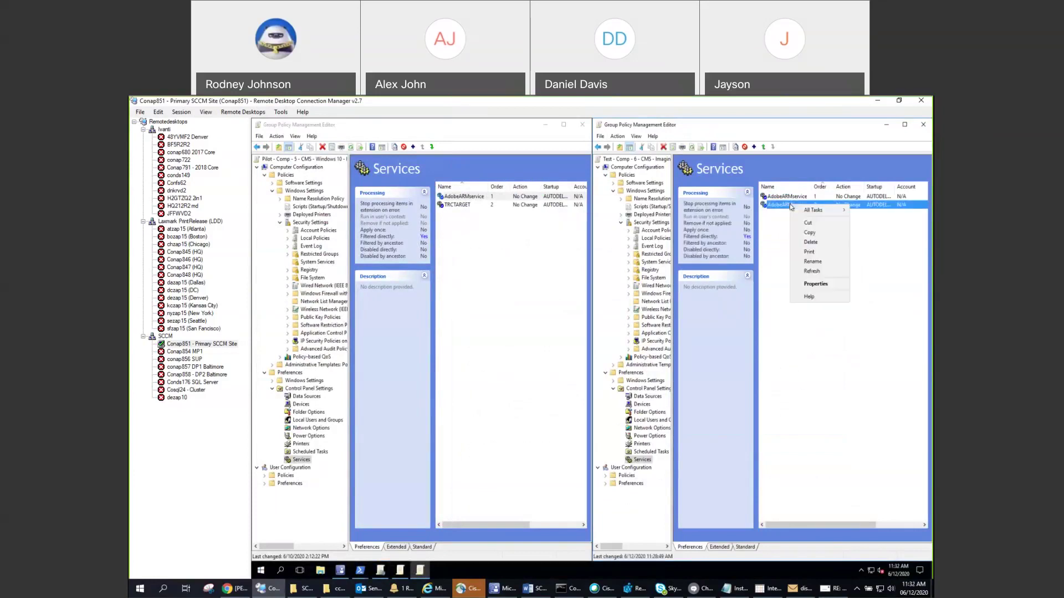
left_click(815, 283)
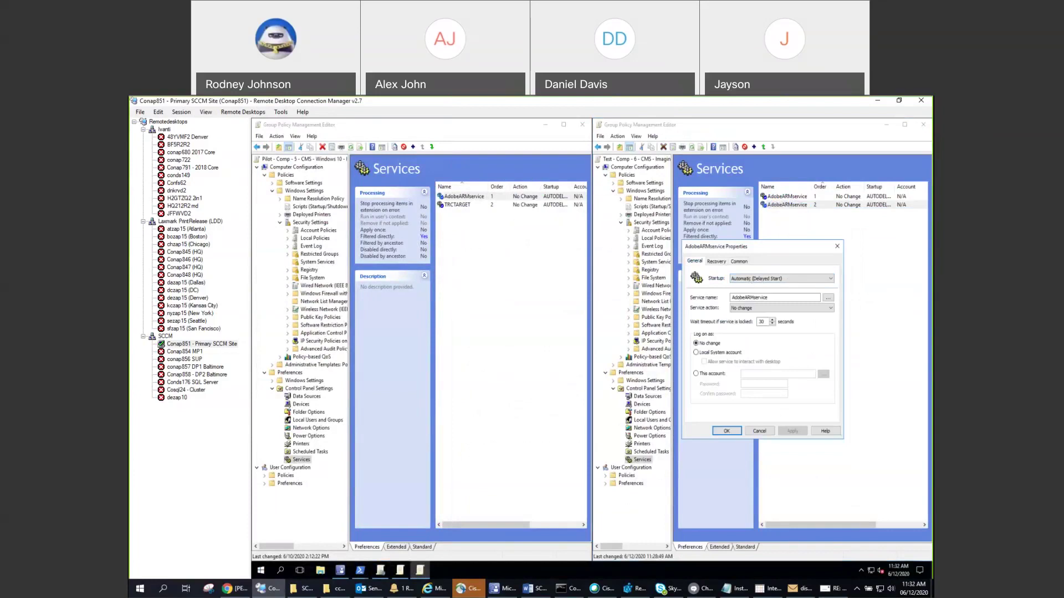
key("alt+Tab")
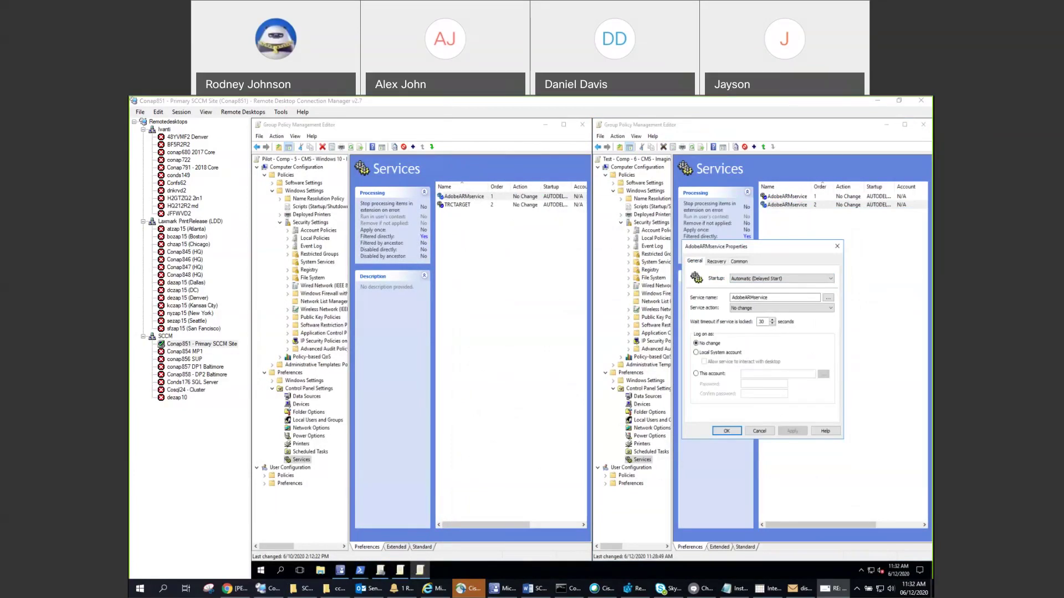
Set the service name of the second AdobeARMservice preference item in the Test policy to TRCTARGET
key("alt+Tab")
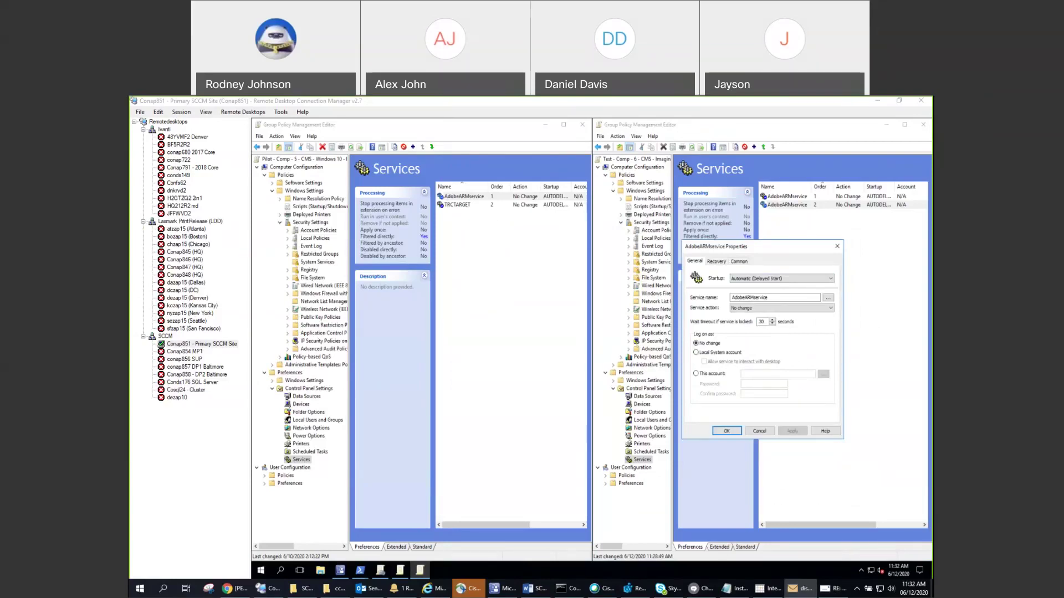
key("alt+Tab")
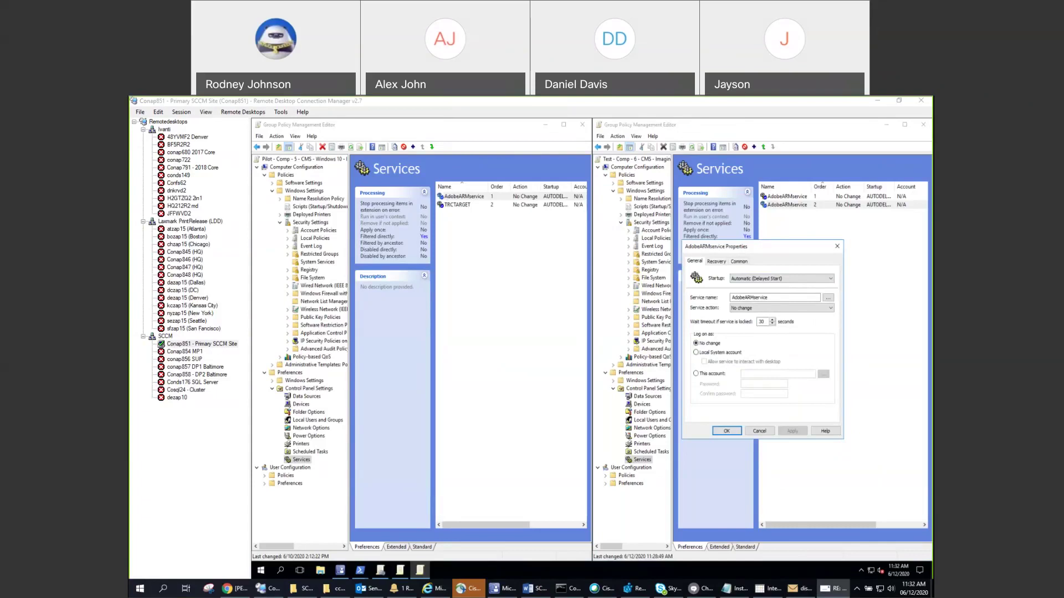
left_click_drag(768, 295, 727, 302)
key("ctrl+v")
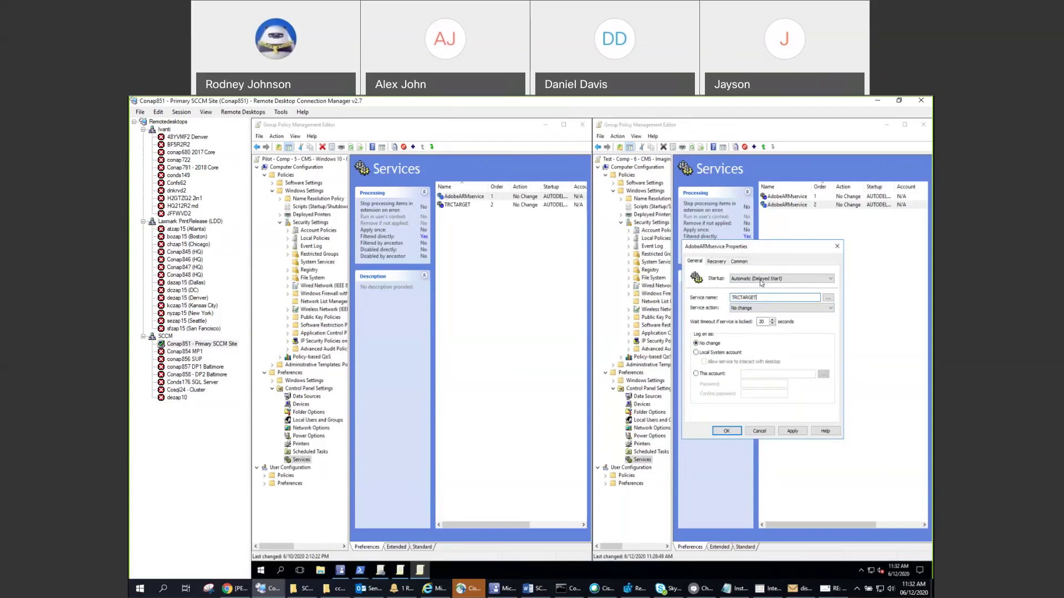
Change the service name in the item's item-level targeting WMI query to TRCTARGET and save the item
left_click(740, 262)
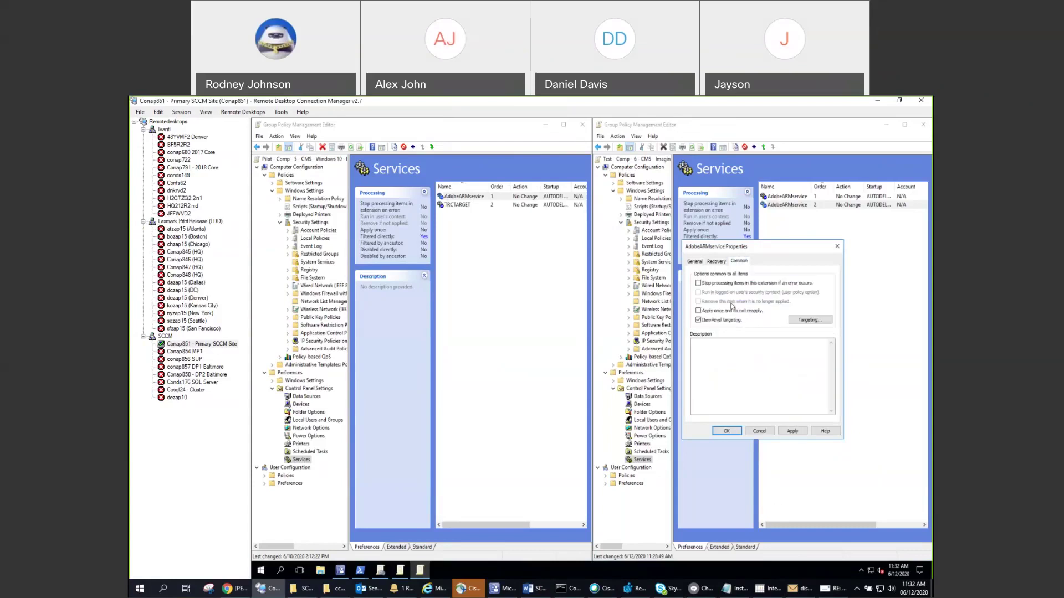
left_click(805, 321)
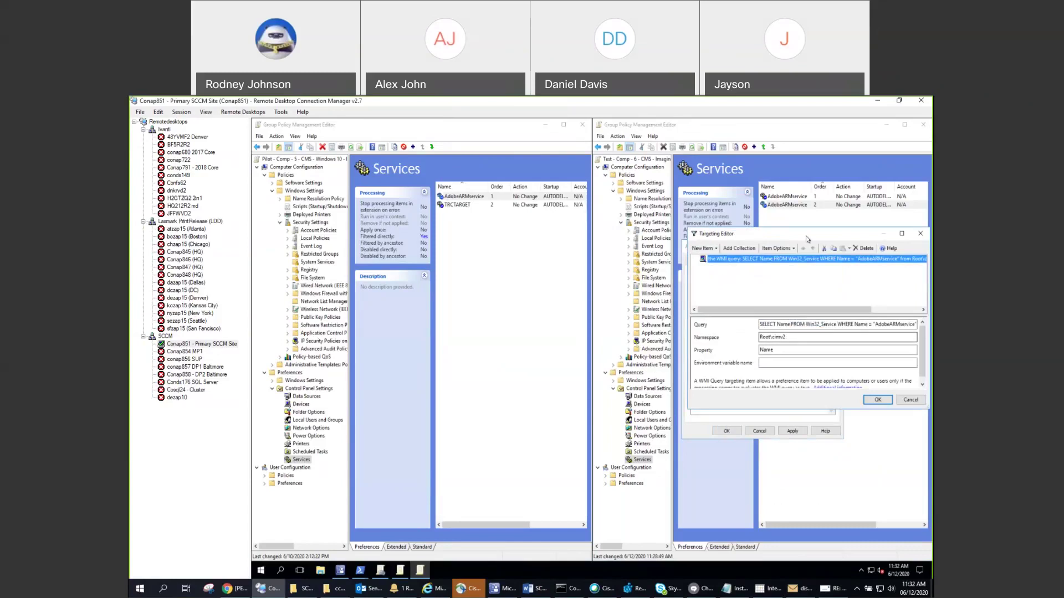
left_click_drag(806, 239, 761, 236)
left_click_drag(830, 325, 871, 325)
type("TRCTARGET")
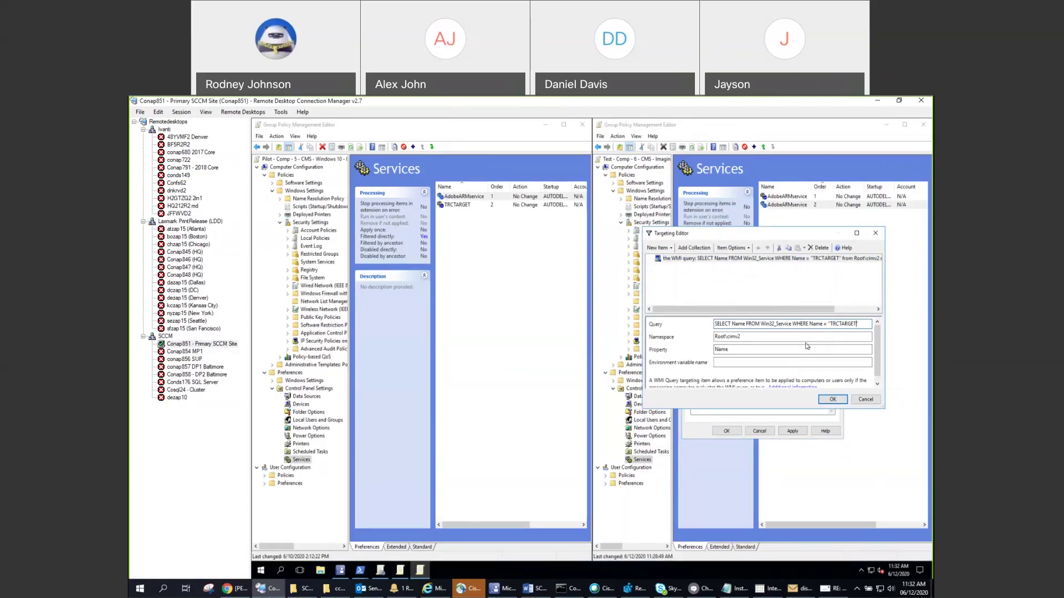
left_click(819, 399)
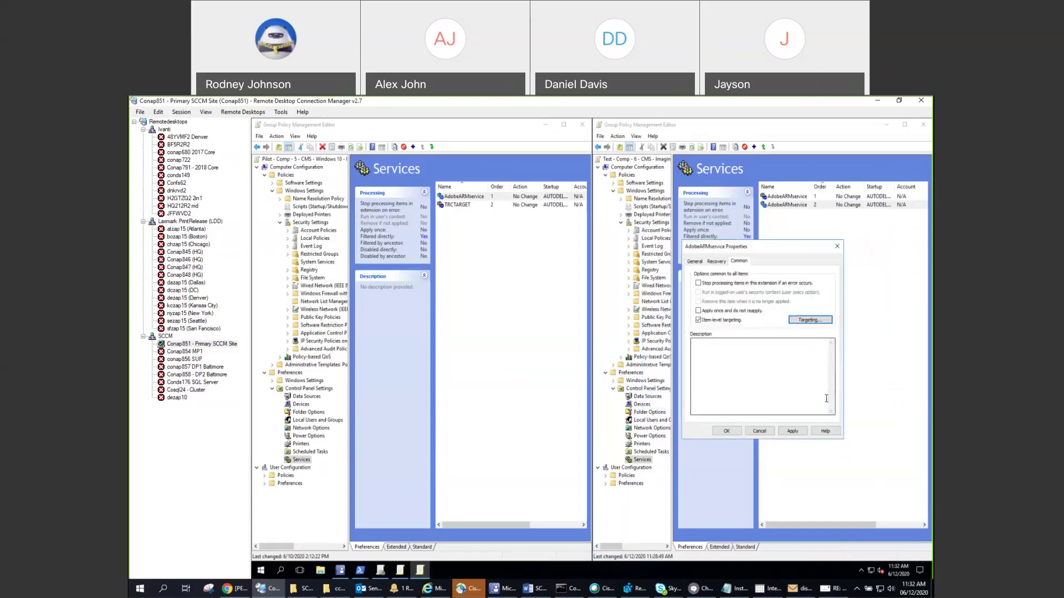
left_click(726, 431)
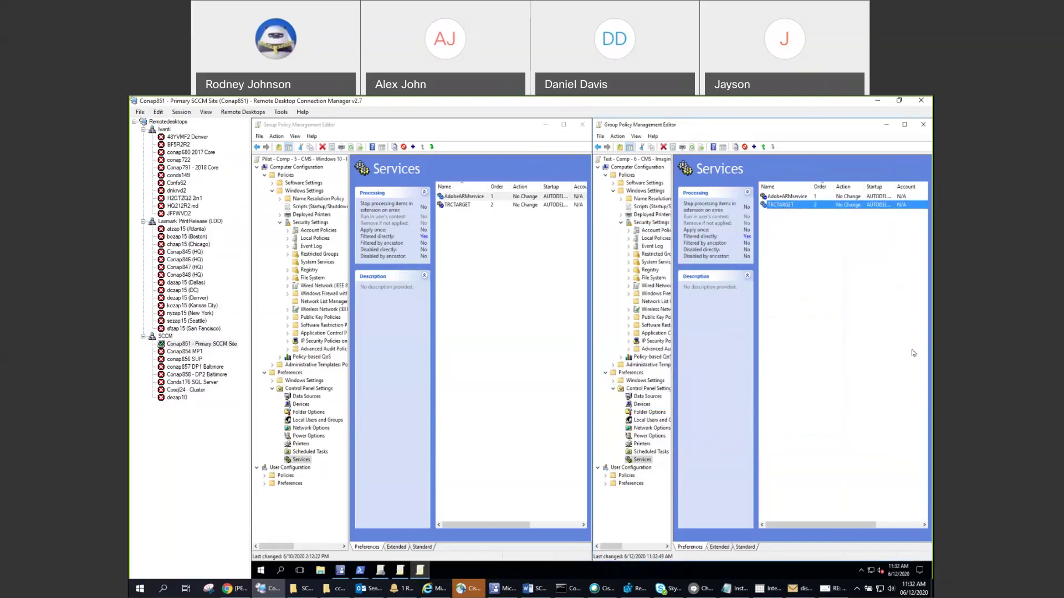
In the Outlook message, replace the heading line above the TRCTARGET registry command with "Complete"
key("alt+Tab")
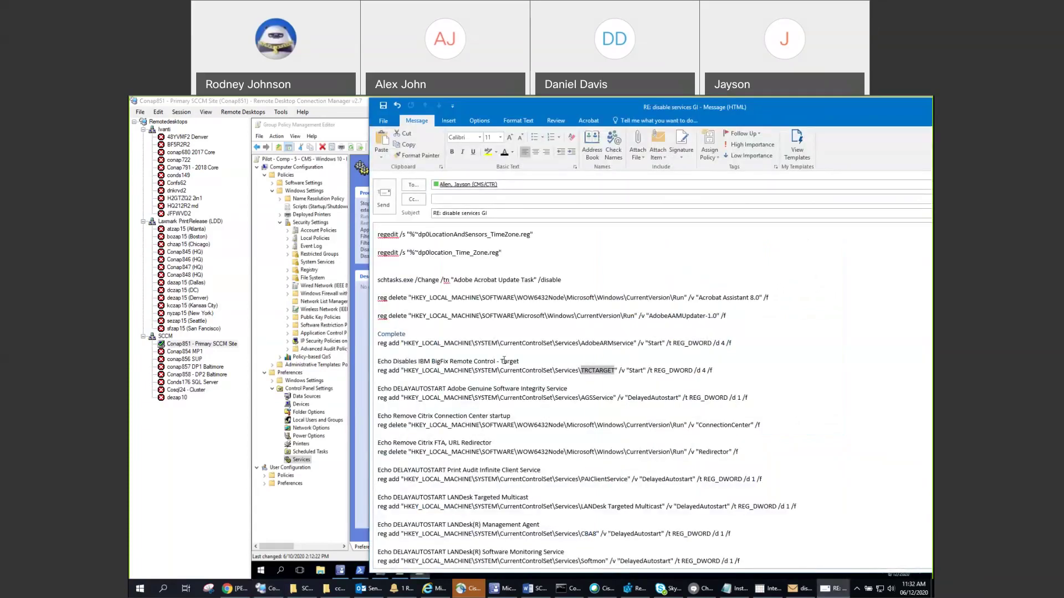
left_click_drag(505, 361, 359, 365)
type("c")
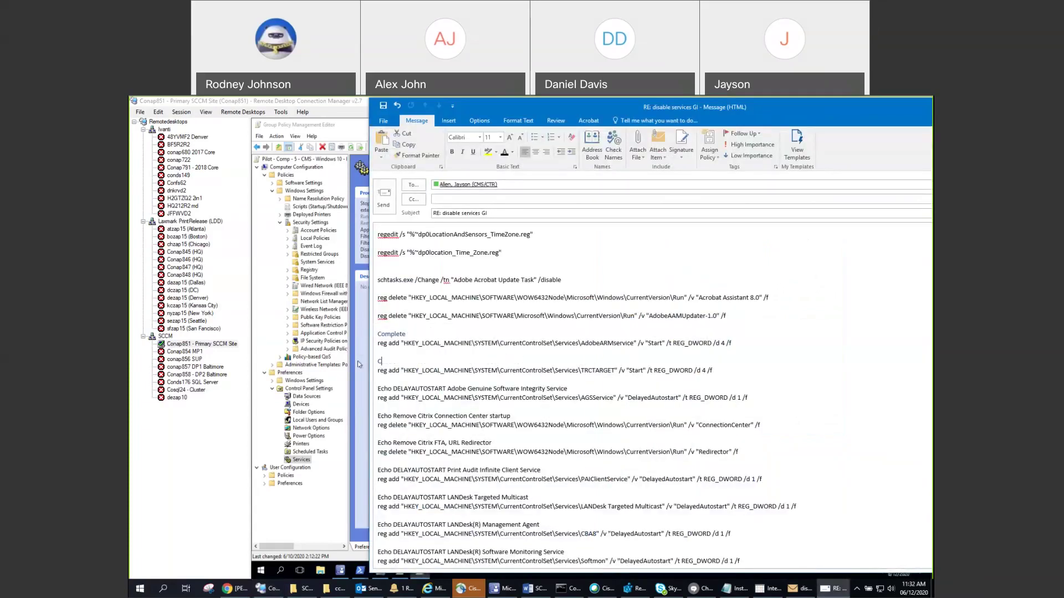
type("opm")
type("lete")
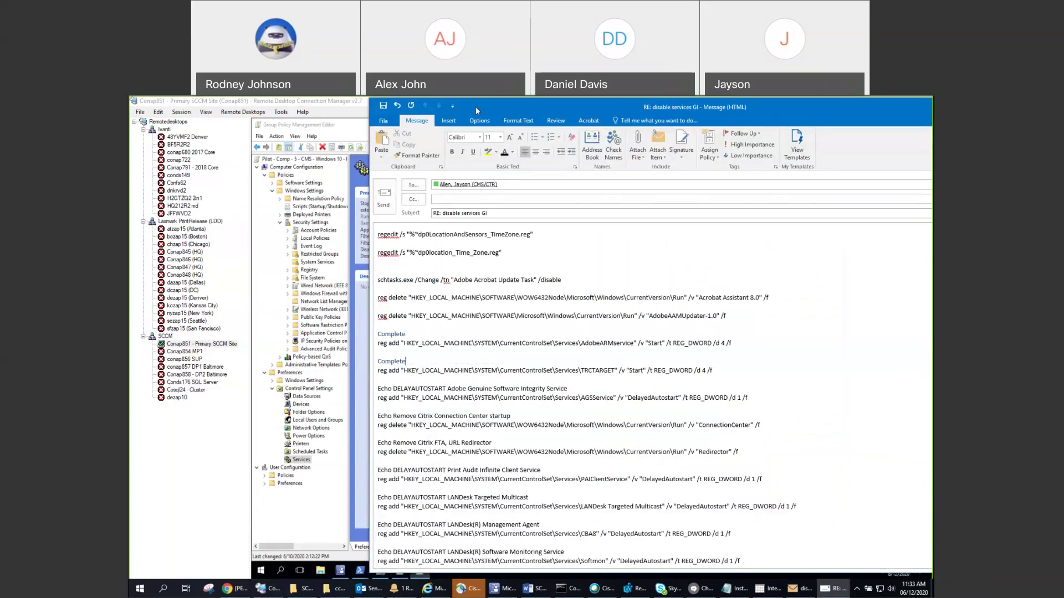
Back in the Group Policy Management Editor, rename the Test policy's TRCTARGET service item to BigFix-TRCTARGET
key("alt+Tab")
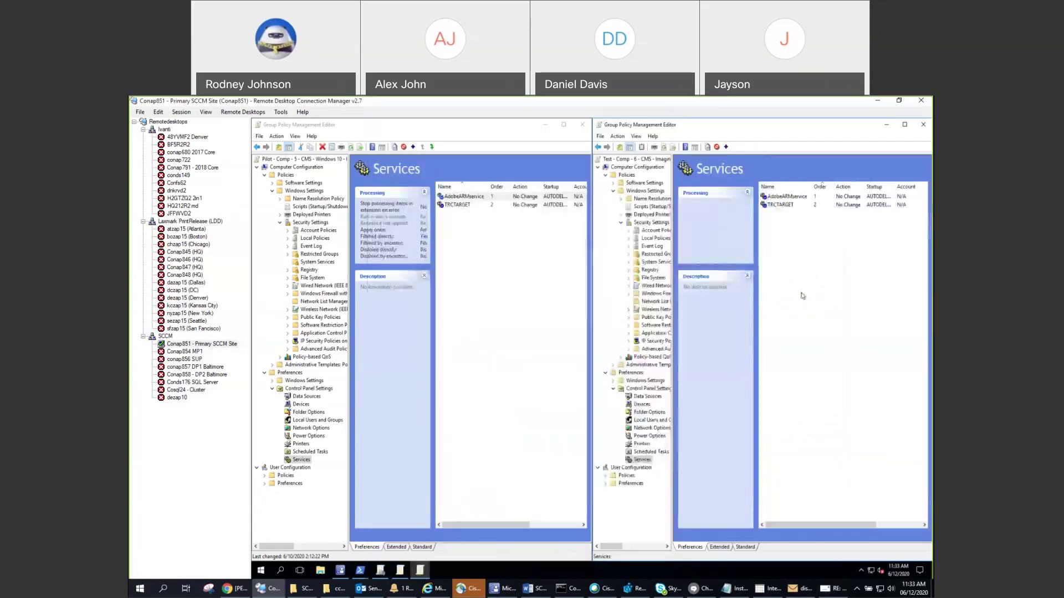
left_click(779, 205)
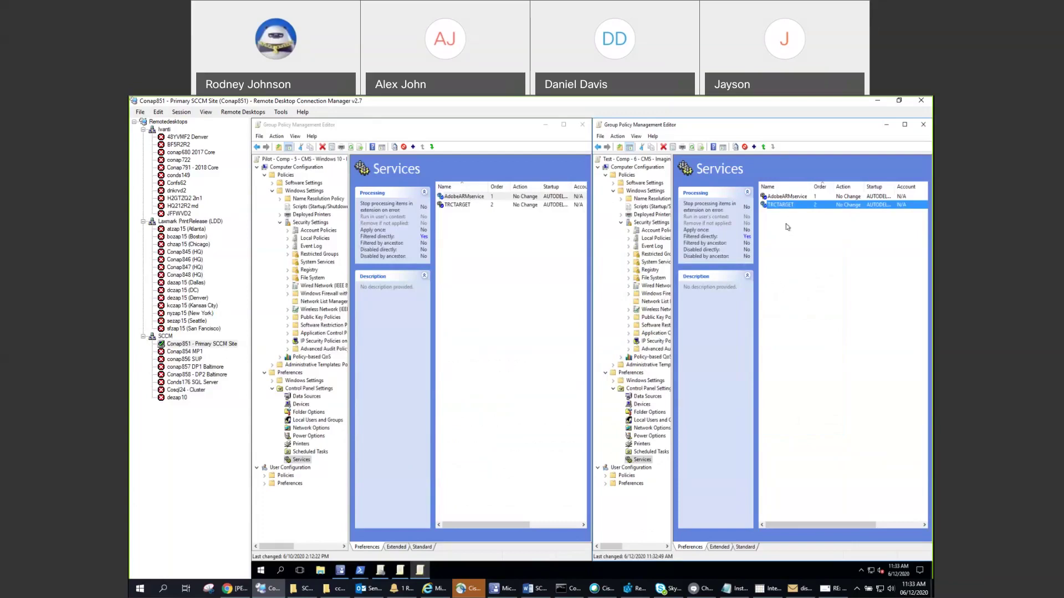
right_click(785, 204)
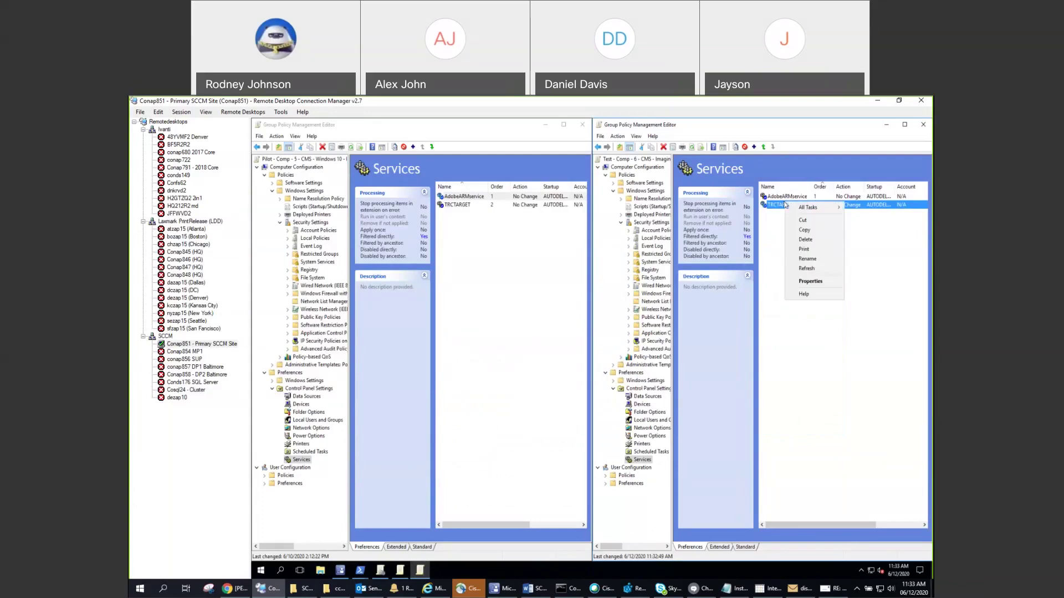
left_click(807, 259)
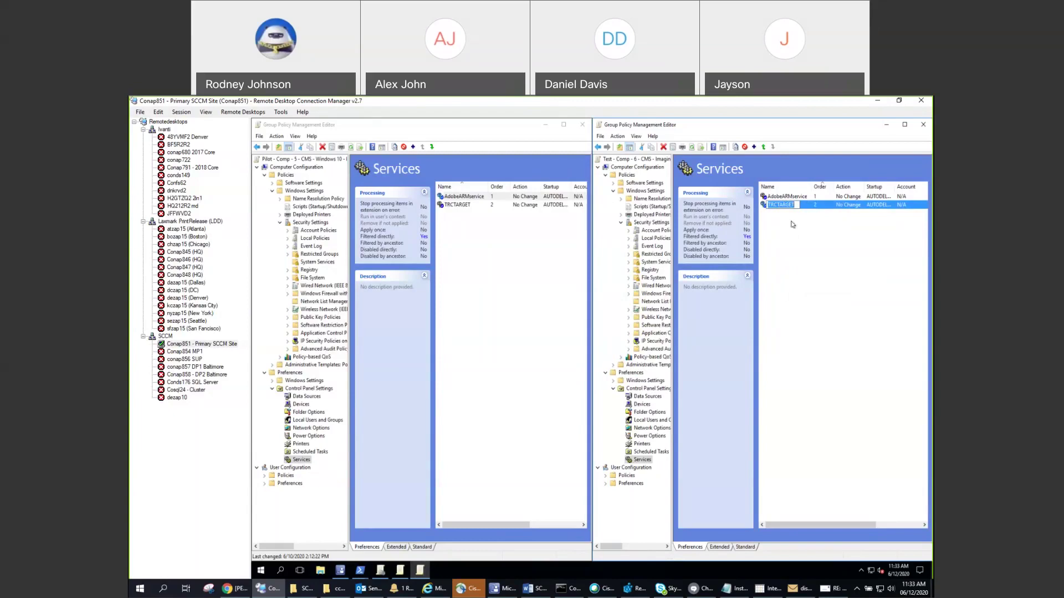
type("BigFix-TRCTARGET")
key("Return")
right_click(783, 207)
left_click(808, 283)
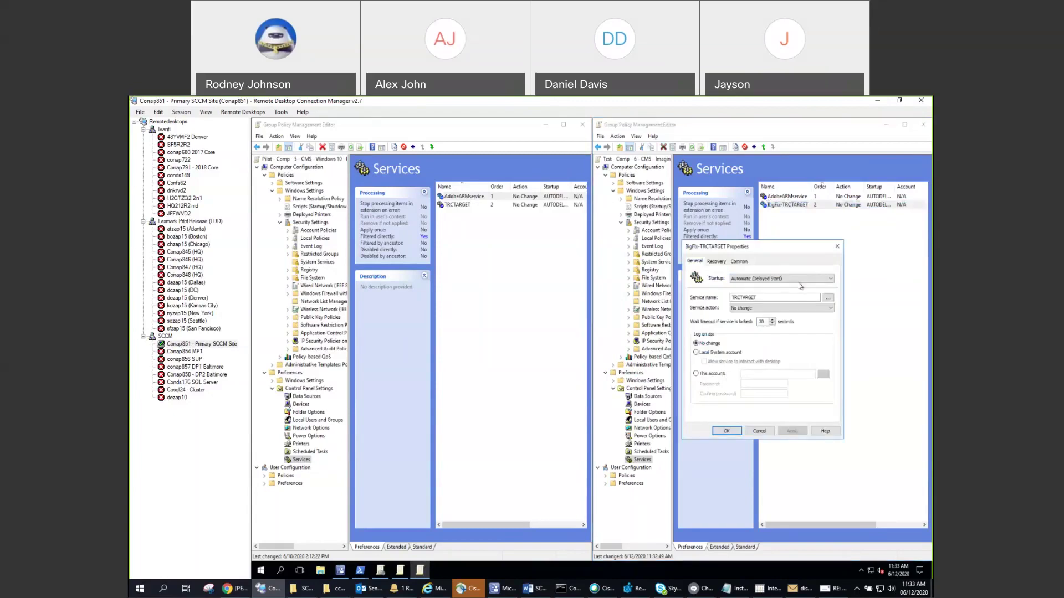
left_click(772, 325)
left_click(773, 325)
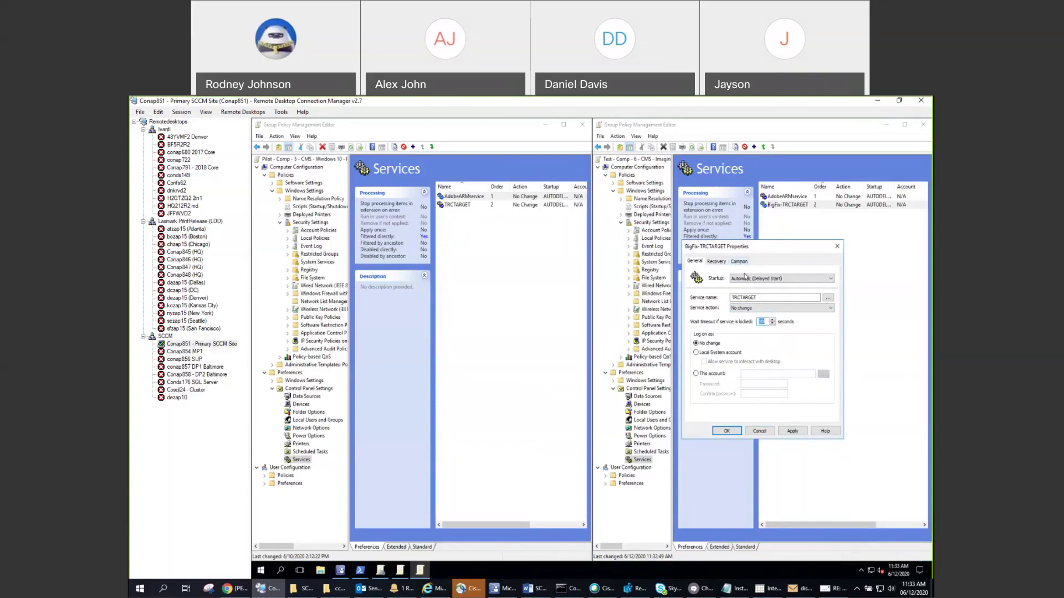
left_click(761, 433)
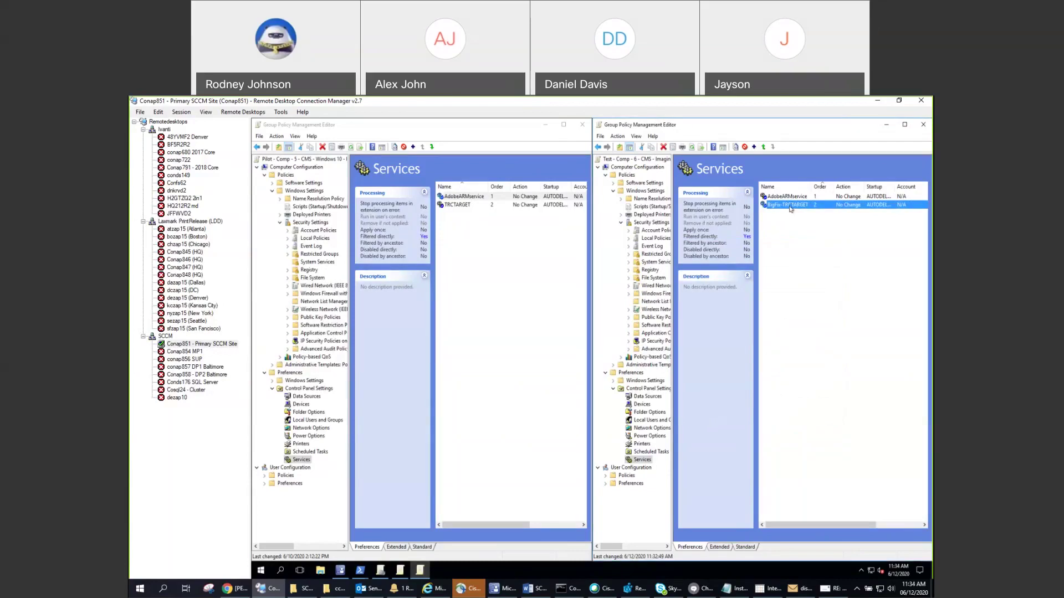
Set the BigFix-TRCTARGET item's wait timeout for a locked service to 29 seconds
right_click(791, 205)
left_click(809, 286)
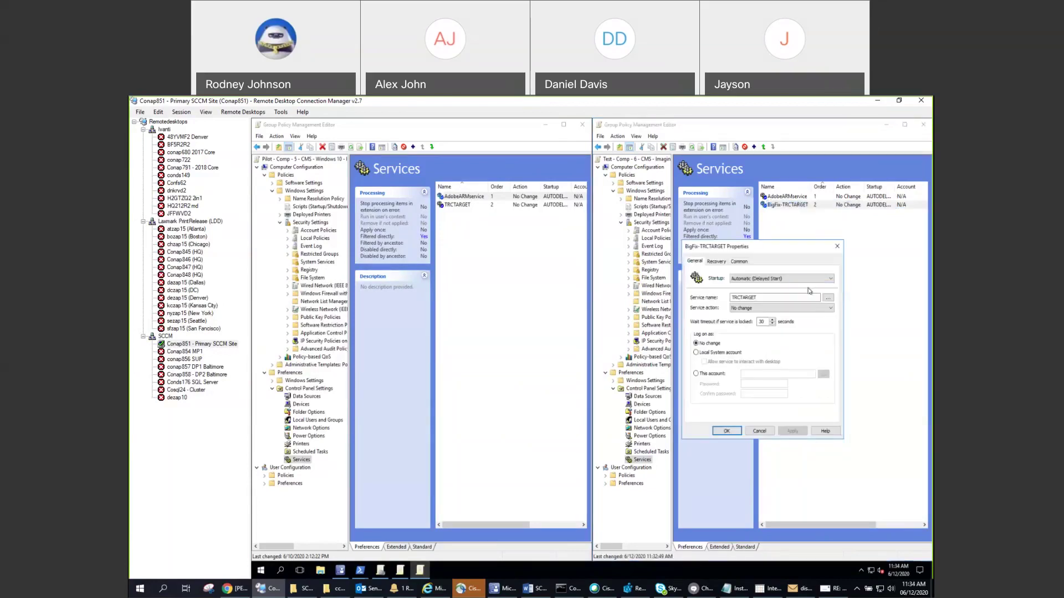
left_click(738, 430)
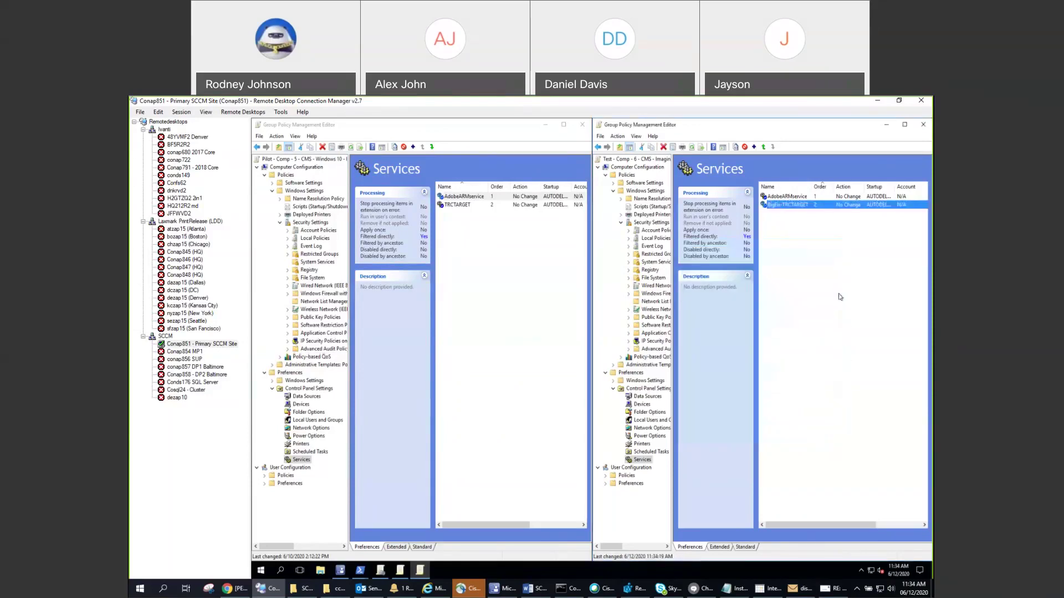
Set the startup type of the BigFix-TRCTARGET service item to Automatic and save it
right_click(791, 206)
left_click(816, 284)
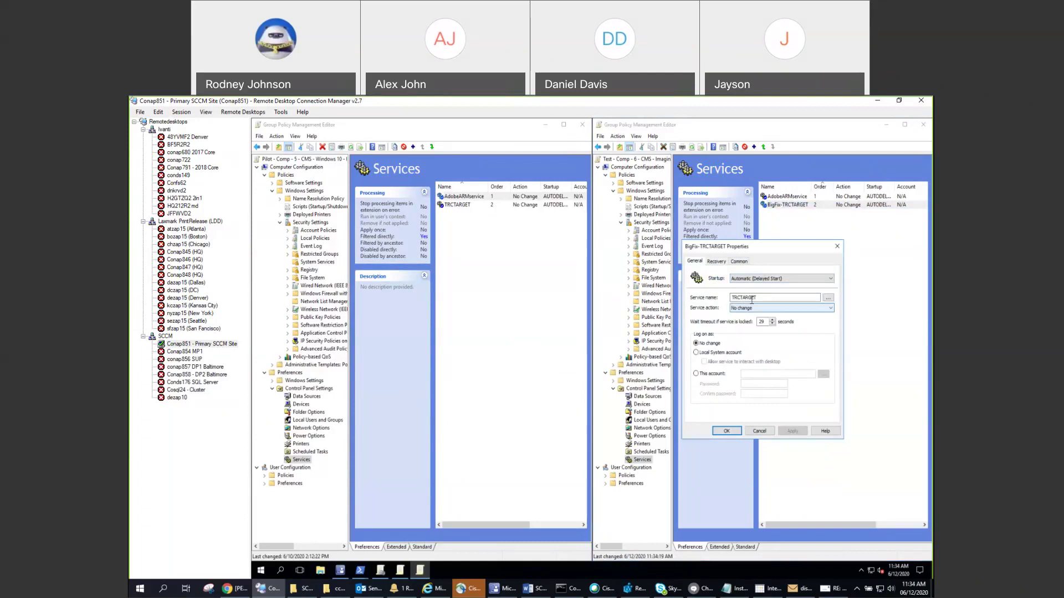
left_click(758, 280)
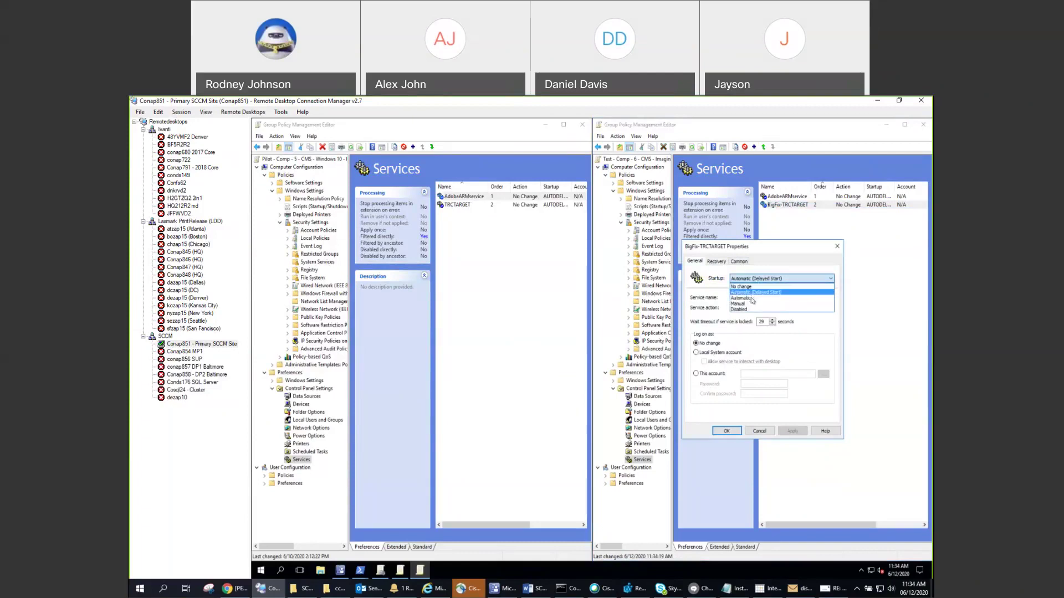
left_click(753, 299)
left_click(789, 432)
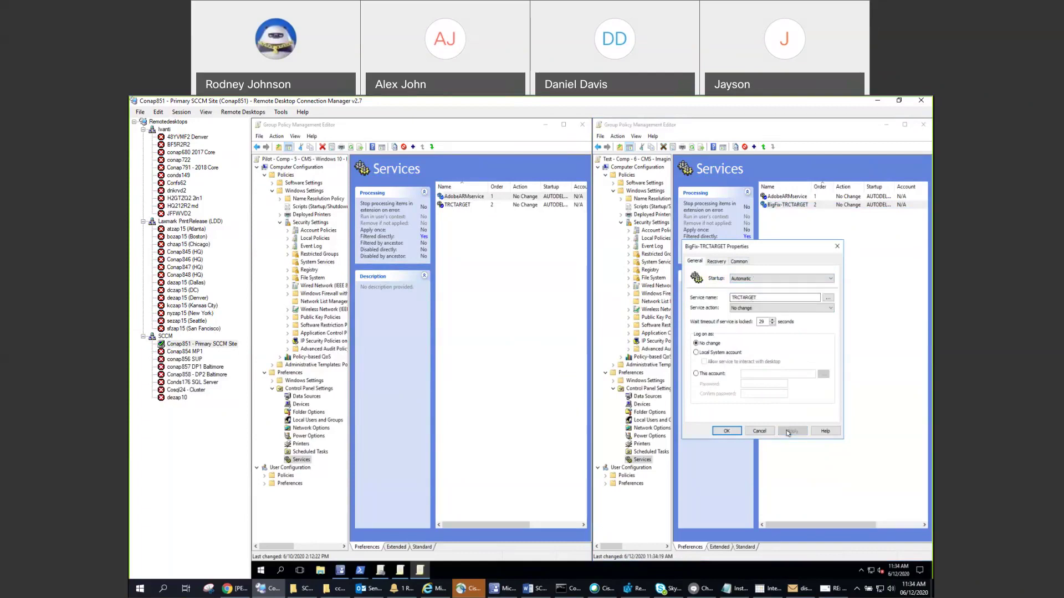
left_click(726, 431)
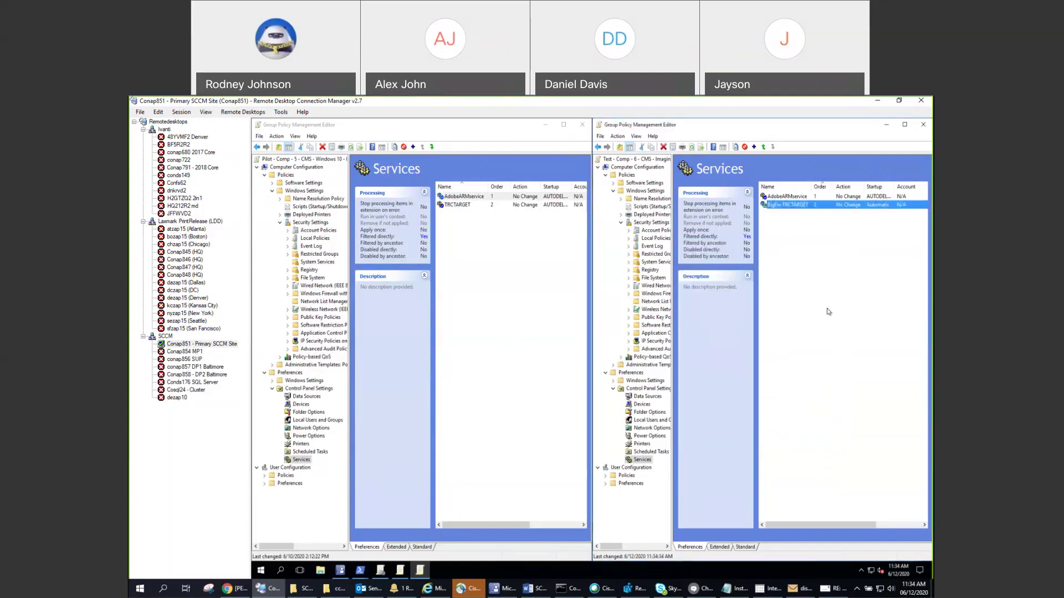
right_click(785, 207)
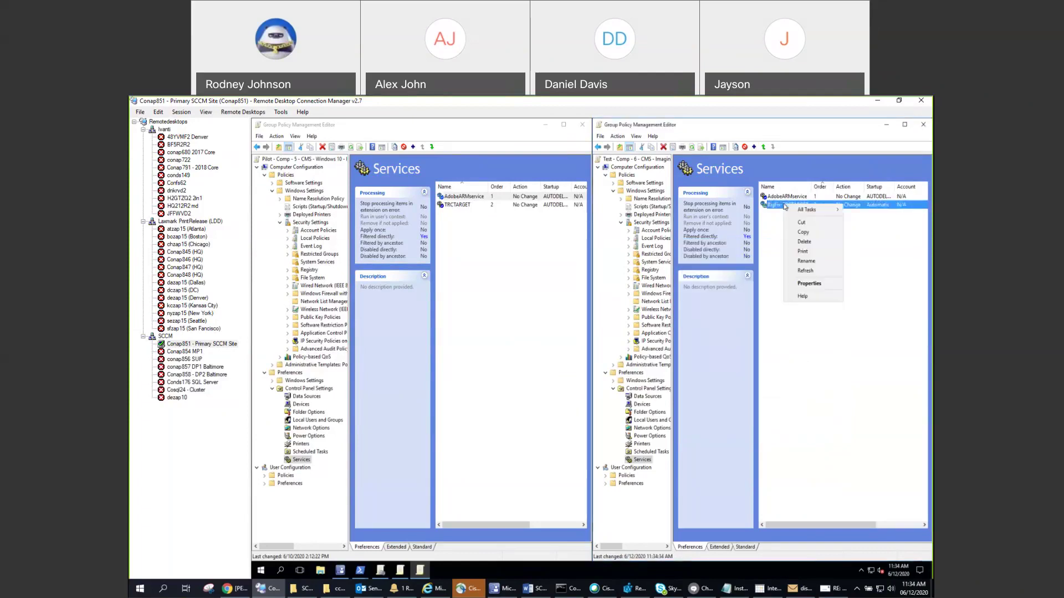
left_click(771, 230)
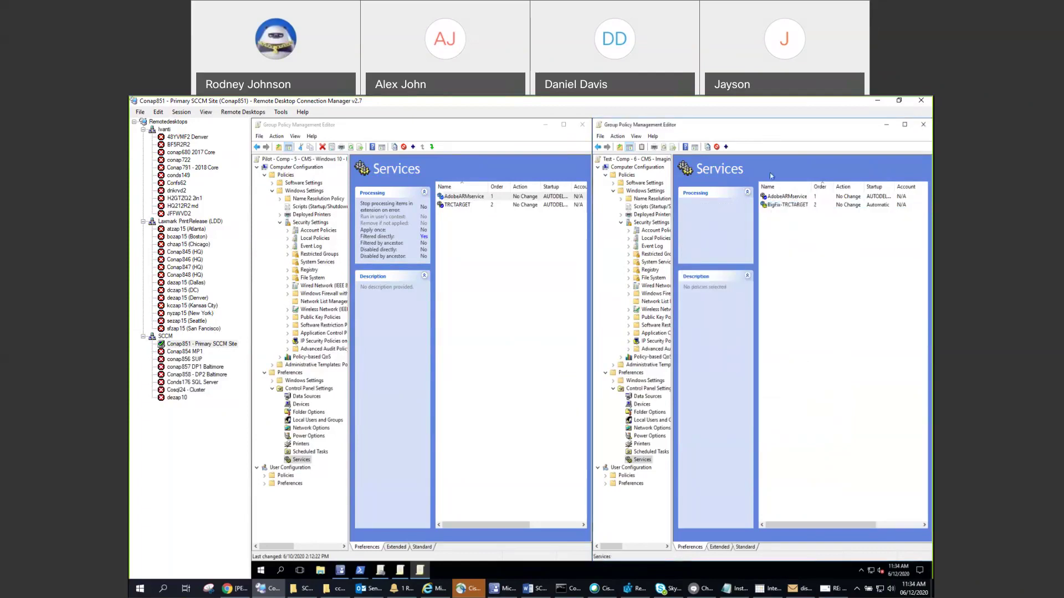
left_click(636, 136)
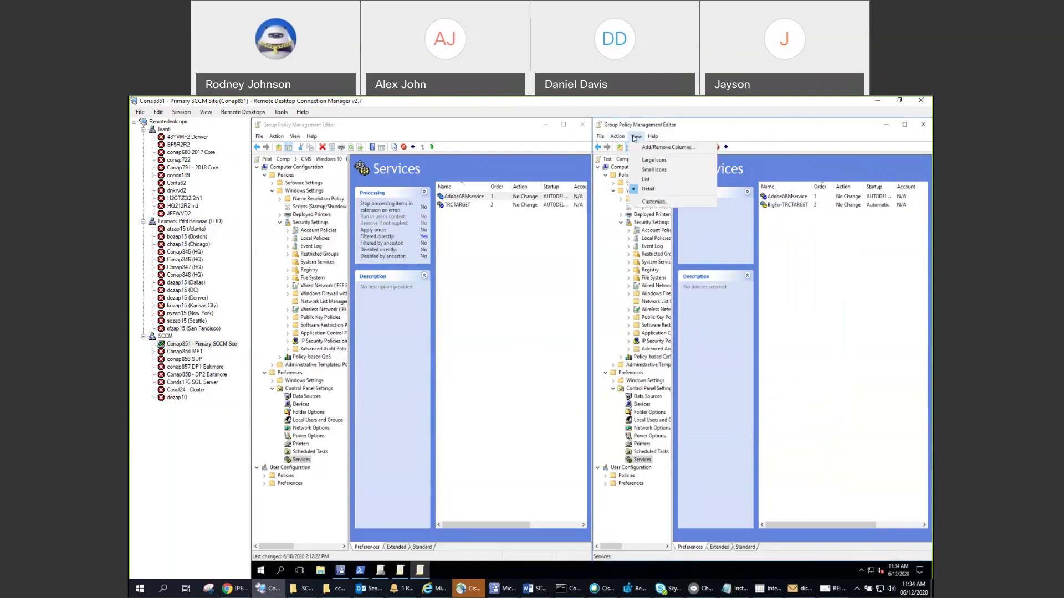
left_click(670, 135)
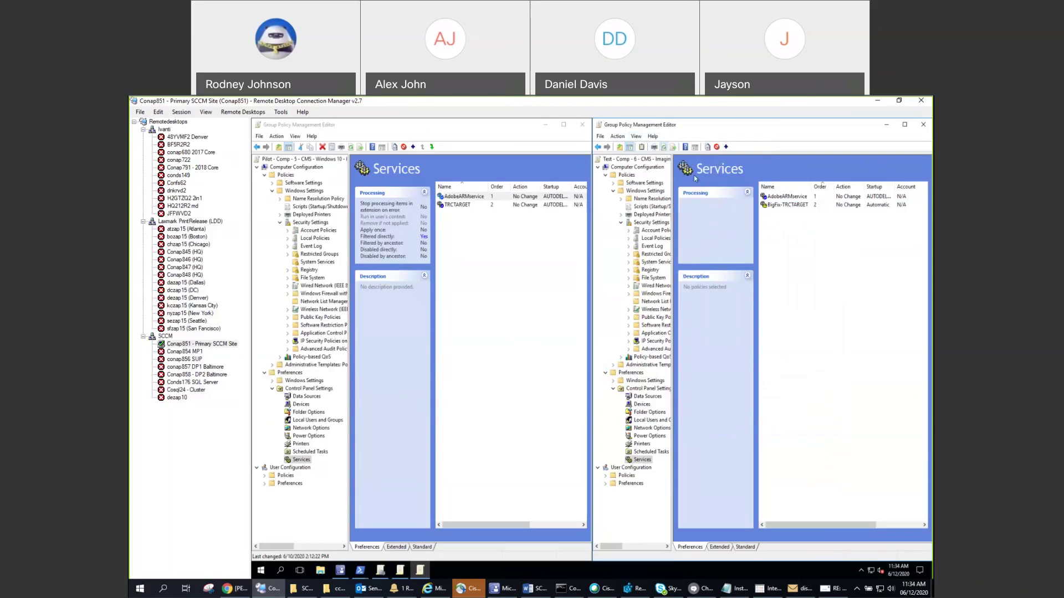
Set the startup type of the BigFix-TRCTARGET service item to Automatic (Delayed Start) and save it
right_click(781, 205)
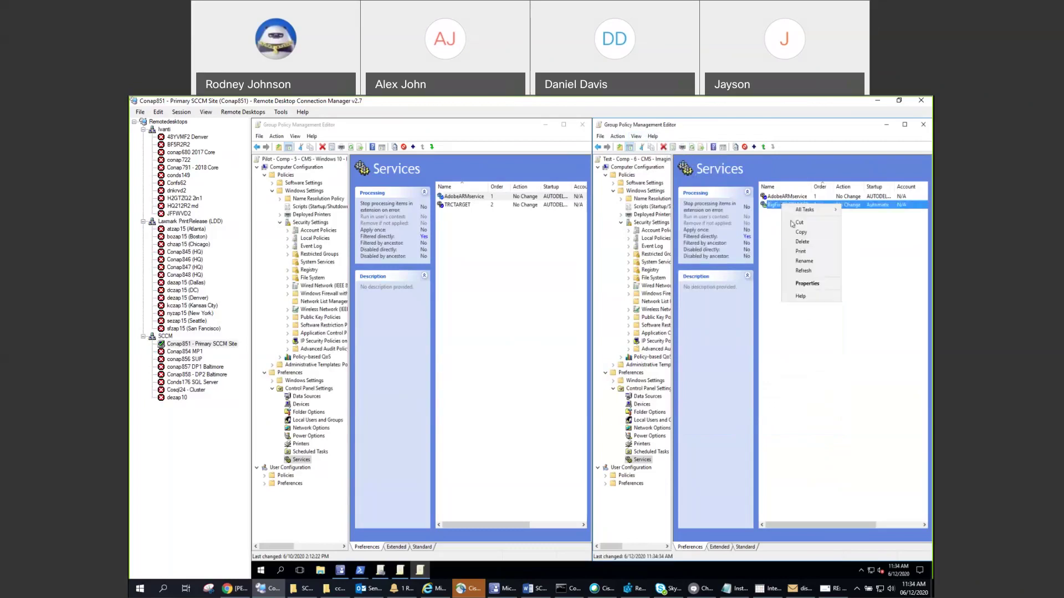
left_click(807, 284)
left_click(776, 279)
left_click(773, 287)
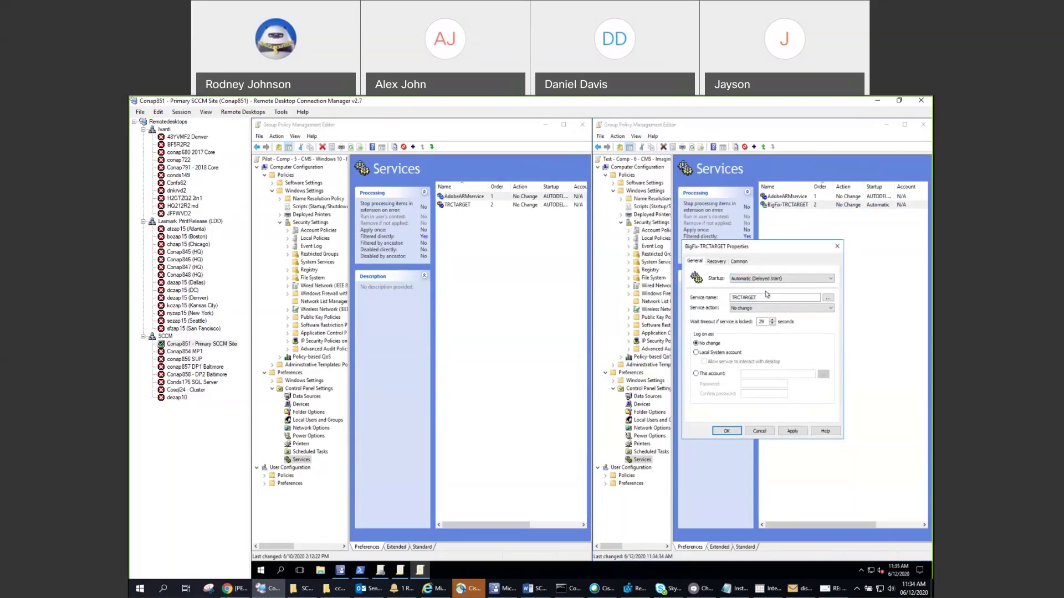
left_click(726, 431)
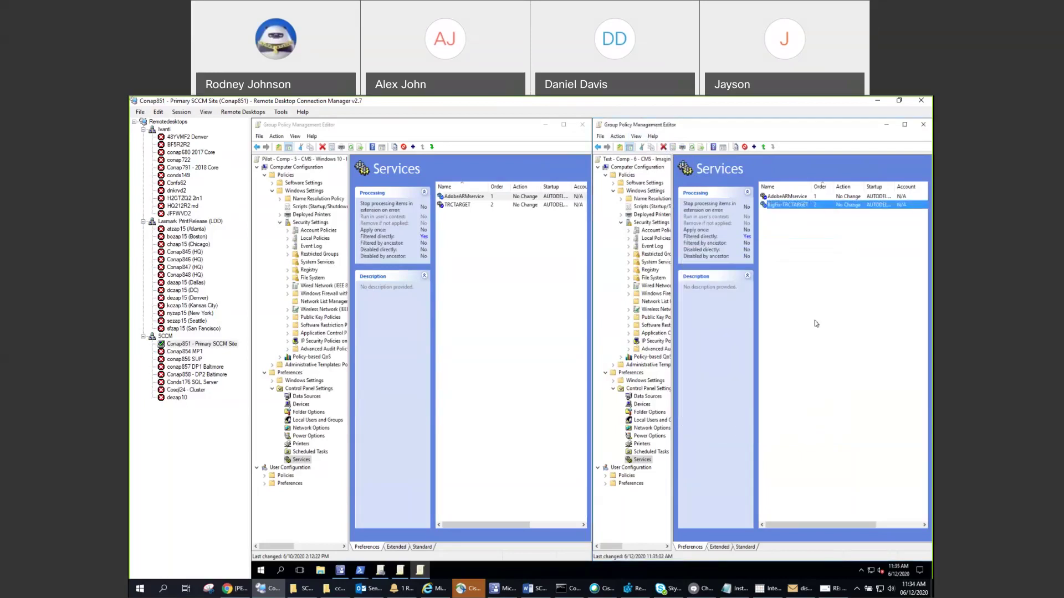
Set the BigFix-TRCTARGET item's wait timeout for a locked service to 30 seconds and save it
left_click(809, 285)
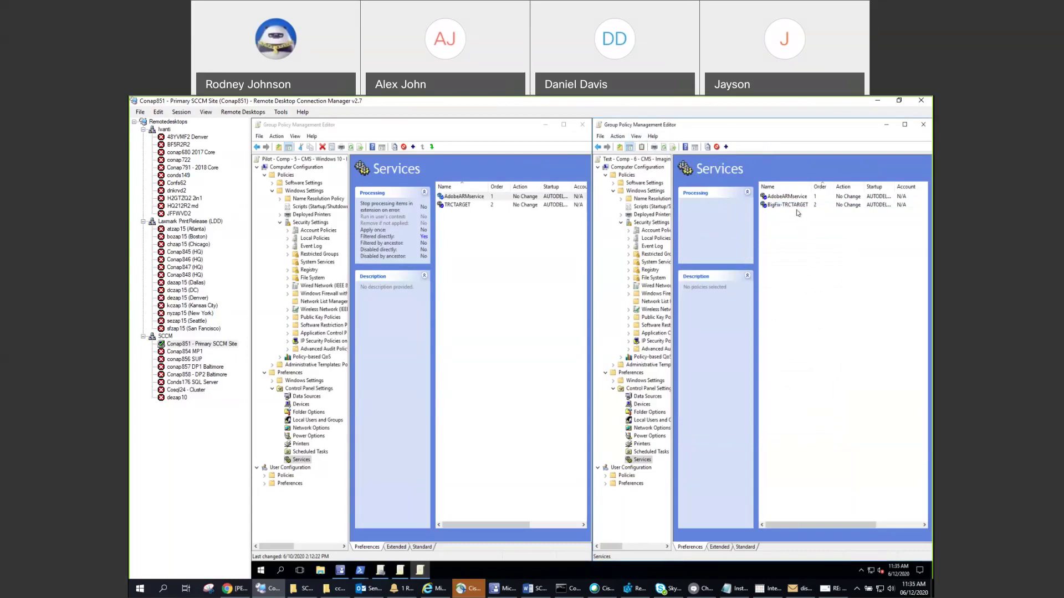
right_click(798, 205)
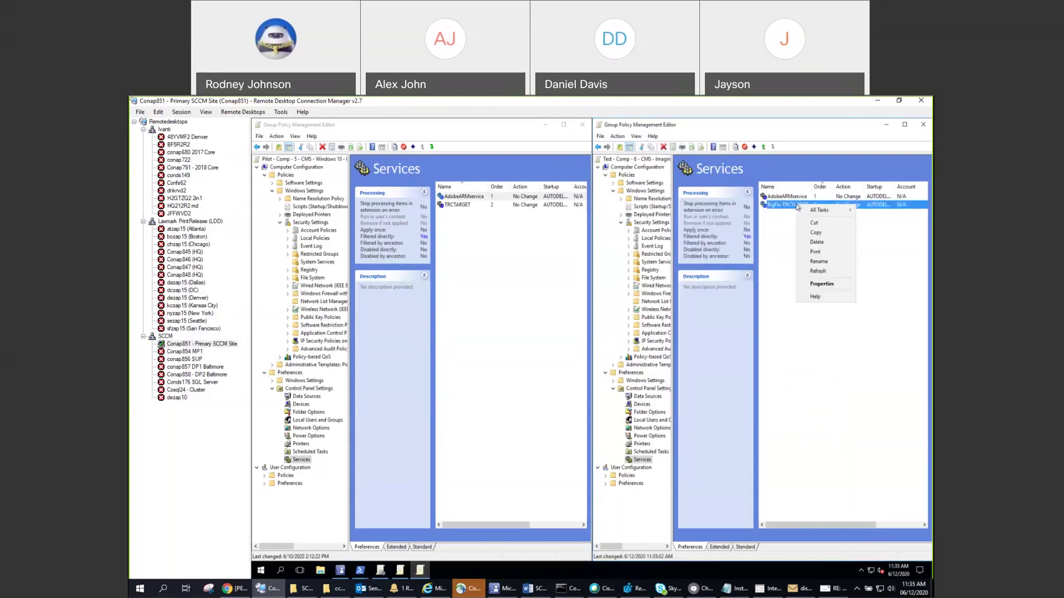
left_click(821, 284)
left_click(773, 320)
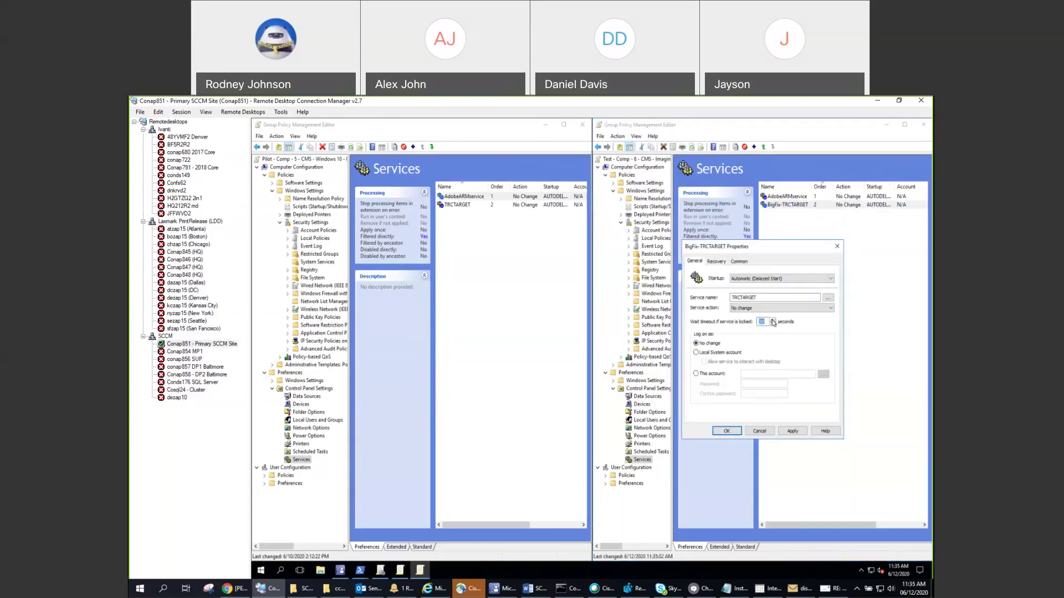
left_click(727, 435)
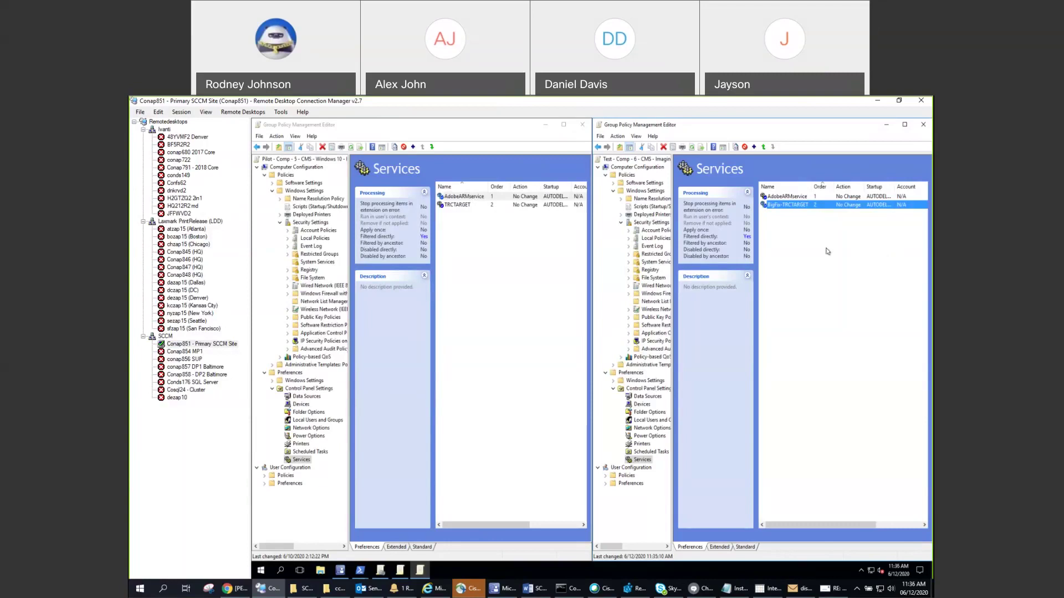
Switch to Group Policy Management and select the Test - Comp - 6 - CMS - Imaging Customizations policy in the Group Policy Objects container
left_click(381, 570)
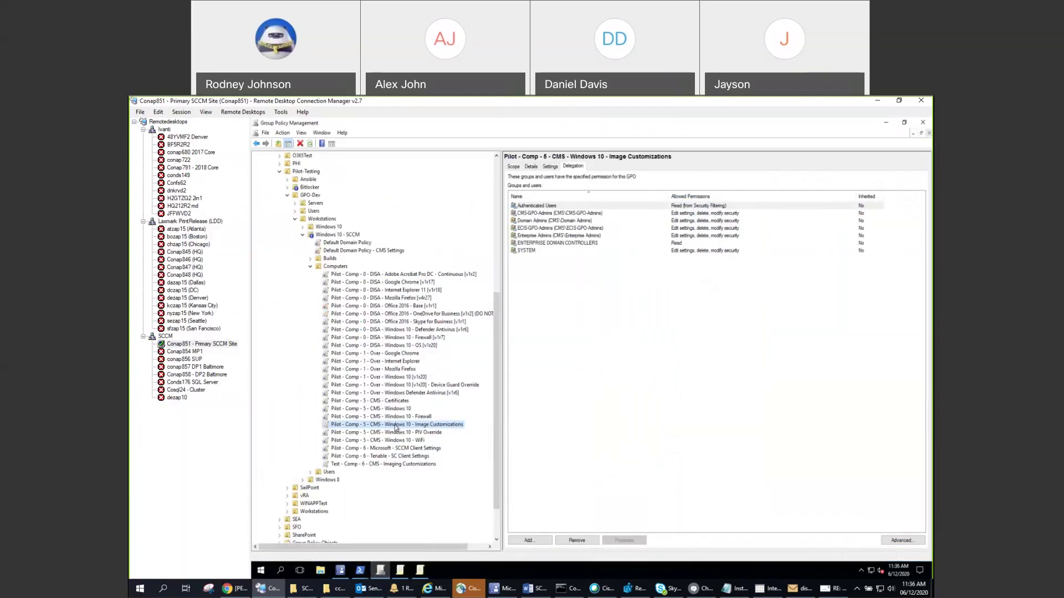
right_click(392, 466)
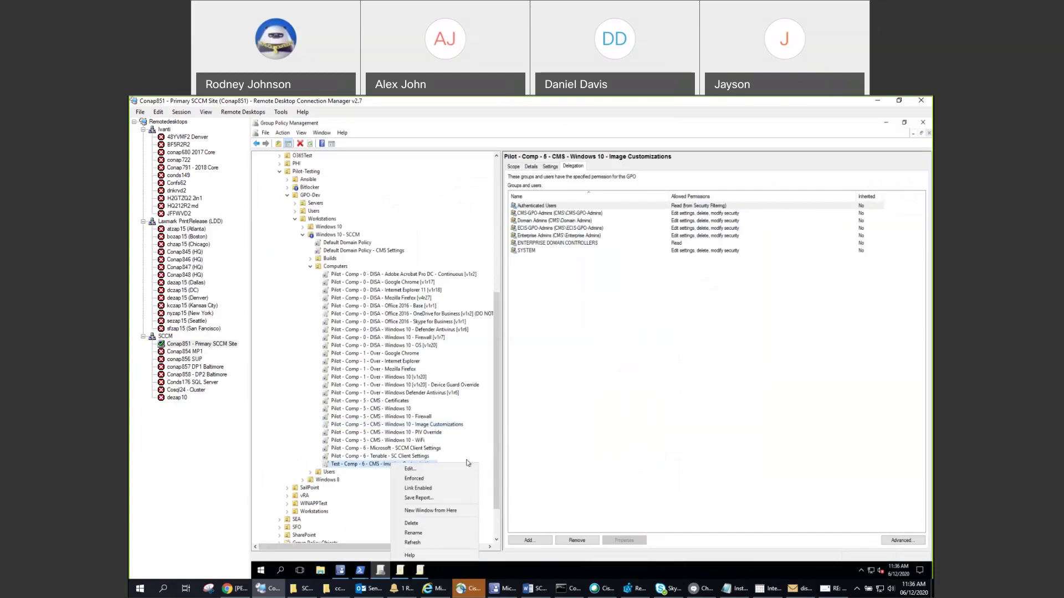
left_click(496, 454)
left_click_drag(497, 456, 493, 483)
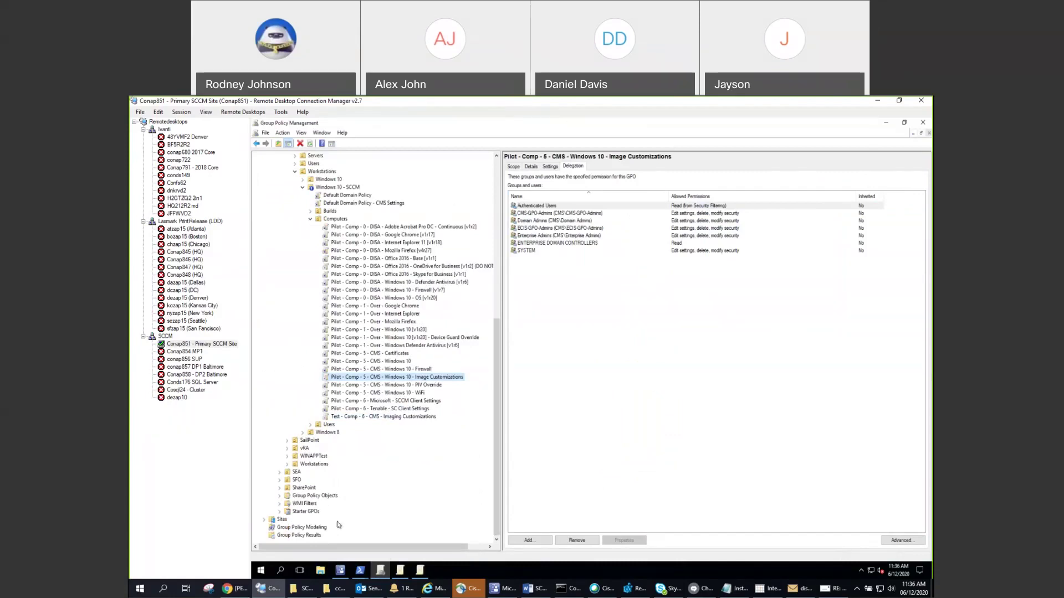
left_click(329, 497)
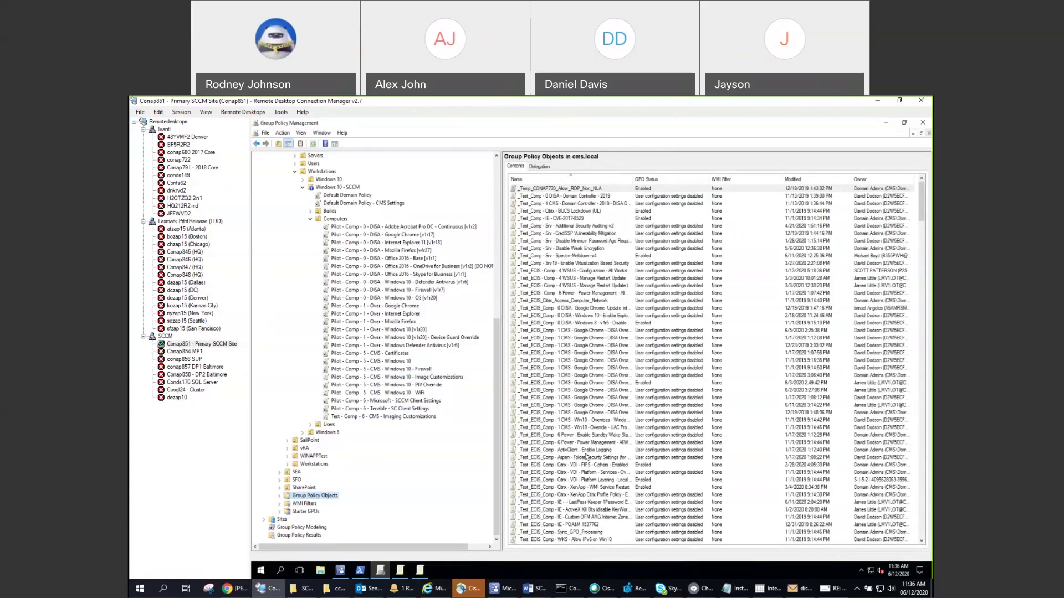
scroll(587, 457, "down", 15)
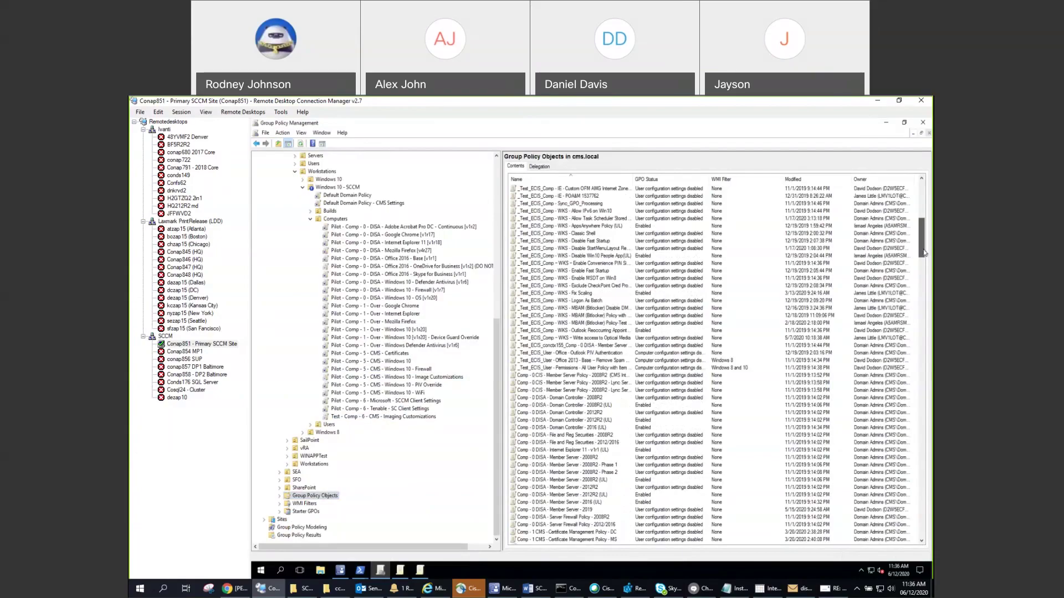
left_click_drag(924, 253, 923, 305)
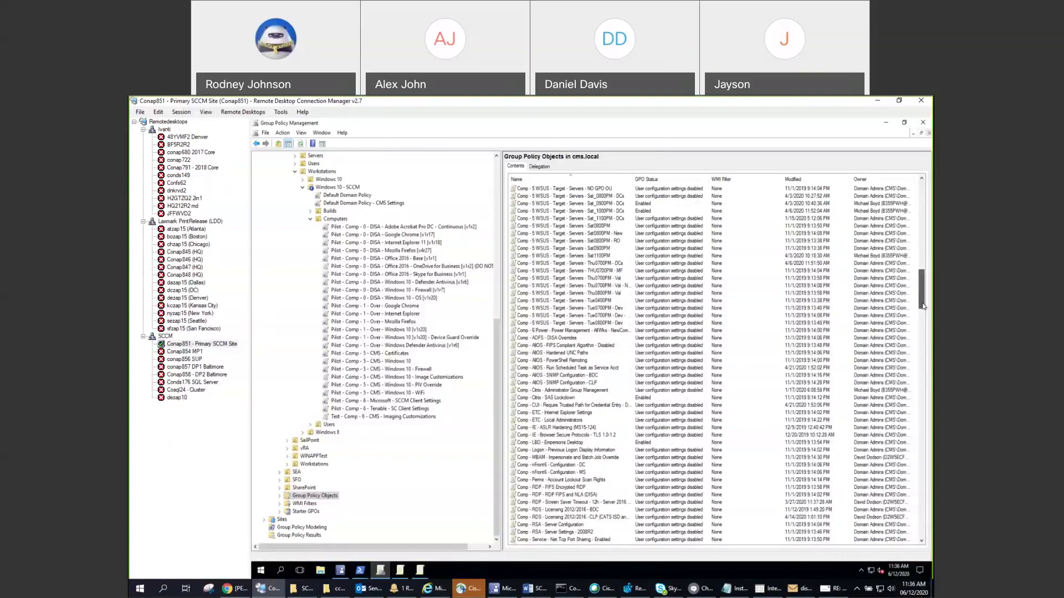
left_click_drag(924, 305, 924, 532)
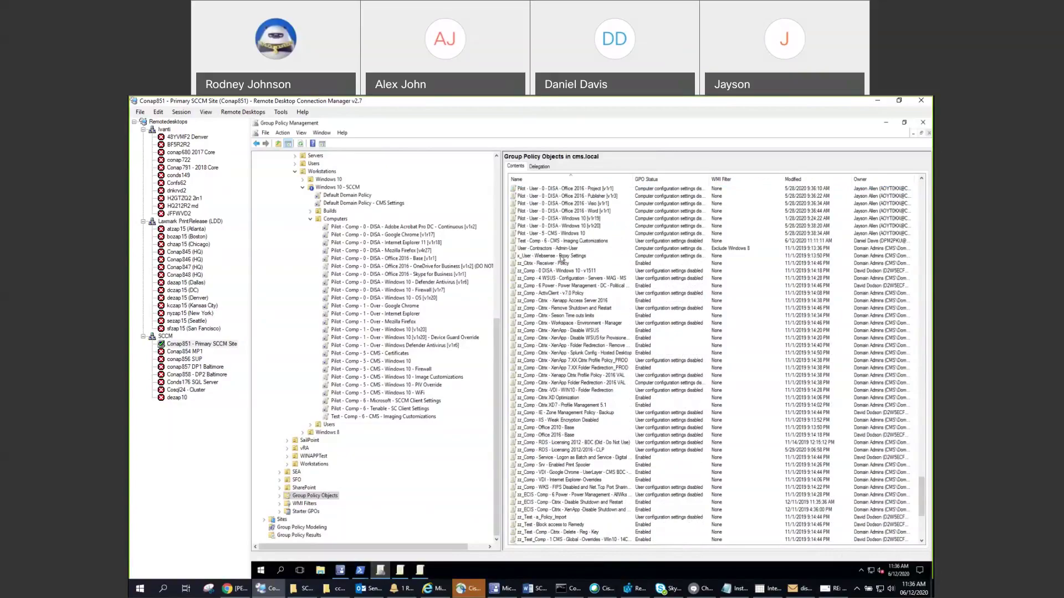
left_click(561, 241)
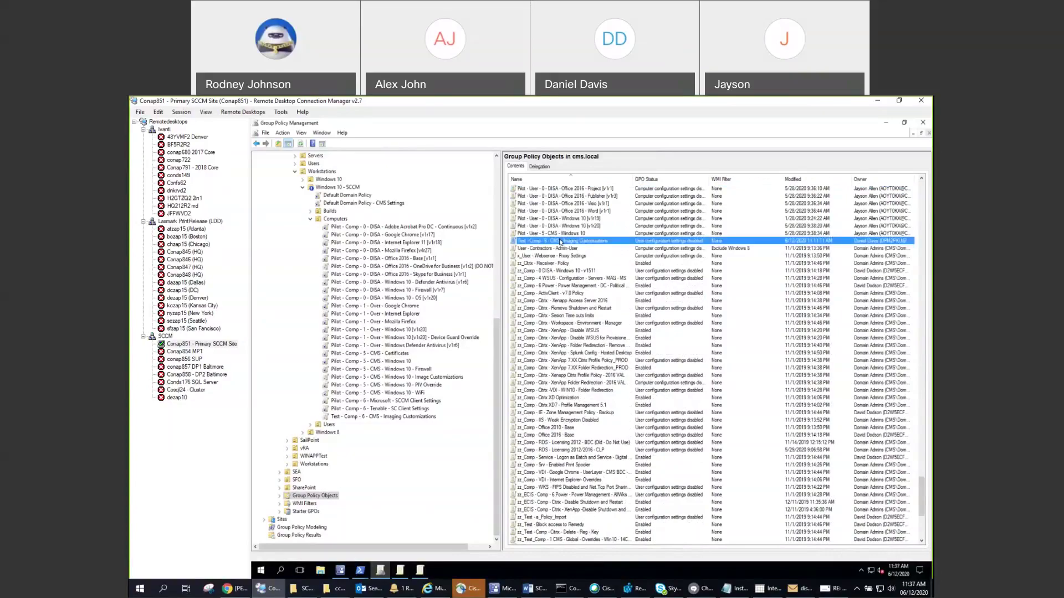
Back up the Test - Comp - 6 - CMS - Imaging Customizations policy to the Desktop folder, without a description
right_click(561, 242)
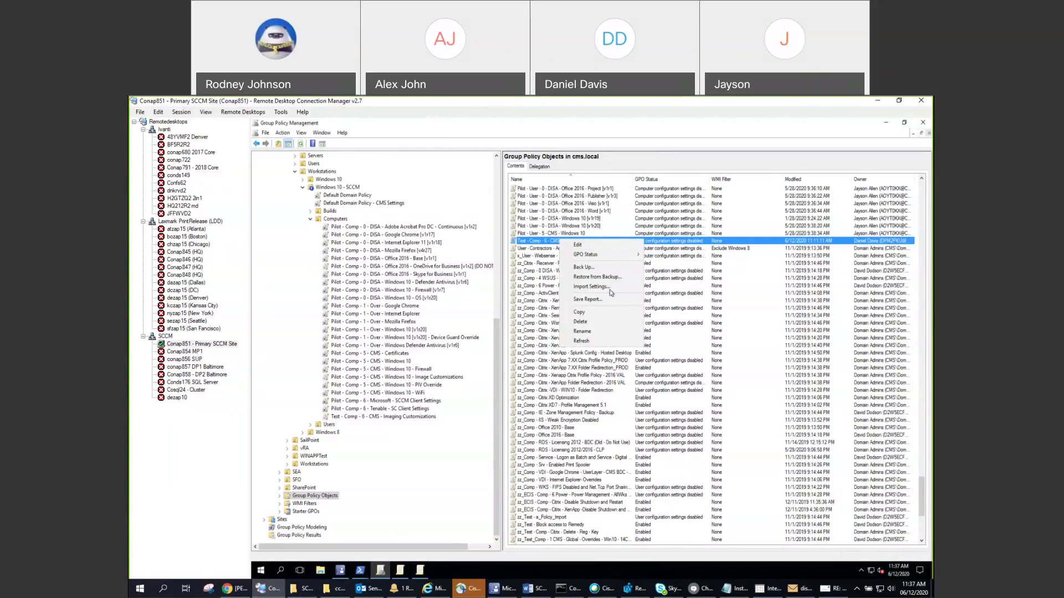
left_click(585, 268)
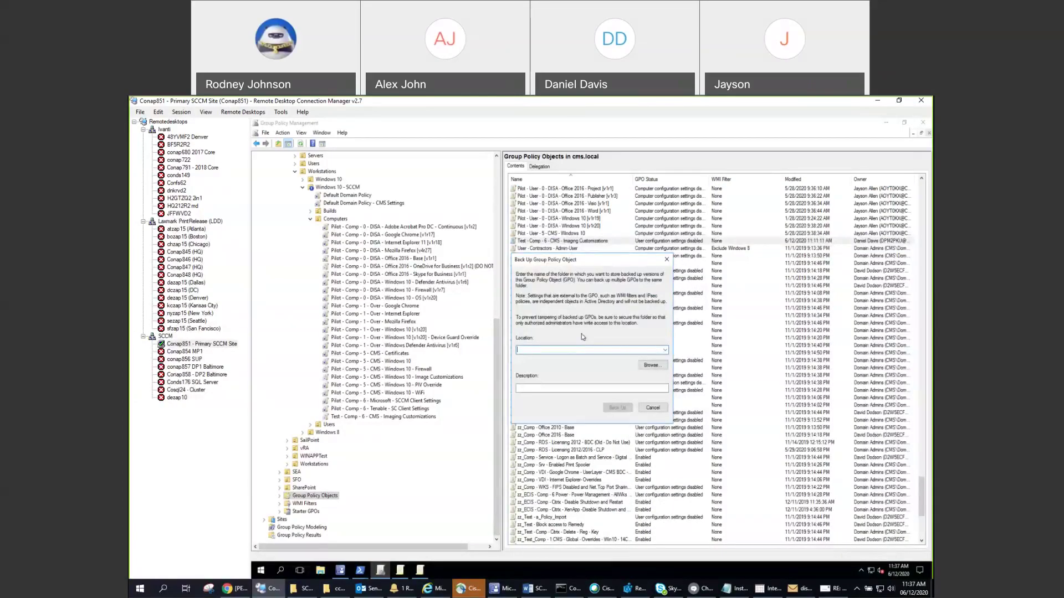
key("alt+b")
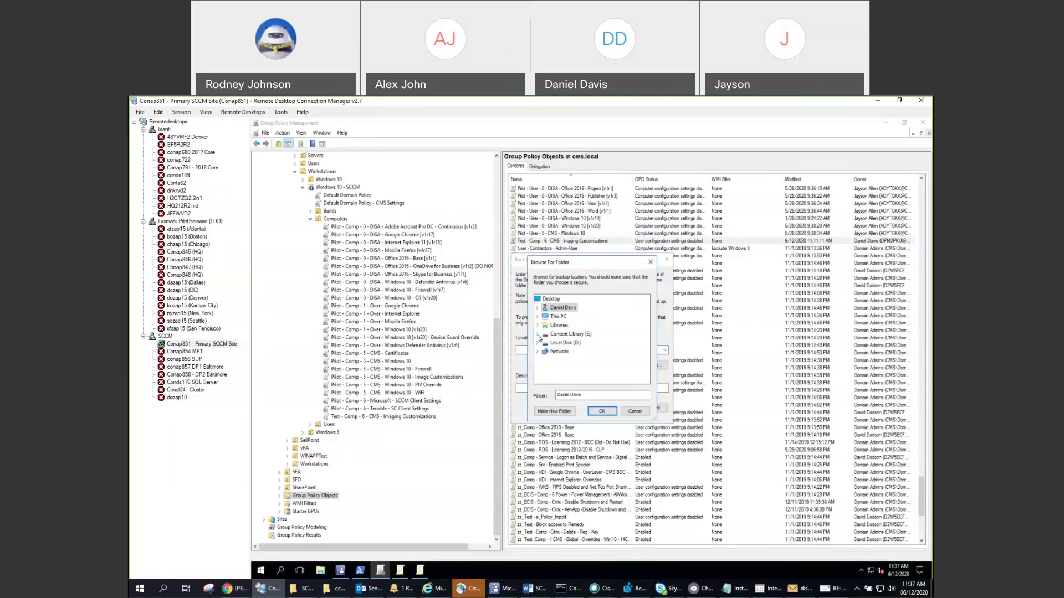
left_click(537, 343)
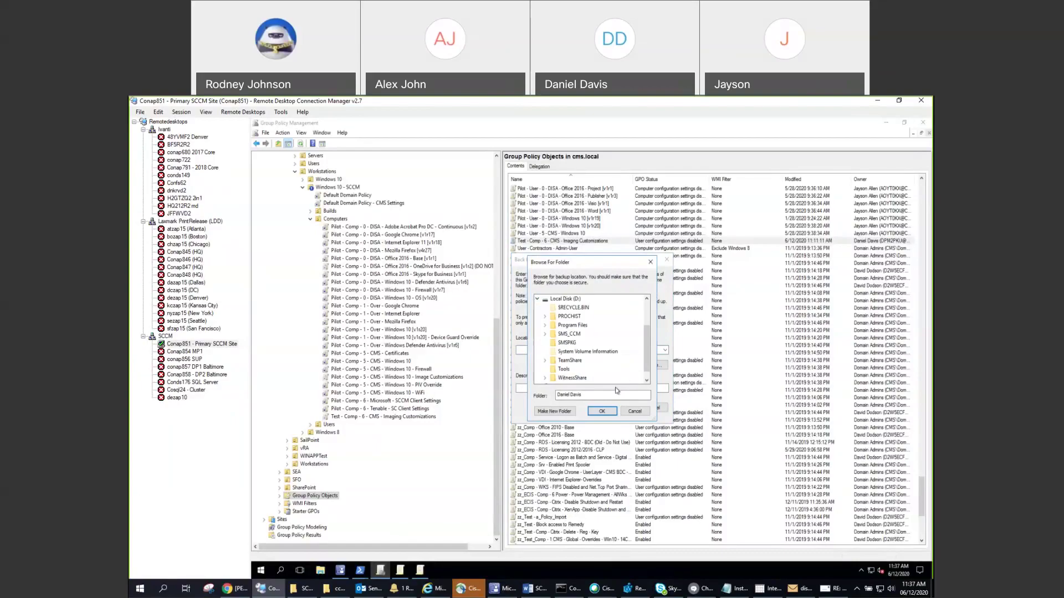
scroll(603, 334, "up", 2)
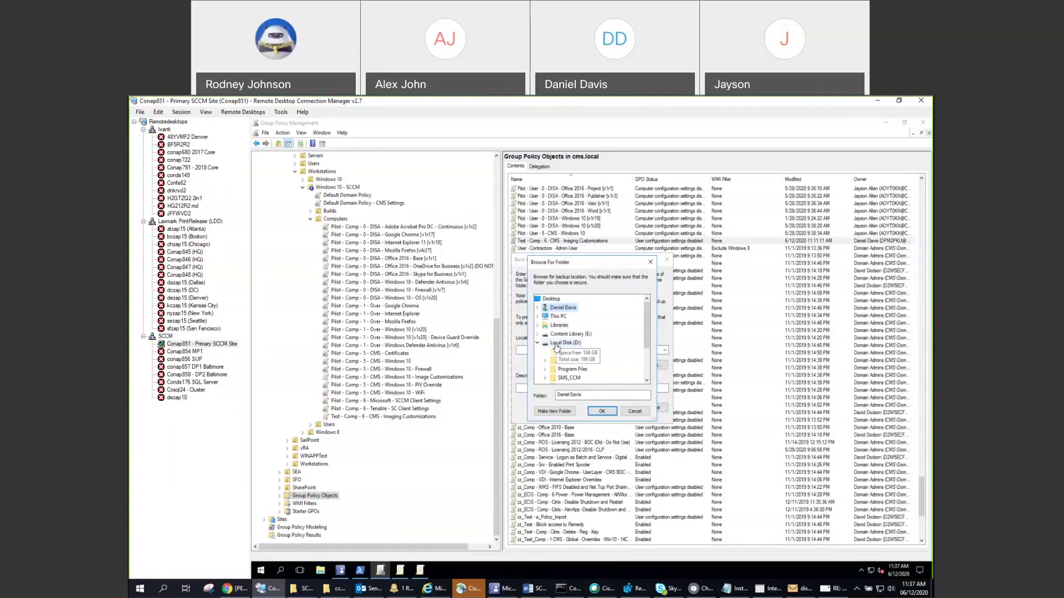
left_click(551, 299)
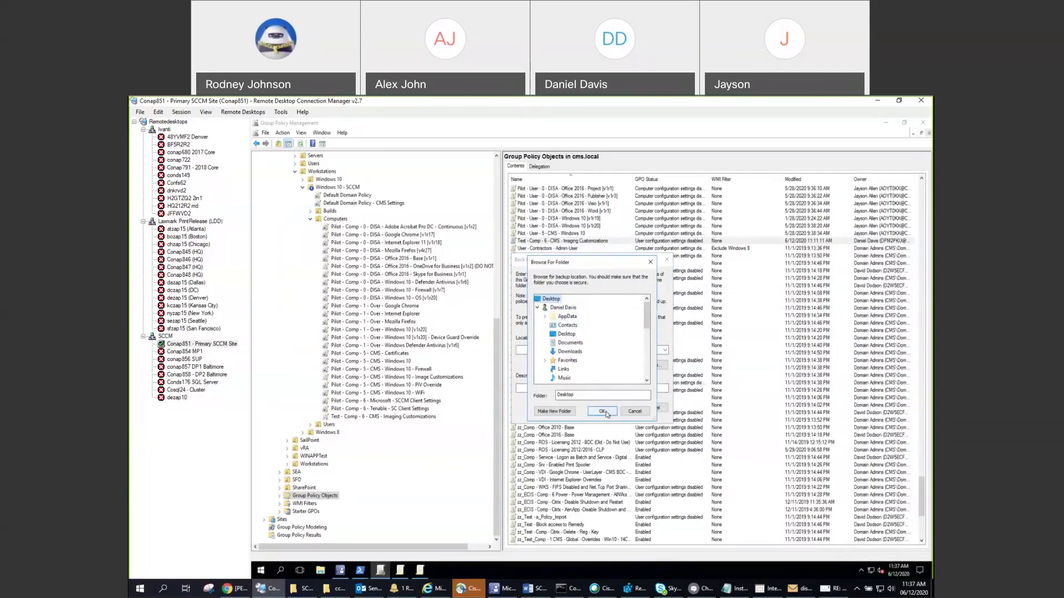
left_click(604, 412)
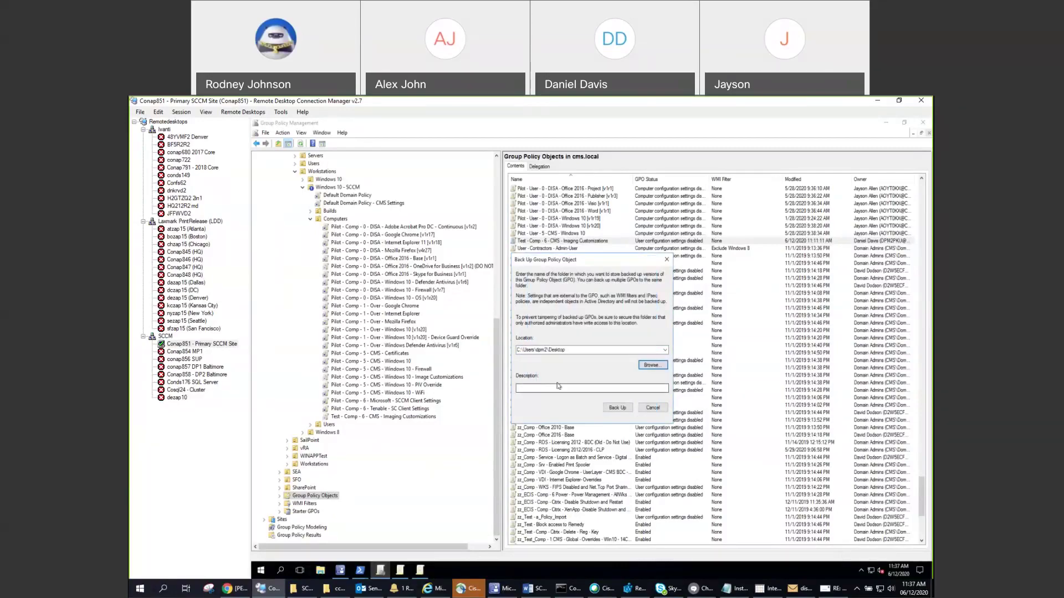
left_click(607, 409)
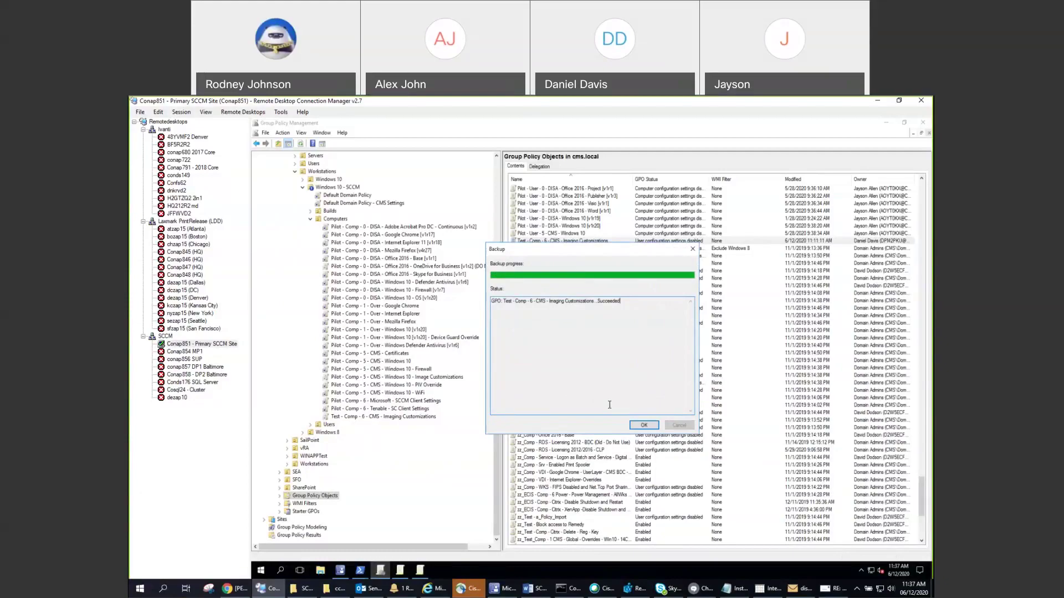
key("Return")
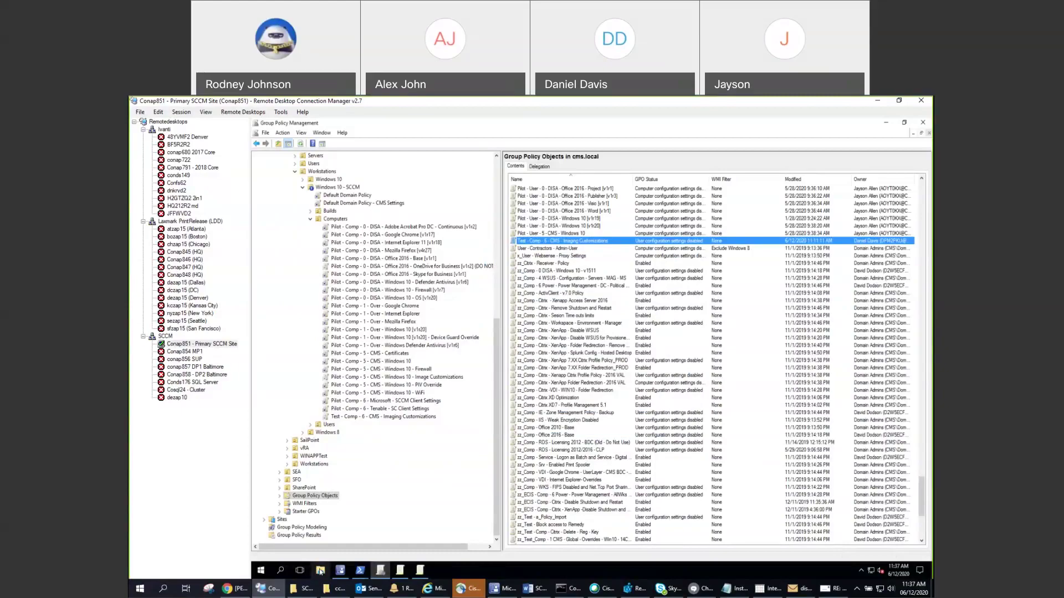
Switch to File Explorer, open the Desktop folder and widen the name column to fit the backup folder's full name
left_click(320, 571)
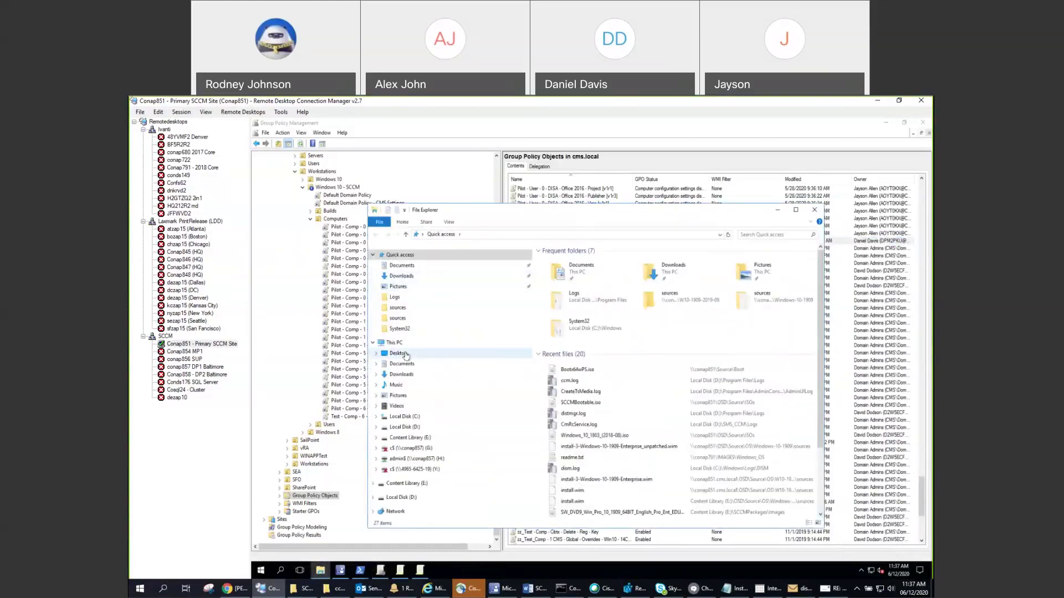
left_click(406, 355)
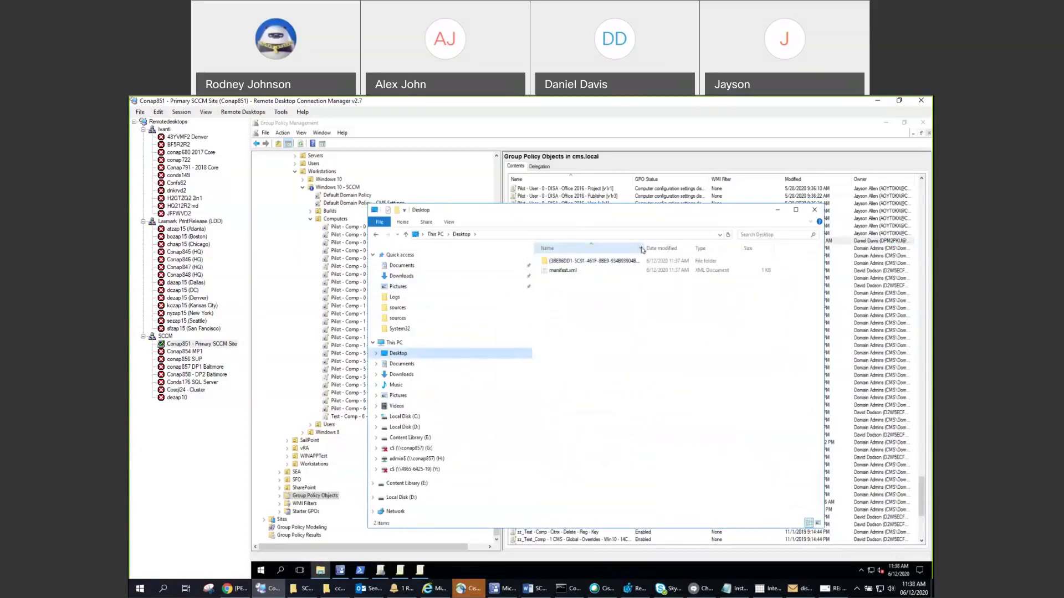
left_click_drag(642, 250, 666, 252)
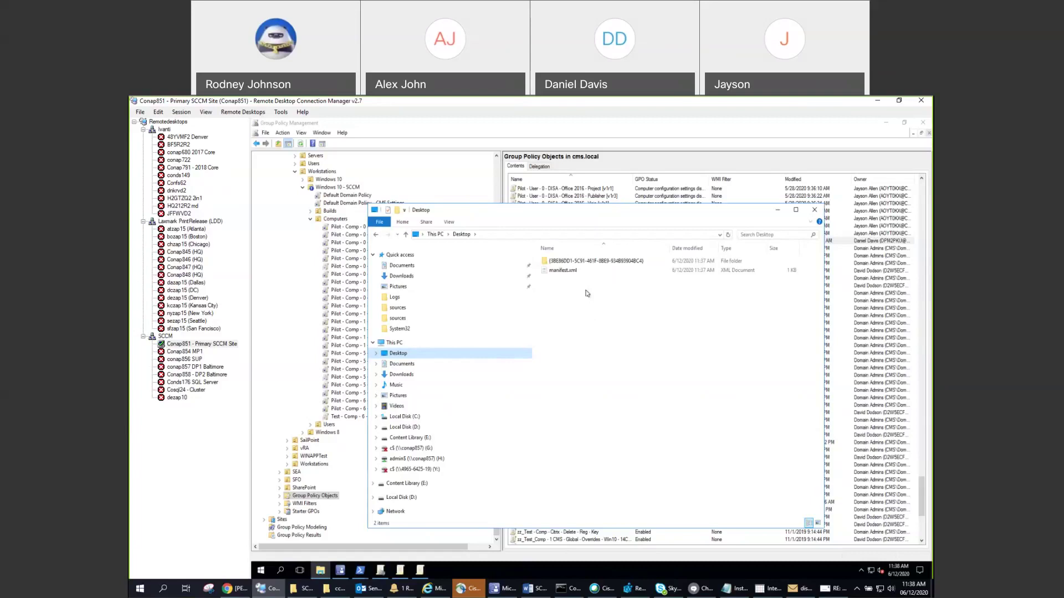
Browse the policy backup folder down to DomainSysvol\GPO\Machine\Microsoft\Windows NT\SecEdit
double_click(576, 261)
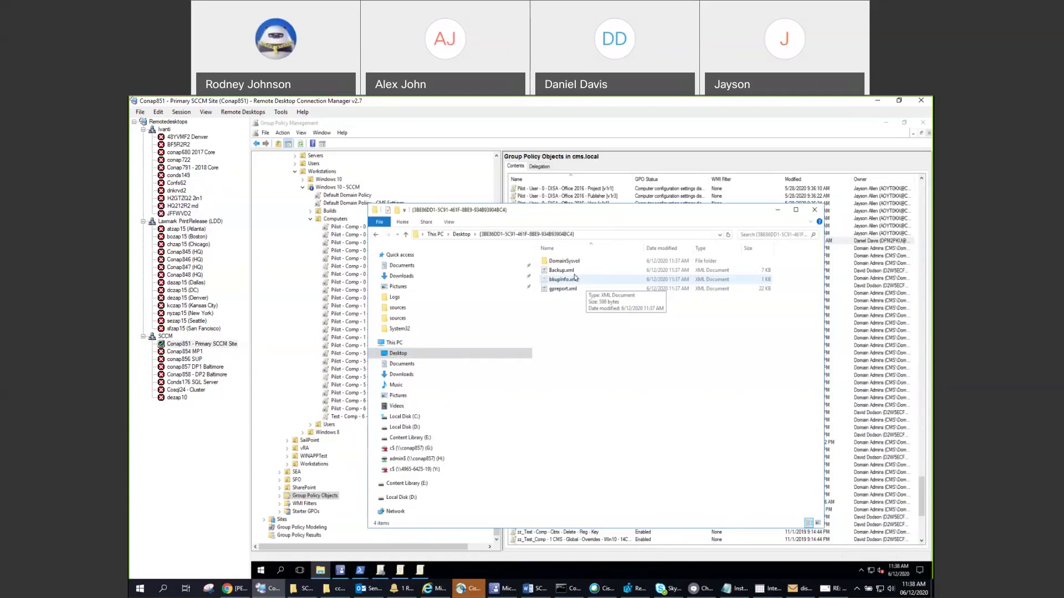
double_click(573, 264)
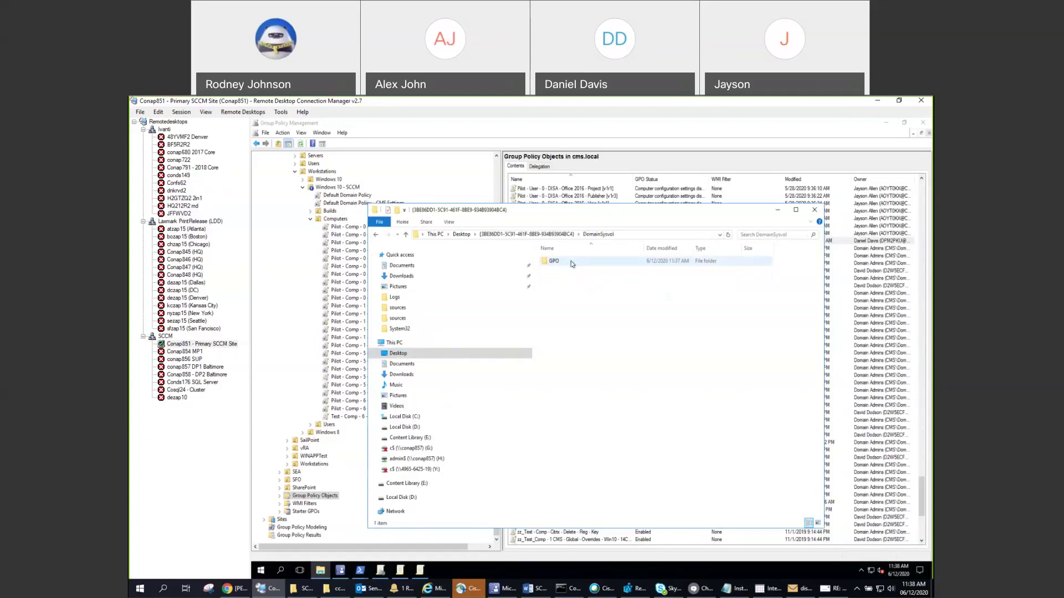
double_click(572, 264)
double_click(569, 271)
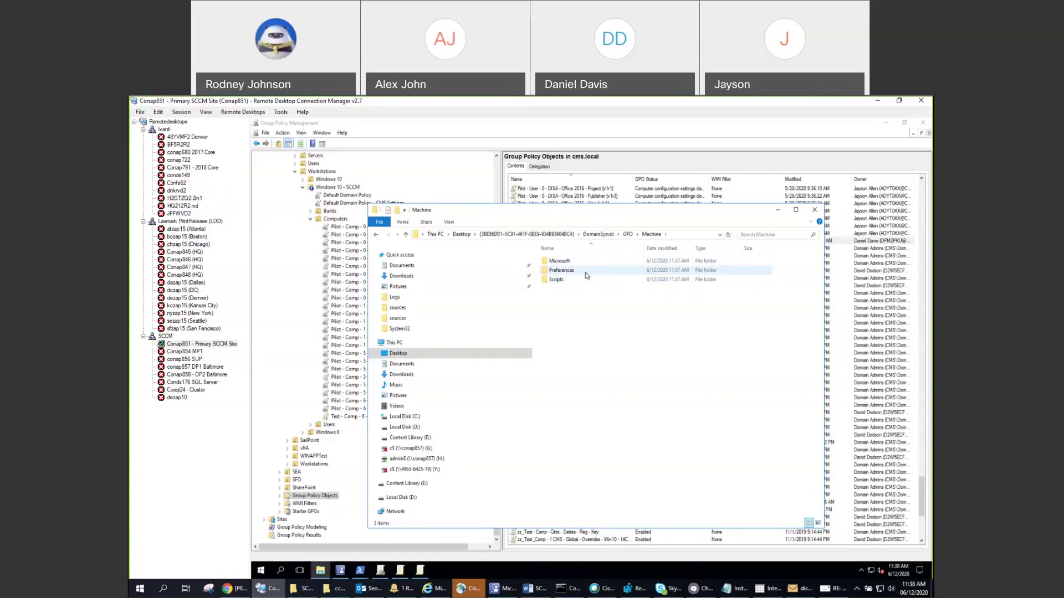
left_click(567, 264)
double_click(567, 264)
double_click(571, 265)
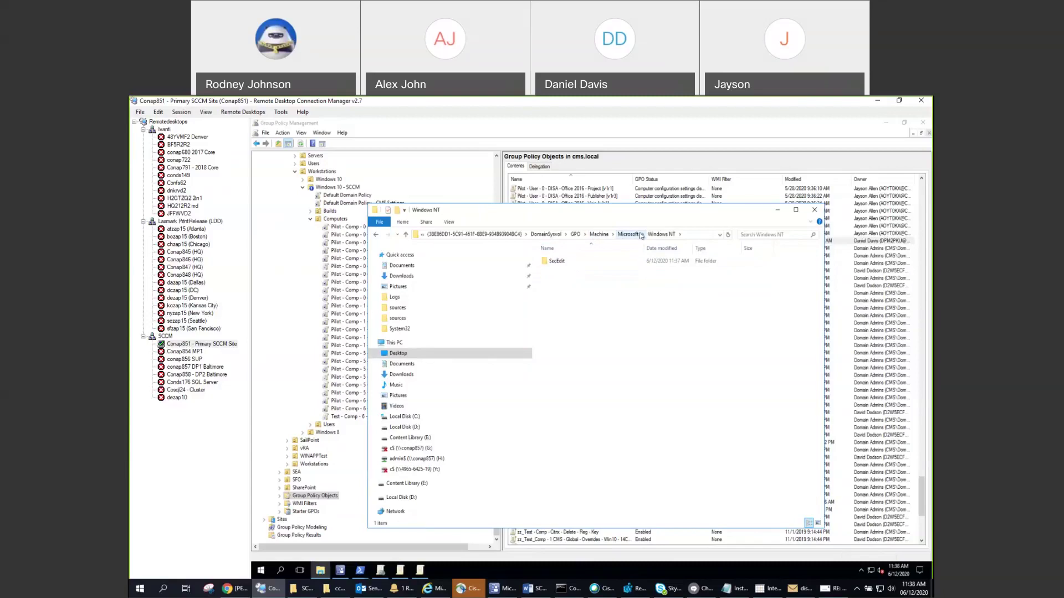
double_click(556, 261)
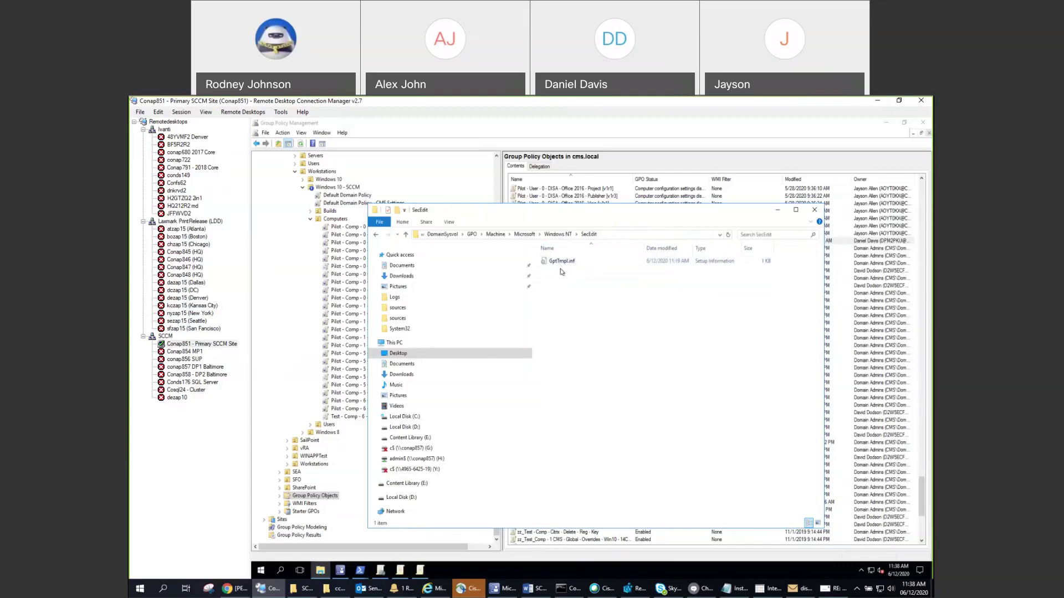
Open GptTmpl.inf in Notepad to examine its contents, and close it again
right_click(558, 262)
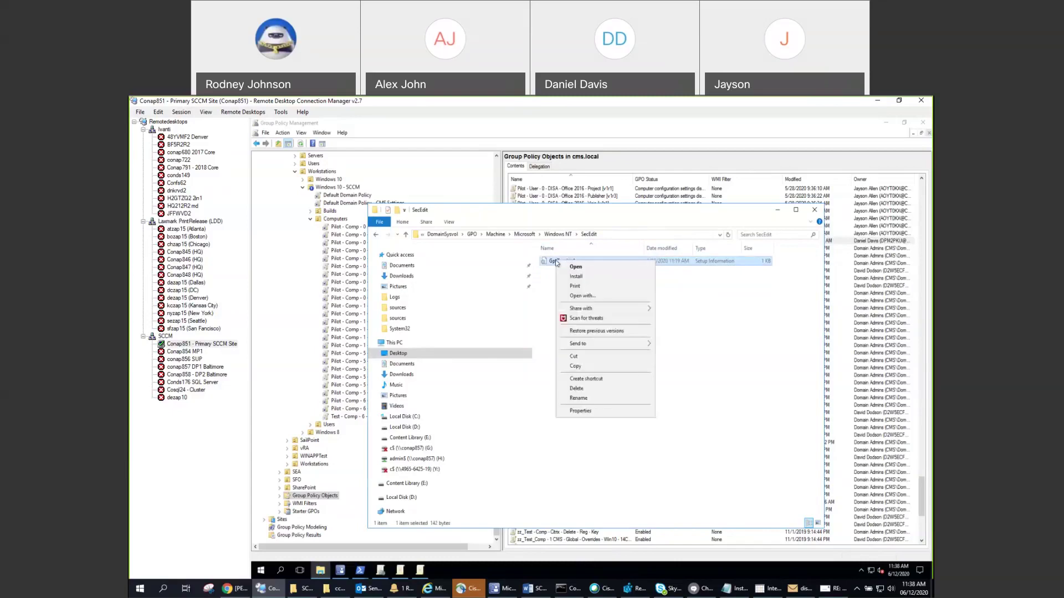
left_click(575, 266)
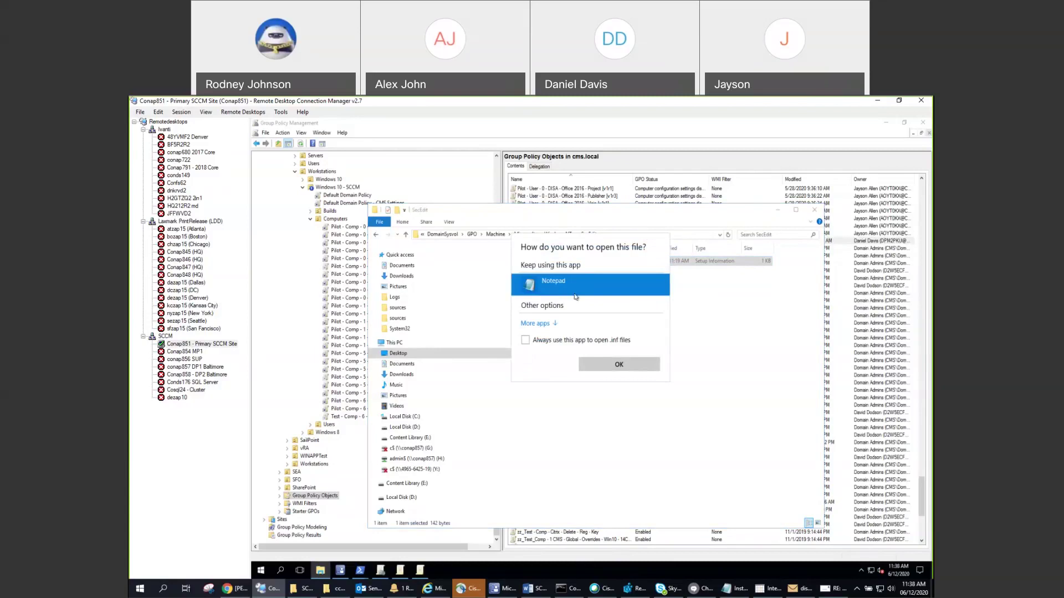
double_click(575, 295)
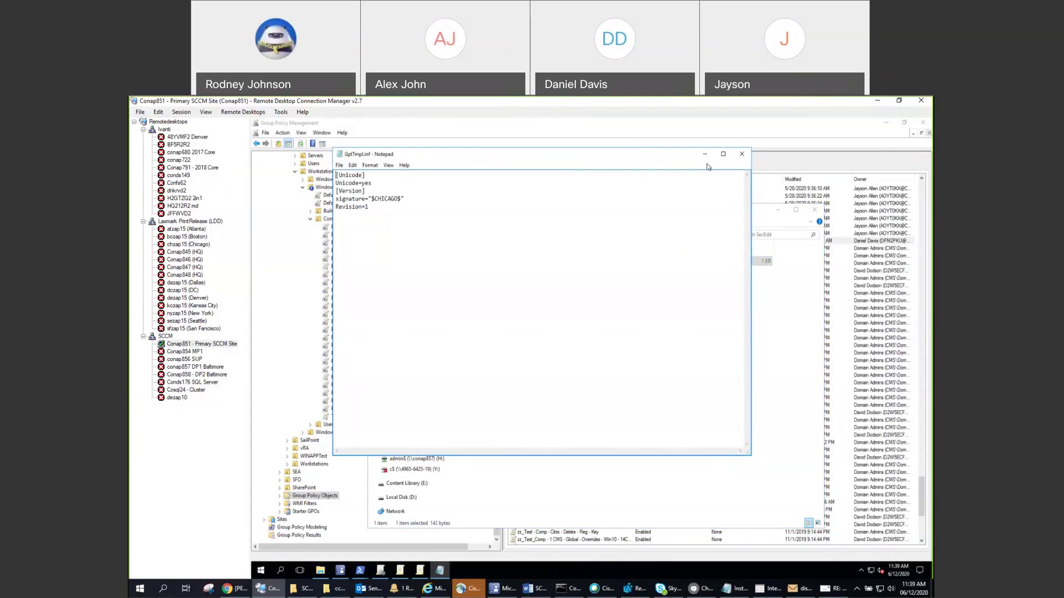
left_click(742, 154)
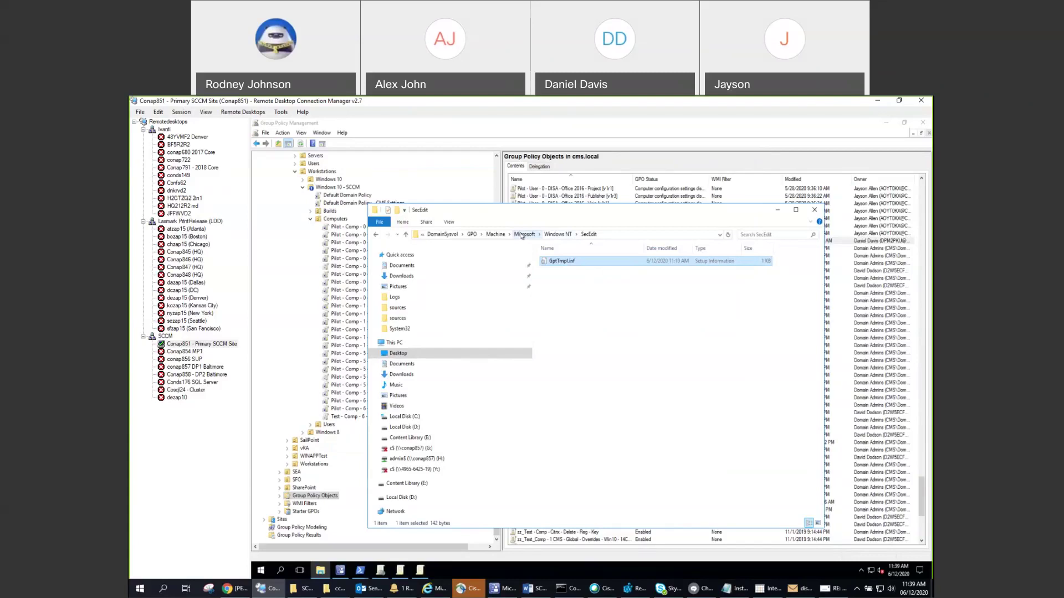
Go back to the backup's Machine folder and open Preferences\Services to look for the service preference file
left_click(493, 235)
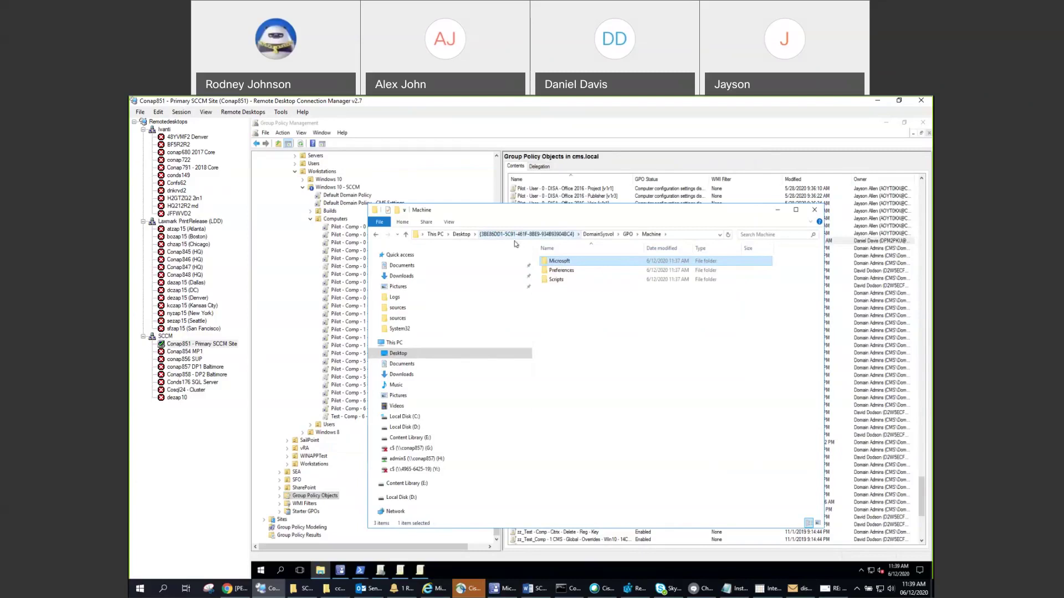
double_click(561, 271)
left_click(554, 262)
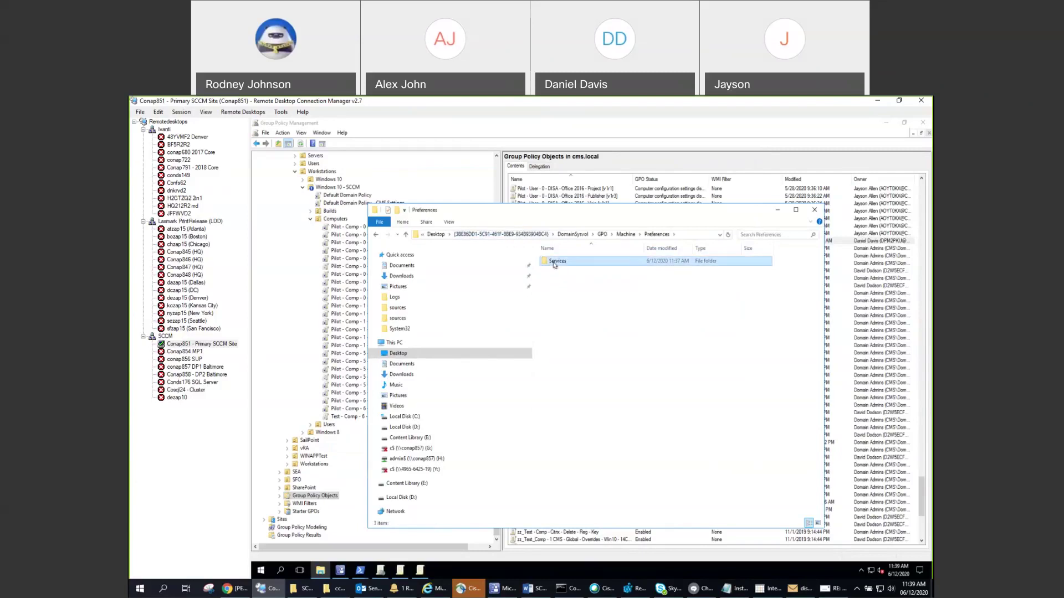
double_click(554, 262)
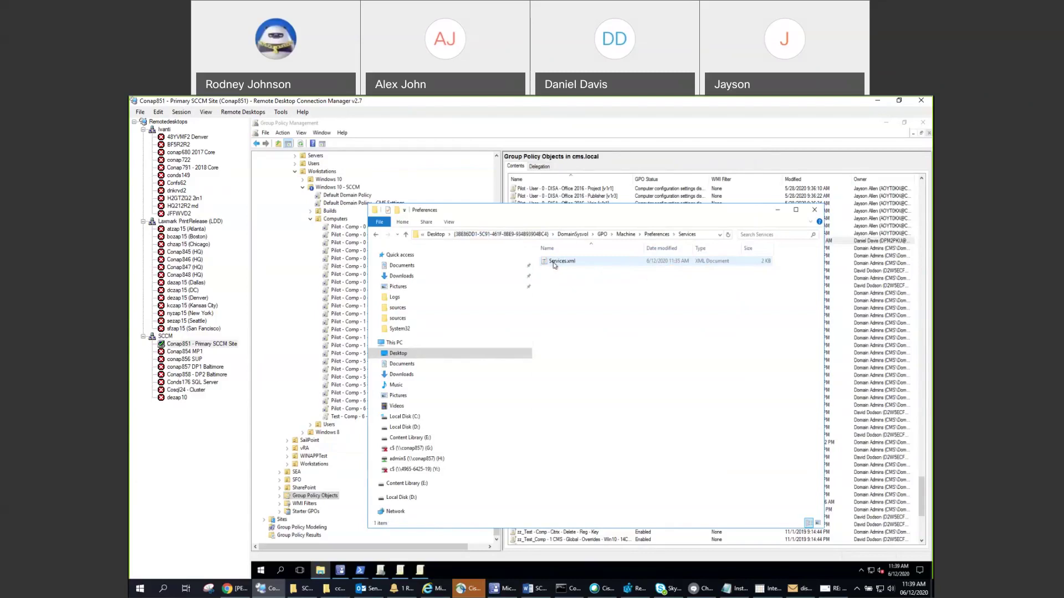
Return to the policy backup's root folder and browse down to DomainSysvol\GPO\Machine\Preferences\Services
left_click(510, 235)
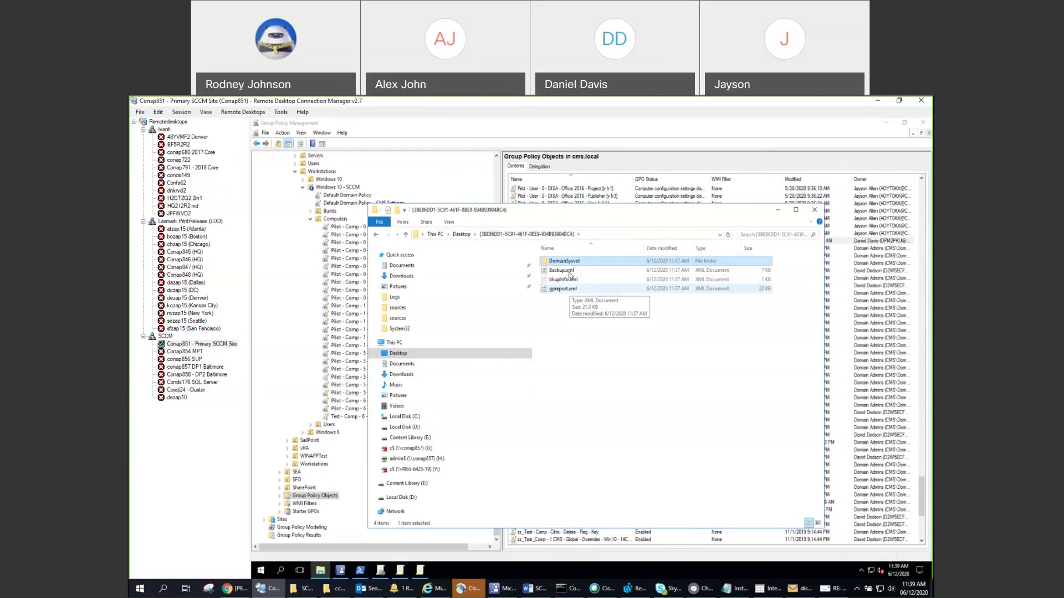
double_click(554, 261)
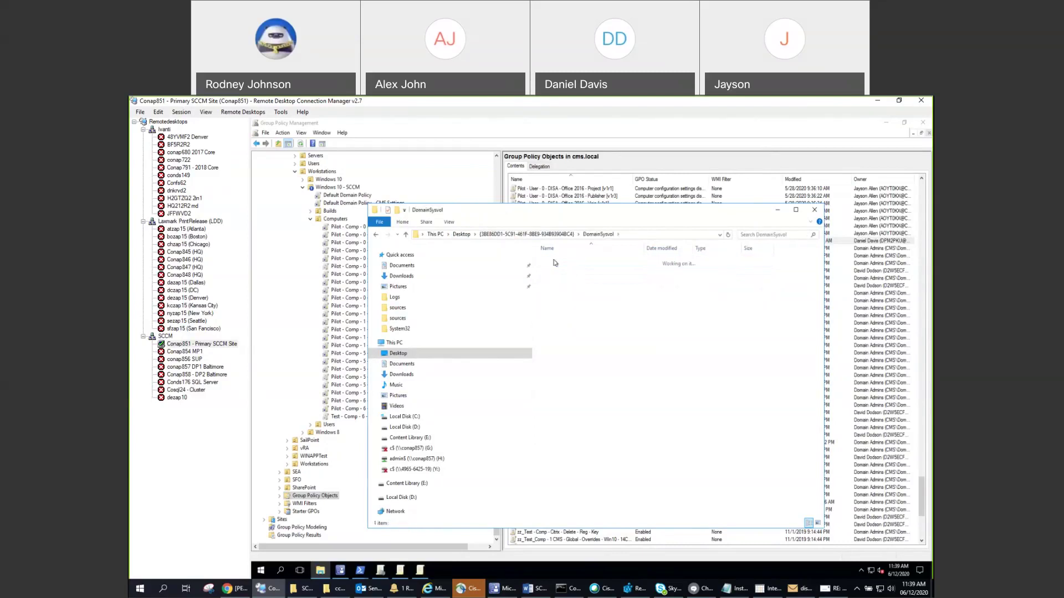
double_click(555, 262)
double_click(561, 261)
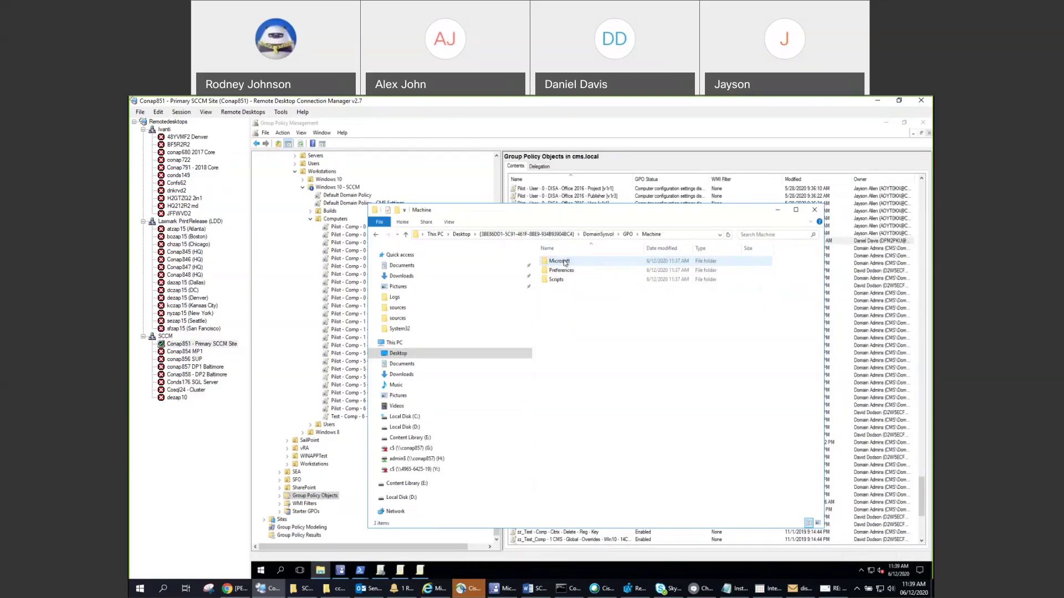
double_click(561, 270)
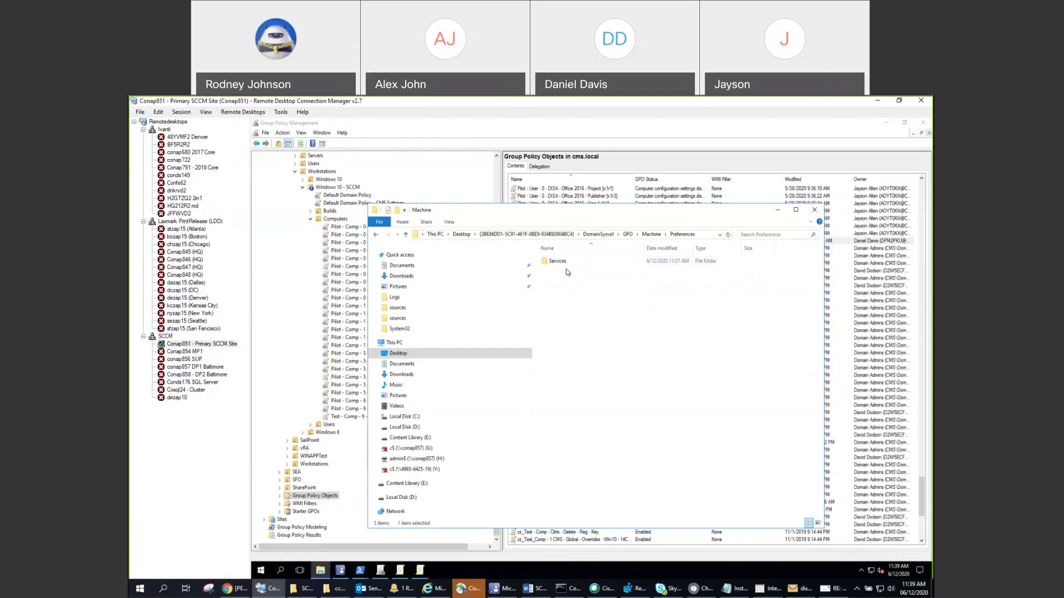
double_click(557, 261)
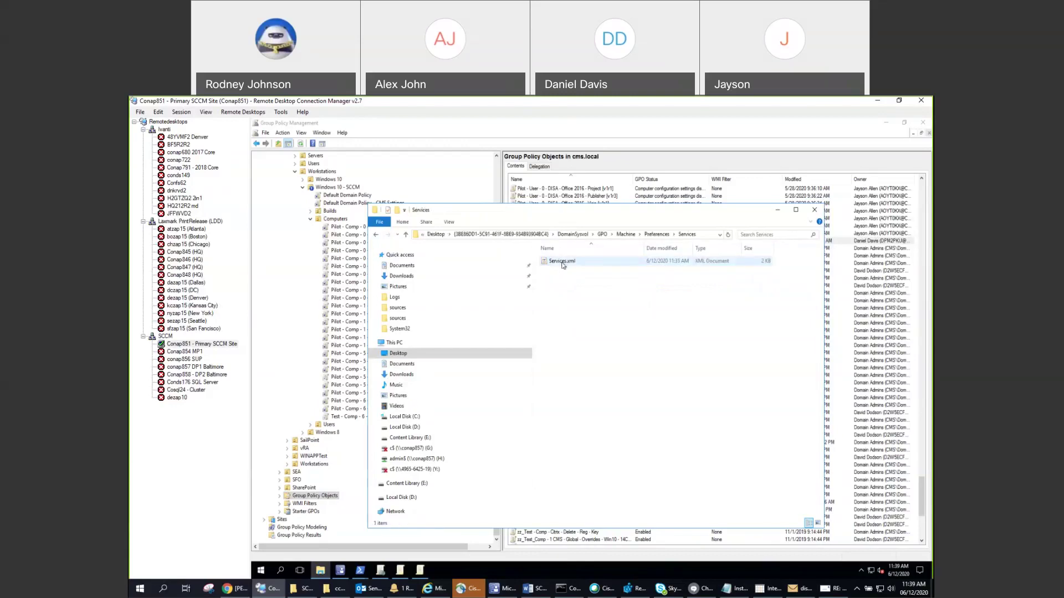
Open Services.xml in a maximized Notepad window, examine both service entries across their full width, and close the file
right_click(562, 266)
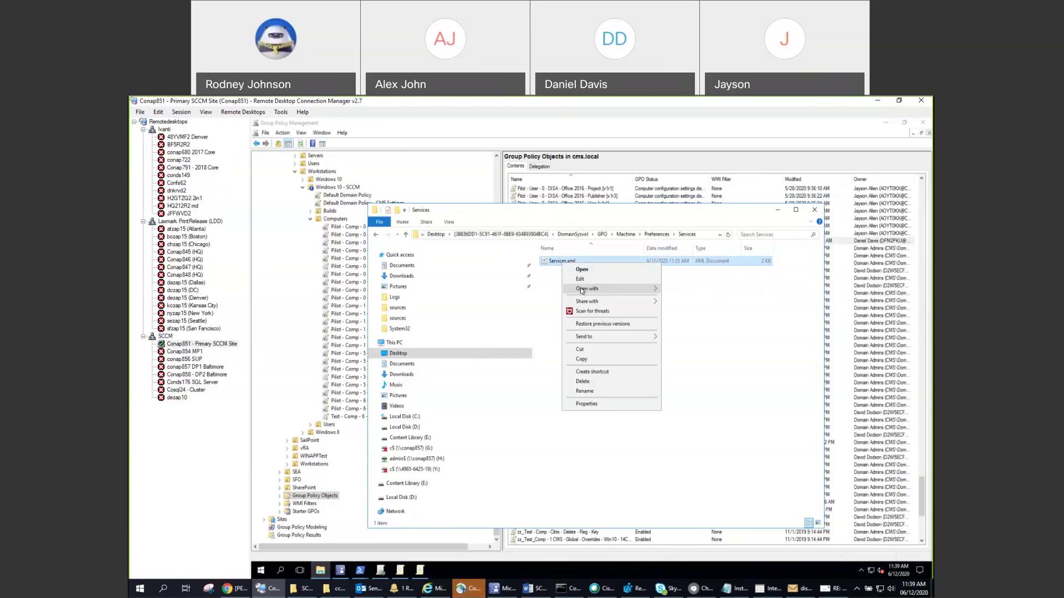
left_click(671, 300)
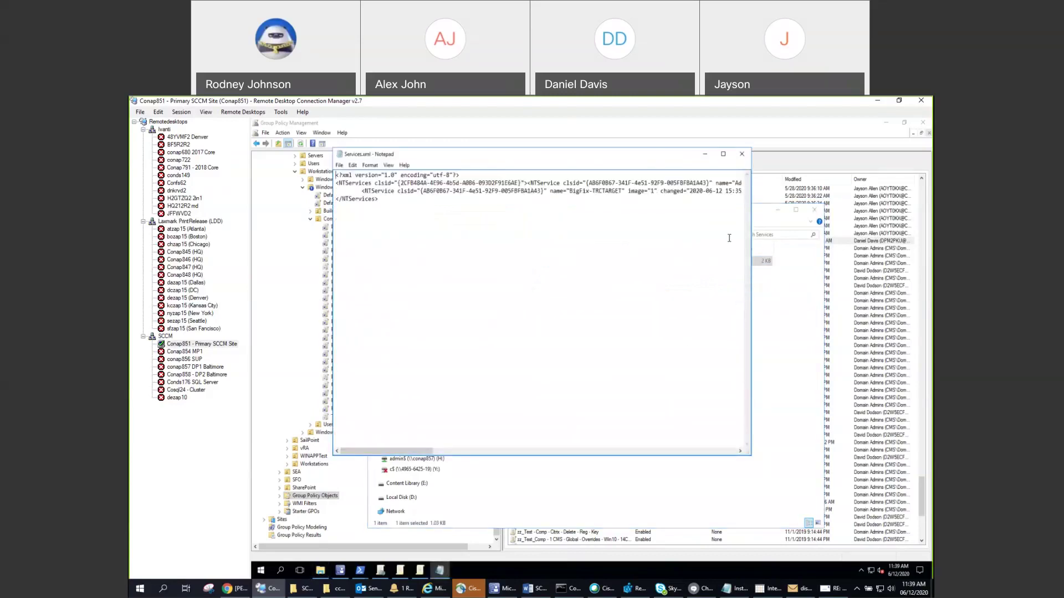
key("super+Up")
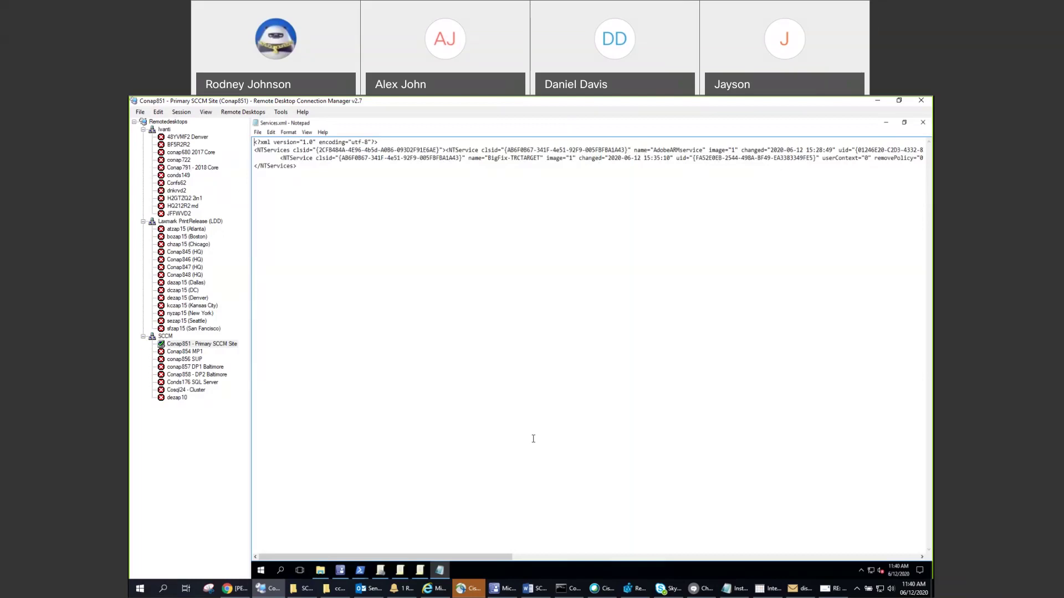
left_click_drag(482, 557, 553, 557)
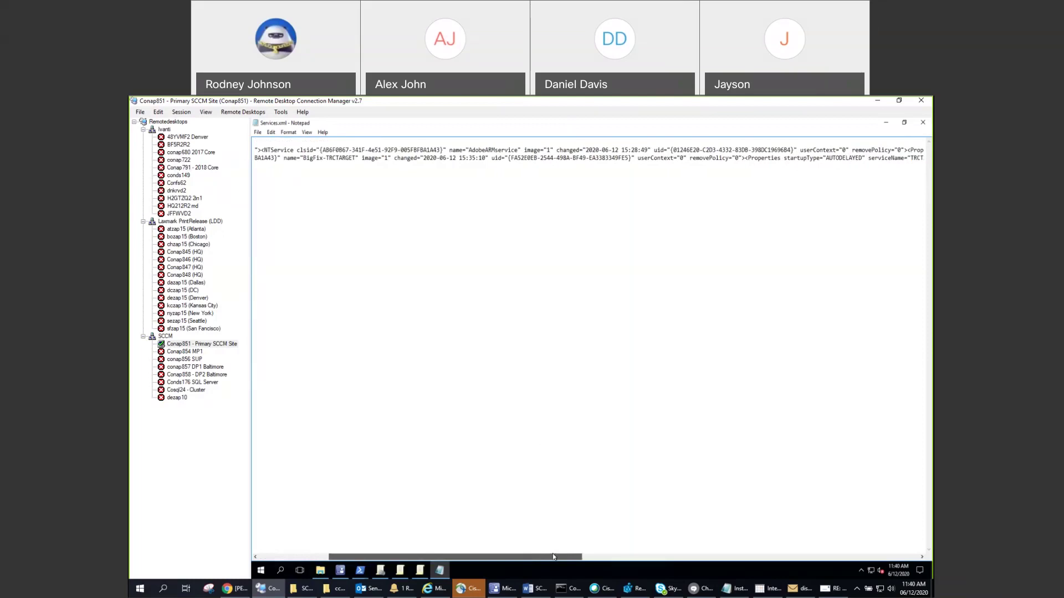
left_click_drag(553, 557, 637, 558)
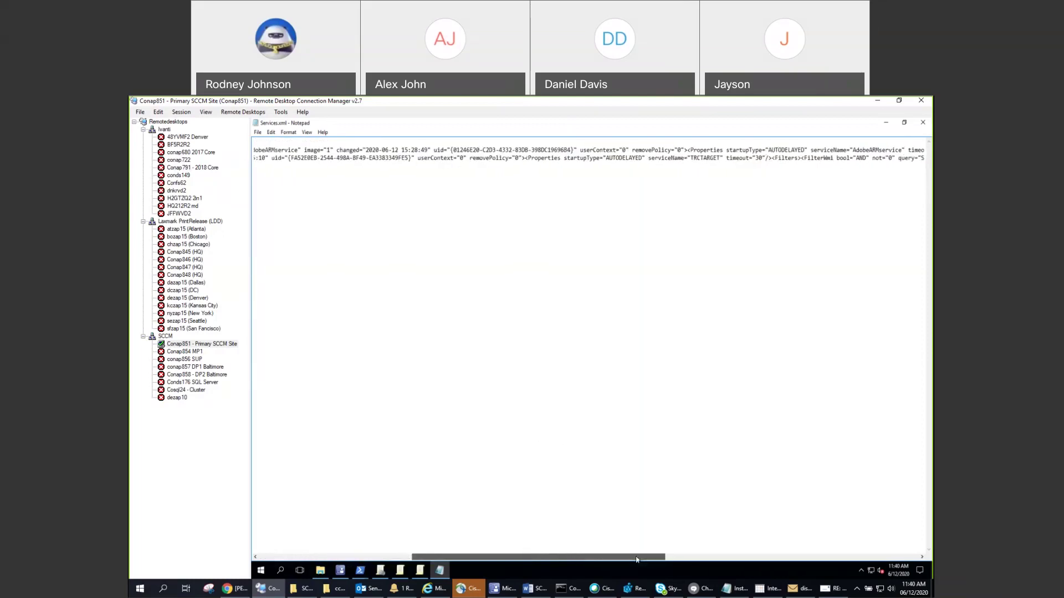
left_click_drag(637, 559, 853, 552)
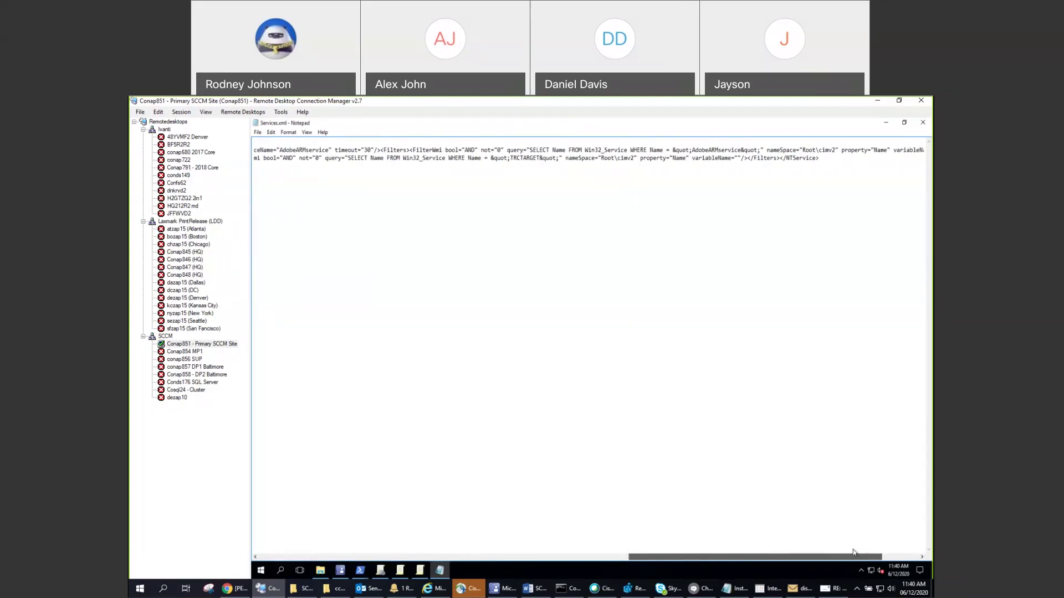
left_click_drag(853, 552, 457, 401)
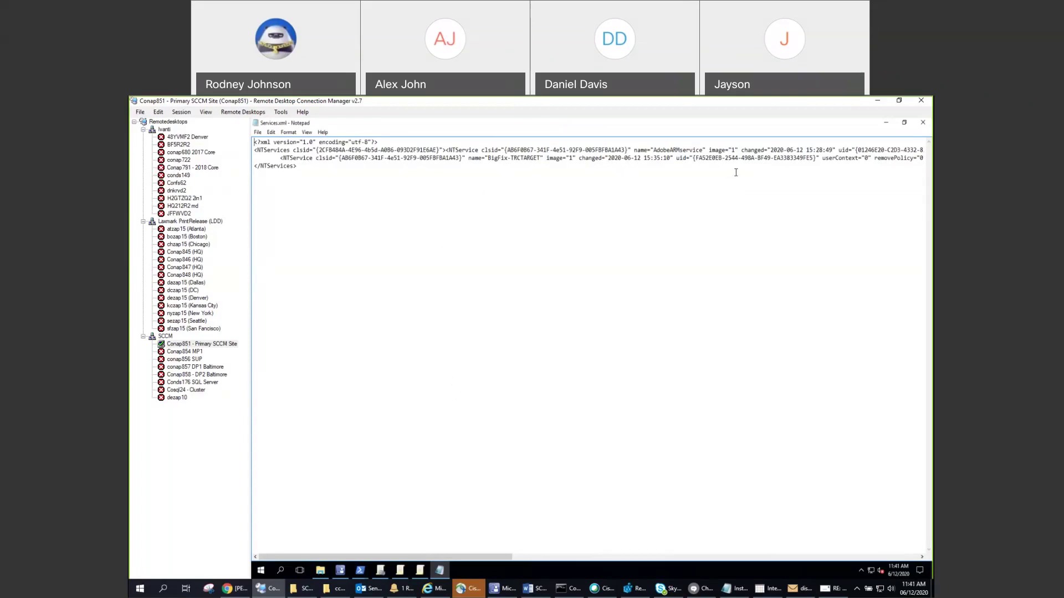
left_click(923, 122)
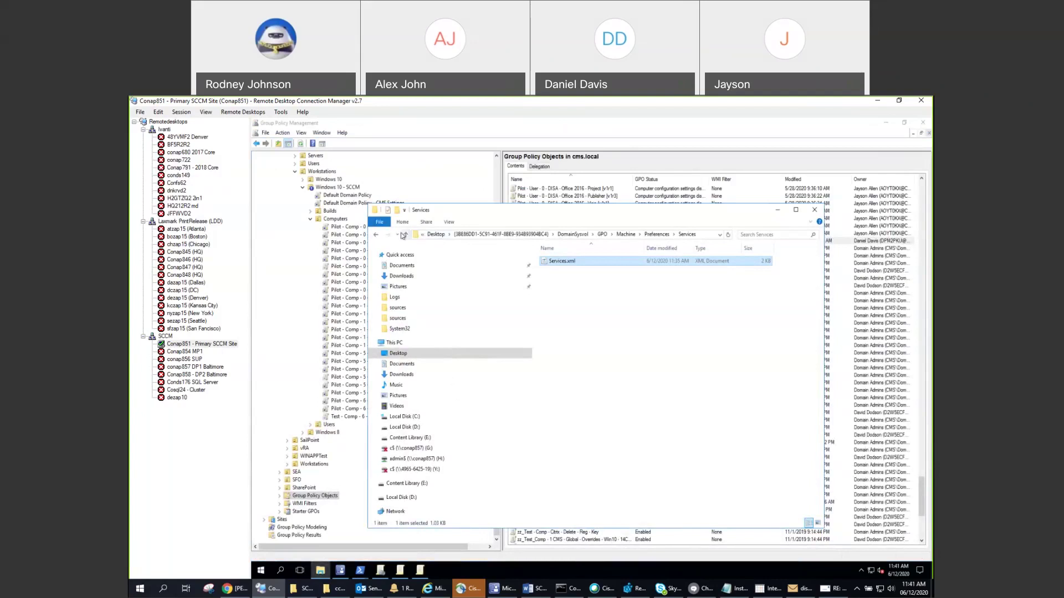
Check the Startup and Shutdown folders under the backup's Machine\Scripts folder, and return to the Machine folder
left_click(404, 234)
left_click(404, 234)
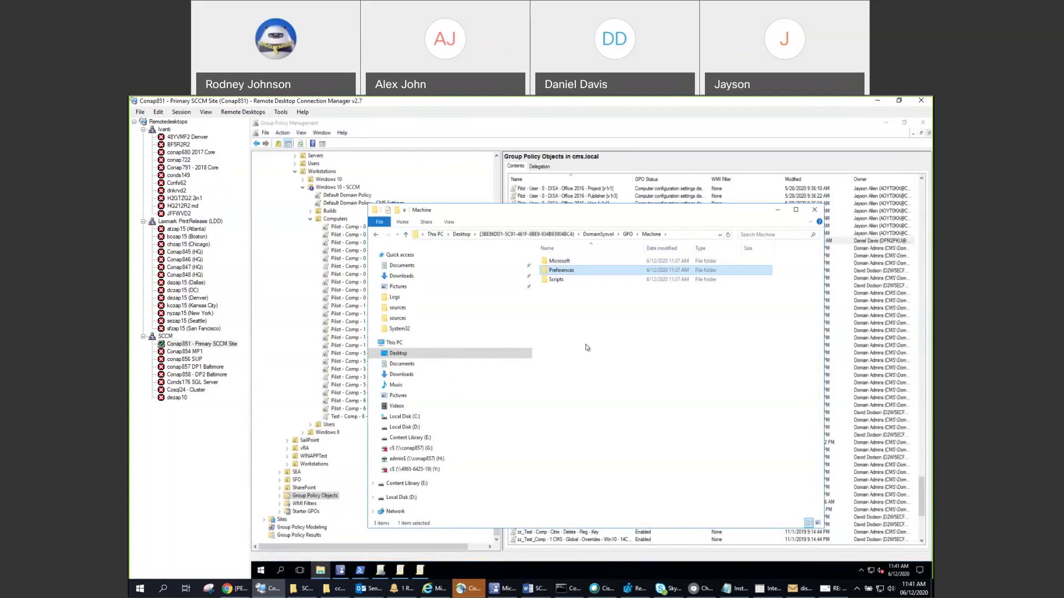
left_click(557, 280)
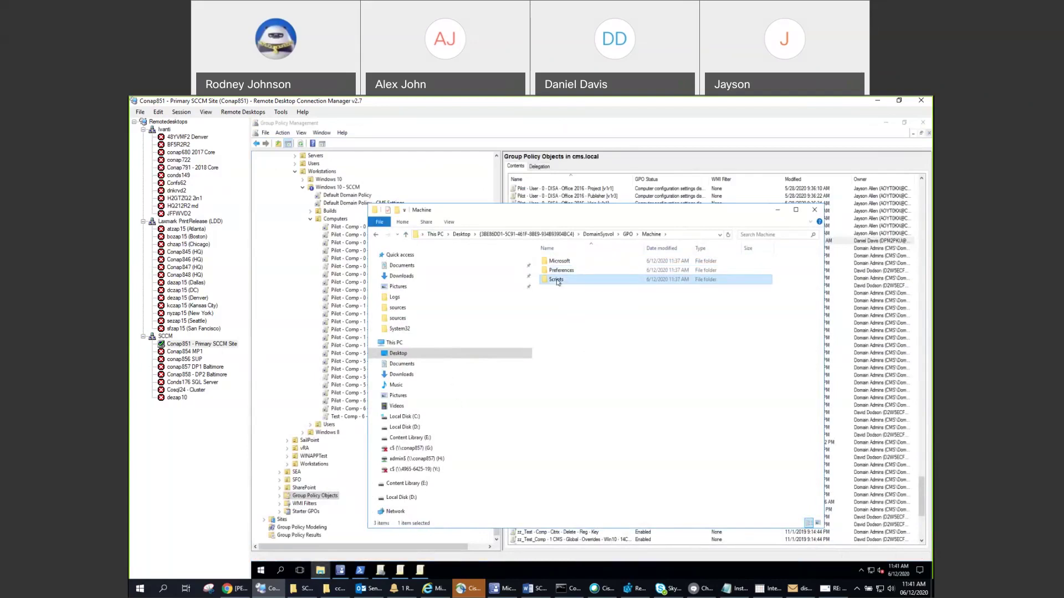
double_click(556, 281)
double_click(560, 271)
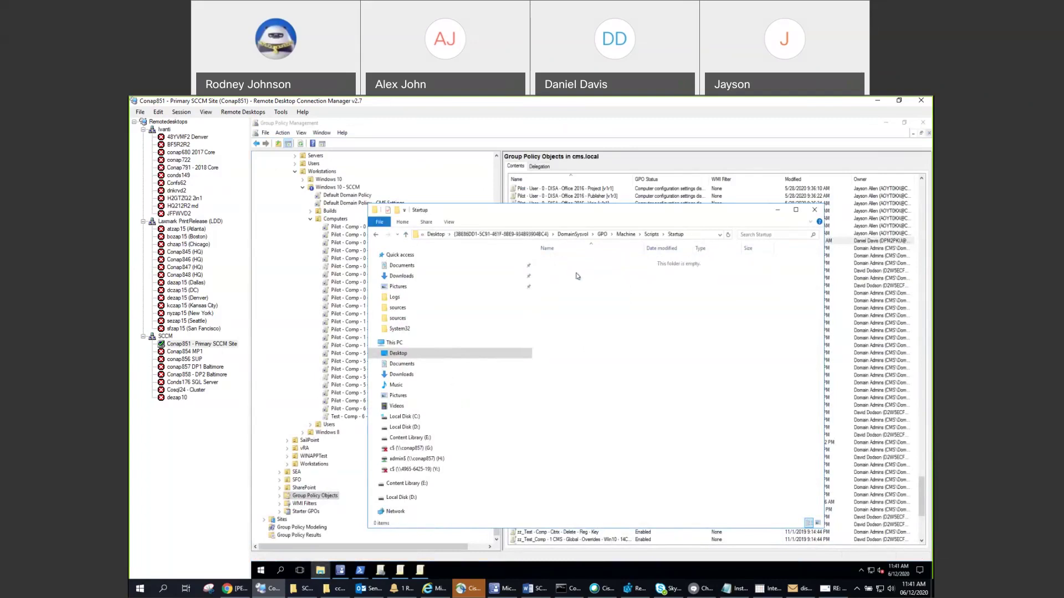
left_click(406, 234)
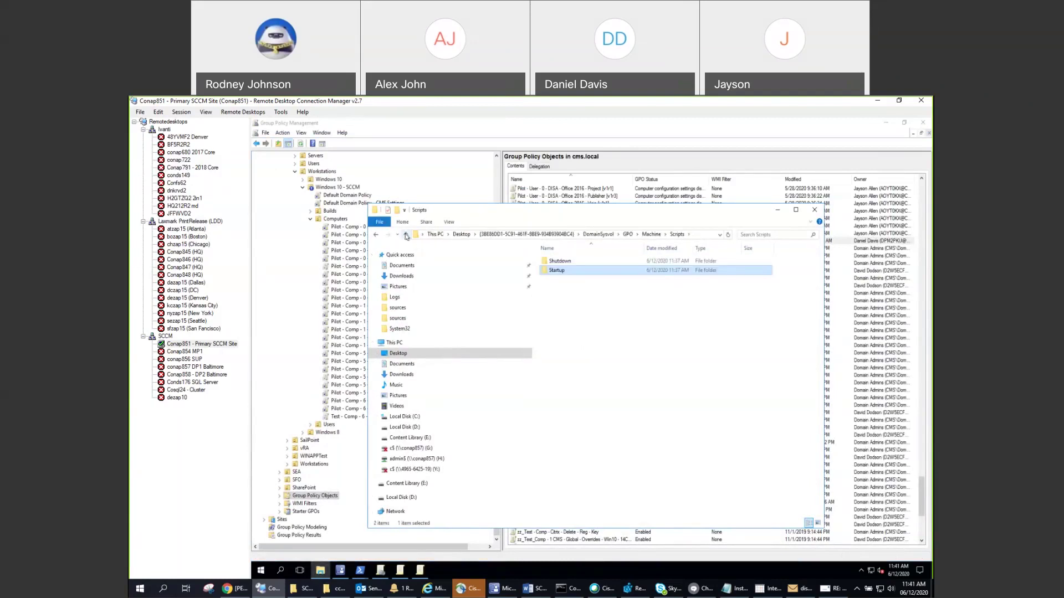
double_click(557, 261)
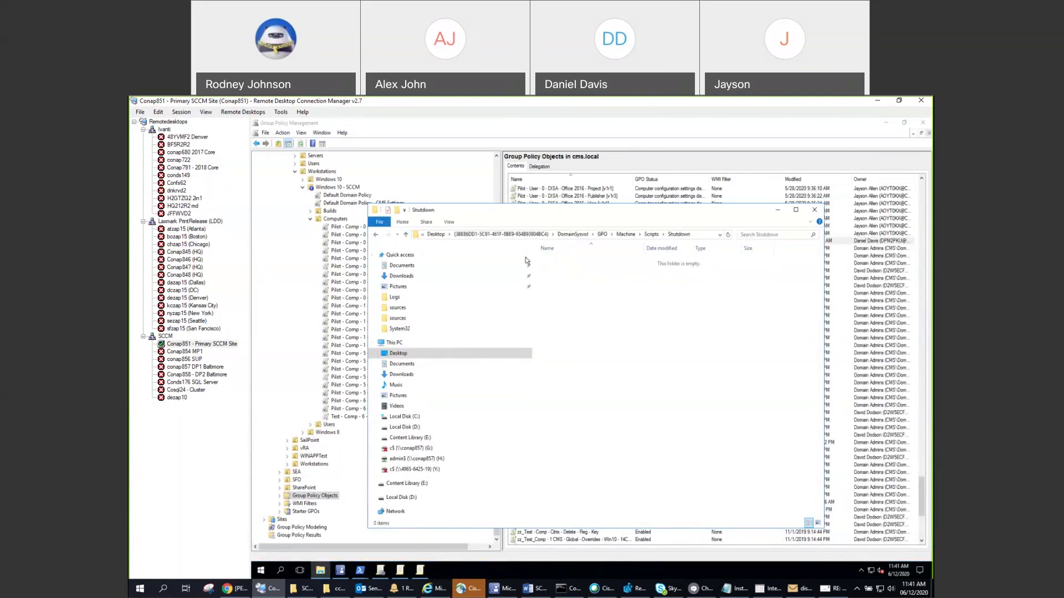
double_click(406, 235)
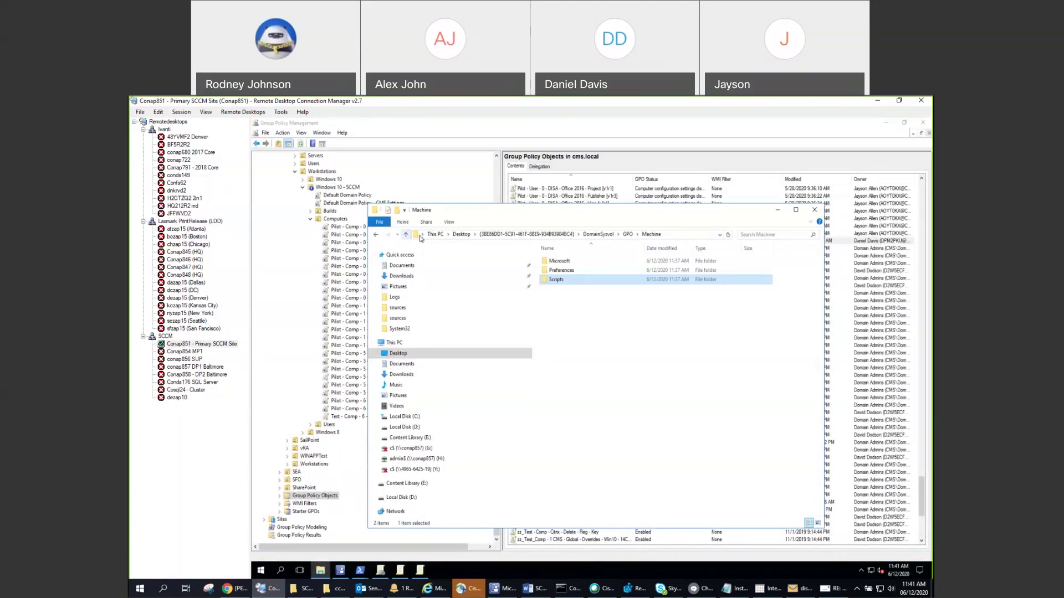
Open GptTmpl.inf from Microsoft\Windows NT\SecEdit in Notepad to examine its contents again, and close it
double_click(555, 261)
double_click(555, 261)
double_click(555, 261)
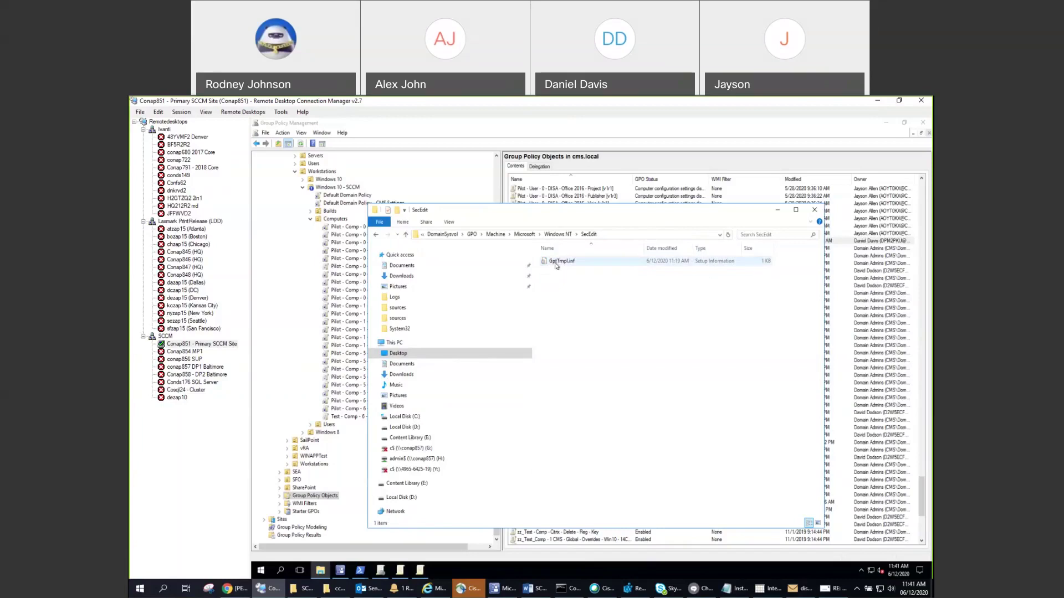
right_click(556, 266)
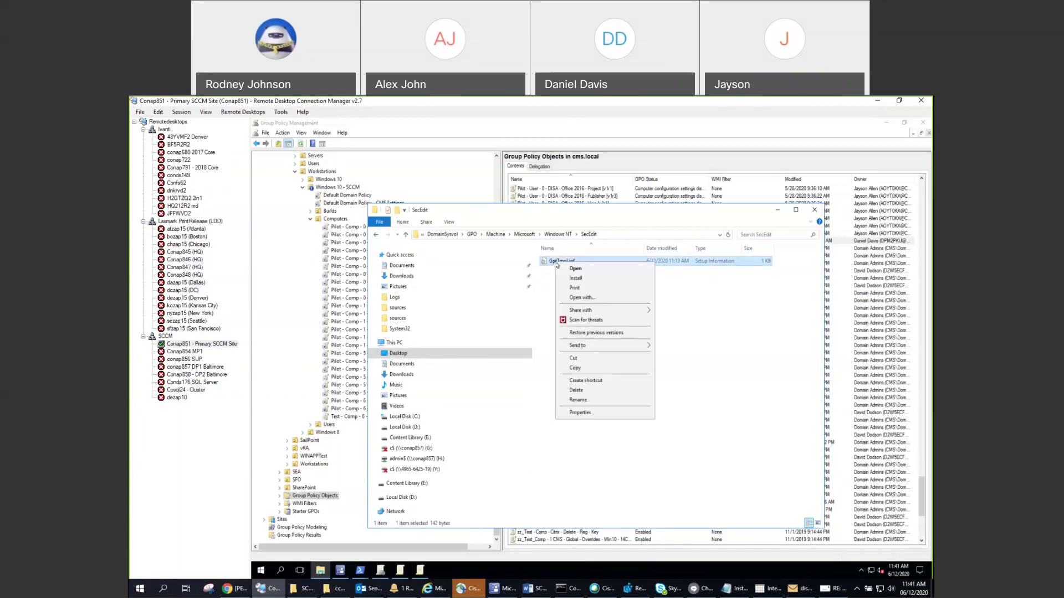
left_click(567, 299)
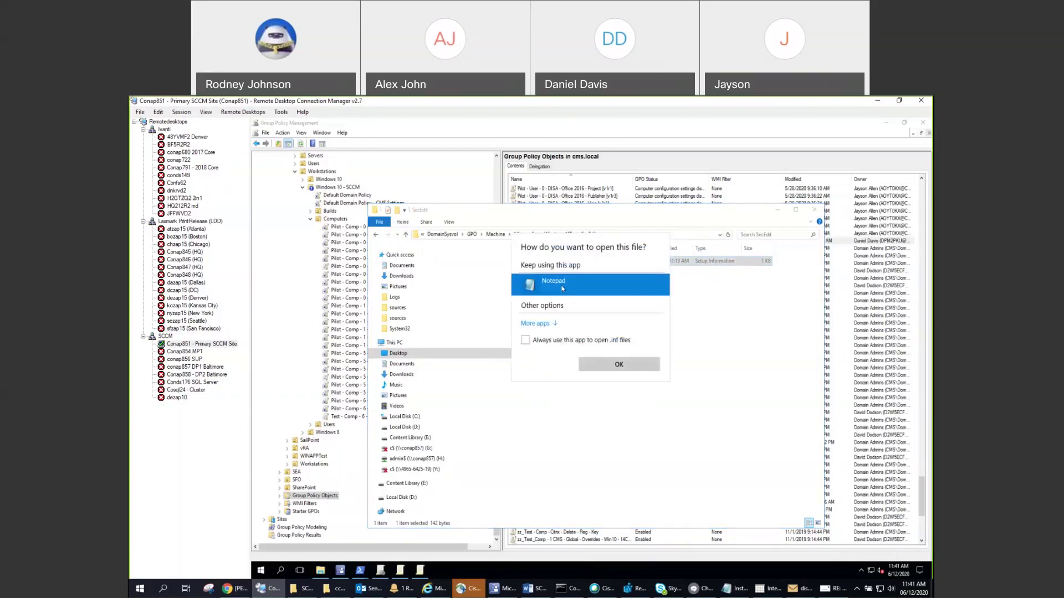
double_click(562, 288)
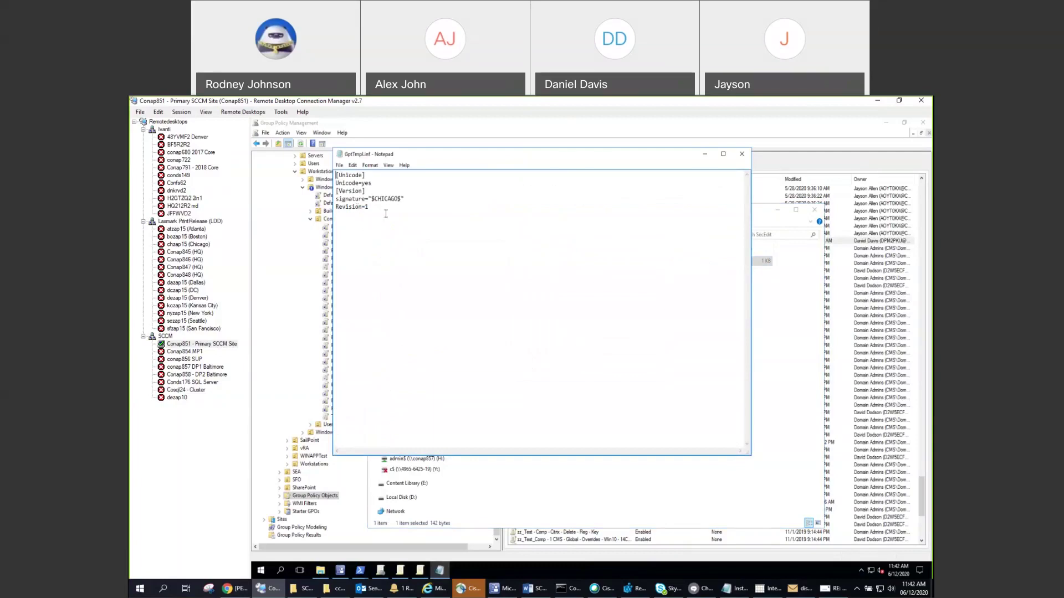
left_click(742, 155)
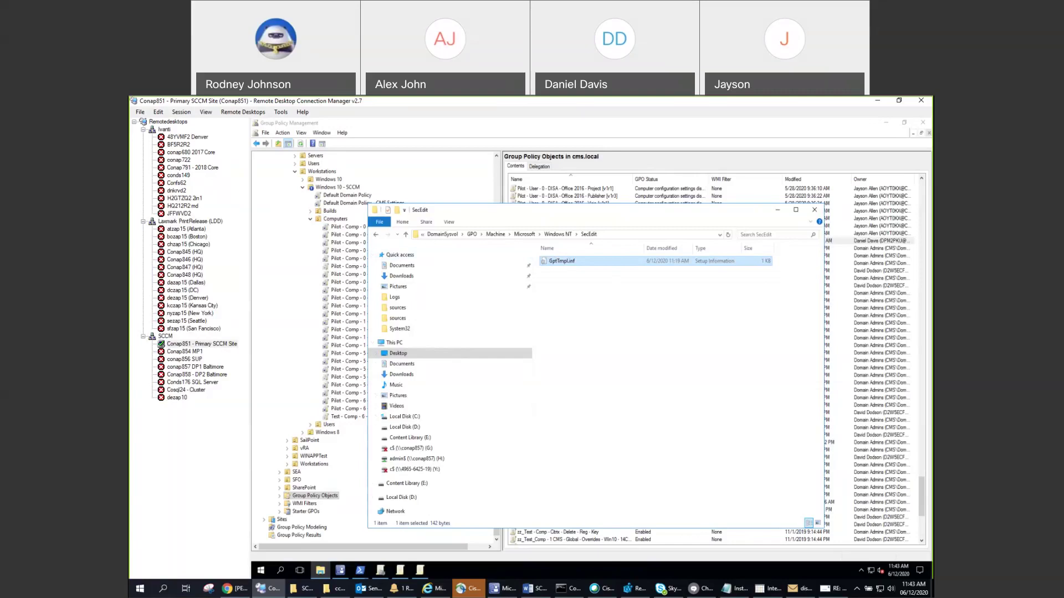
Close File Explorer, minimize Group Policy Management and switch to the Outlook message listing the service commands
left_click(815, 210)
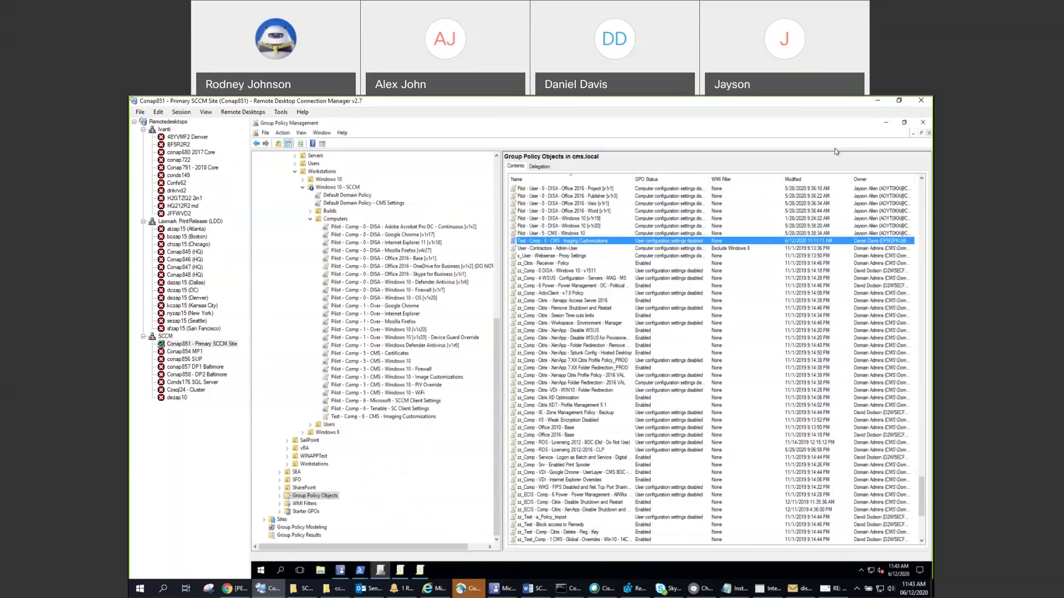
left_click(886, 122)
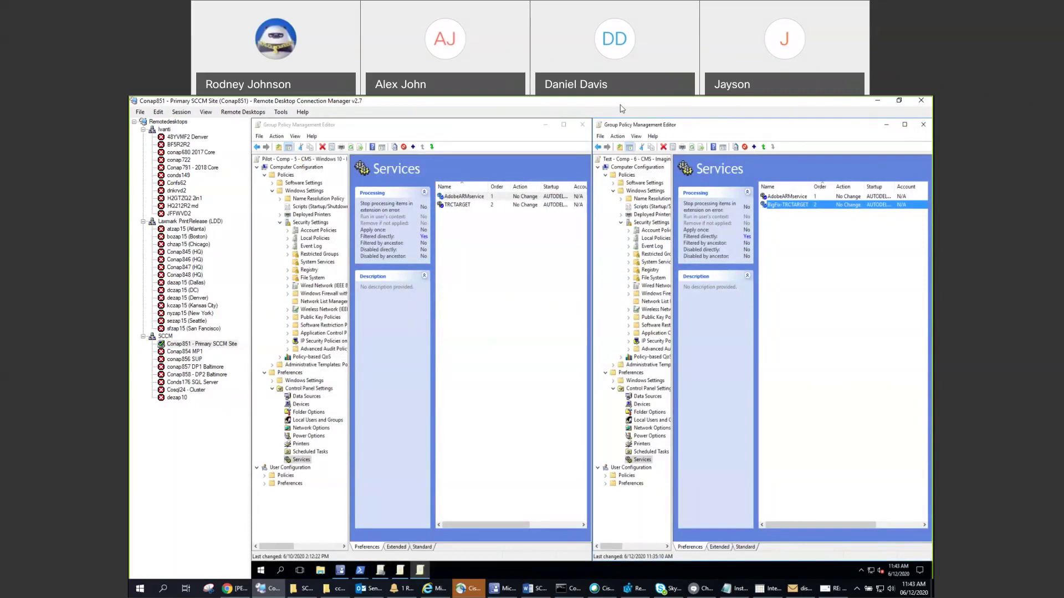
key("alt+Tab")
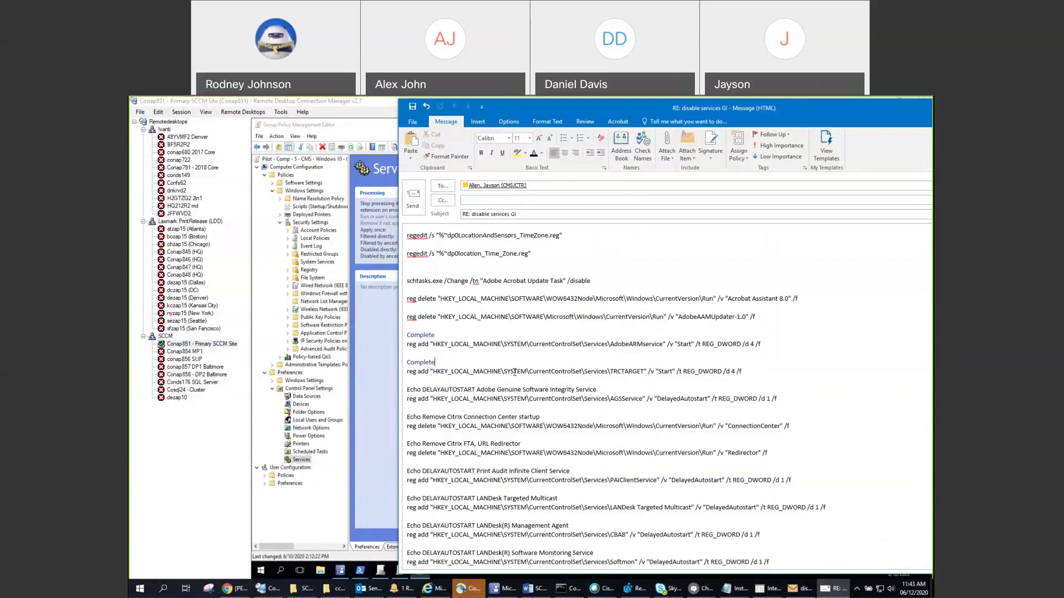
Compare the start settings in the AGSService and TRCTARGET commands, and highlight the AdobeARMservice name in its registry command
left_click_drag(657, 399, 717, 399)
left_click_drag(647, 371, 776, 398)
triple_click(614, 346)
left_click(611, 345)
left_click_drag(610, 346, 663, 346)
left_click_drag(663, 346, 664, 347)
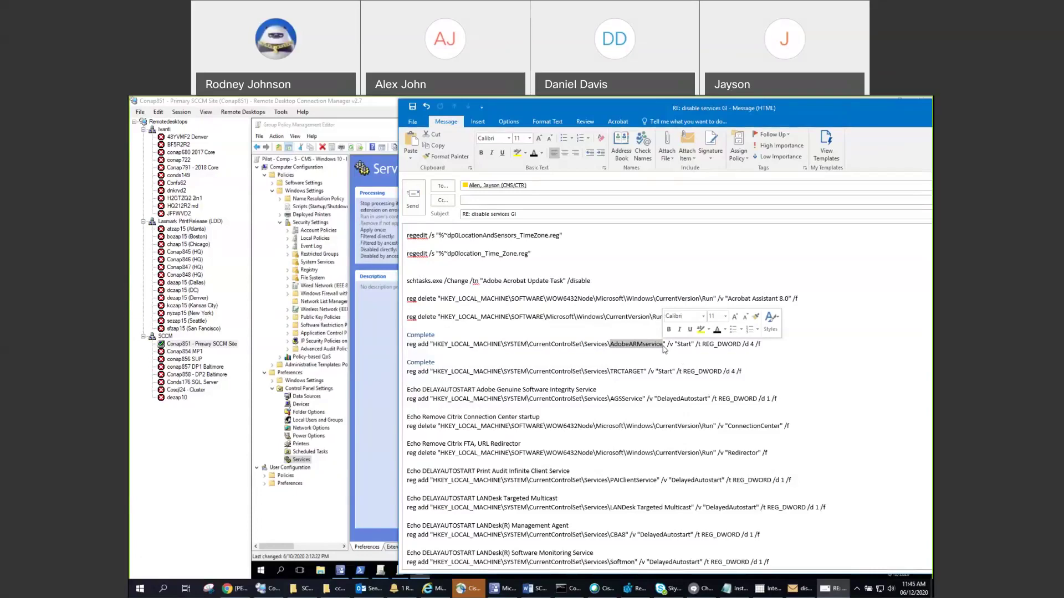
Switch to the Group Policy Management Editor and set the AdobeARMservice startup to Disabled in the test policy's Services preferences
key("alt+Tab")
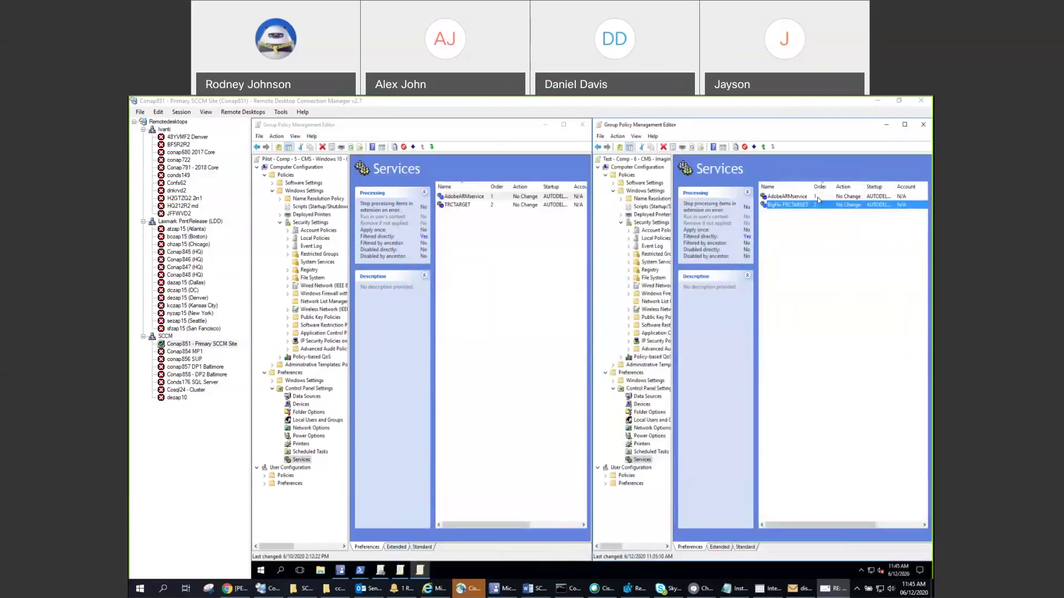
double_click(817, 197)
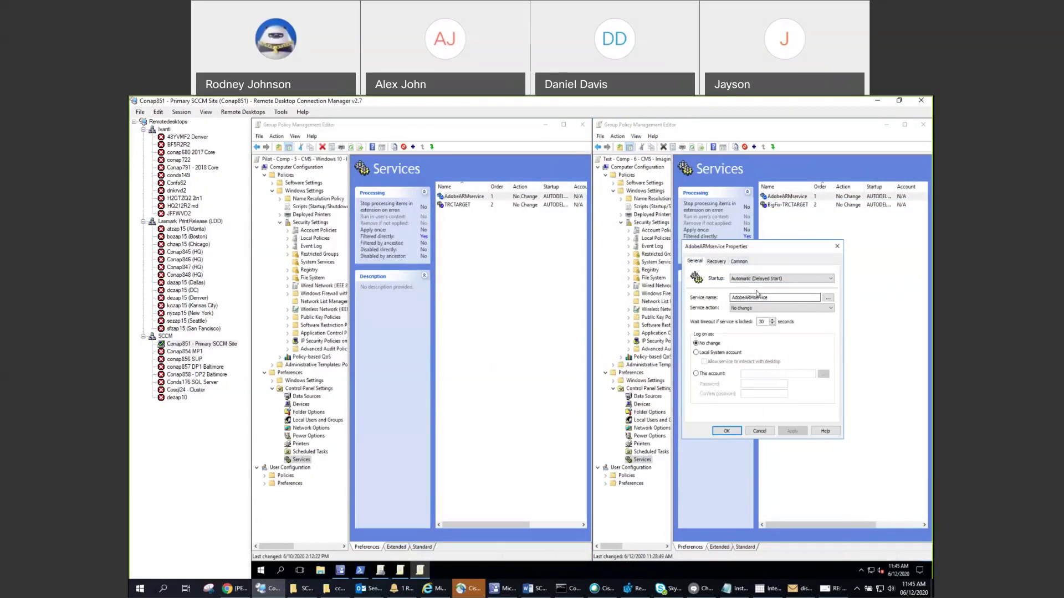
left_click(757, 279)
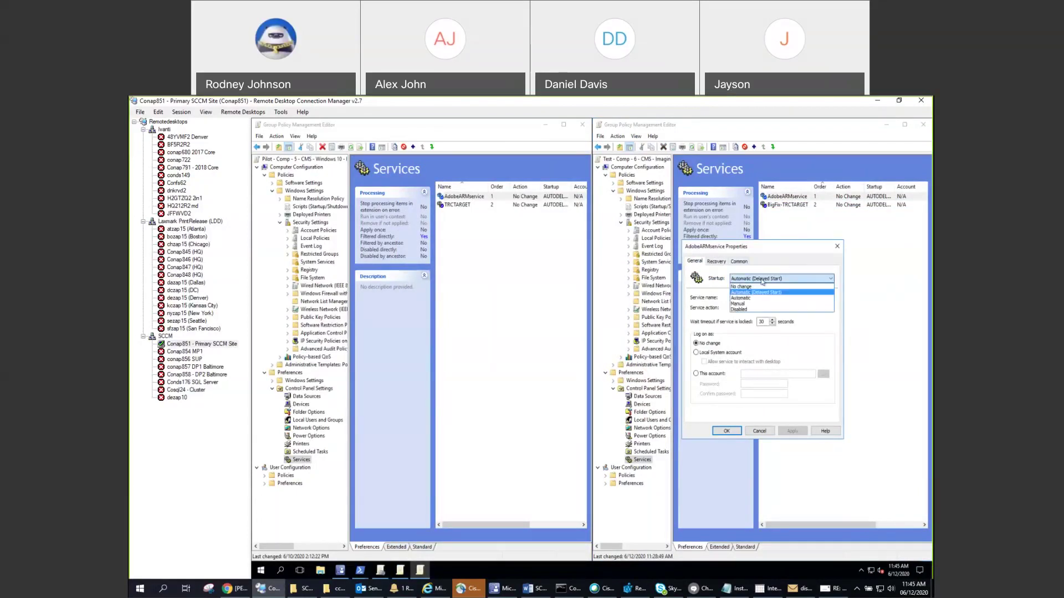
left_click(752, 311)
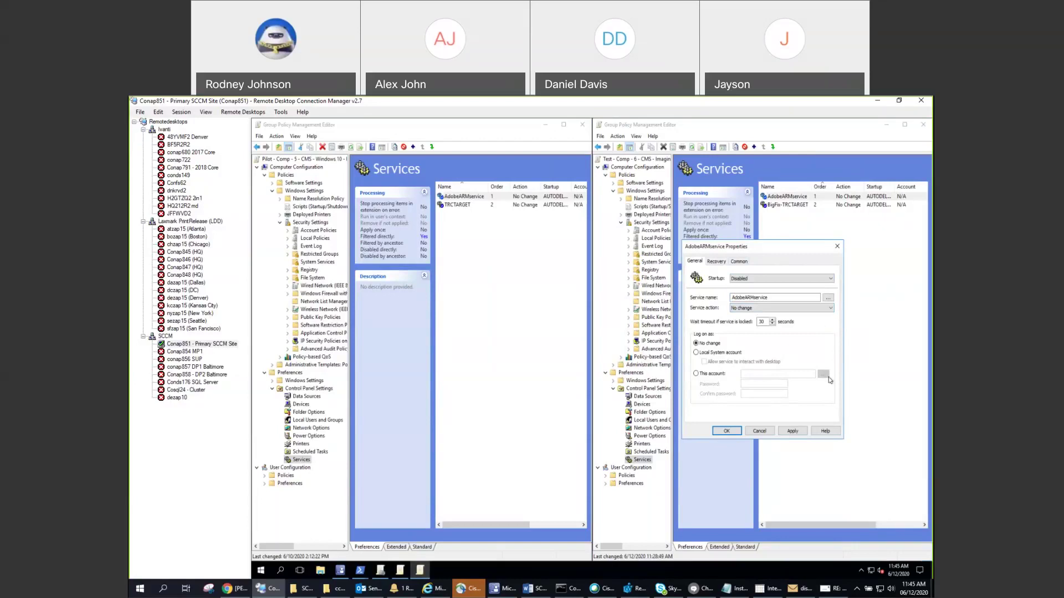
left_click(729, 431)
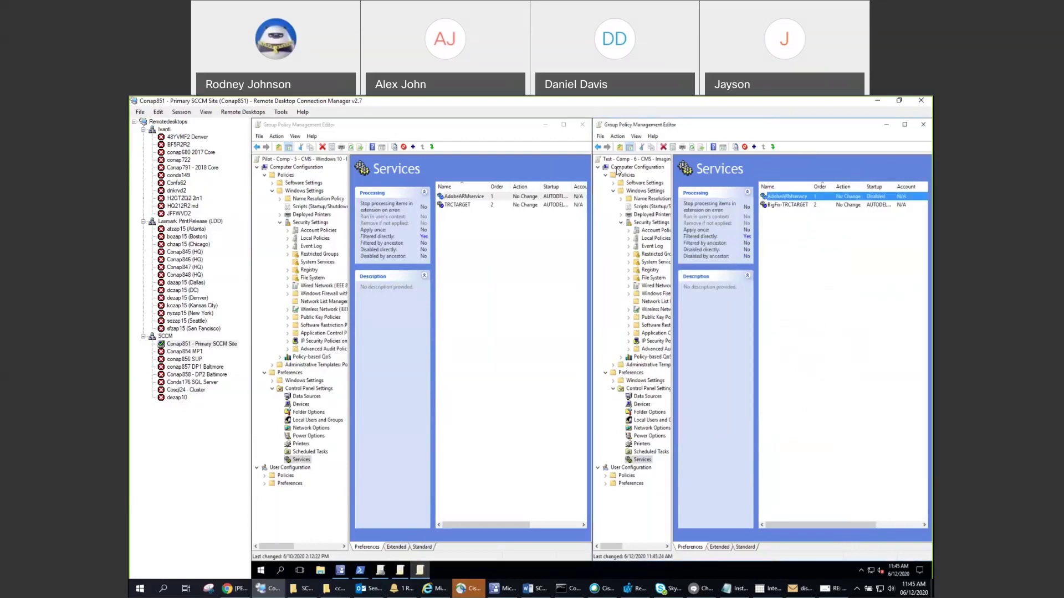
Highlight the AGSService command in the Outlook message and review the BigFix-TRCTARGET item's general properties in the test policy
key("alt+Tab")
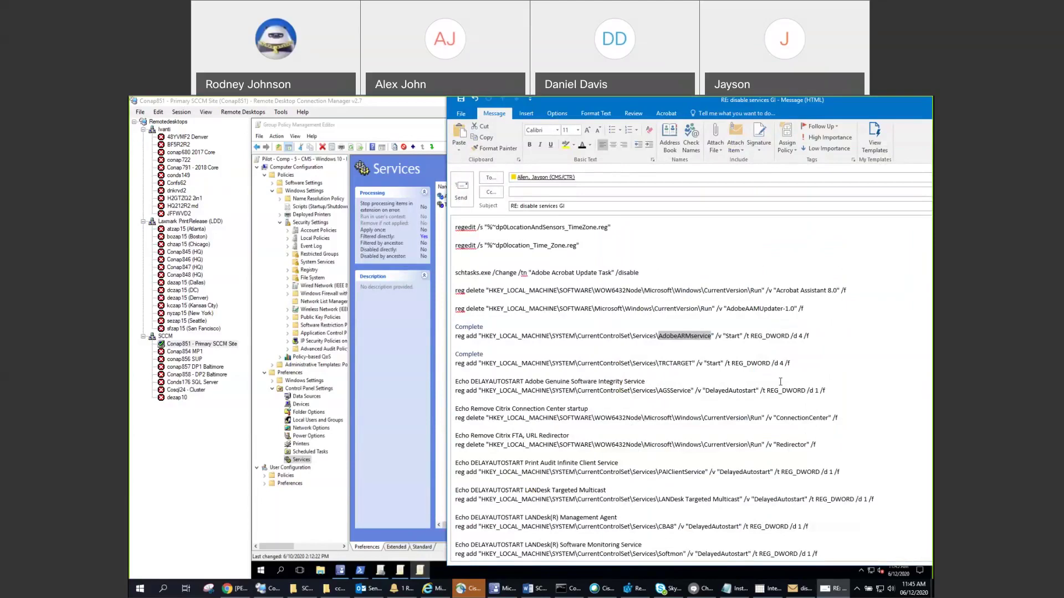
triple_click(830, 391)
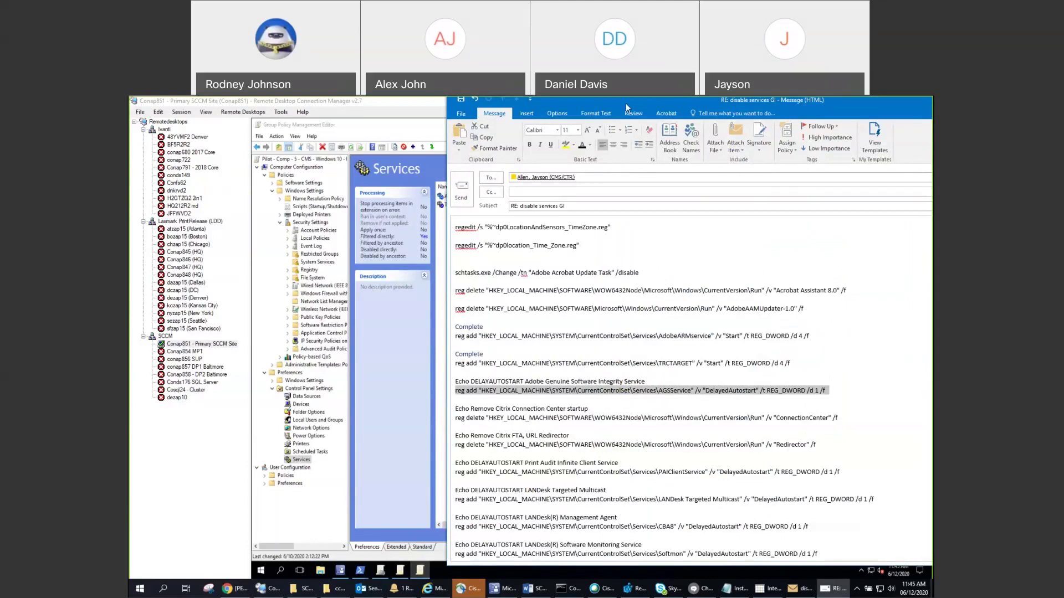
right_click(789, 205)
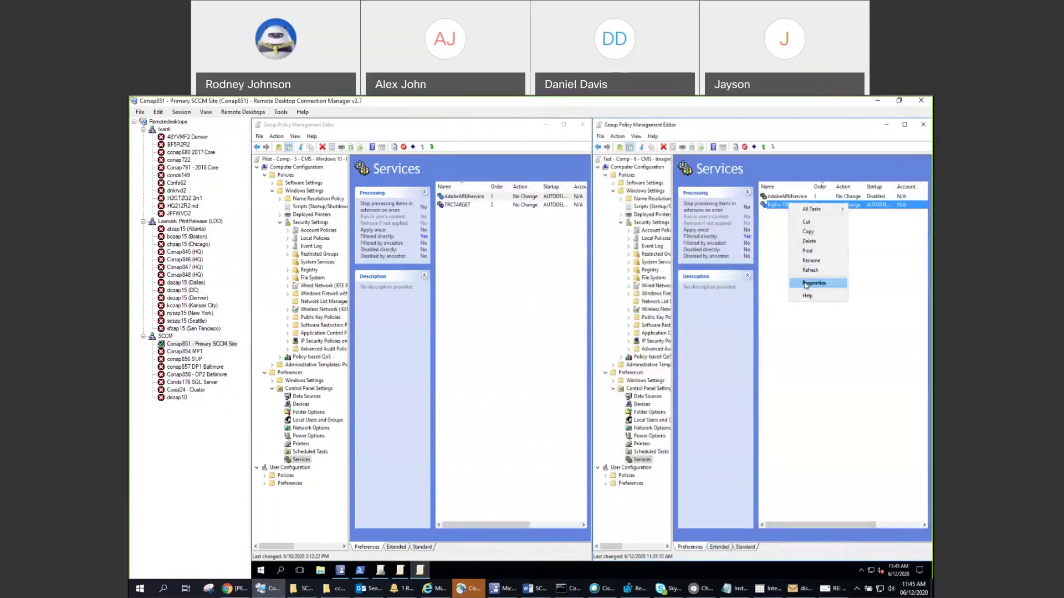
left_click(813, 283)
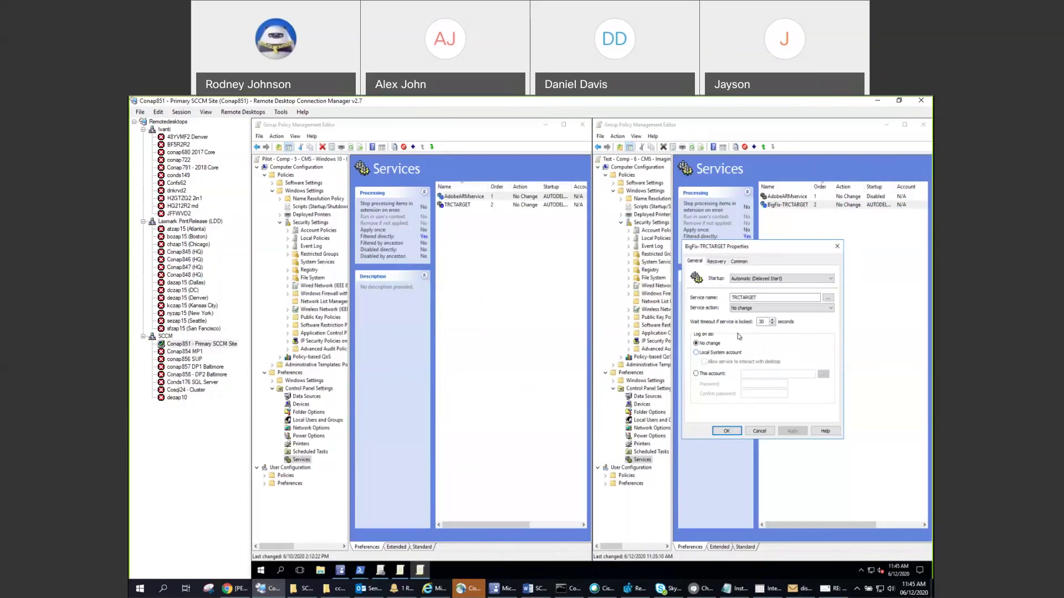
left_click(758, 431)
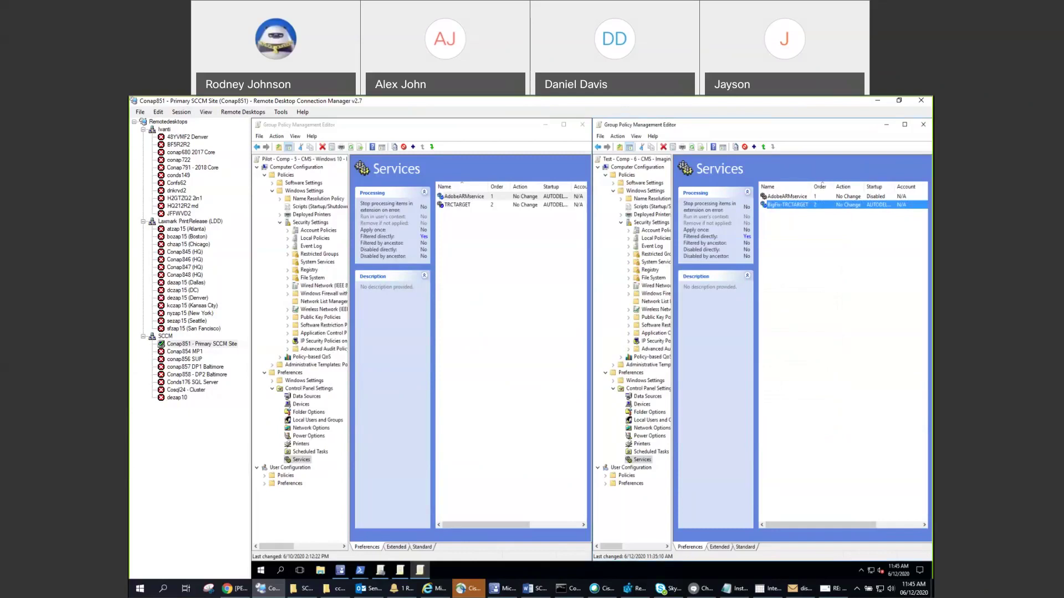
Switch back to the Outlook message and compare the AdobeARMservice and TRCTARGET start commands
key("alt+Tab")
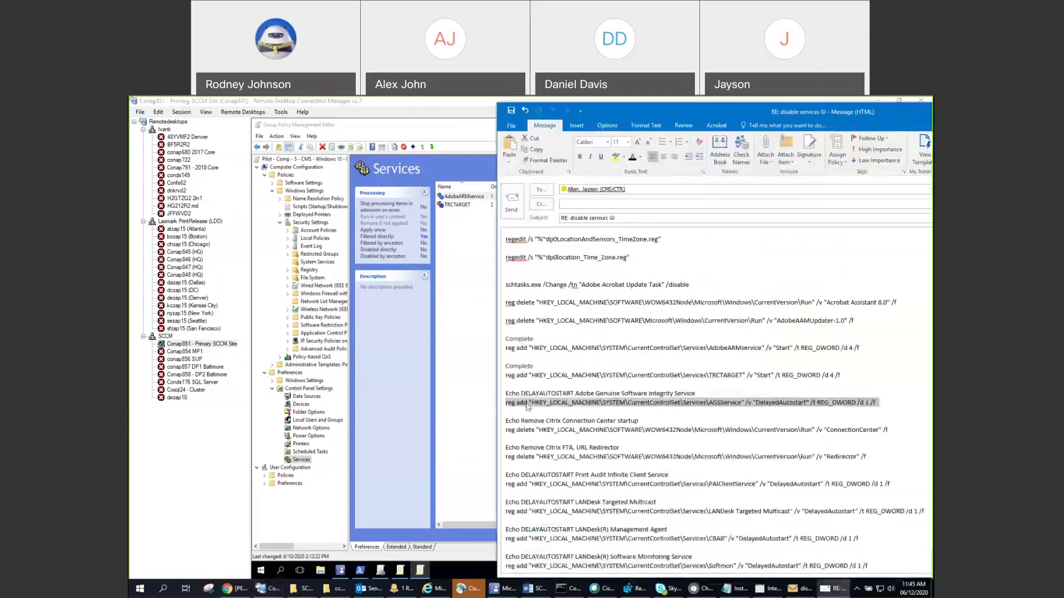
double_click(647, 350)
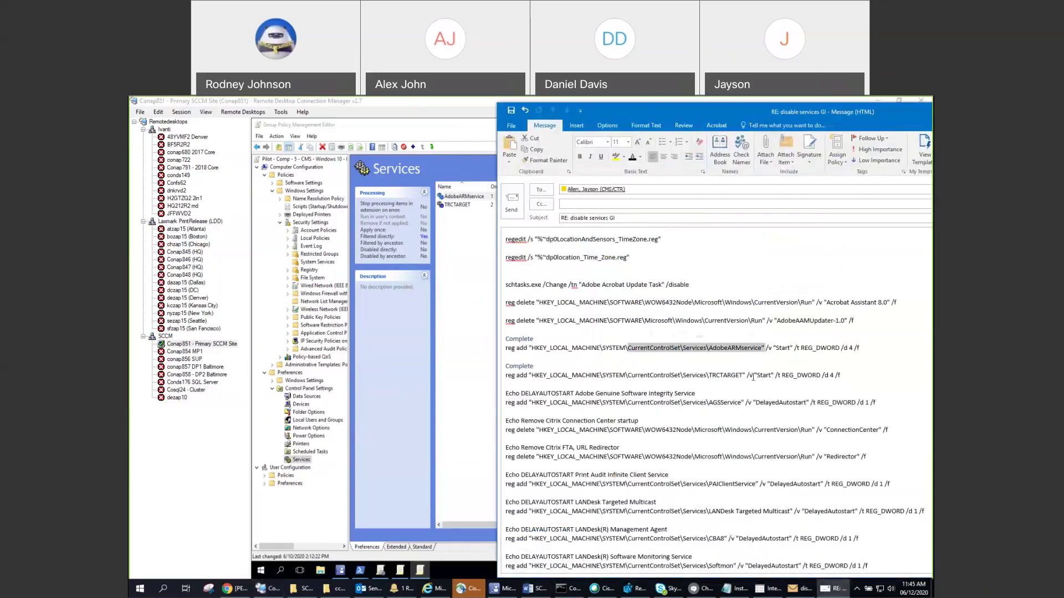
left_click_drag(772, 376, 683, 376)
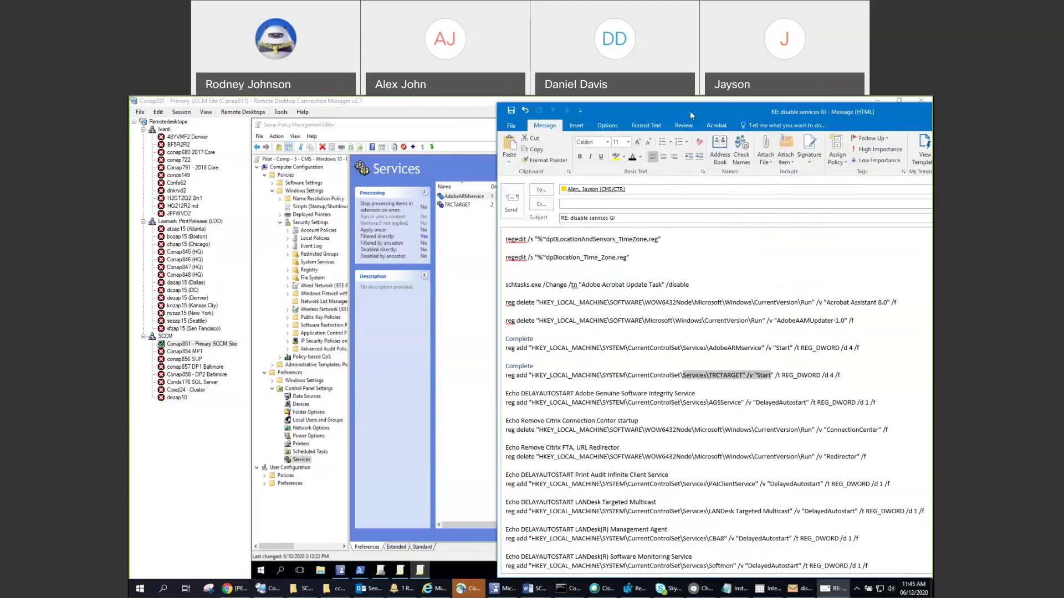
Switch to the Group Policy Management Editor and set the BigFix-TRCTARGET item's startup to Disabled in the test policy
key("alt+Tab")
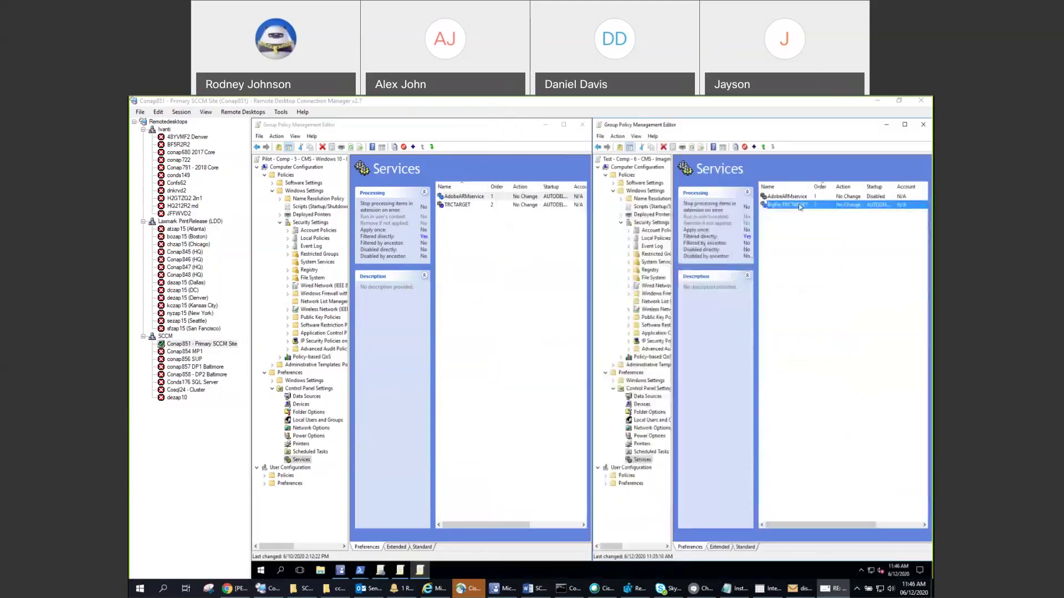
right_click(802, 206)
left_click(801, 283)
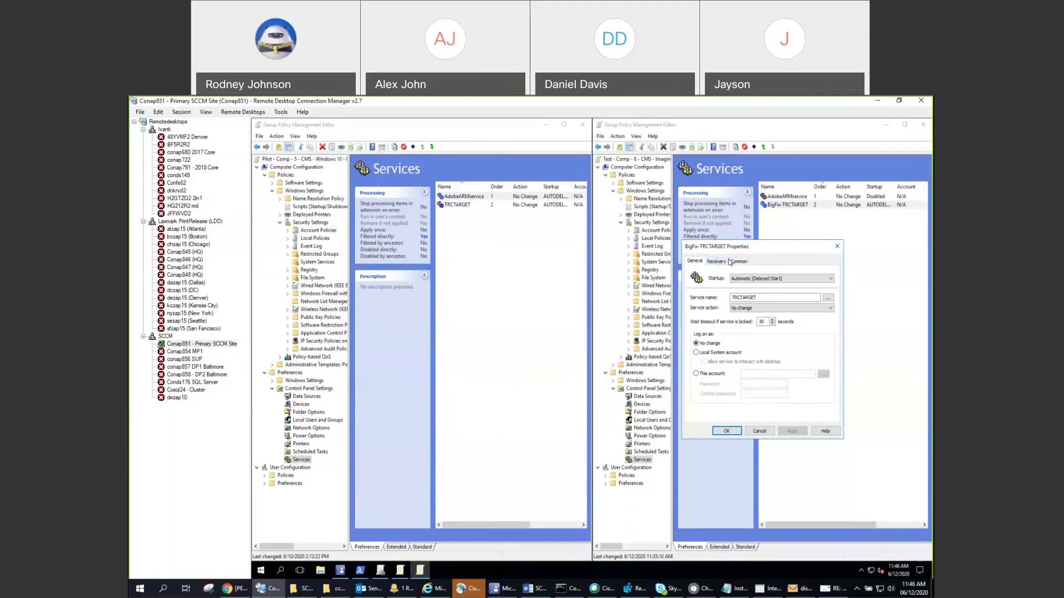
left_click(737, 261)
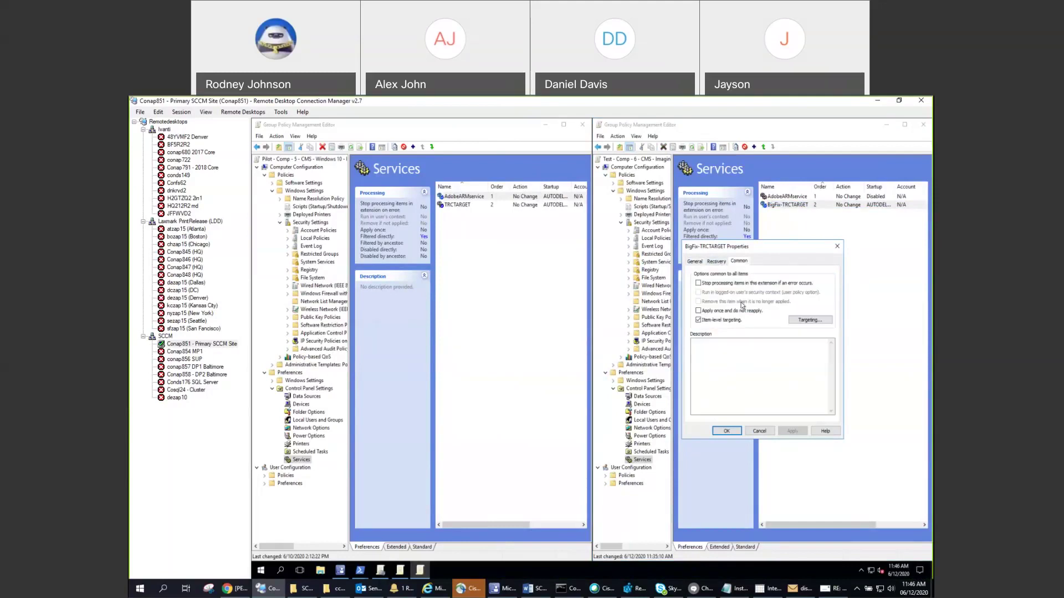
left_click(695, 262)
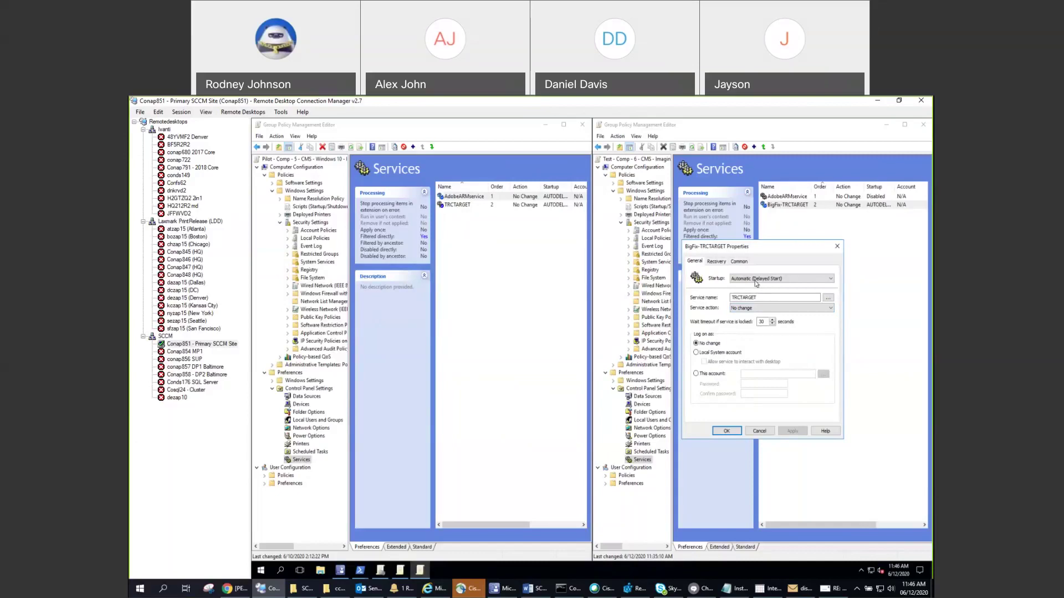
left_click(746, 311)
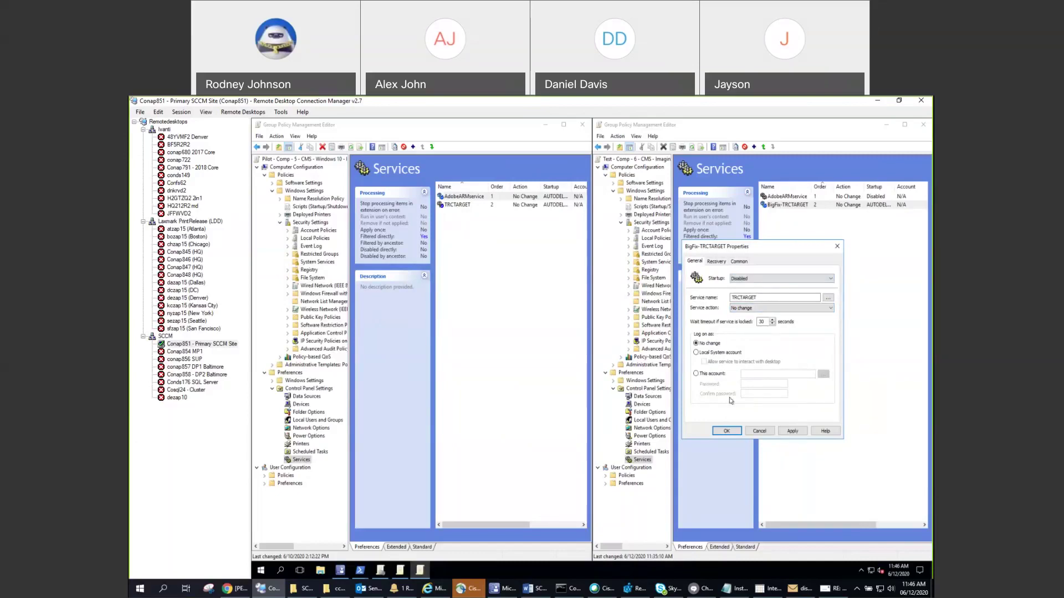
Review the BigFix-TRCTARGET item's WMI targeting query without changing it, and save the item's properties
left_click(738, 261)
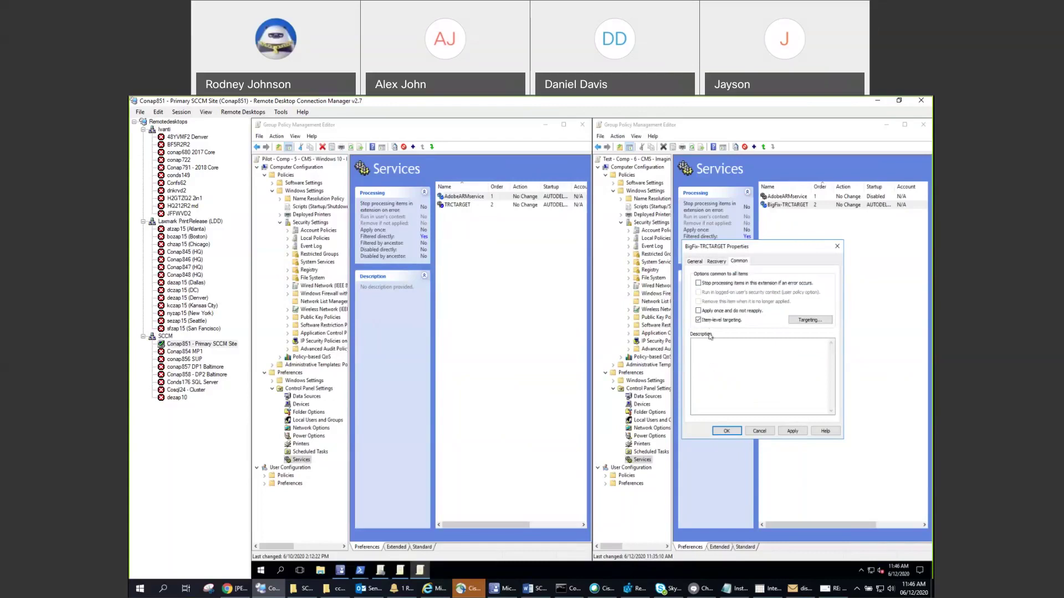
left_click(798, 320)
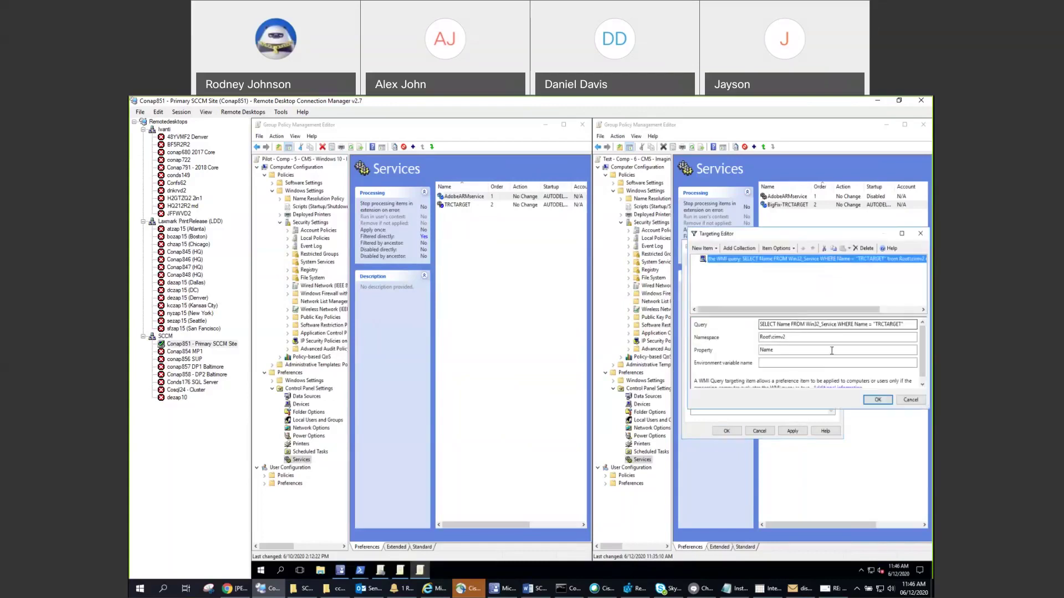
left_click(909, 400)
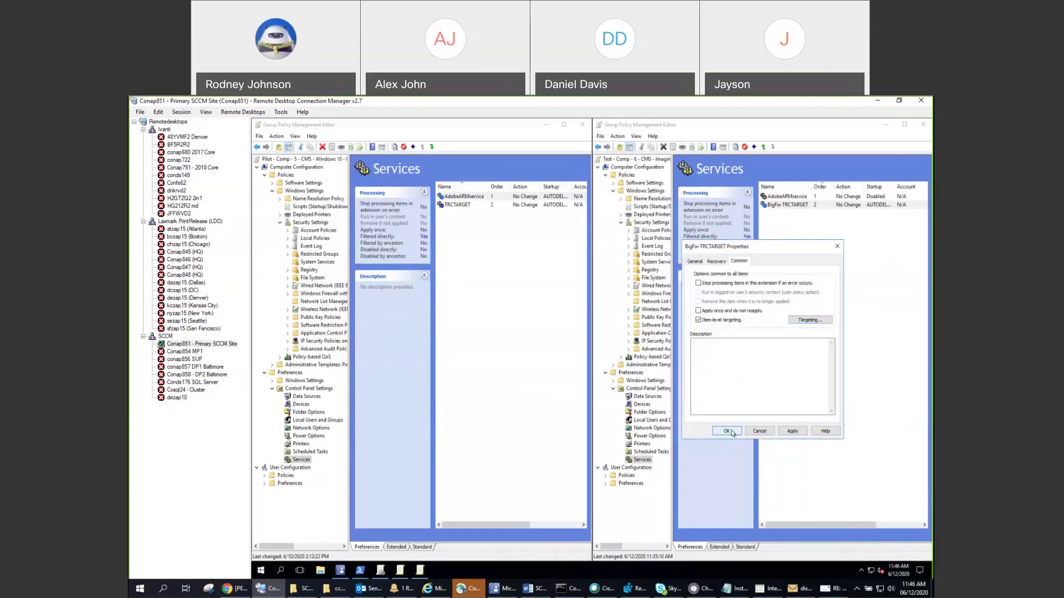
left_click(732, 432)
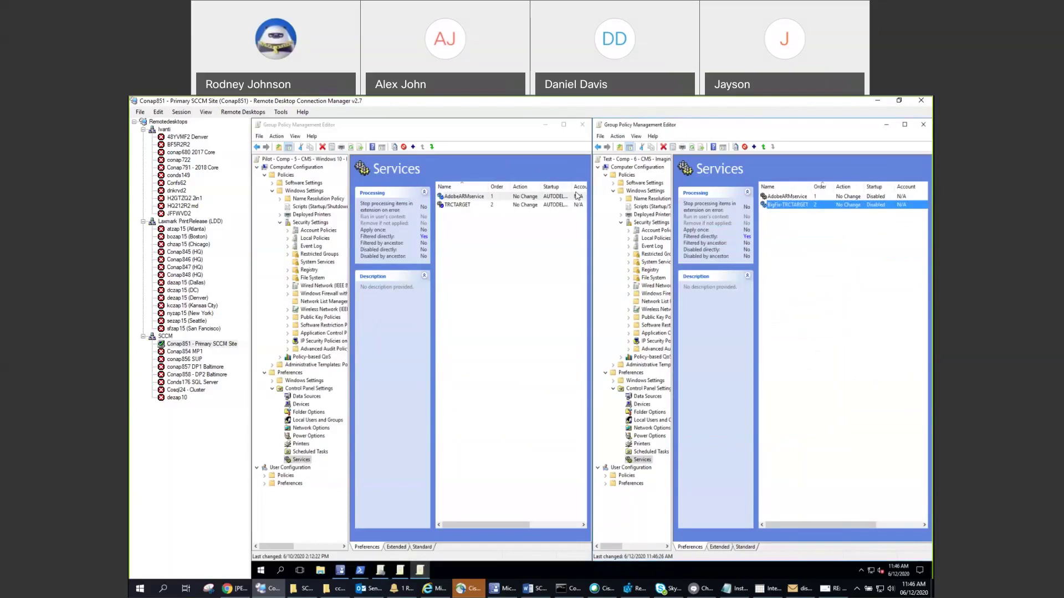
Switch to the Outlook message and append "- Disabled" to the "Complete" notes above the AdobeARMservice and TRCTARGET commands
key("alt+Tab")
left_click(543, 339)
type("- ")
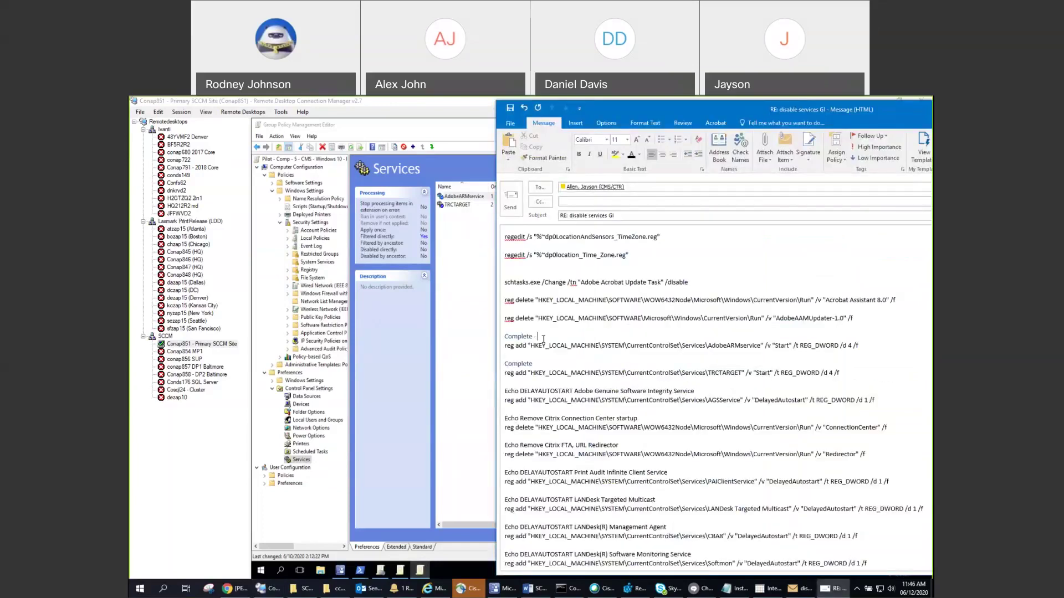
type("Disabled - Disabled")
left_click_drag(614, 107, 623, 105)
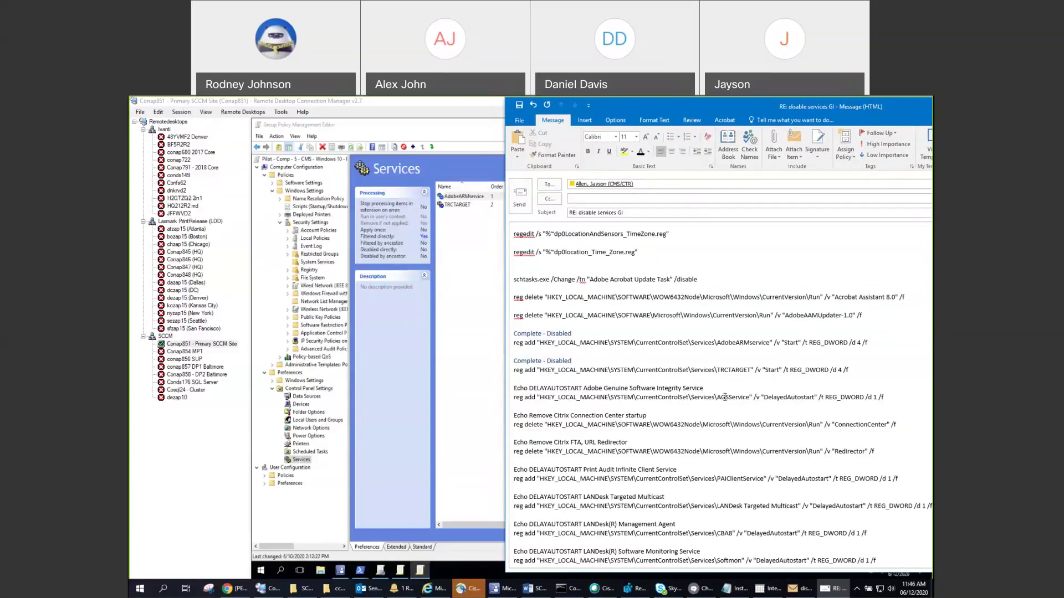
Examine the AGSService DelayedAutostart command and the Citrix ConnectionCenter delete command in the message
left_click_drag(725, 397, 821, 398)
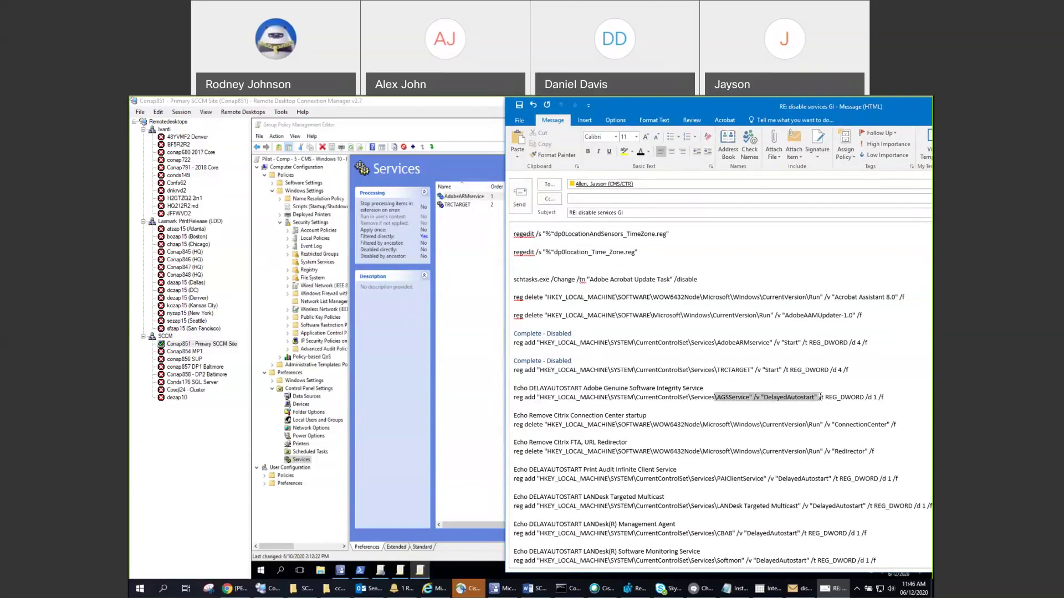
left_click(511, 416)
left_click(516, 424)
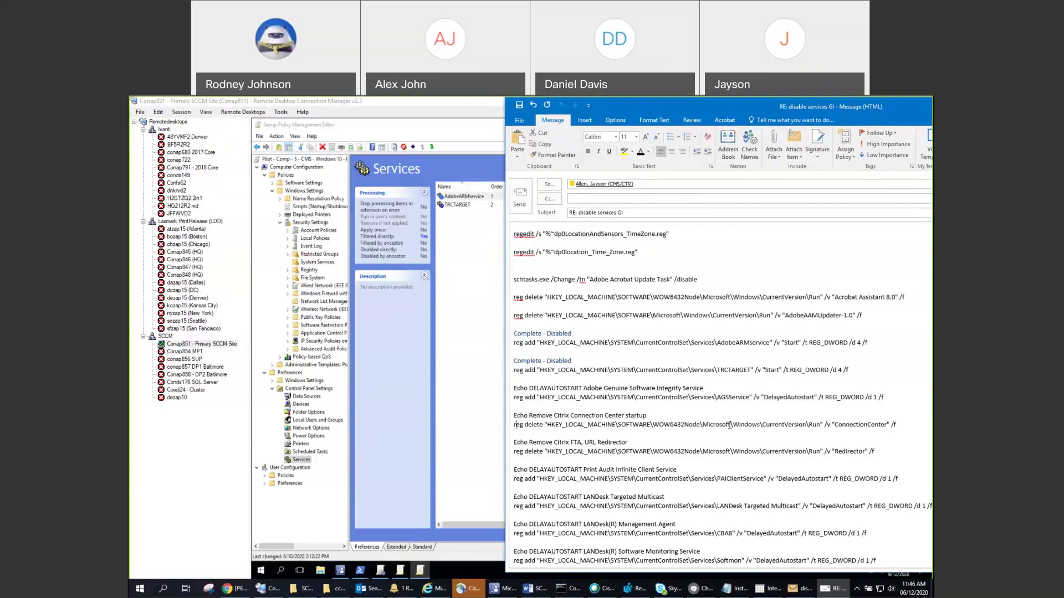
triple_click(796, 425)
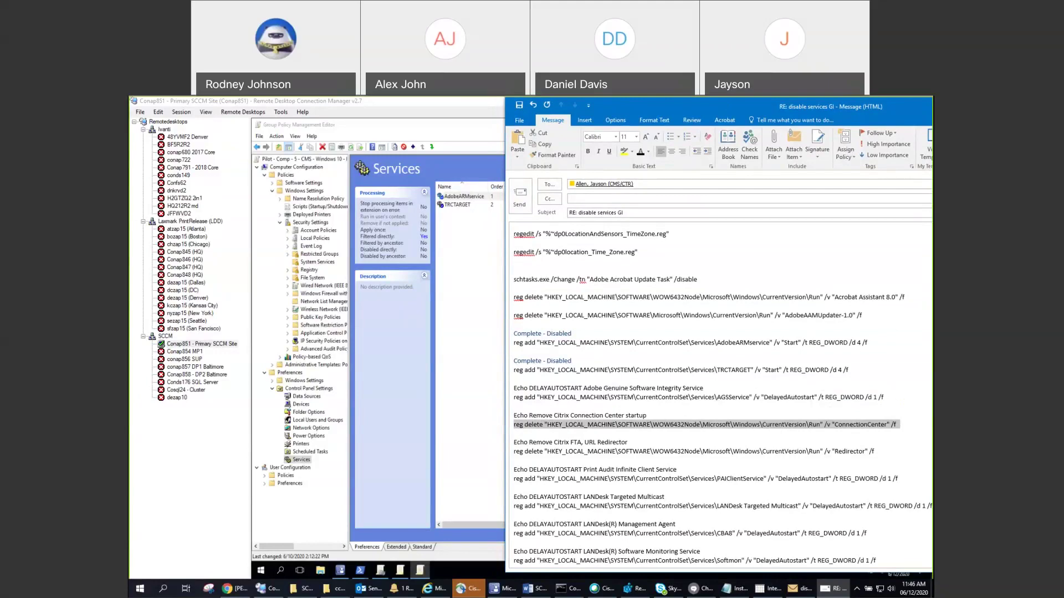
double_click(630, 107)
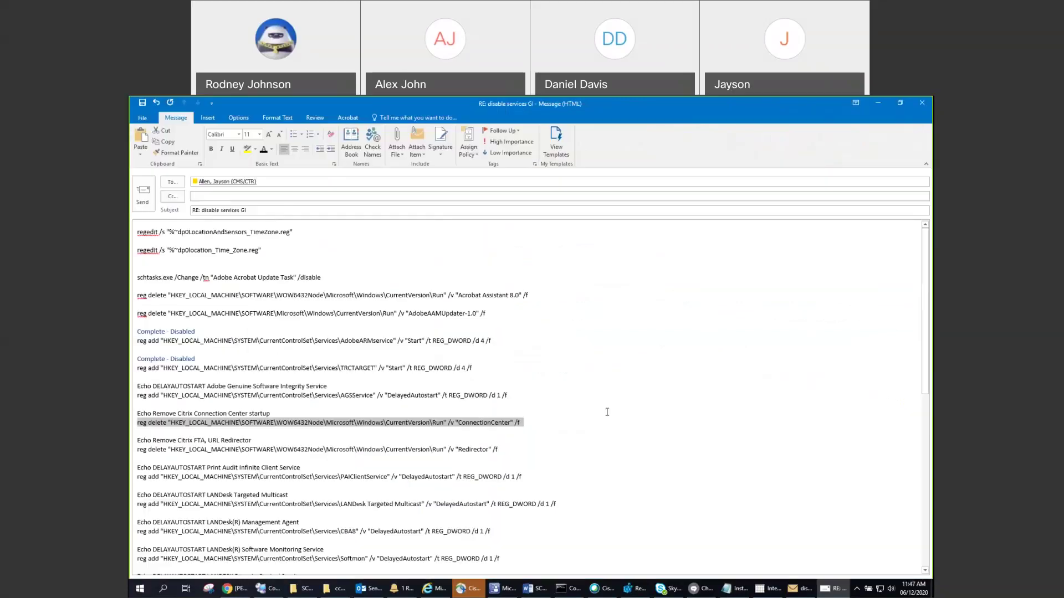
double_click(630, 113)
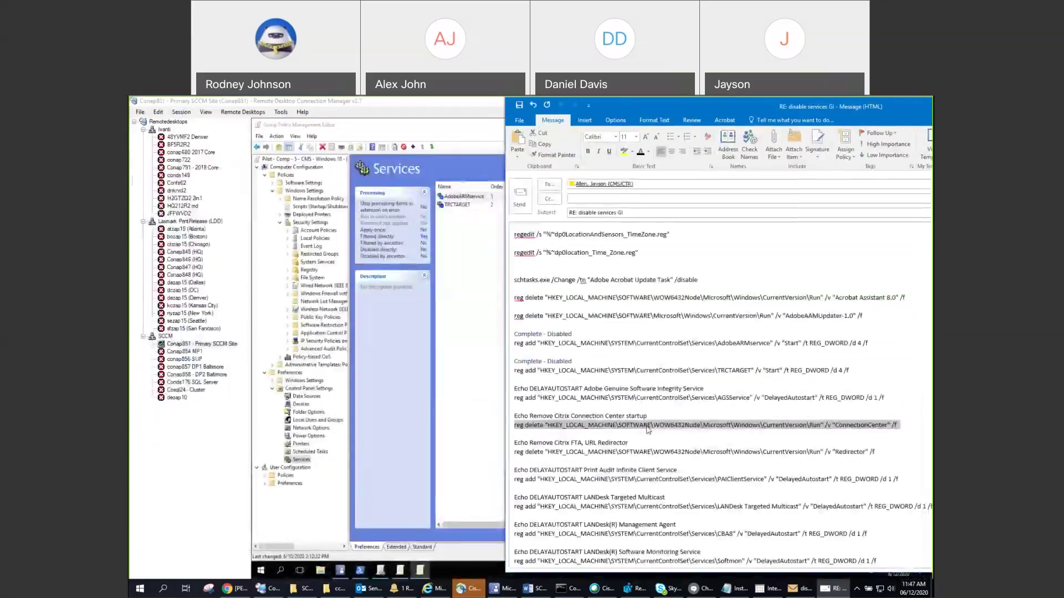
left_click(653, 415)
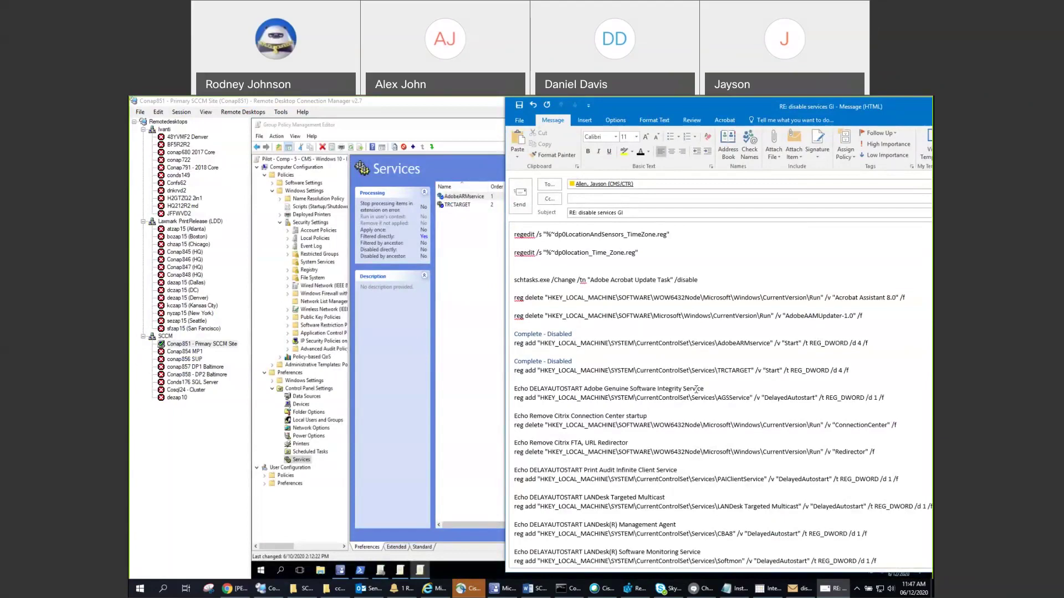
Return to the Group Policy Management Editor and paste a copy of the BigFix-TRCTARGET item into the test policy's Services list
left_click(833, 589)
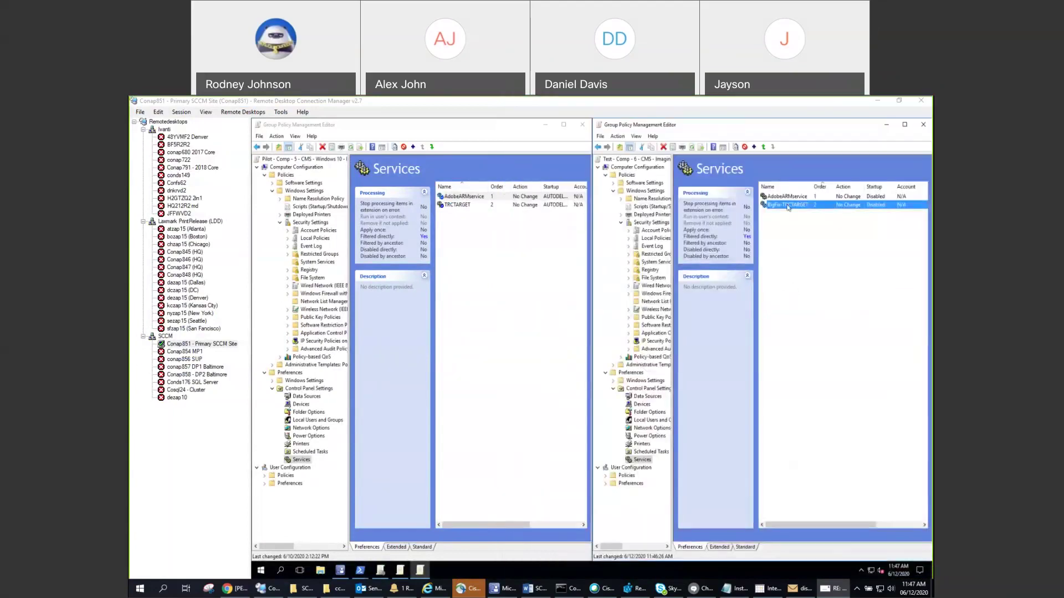
right_click(780, 233)
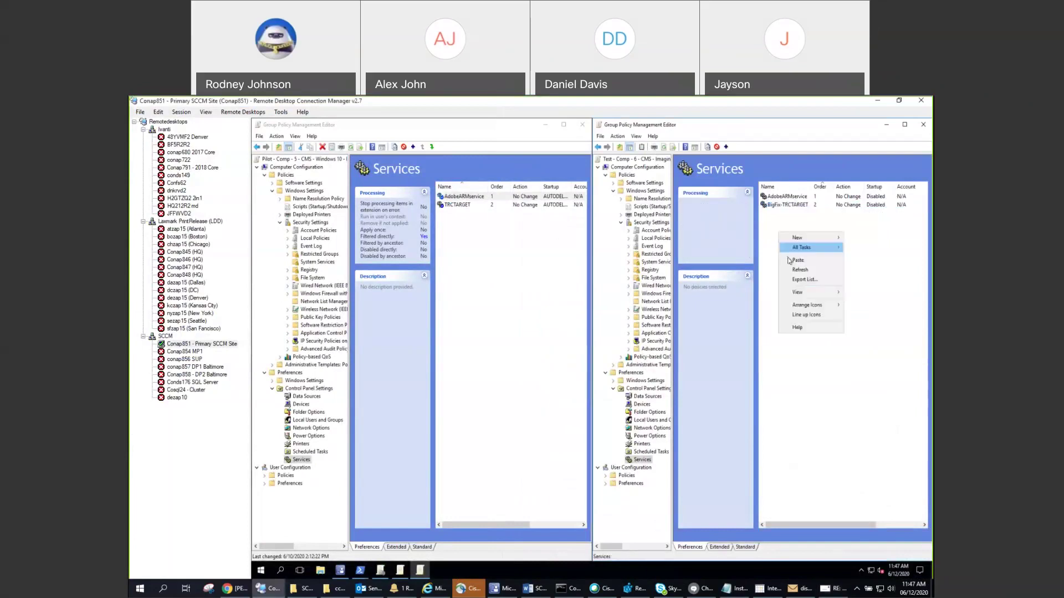
left_click(790, 260)
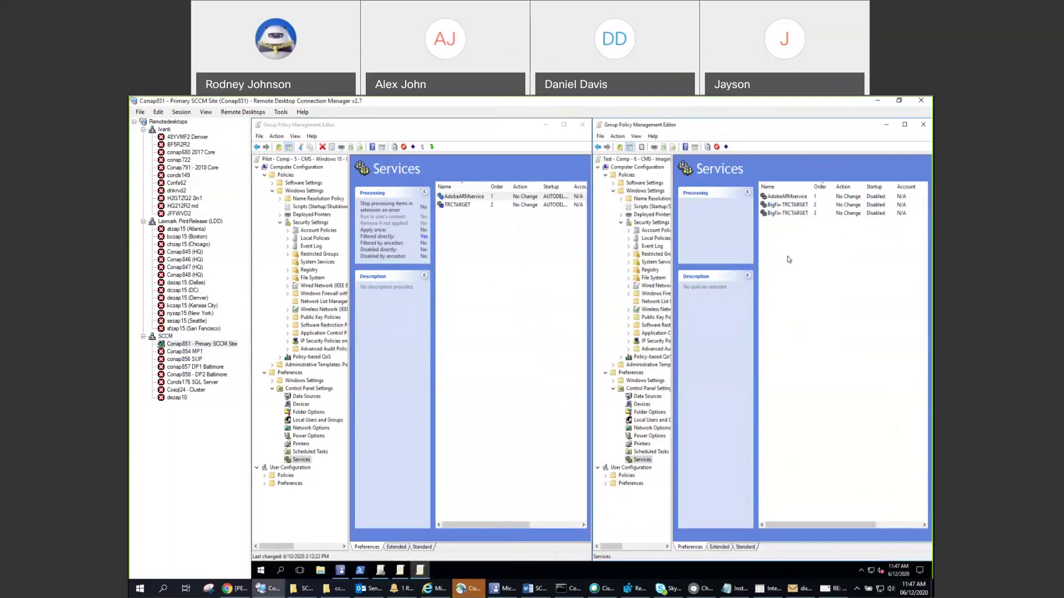
left_click(786, 214)
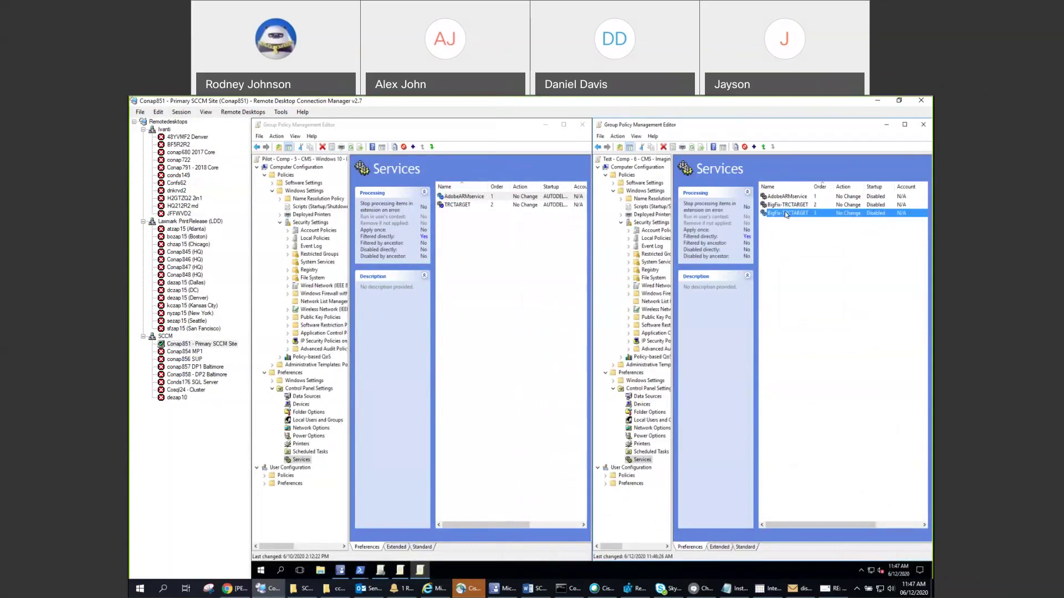
Try to rename the pasted BigFix-TRCTARGET item to AGSService, using the name from the Outlook message
key("alt+Tab")
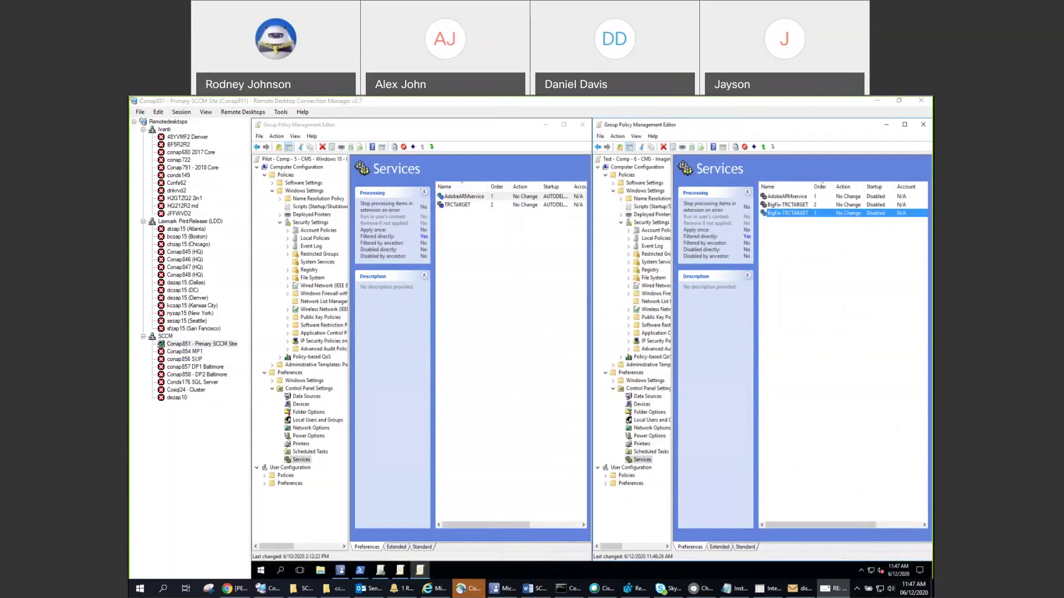
right_click(792, 219)
left_click(803, 272)
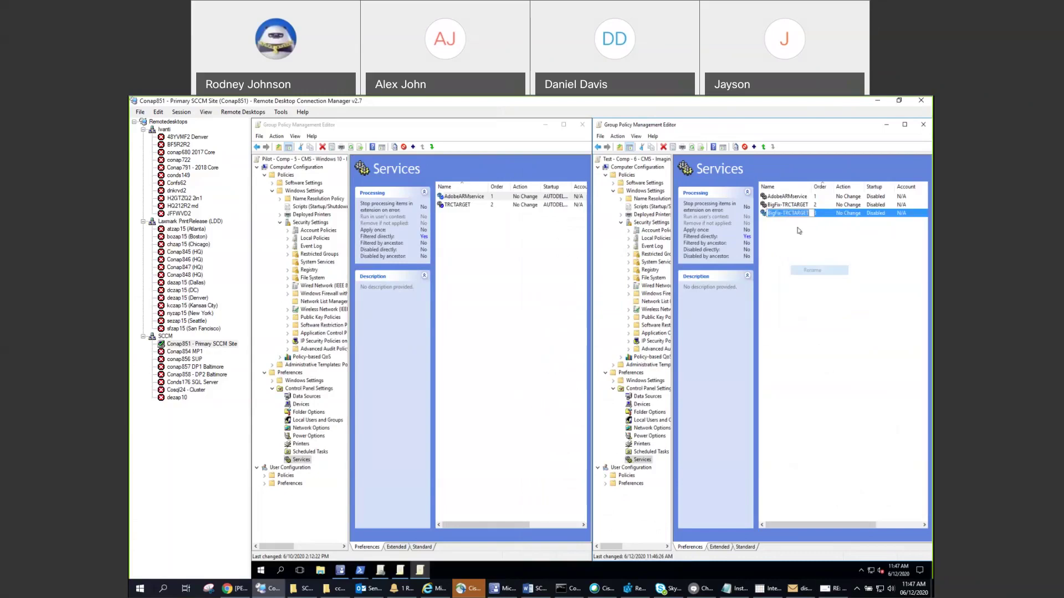
right_click(793, 215)
left_click(804, 254)
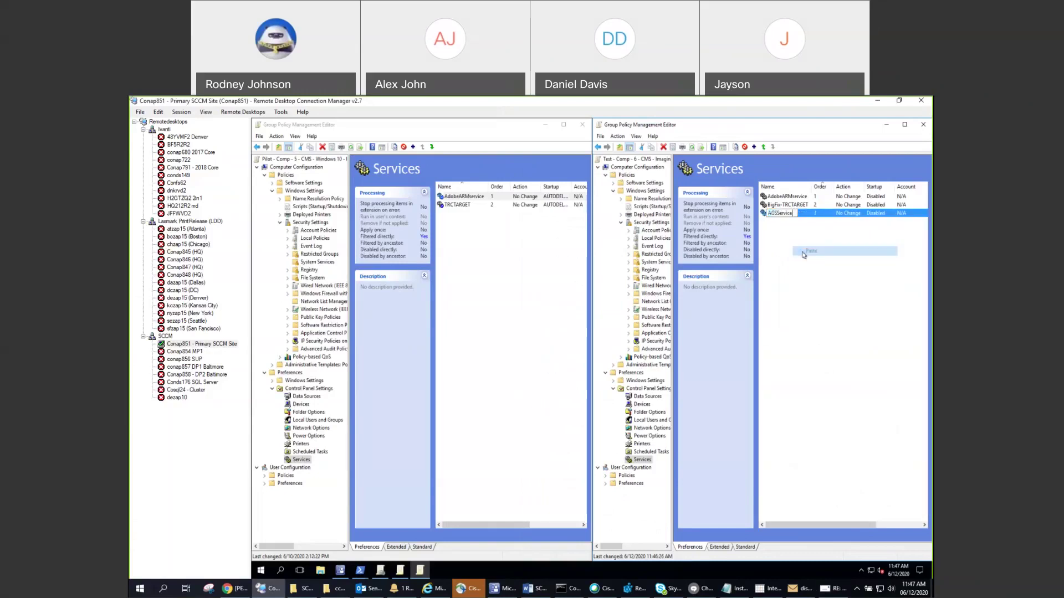
Open the properties of the pasted BigFix-TRCTARGET copy in the test policy and set its service name to AGSService
right_click(795, 214)
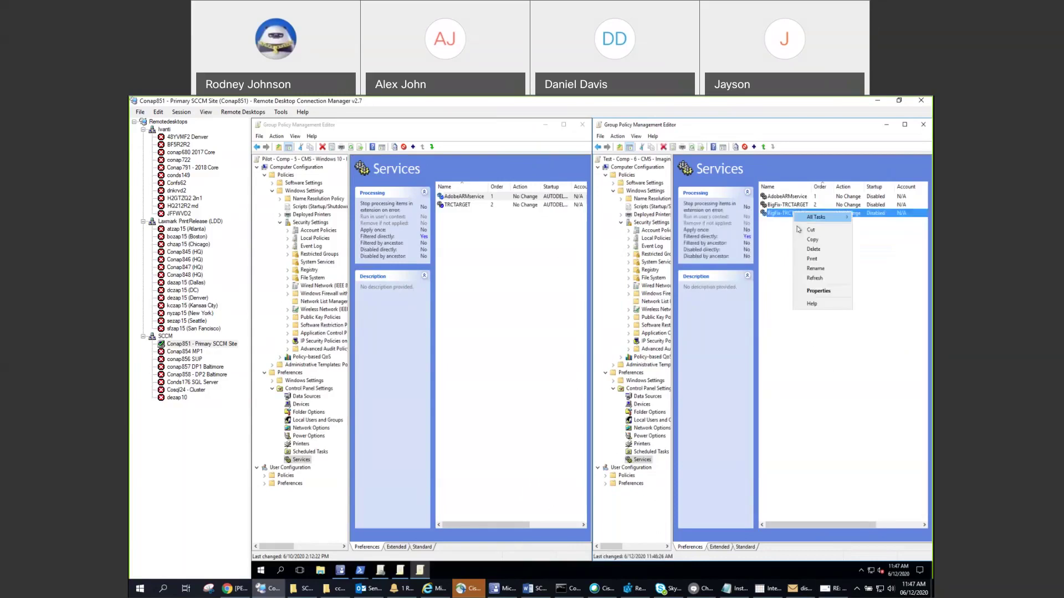
left_click(801, 291)
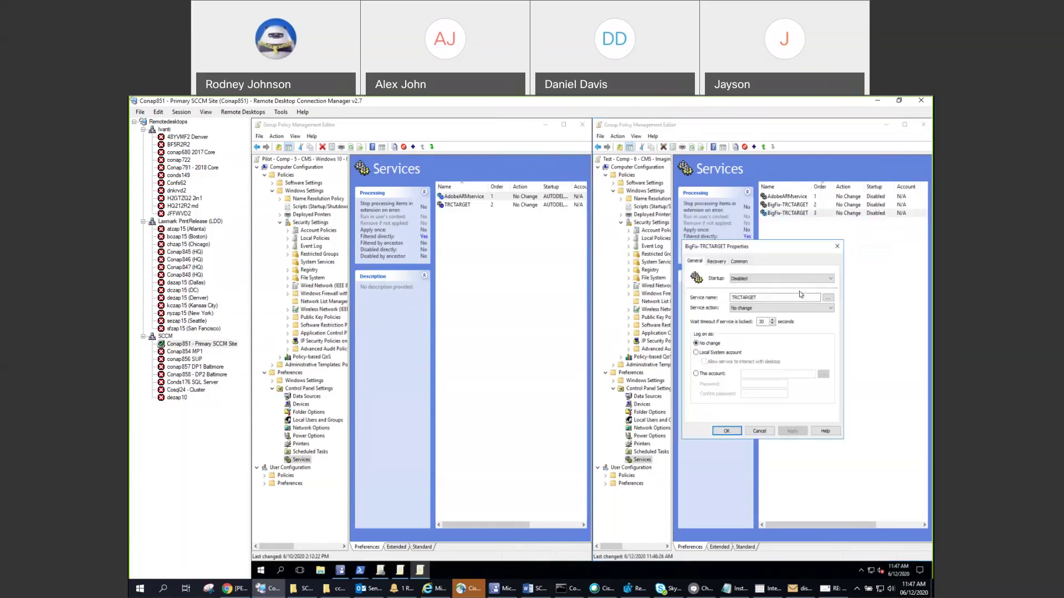
left_click_drag(761, 298, 728, 301)
type("AGSService")
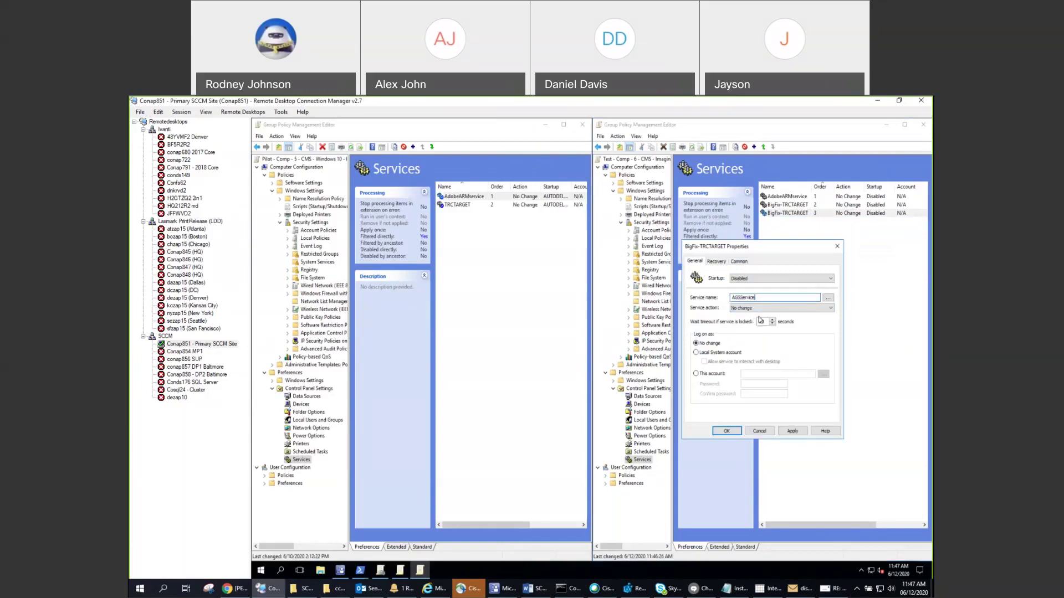
Replace TRCTARGET with AGSService in the WMI query of the item's item-level targeting
left_click(738, 262)
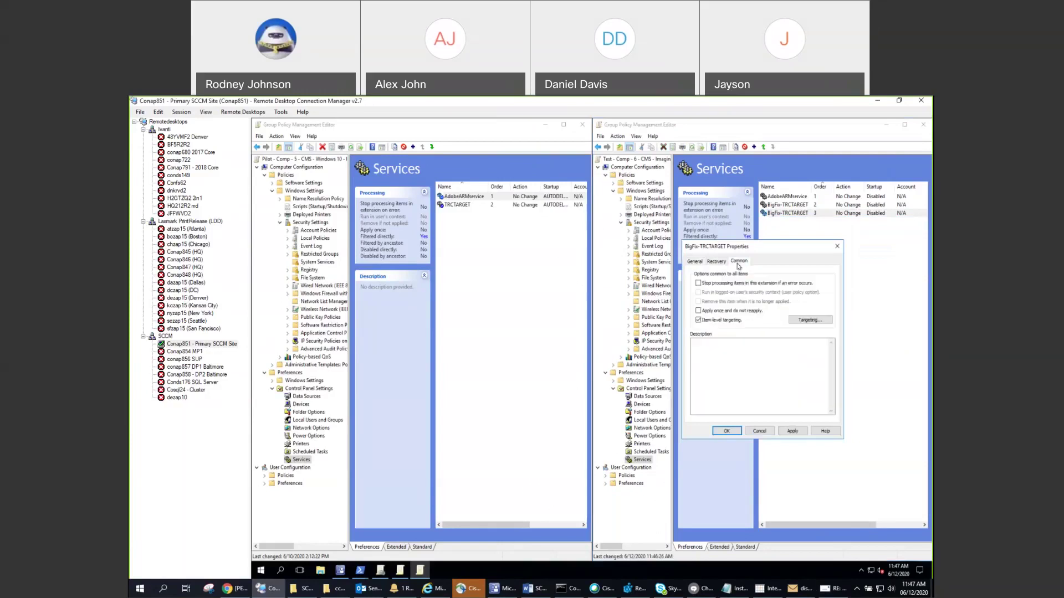
left_click(810, 320)
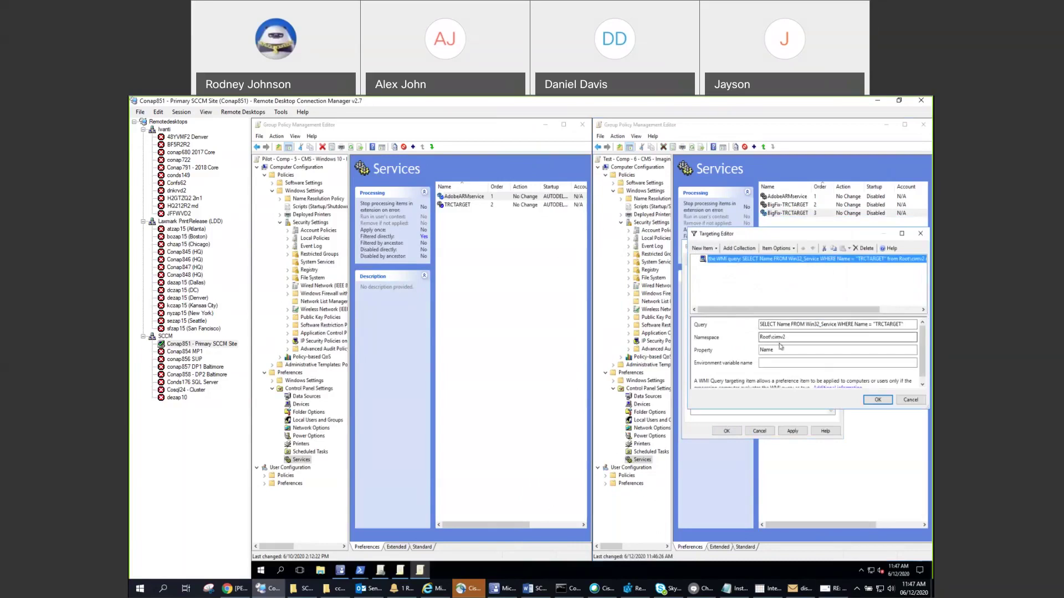
left_click(901, 325)
left_click_drag(900, 324, 876, 325)
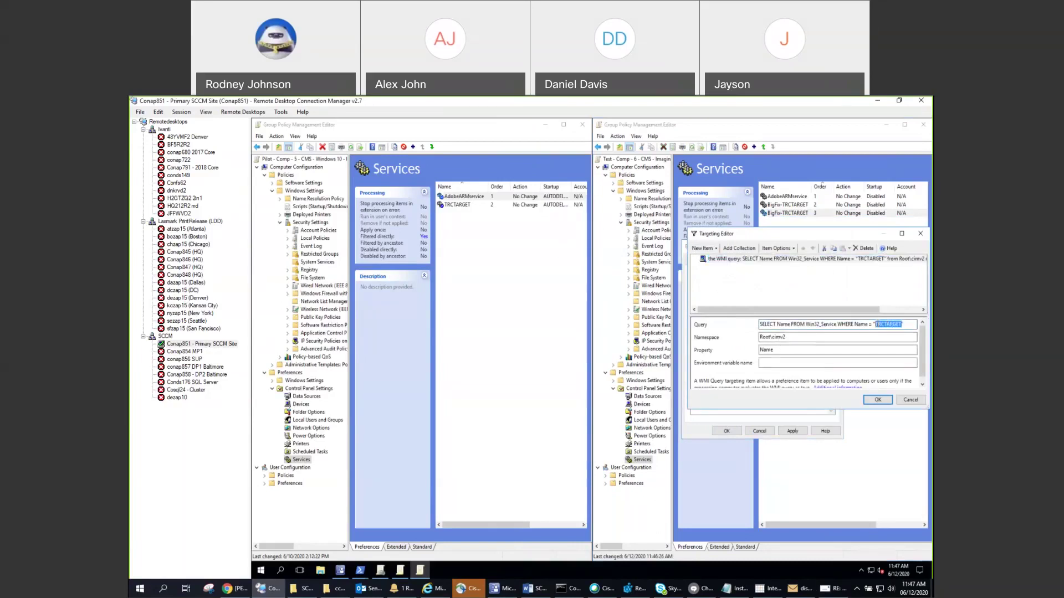
left_click(877, 400)
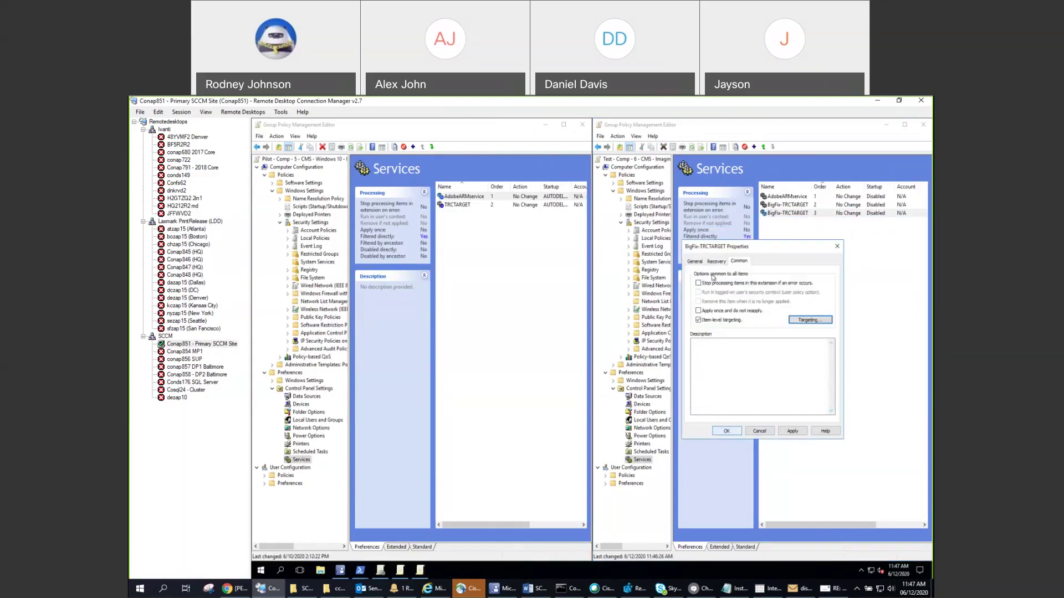
Set the AGSService item's startup to Automatic (Delayed Start) and save the item
left_click(697, 263)
left_click(749, 279)
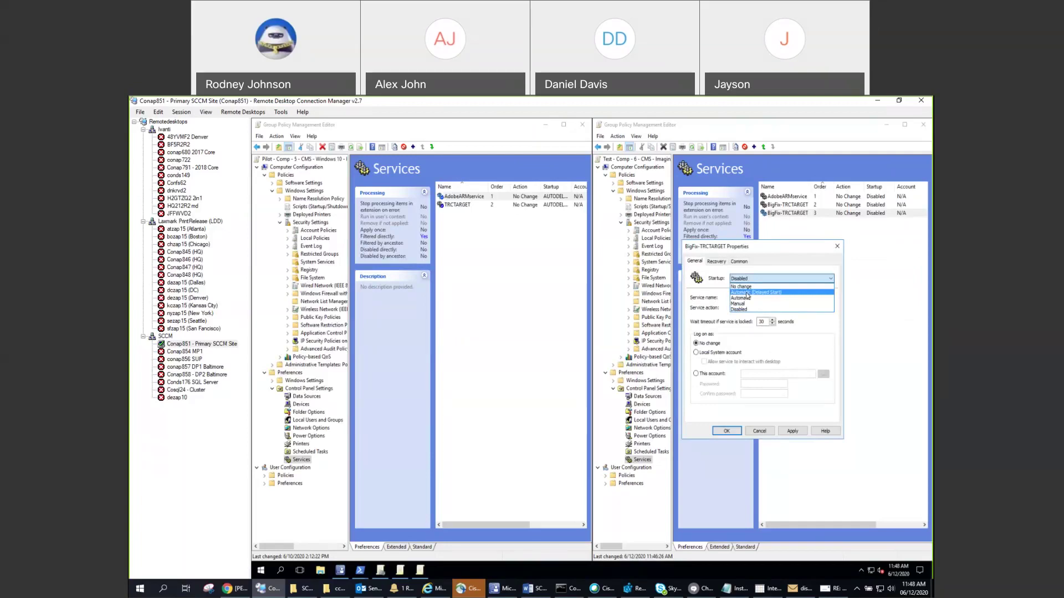
left_click(748, 294)
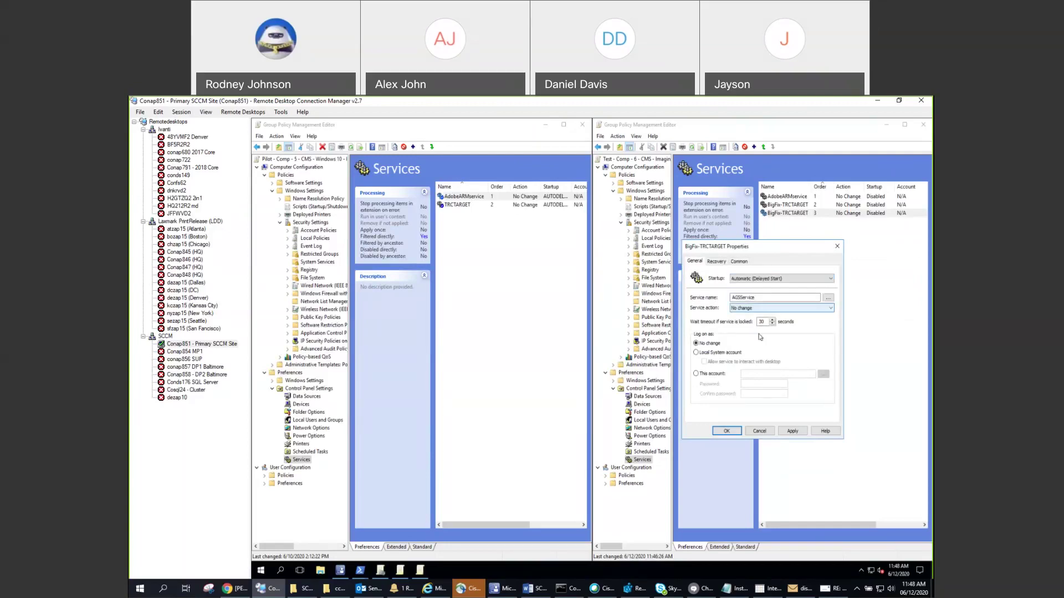
left_click(731, 432)
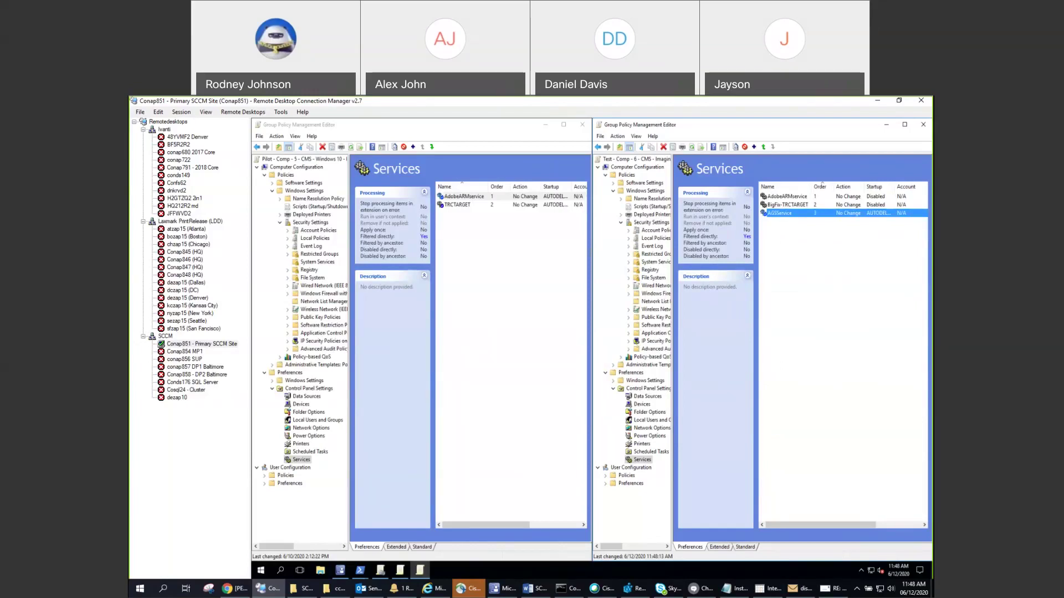
Switch to the Outlook message and append "– system services policy" to the "Complete – Disabled" notes above the AdobeARMservice and TRCTARGET commands
key("alt+Tab")
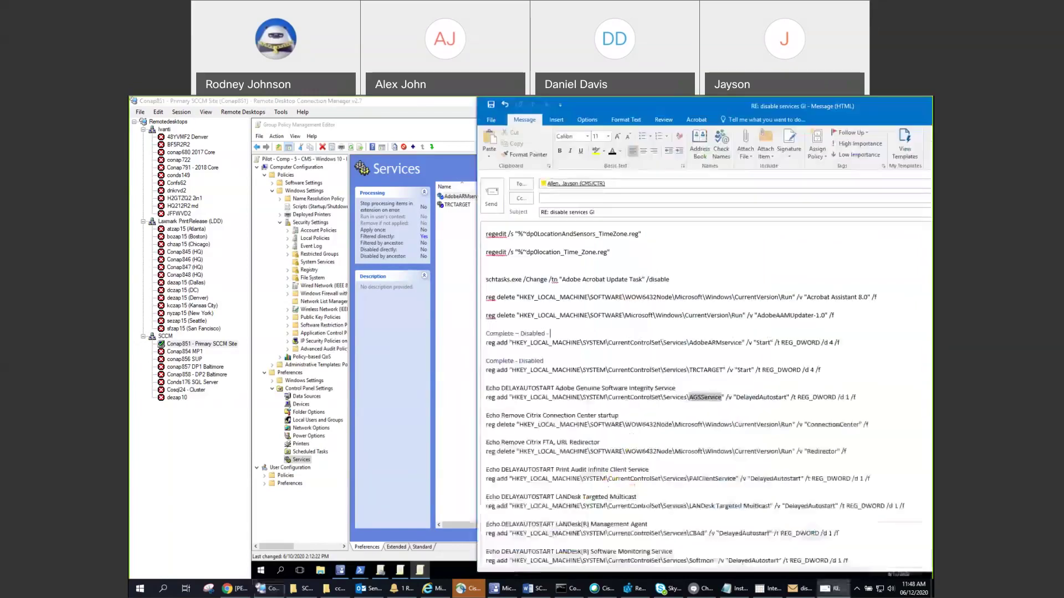
left_click(546, 334)
type("- system s")
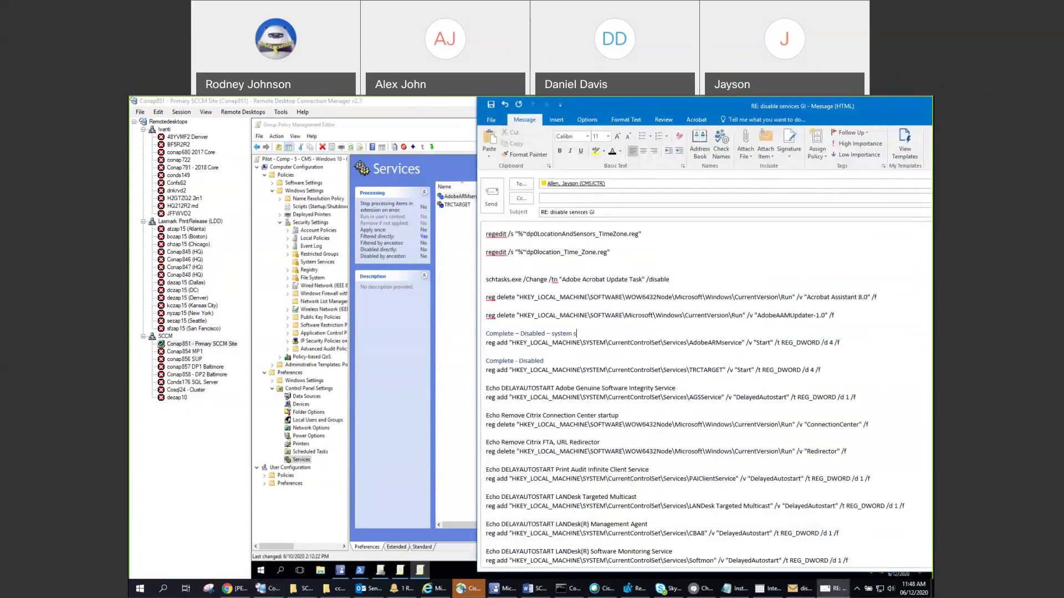
type("ervices policy")
left_click_drag(615, 334, 545, 334)
key("ctrl+c")
left_click(553, 361)
key("ctrl+v")
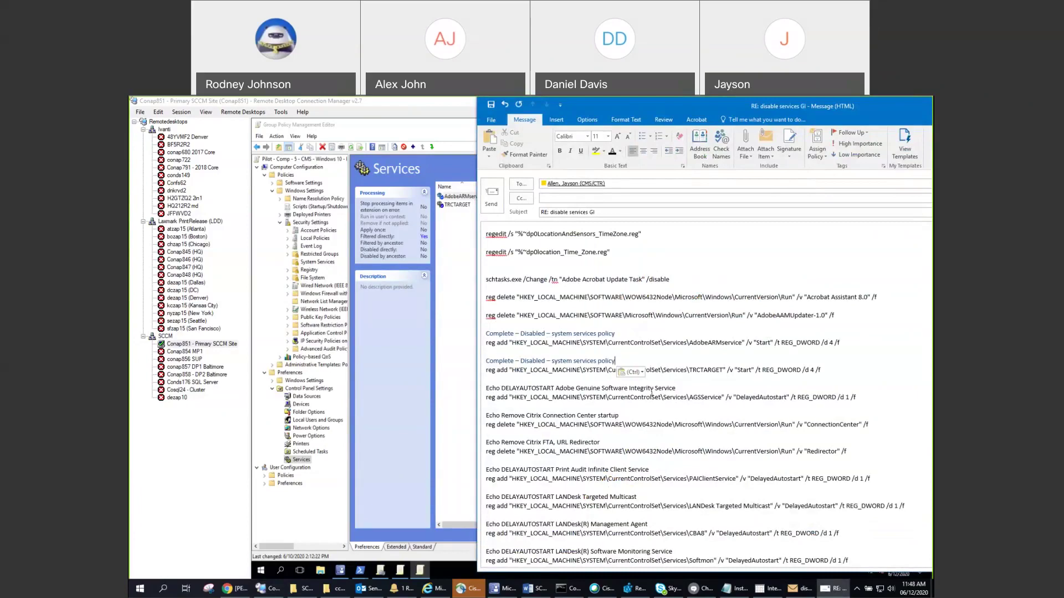
Insert a line reading "preferences" below the Adobe Genuine Software Integrity Service heading in the message
left_click(687, 389)
key("Return")
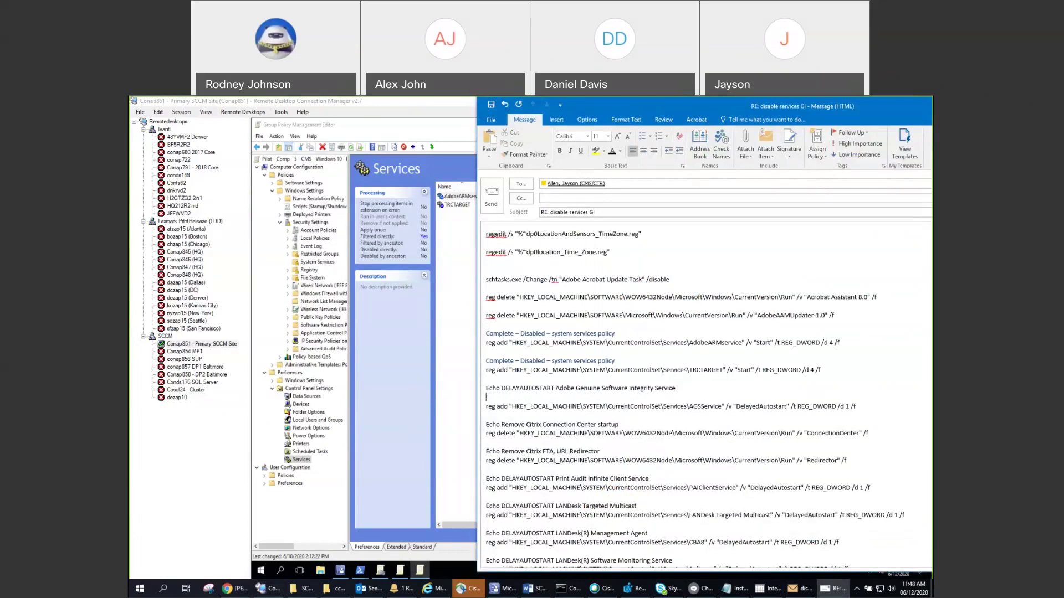
type("preferences")
Return to the Group Policy Management Editor and delete the AdobeARMservice and BigFix-TRCTARGET items from the test policy's Services preferences
left_click_drag(634, 114, 932, 114)
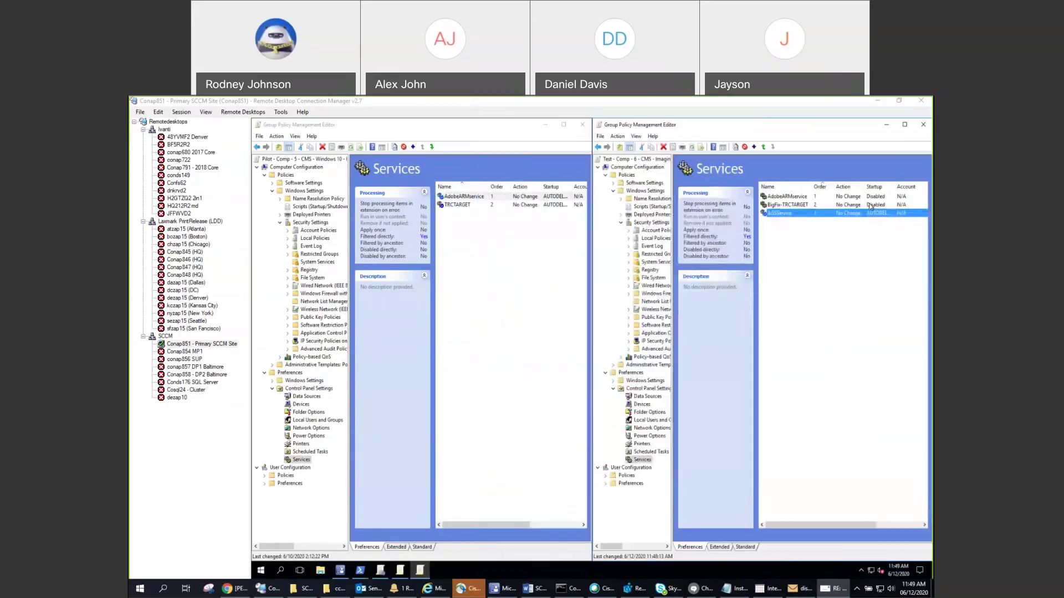
left_click(786, 196)
left_click(783, 205)
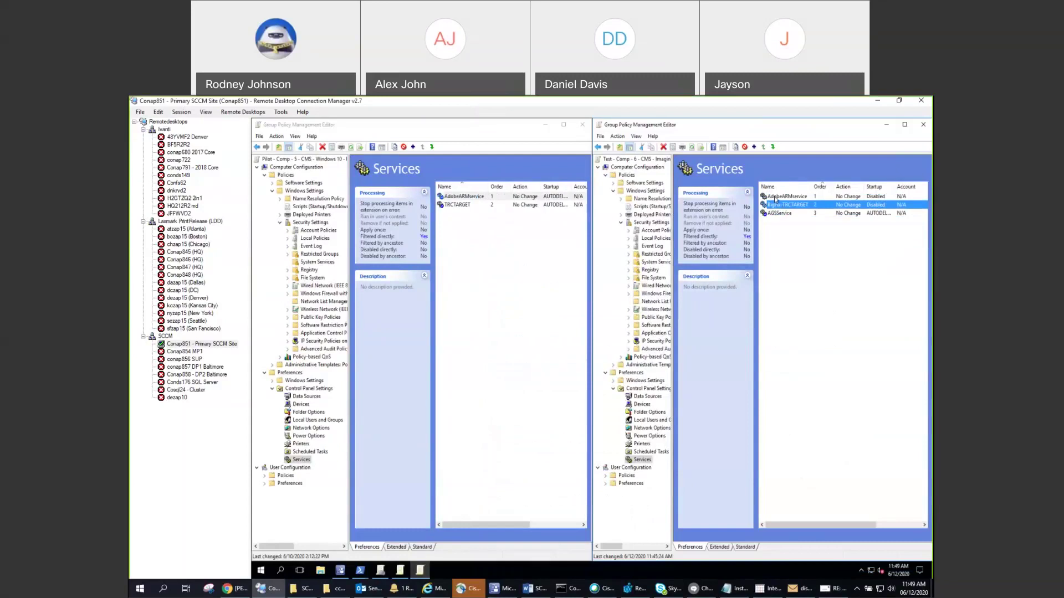
right_click(775, 198)
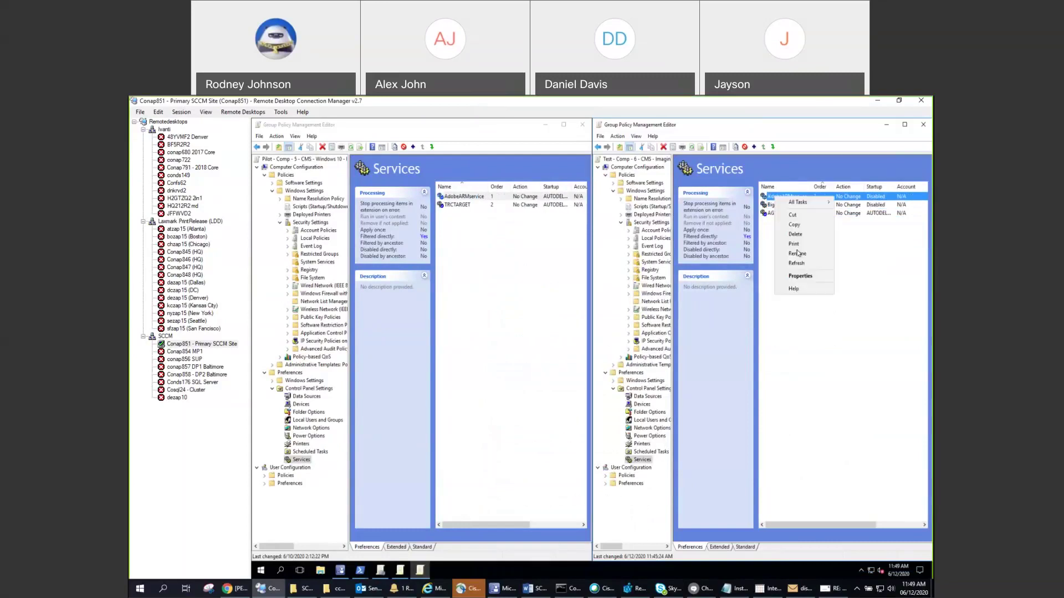
left_click(795, 234)
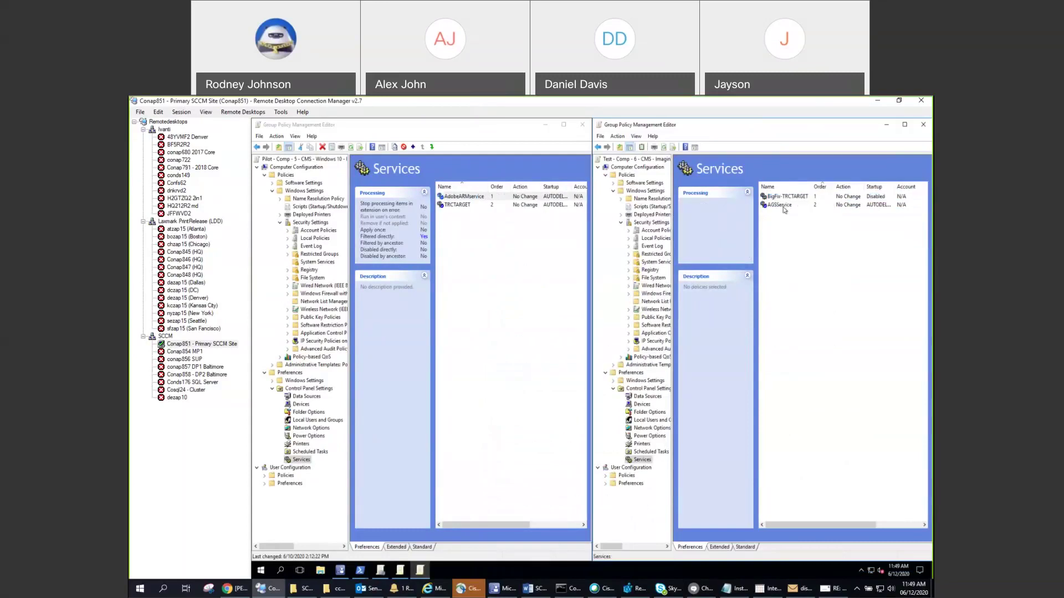
right_click(781, 197)
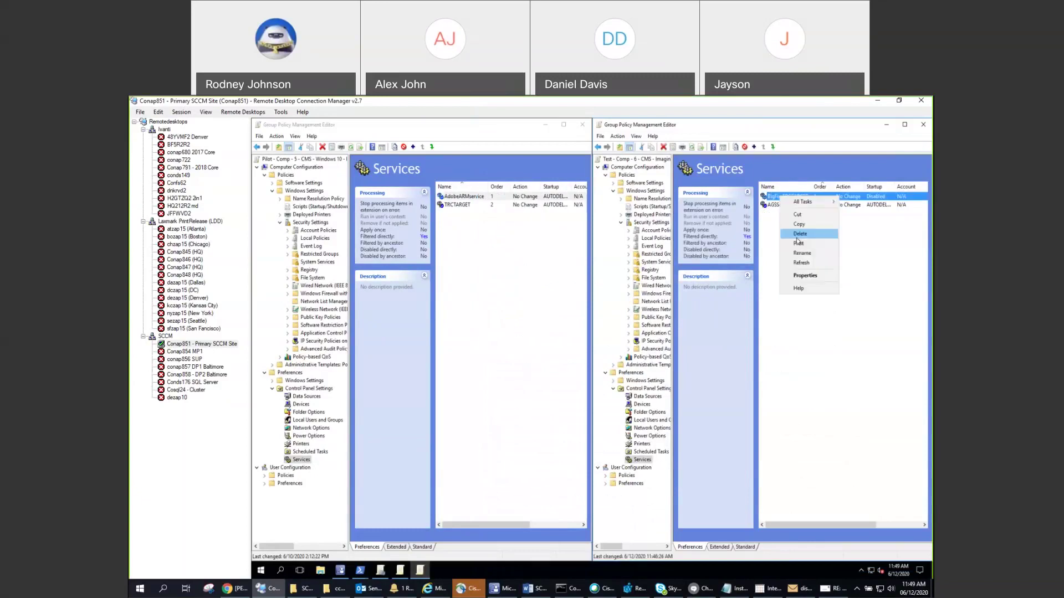
left_click(798, 233)
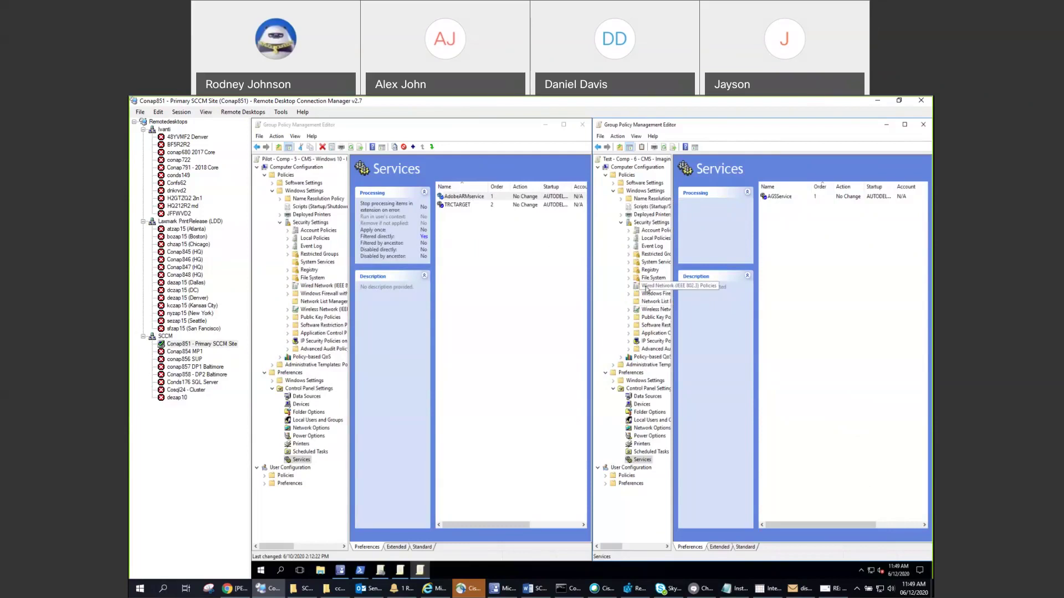
Define the BES Client policy setting under System Services in the test policy with the startup mode Disabled
left_click(651, 262)
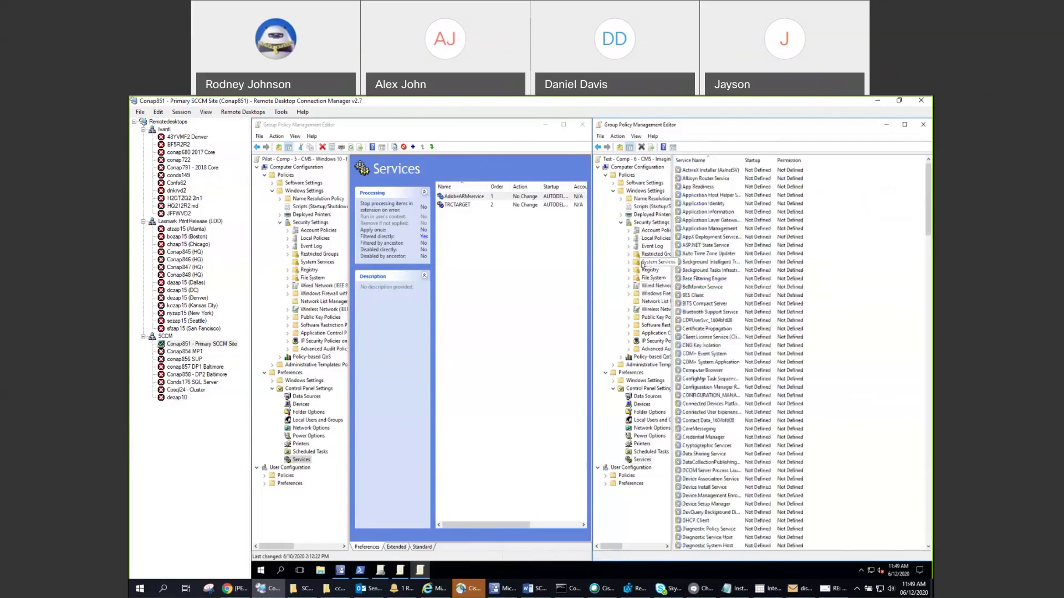
left_click(628, 262)
left_click(693, 295)
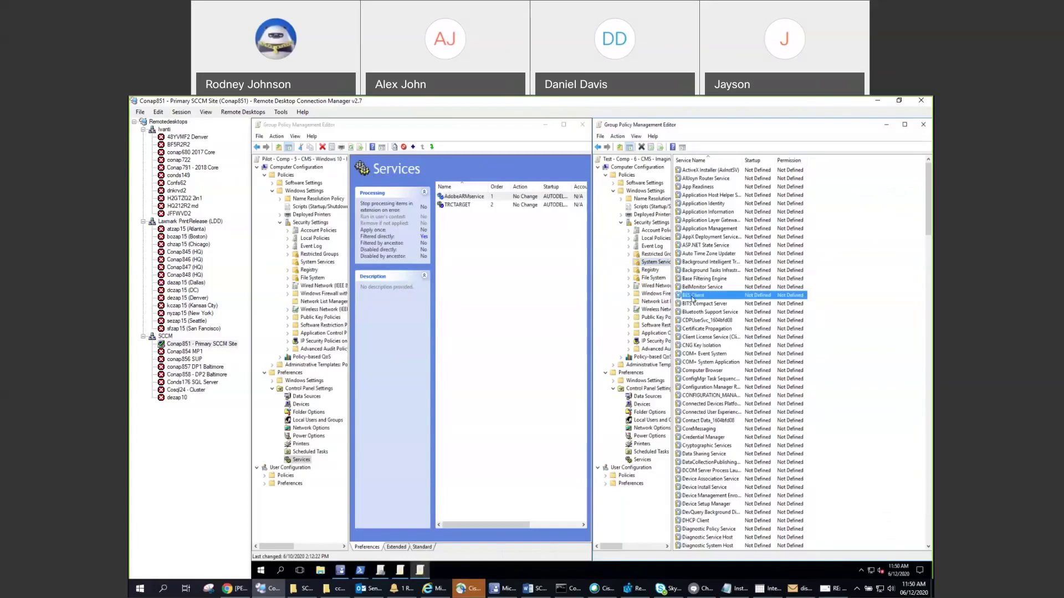
right_click(693, 298)
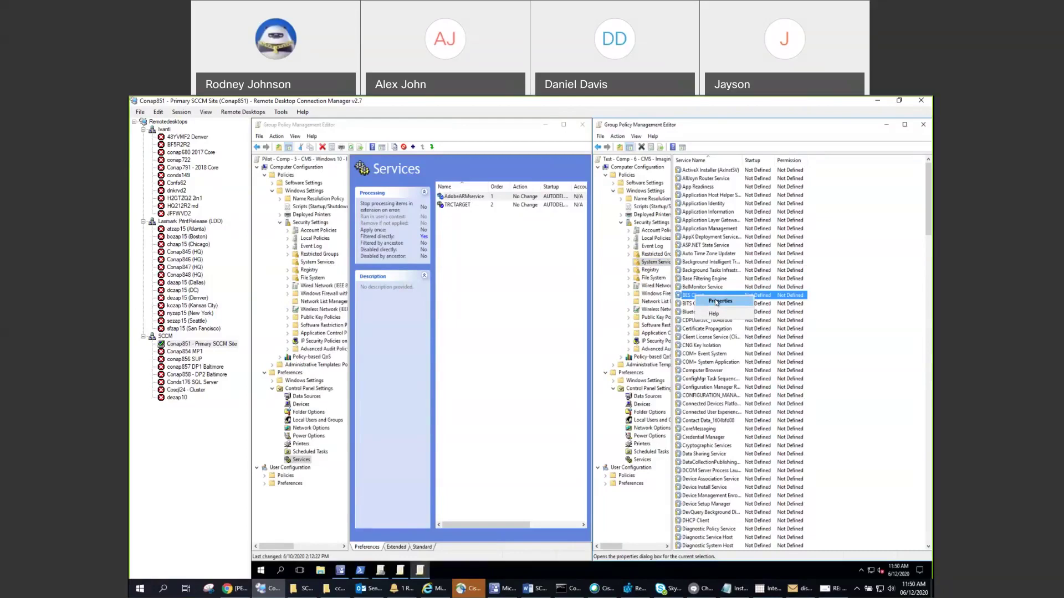
left_click(718, 301)
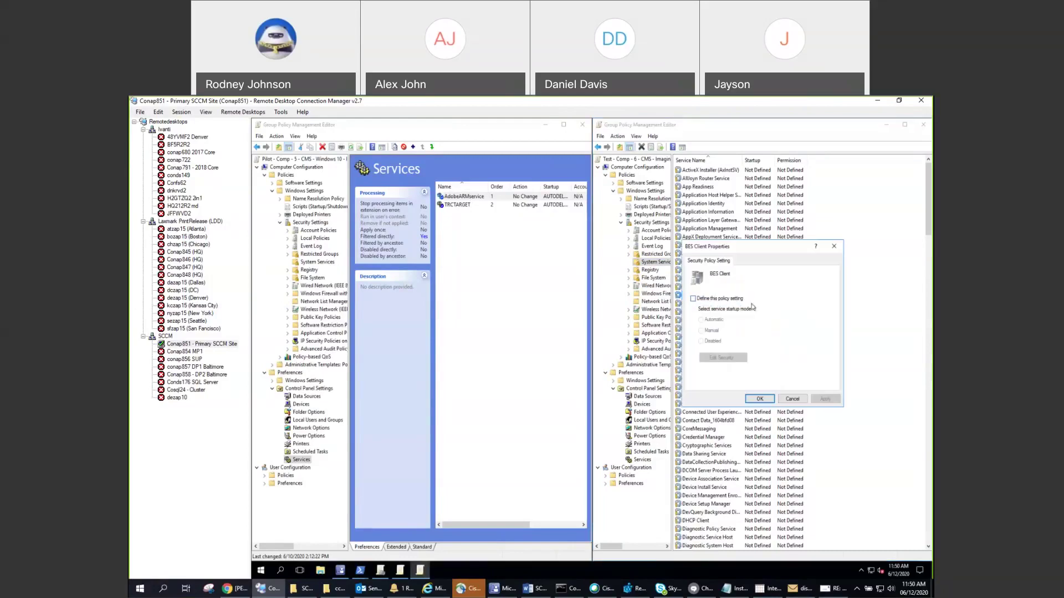
left_click(693, 299)
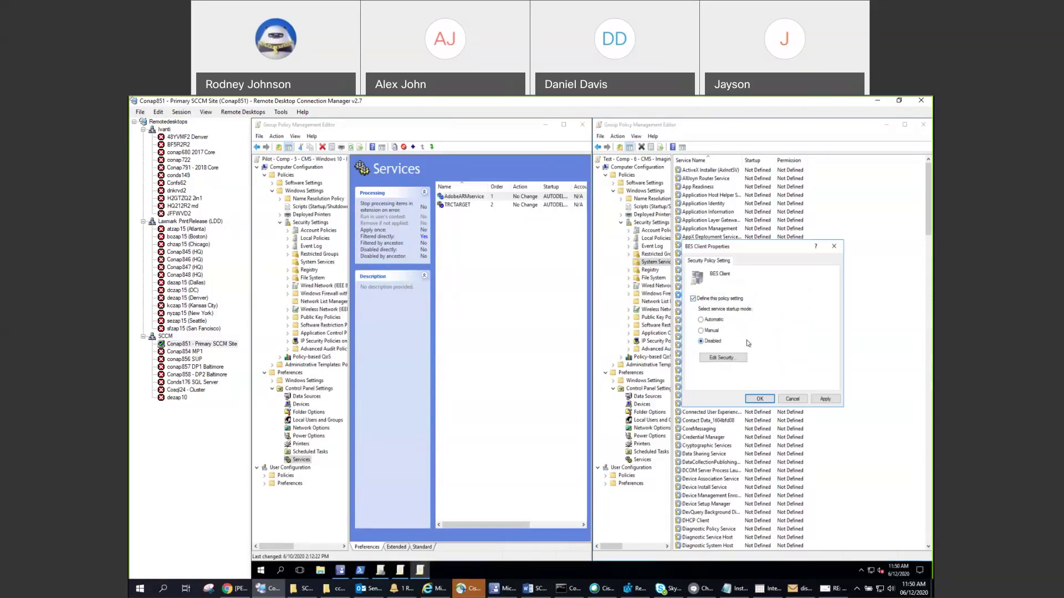
left_click(760, 399)
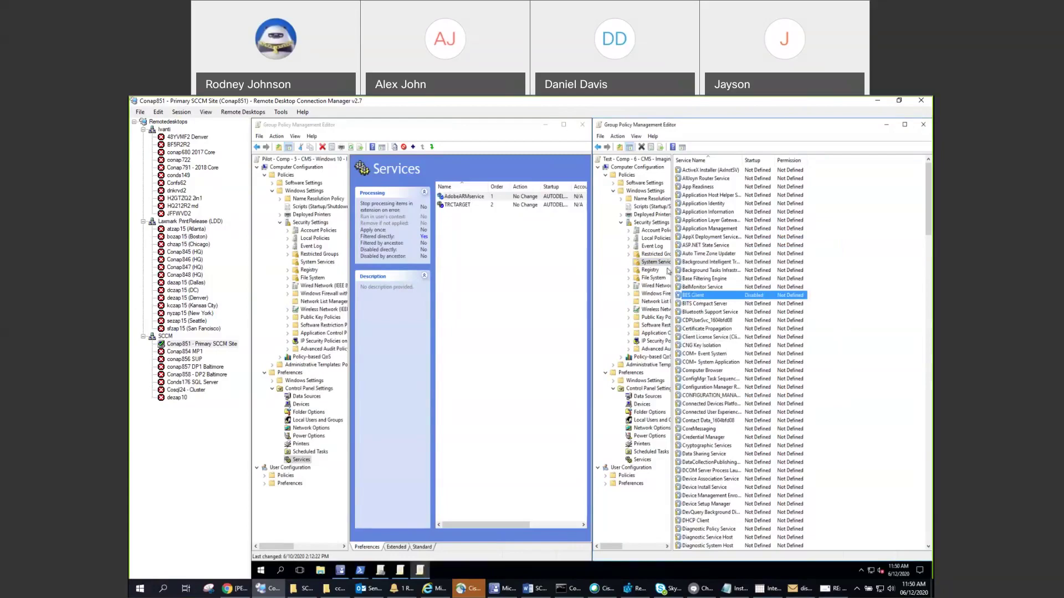
Close the test policy's editor and back up the "Test - Comp - 6 - CMS - Imaging Customizations" GPO to the Desktop from Group Policy Management
left_click(923, 126)
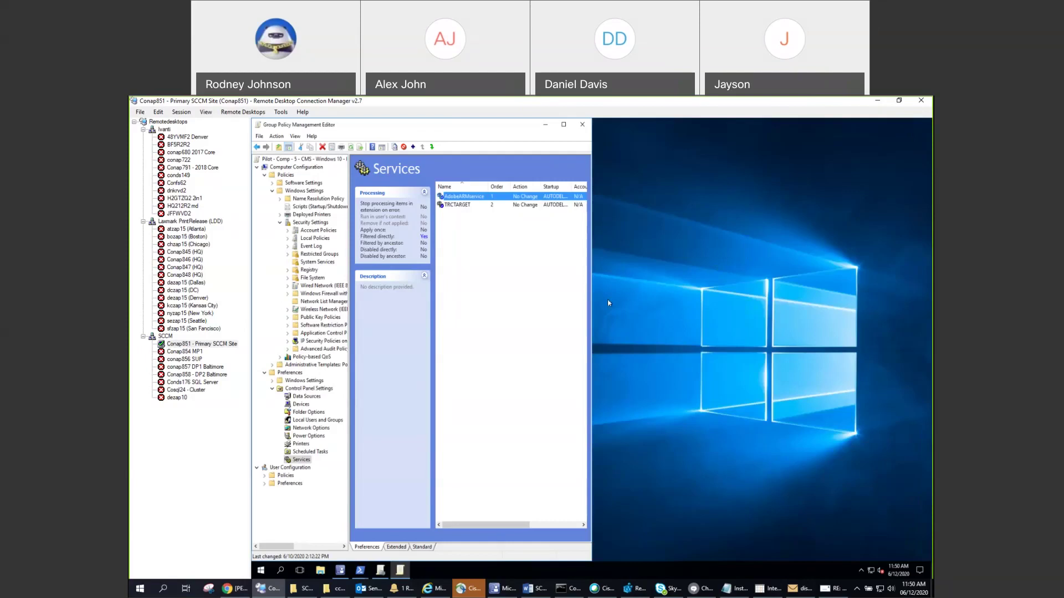
left_click(381, 570)
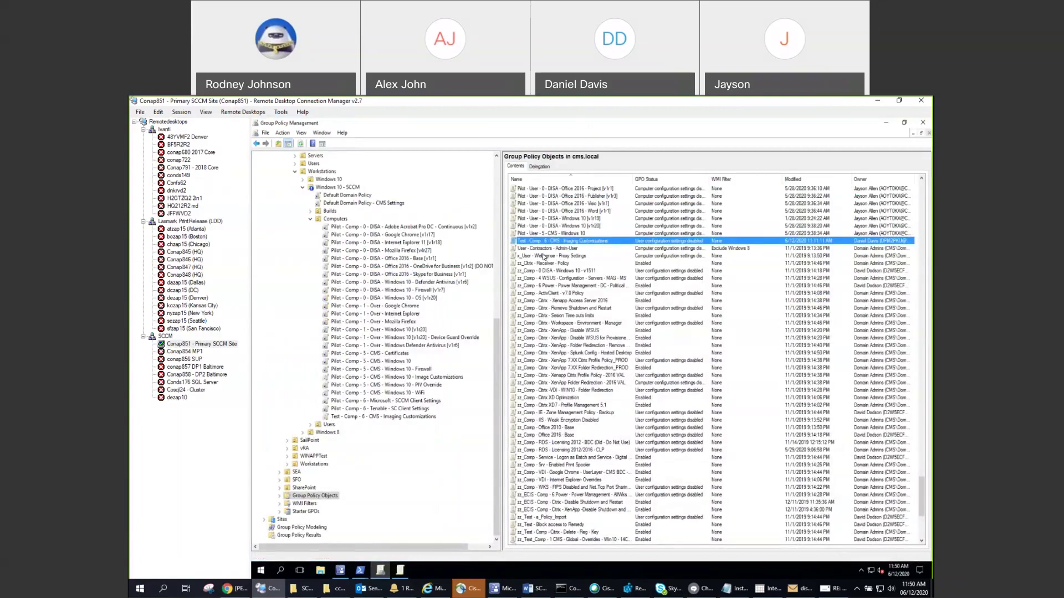
key("Home")
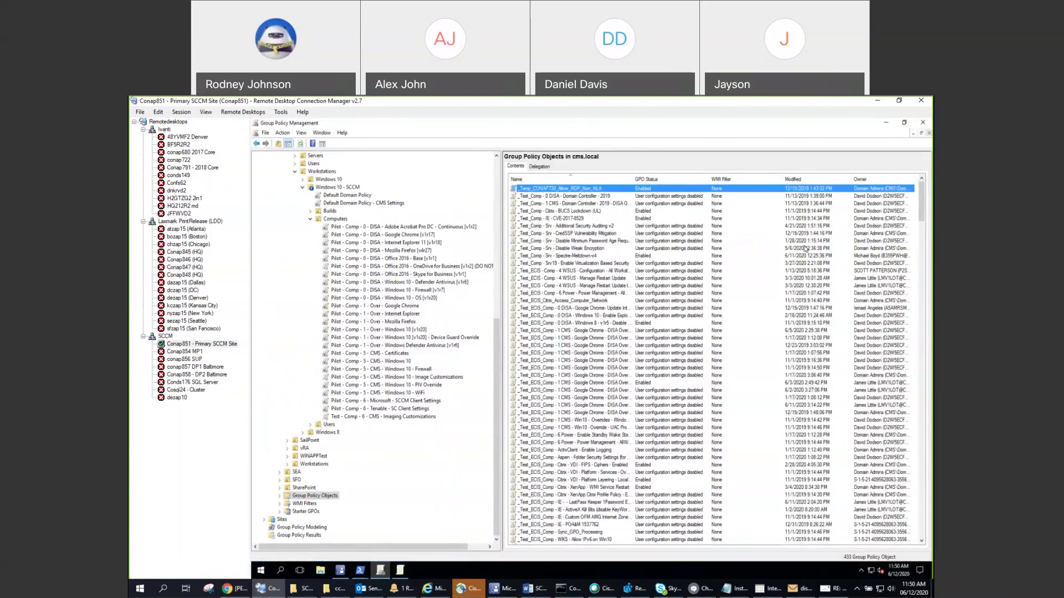
left_click_drag(922, 202, 920, 504)
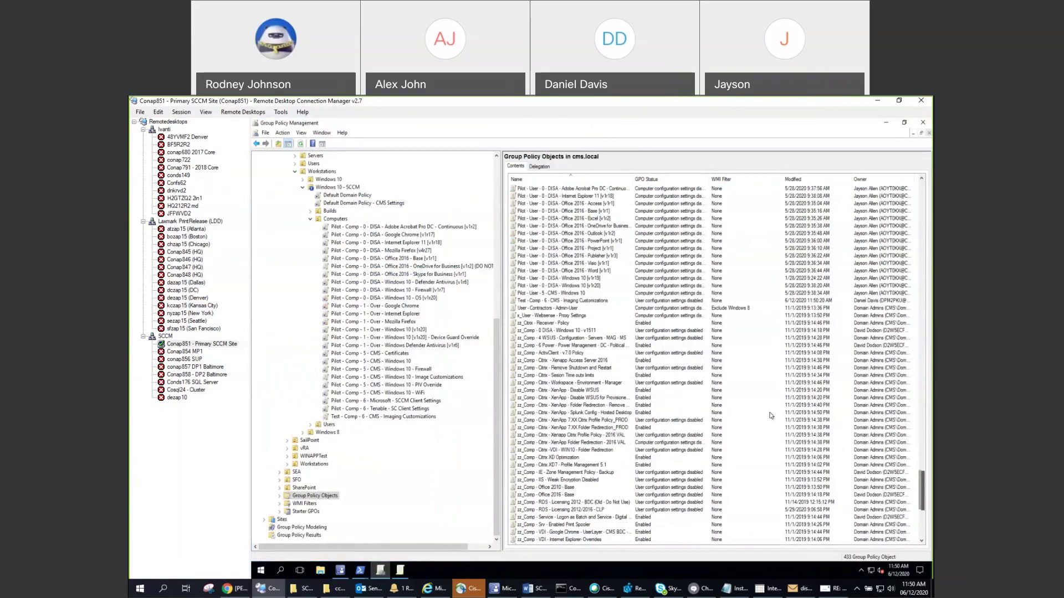
right_click(574, 301)
left_click(596, 329)
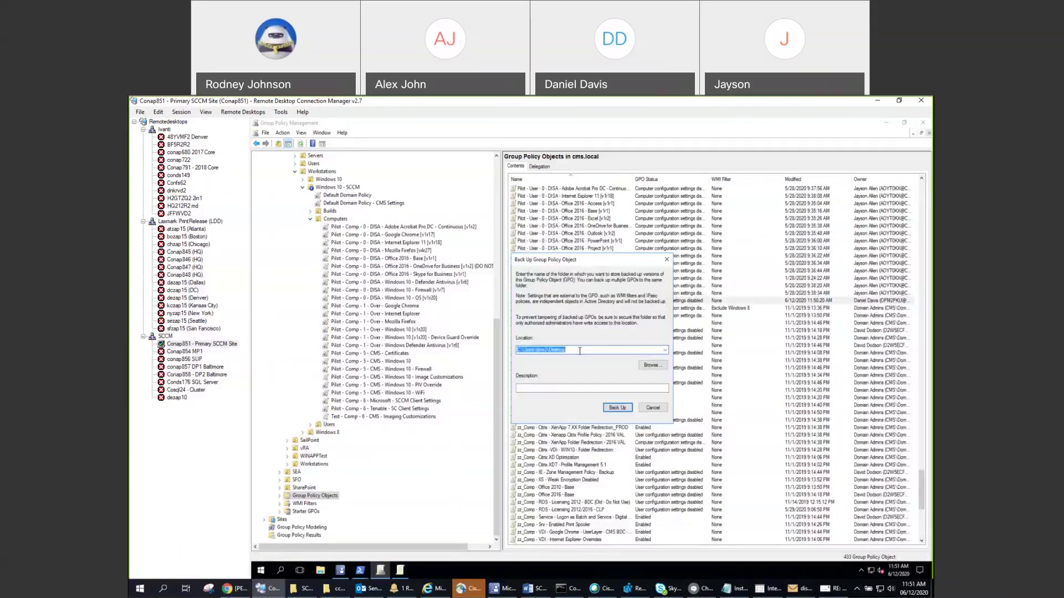
left_click(615, 410)
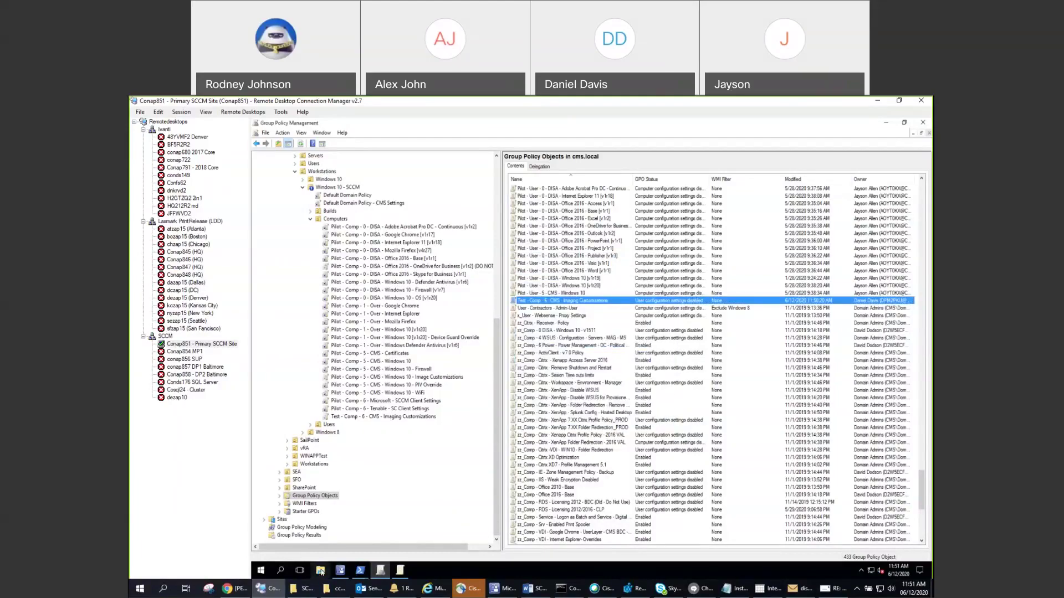
Switch to File Explorer and select the newly created GPO backup folder on the Desktop
left_click(321, 571)
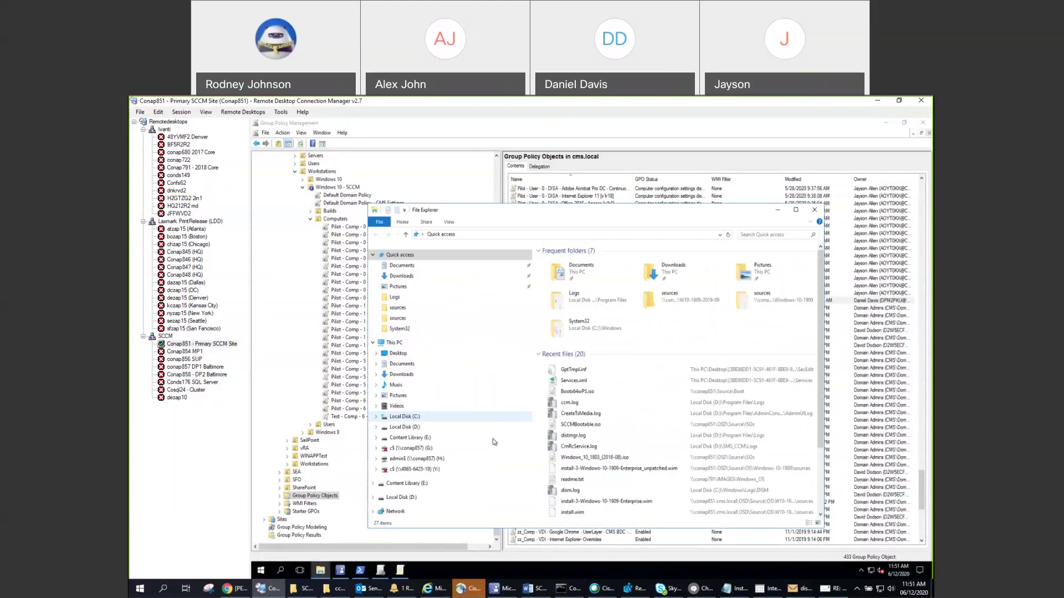
left_click(397, 353)
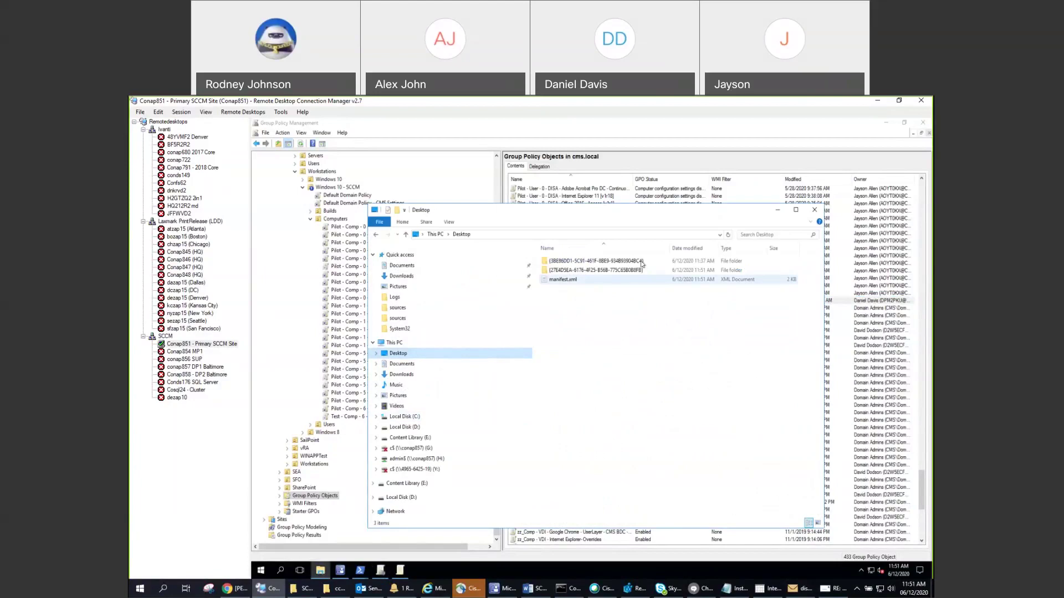
left_click(625, 271)
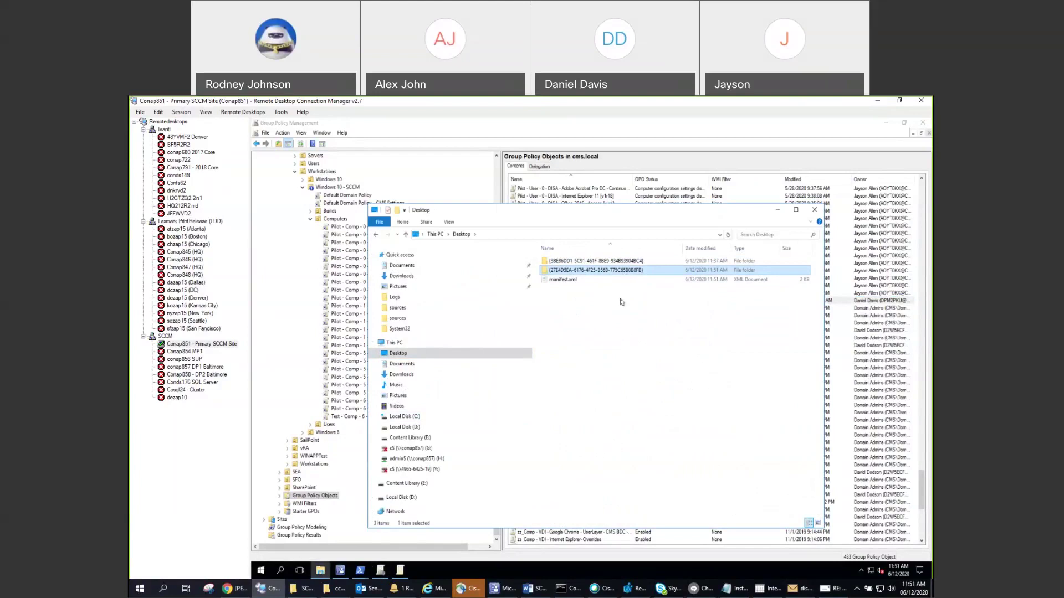
Open GptTmpl.inf from the backup's DomainSysvol\GPO\Machine\microsoft\windows nt\SecEdit folder for text editing
double_click(589, 272)
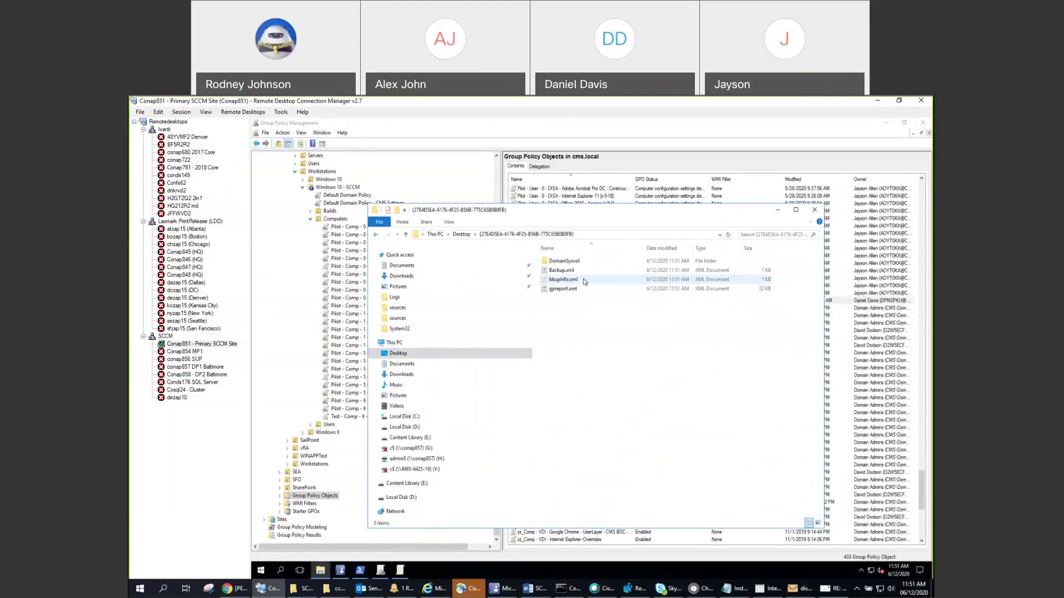
double_click(570, 262)
left_click(572, 265)
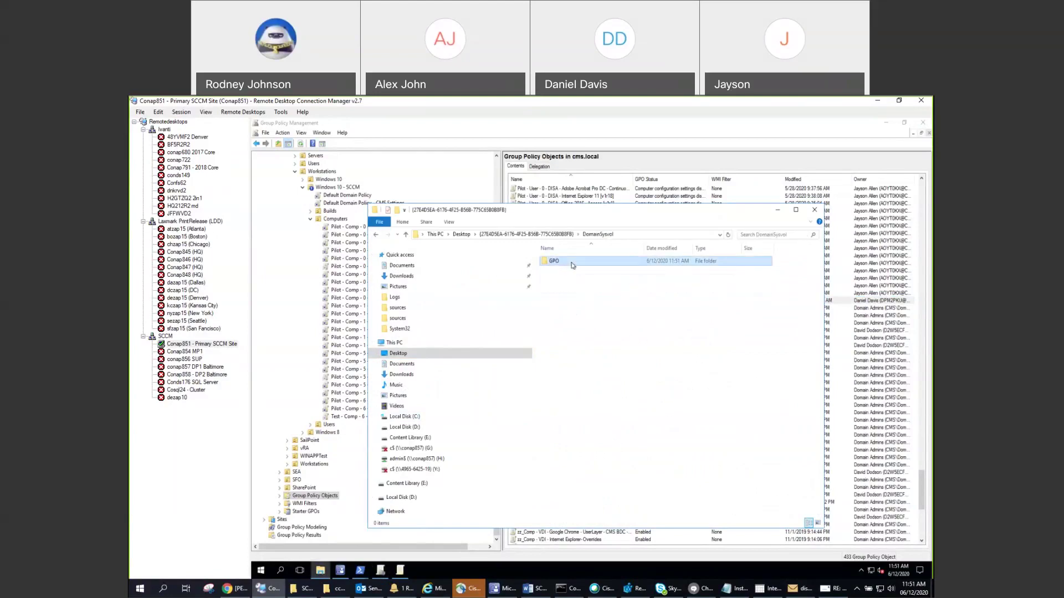
double_click(572, 264)
double_click(573, 266)
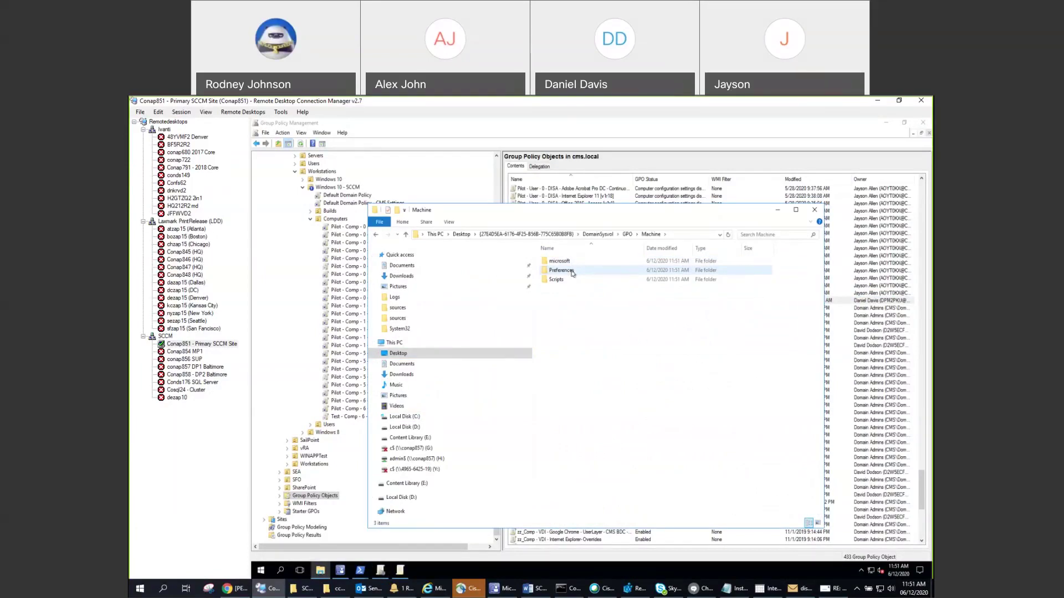
double_click(569, 261)
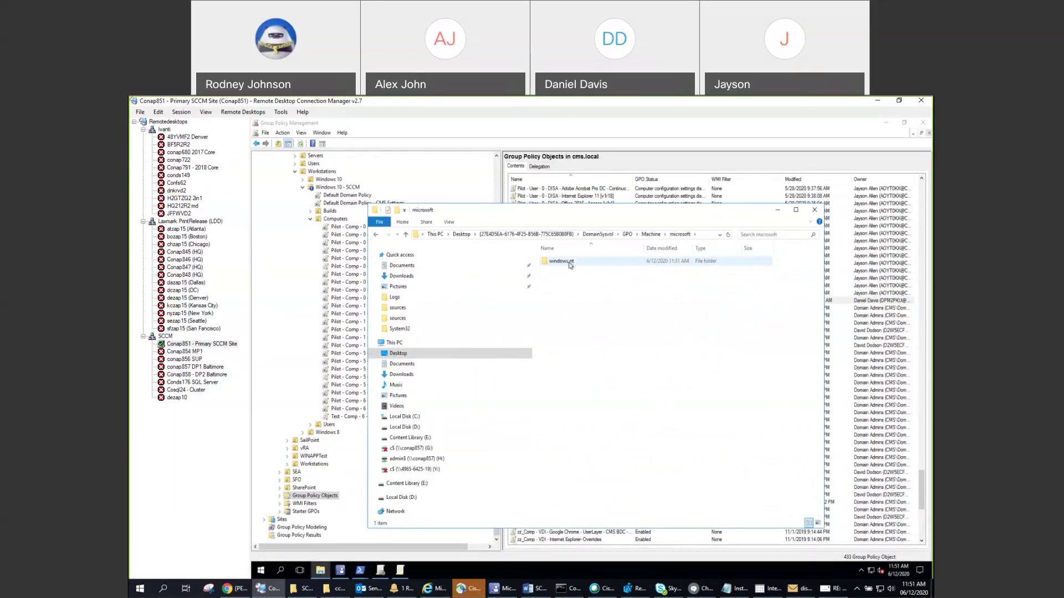
double_click(569, 265)
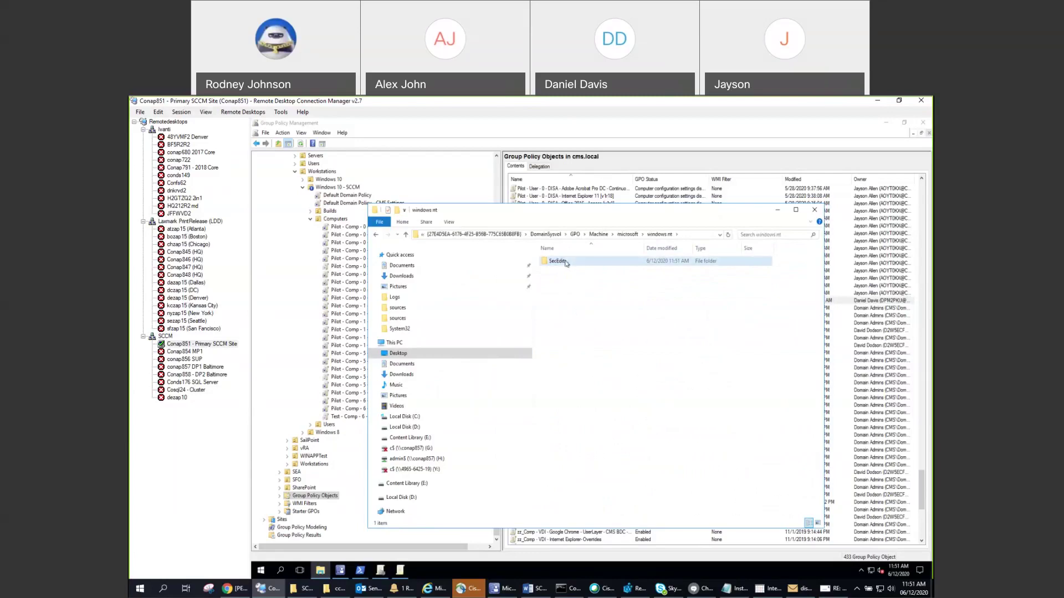
double_click(567, 265)
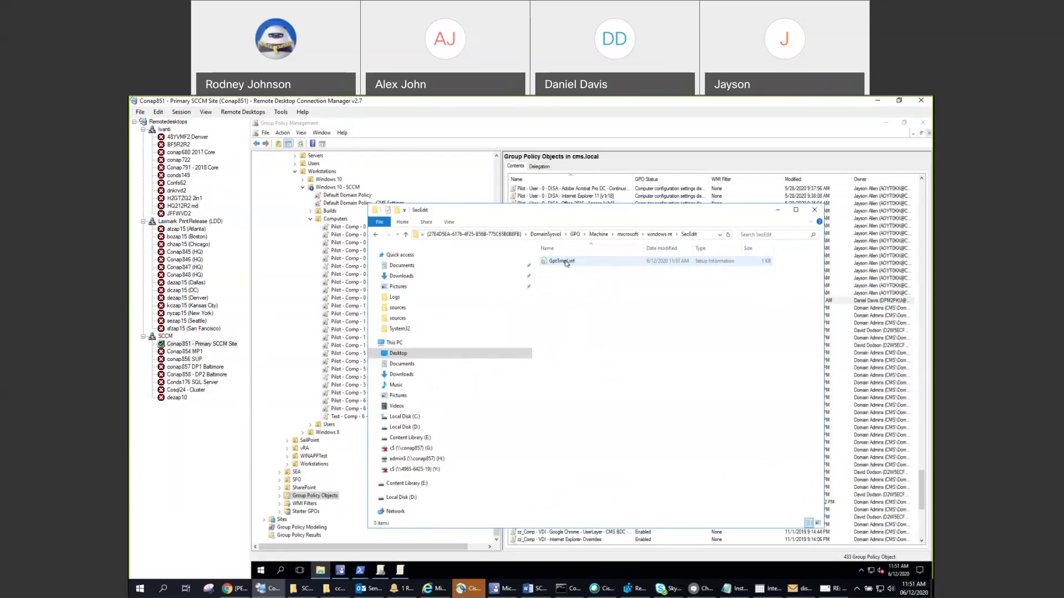
right_click(566, 263)
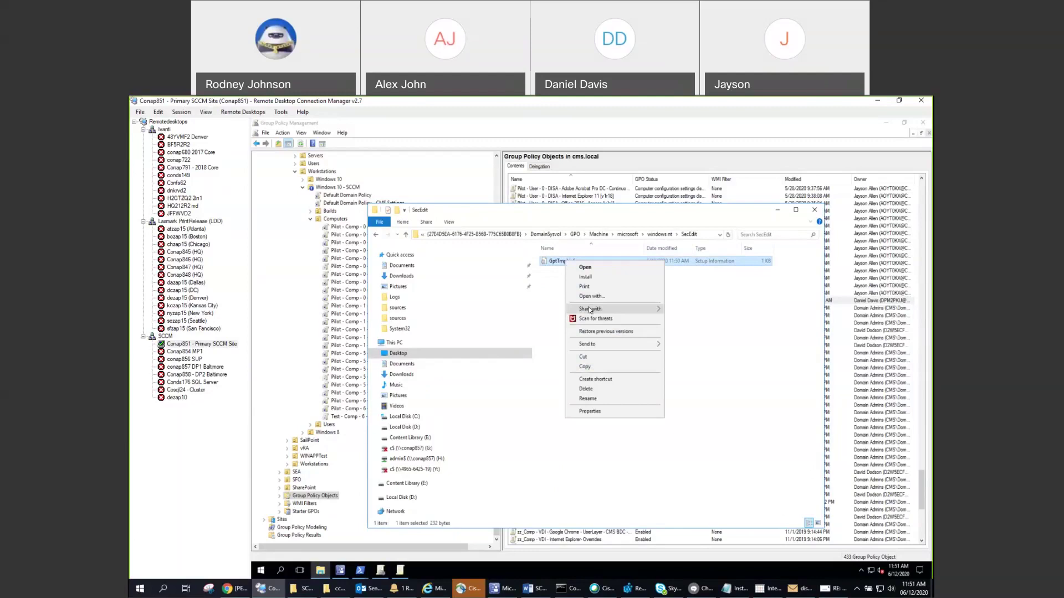
mouse_move(589, 307)
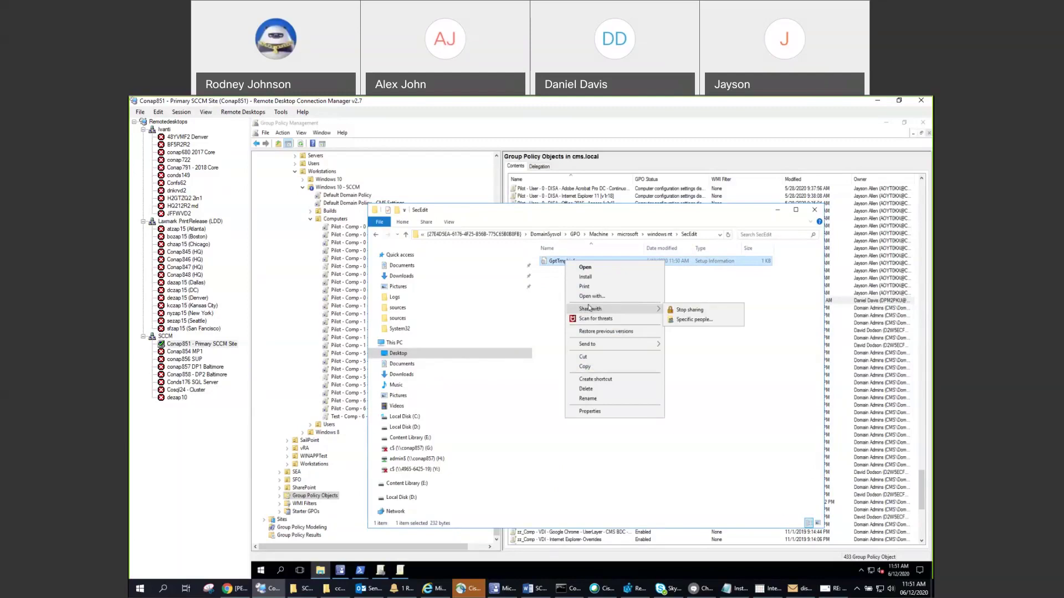
left_click(586, 267)
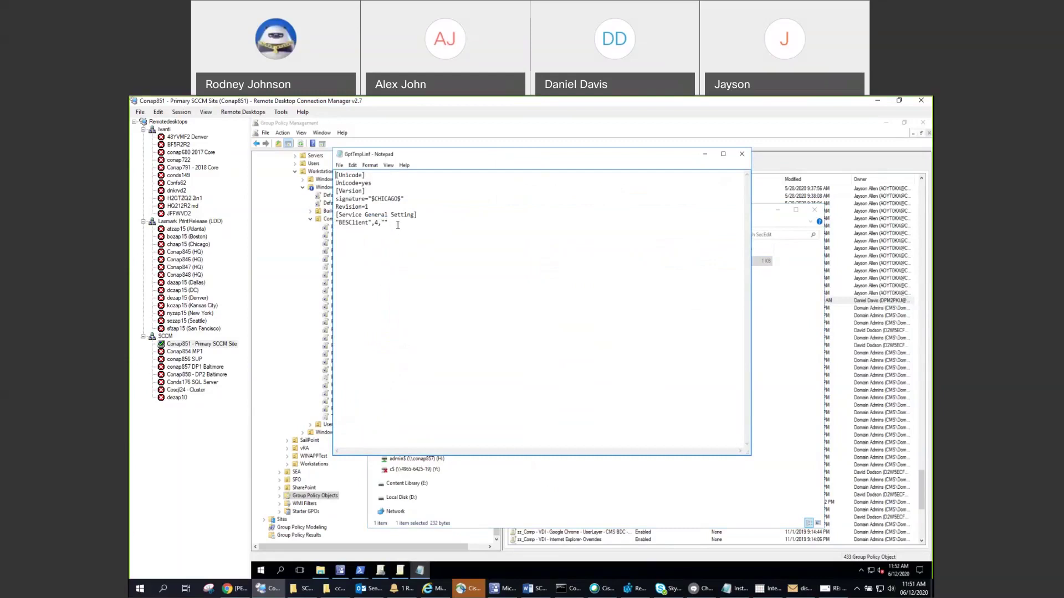
Duplicate the "BESClient",4,"" line under [Service General Setting] onto a new line below it
left_click_drag(388, 223, 335, 223)
key("ctrl+c")
left_click(351, 222)
left_click(396, 224)
key("Return")
key("ctrl+v")
Check the service name in the email and change the duplicated entry's service name to TRCTARGET
key("alt+Tab")
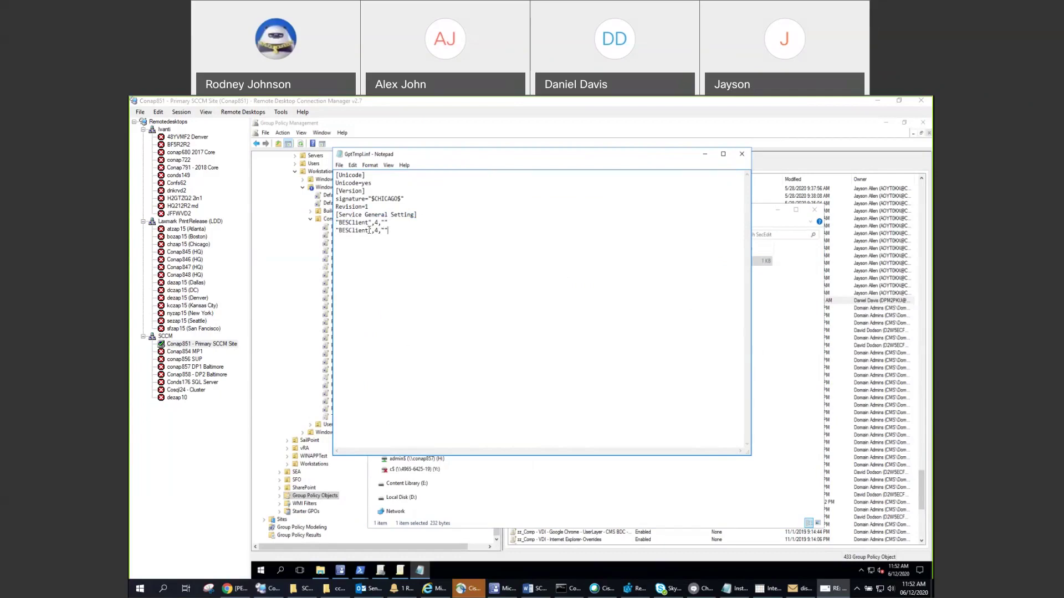
left_click(341, 230)
double_click(339, 230)
type("TRCTARGET")
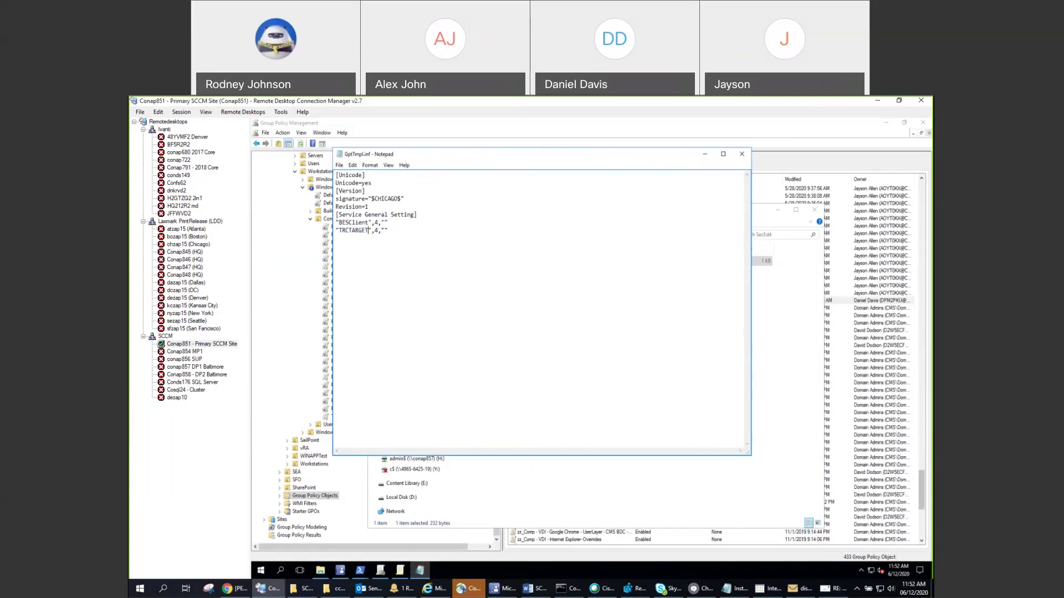
Consult the email again and replace BESClient in the first service entry with AdobeARMservice
key("alt+Tab")
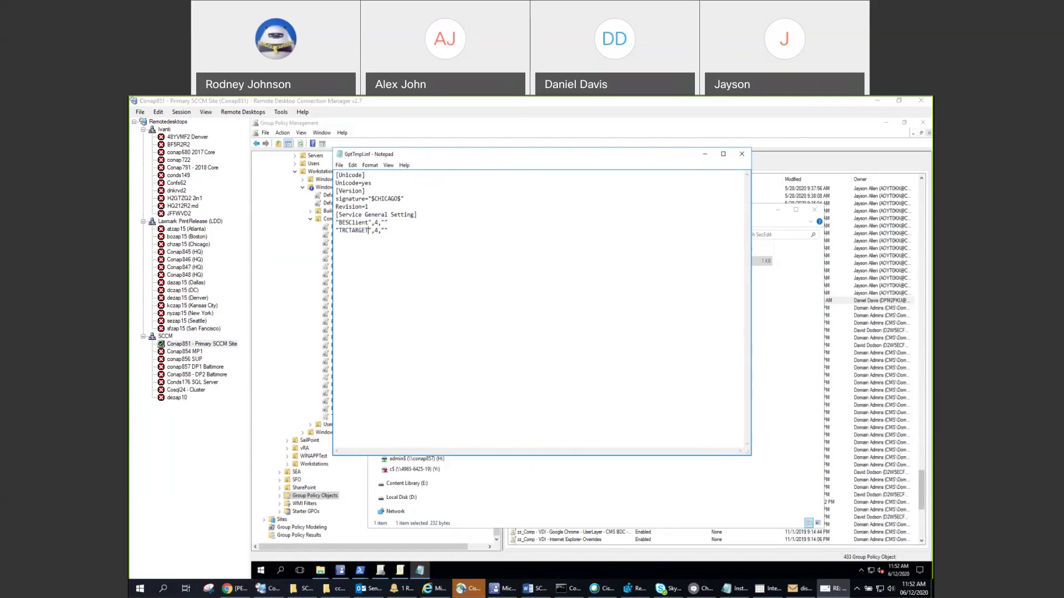
left_click(393, 232)
double_click(368, 222)
type("AdobeARMservice")
left_click(371, 255)
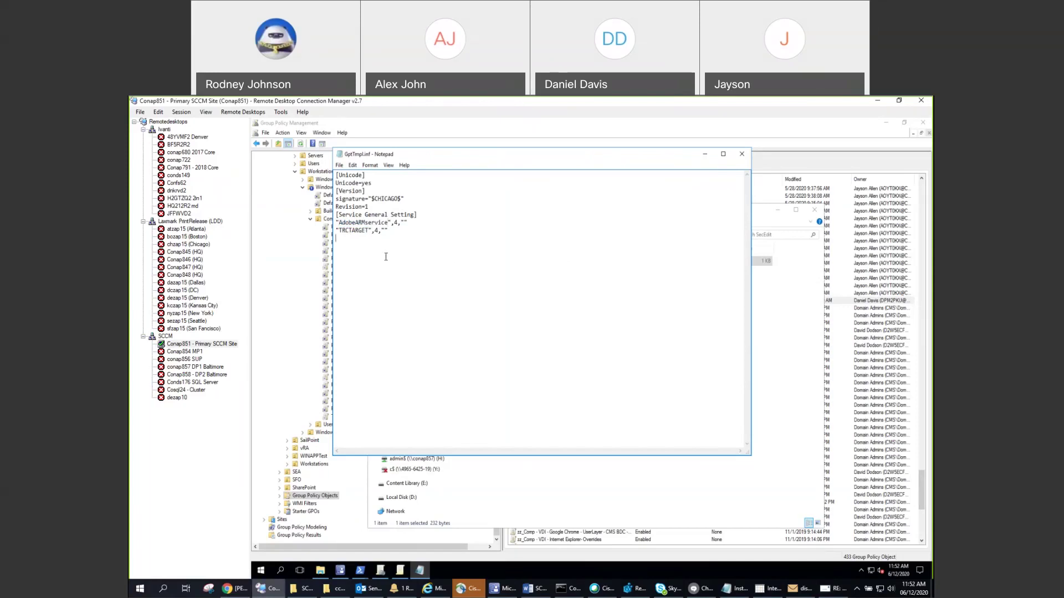
Save the edited GptTmpl.inf file and close it
left_click(339, 165)
left_click(346, 194)
left_click(741, 154)
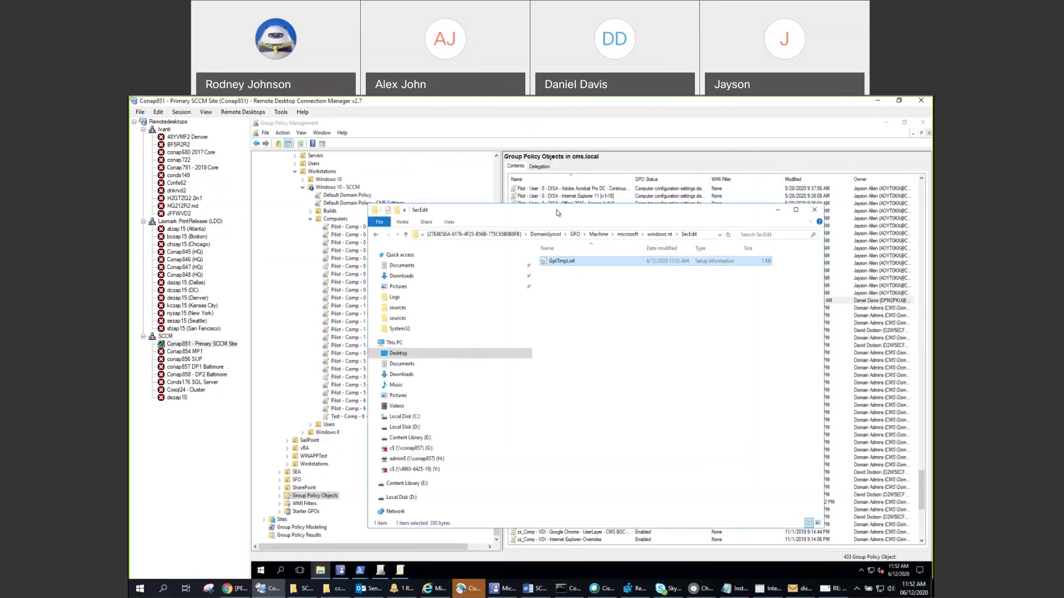
Return to Group Policy Management and start importing settings into the "Test - Comp - 6 - CMS - Imaging Customizations" GPO from the Desktop backup folder
left_click(777, 213)
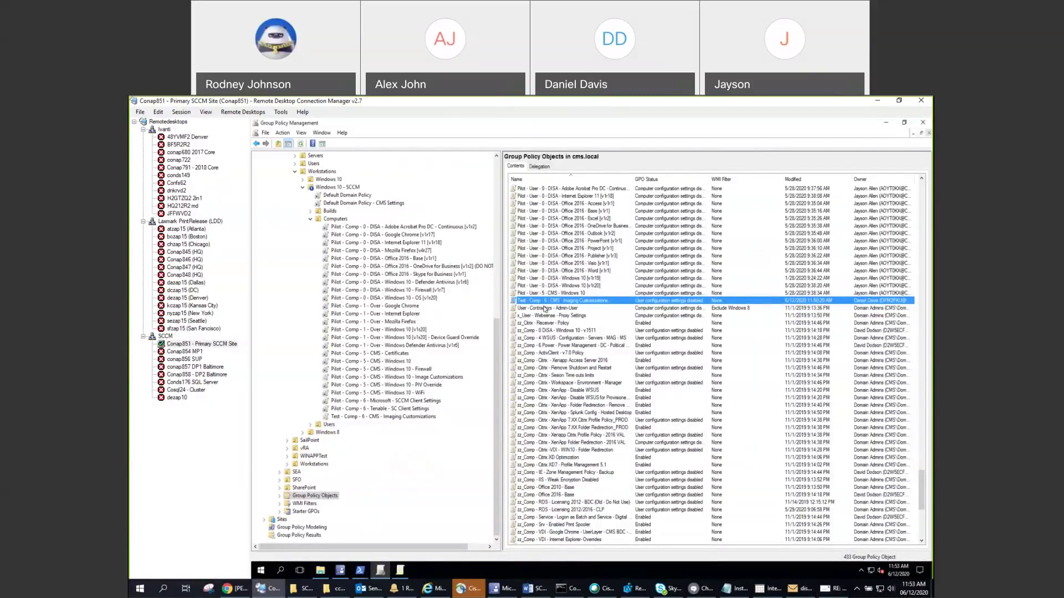
right_click(554, 303)
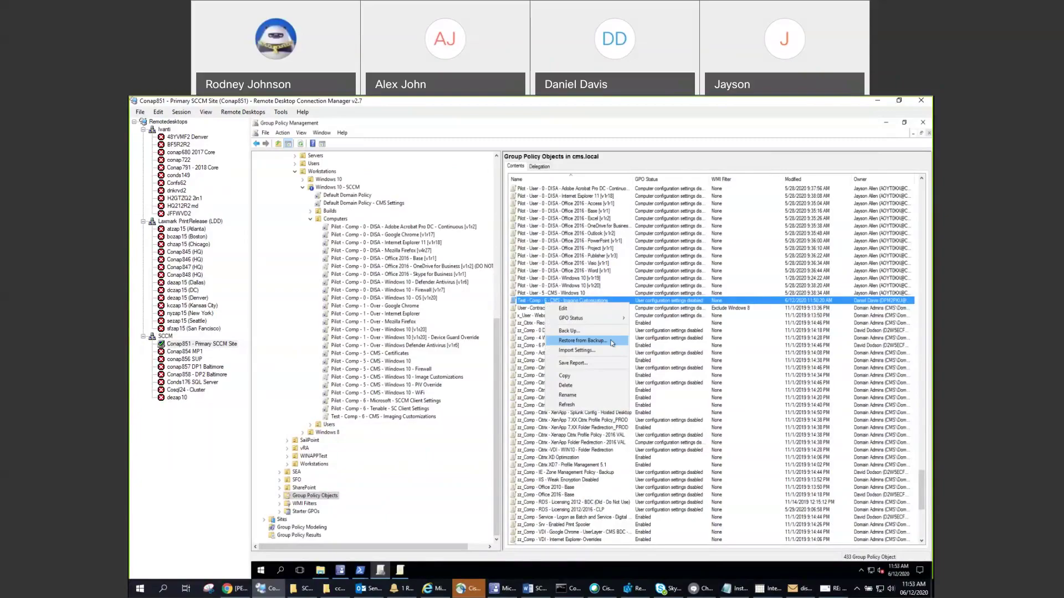
left_click(610, 350)
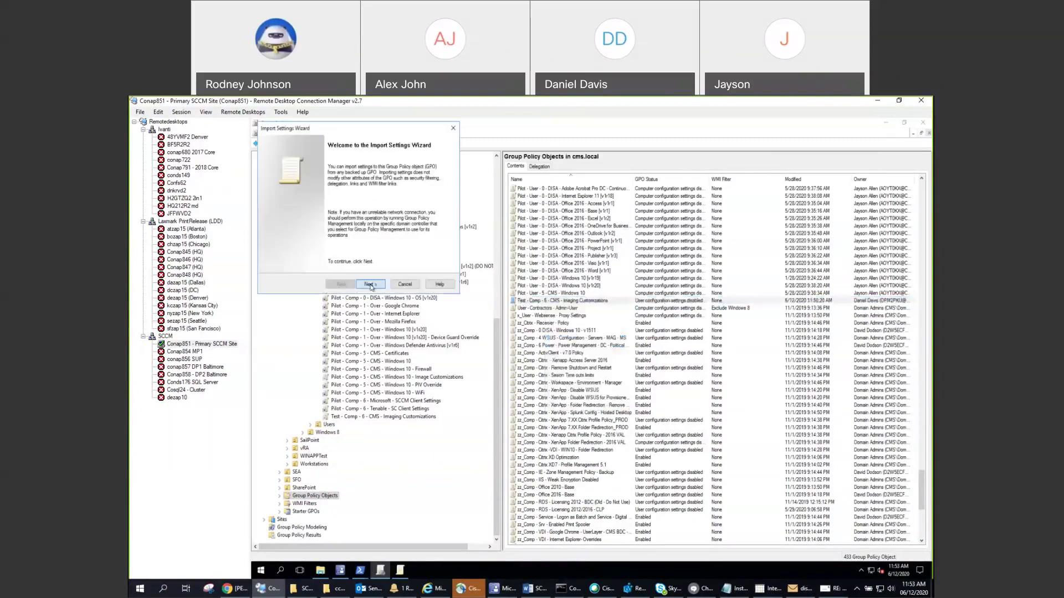
left_click(370, 285)
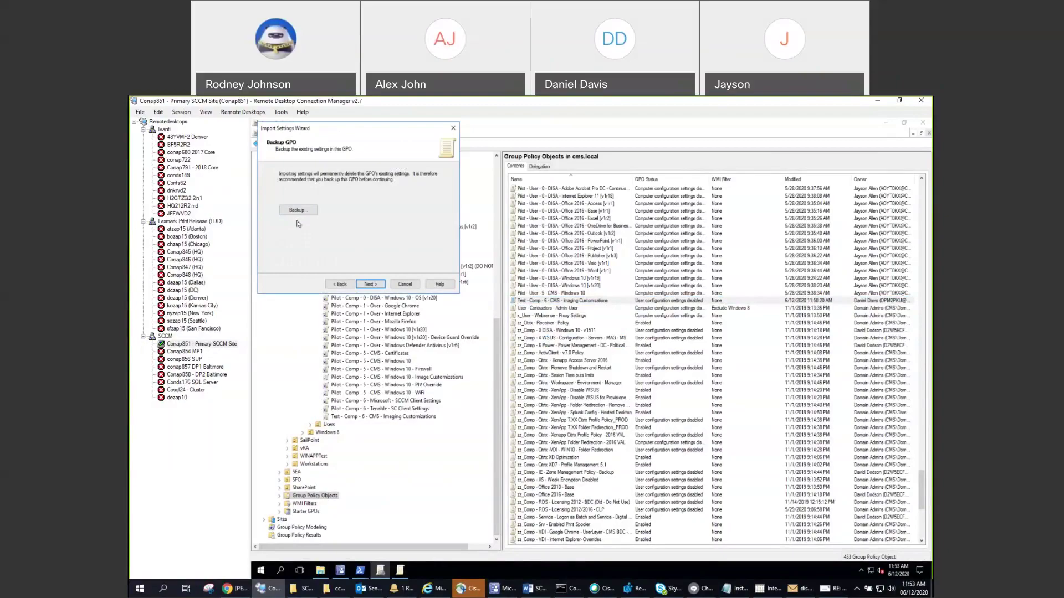
left_click(370, 284)
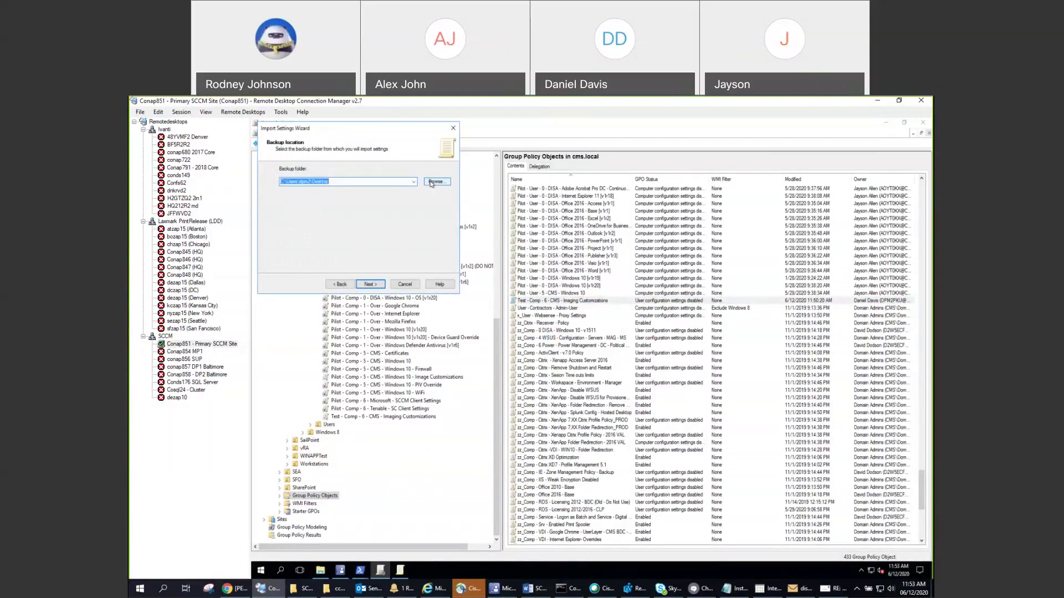
left_click(371, 284)
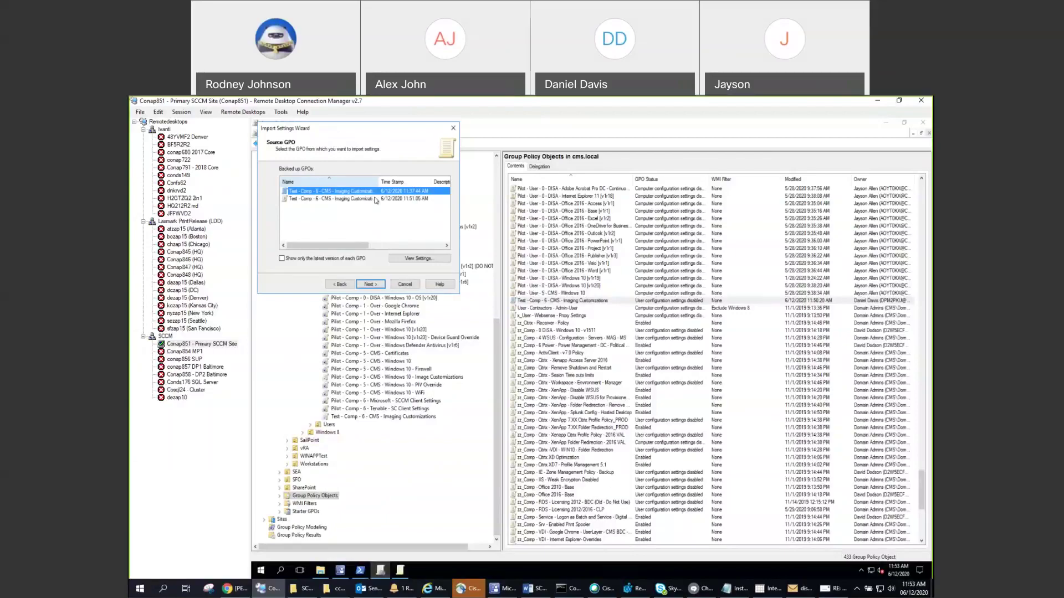
Choose the backup time-stamped 6/12/2020 11:51:05 AM as the source GPO and complete the import
left_click(374, 198)
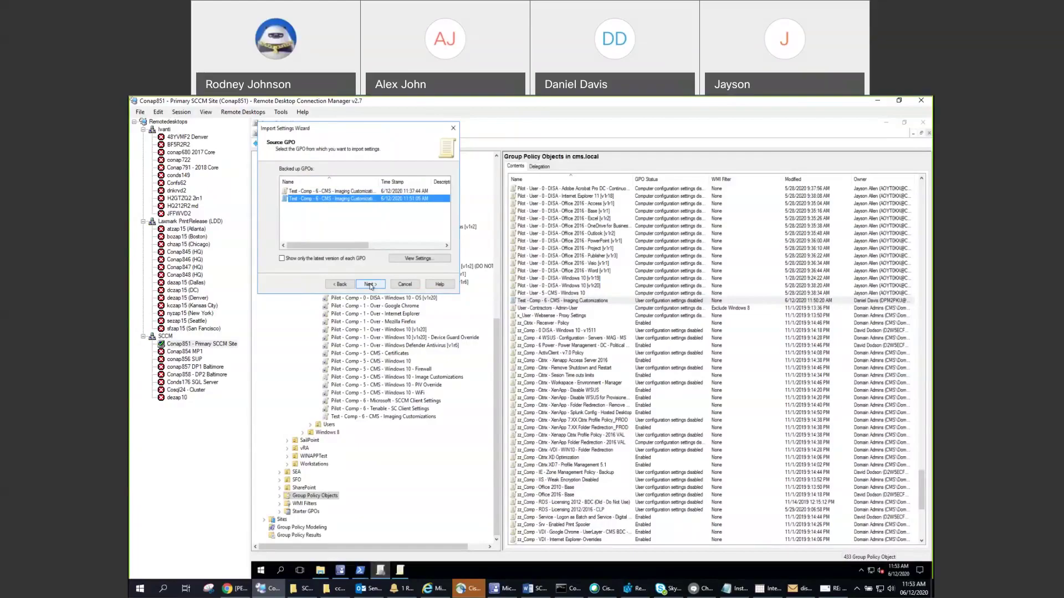
left_click(371, 285)
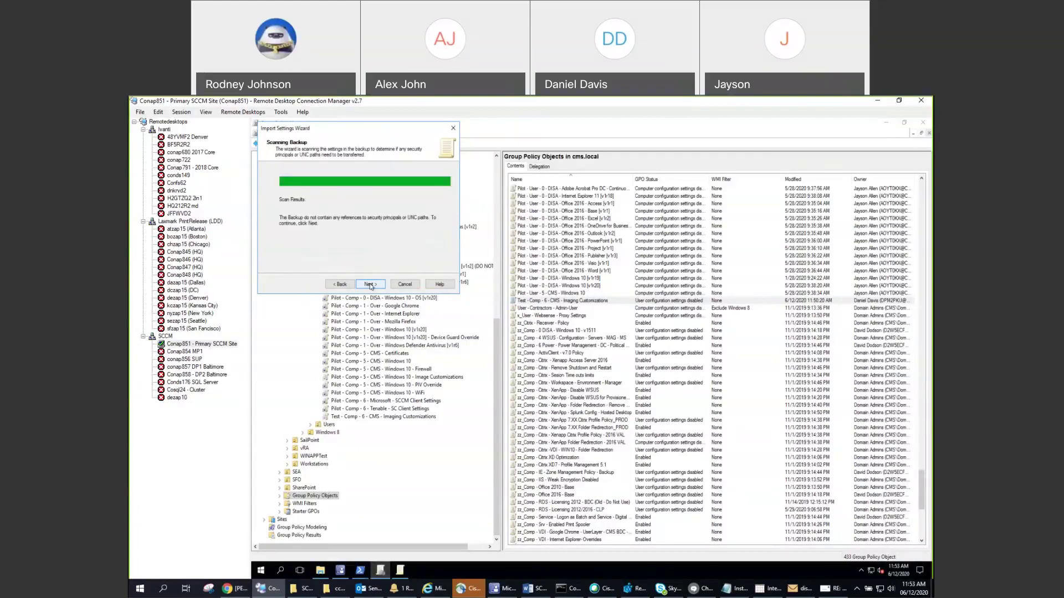
left_click(370, 284)
left_click(370, 285)
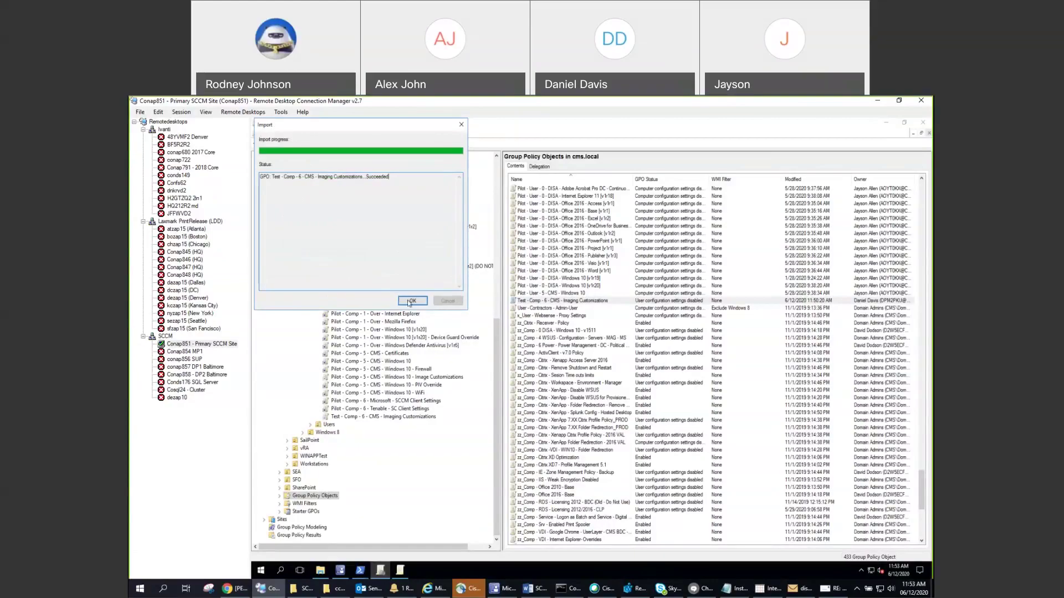
left_click(410, 301)
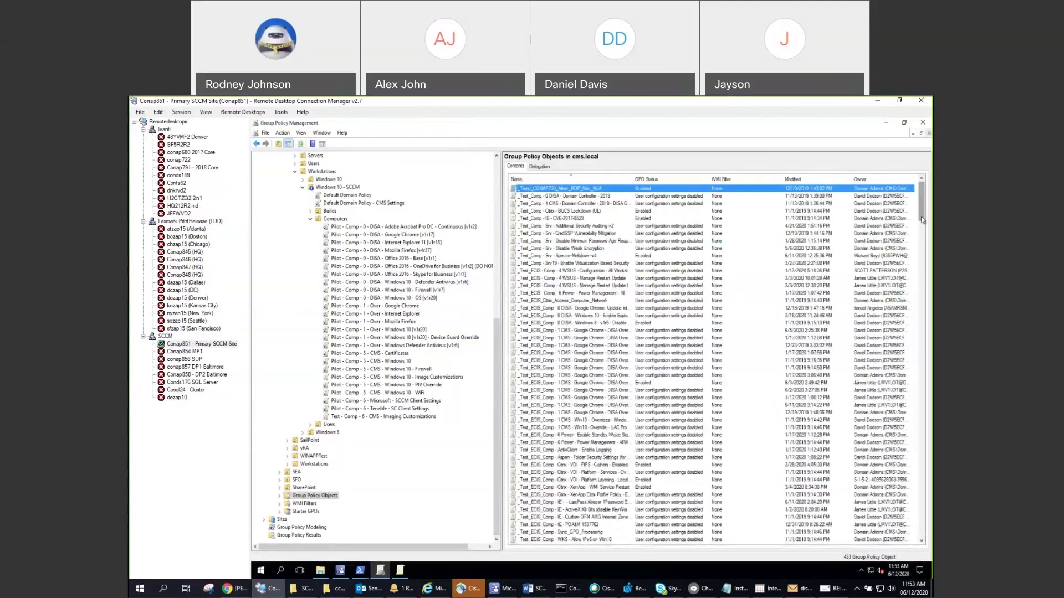
Locate the "Test - Comp - 6 - CMS - Imaging Customizations" GPO in the refreshed list and open it for editing
left_click_drag(922, 220, 915, 537)
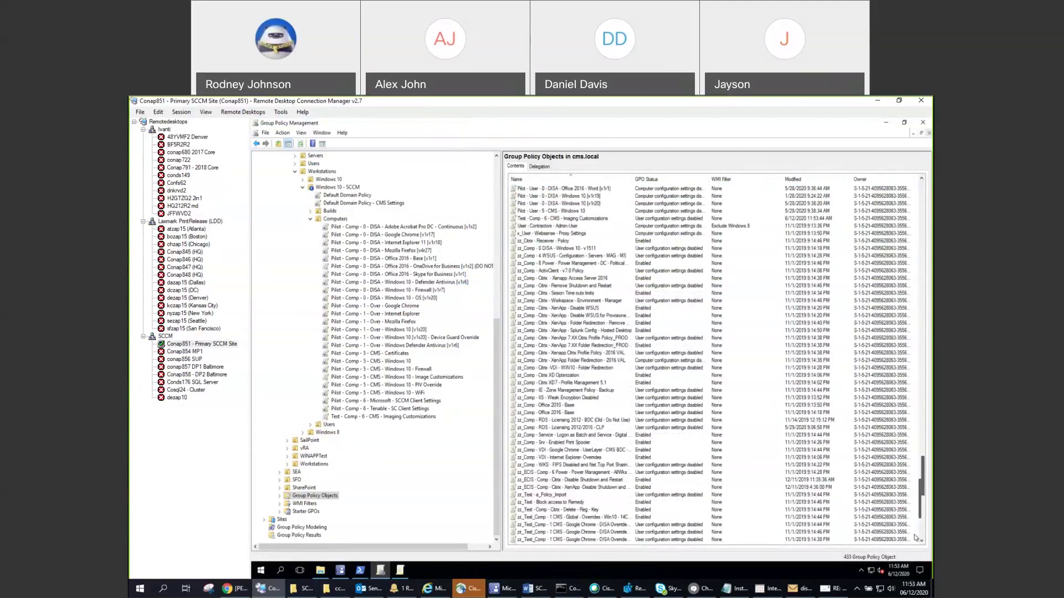
scroll(569, 332, "up", 5)
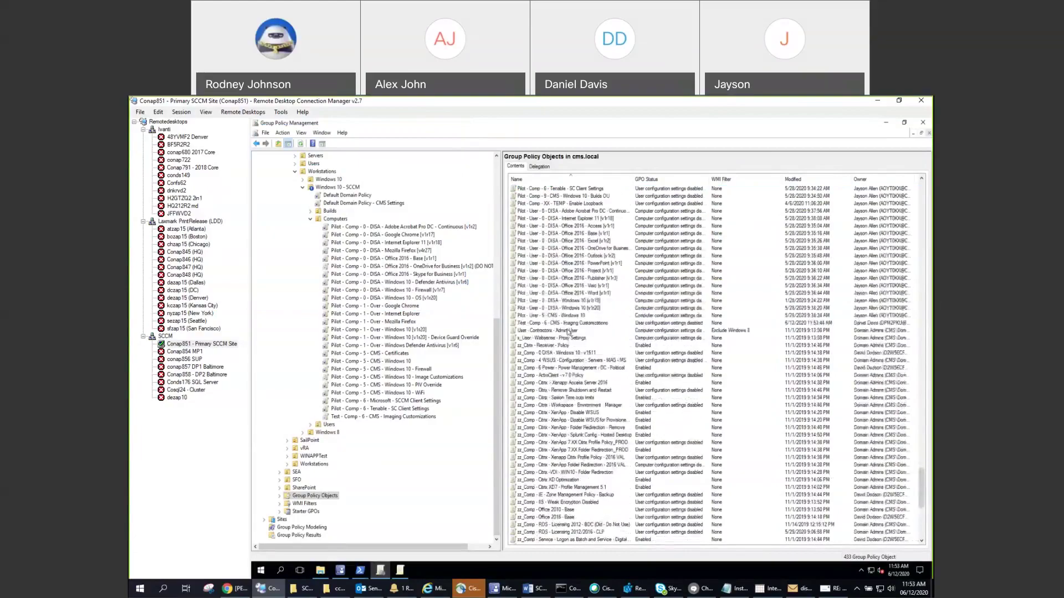
right_click(568, 324)
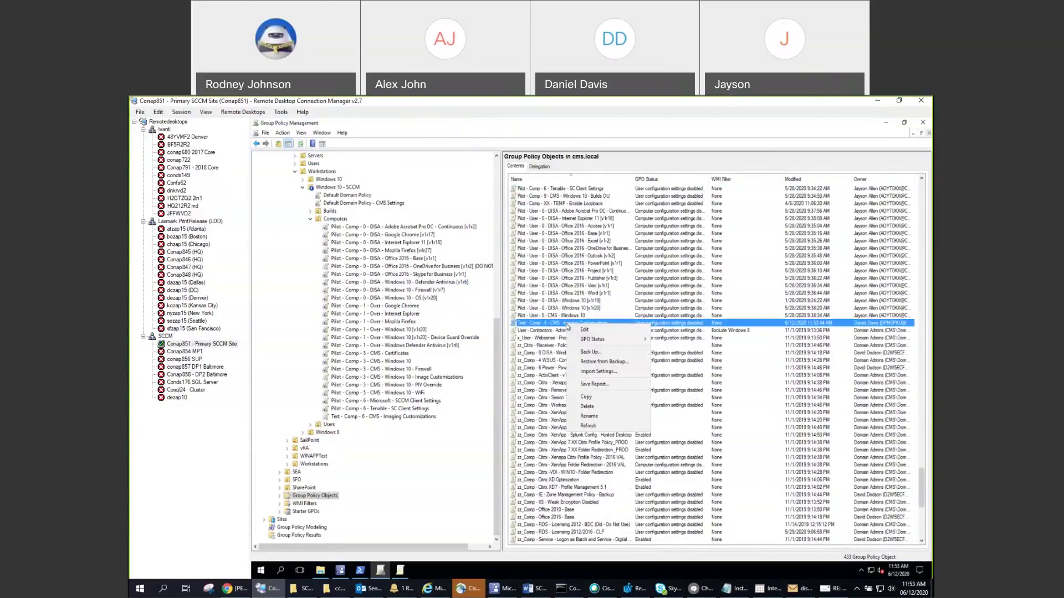
left_click(584, 330)
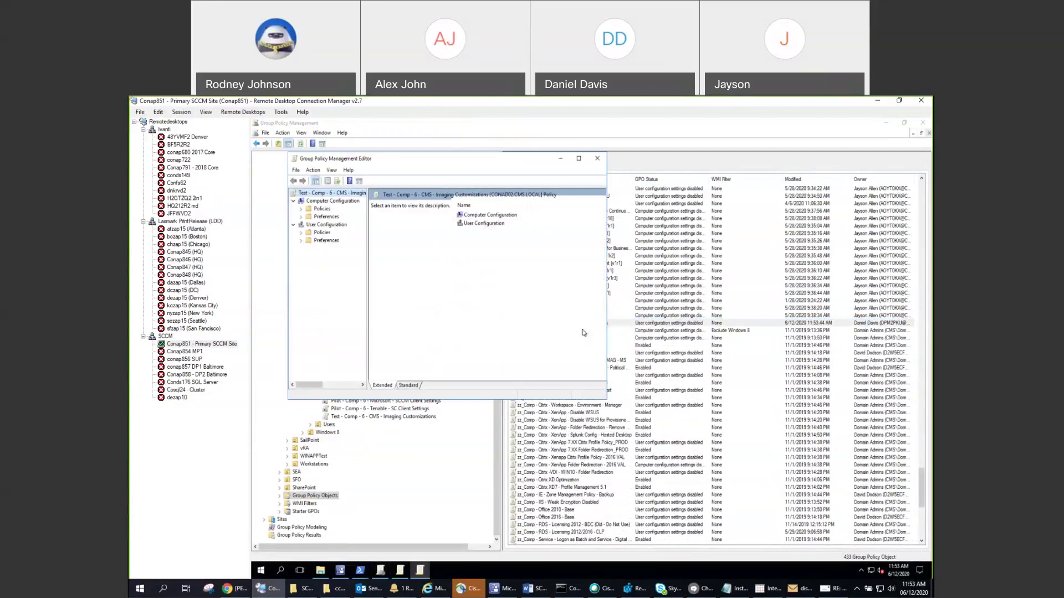
Open System Services under the computer policies' Windows Settings and Security Settings, widening the tree to show full names
left_click(300, 210)
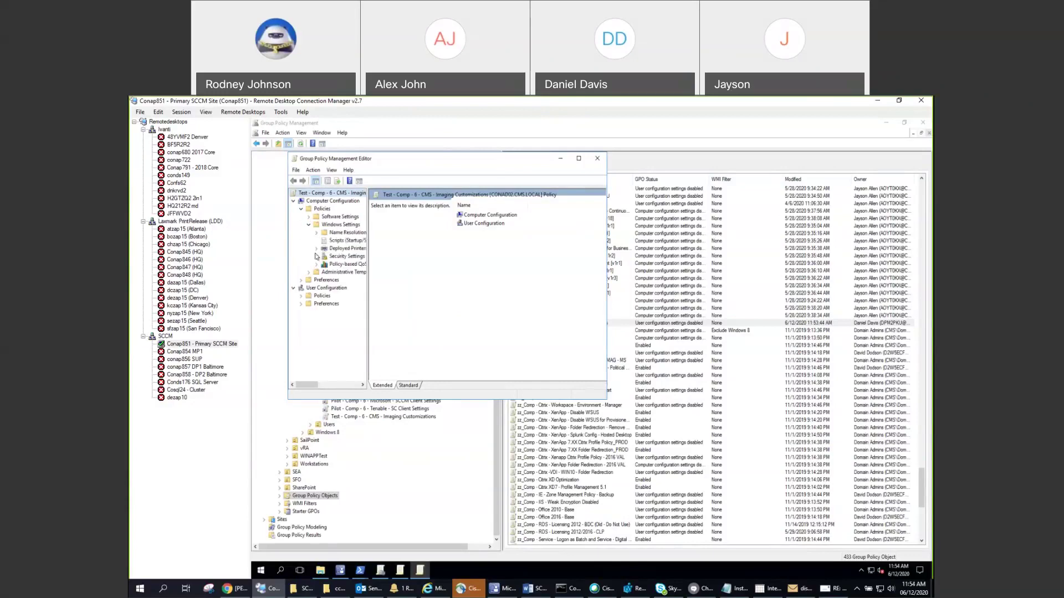
left_click(313, 256)
left_click_drag(367, 322, 431, 323)
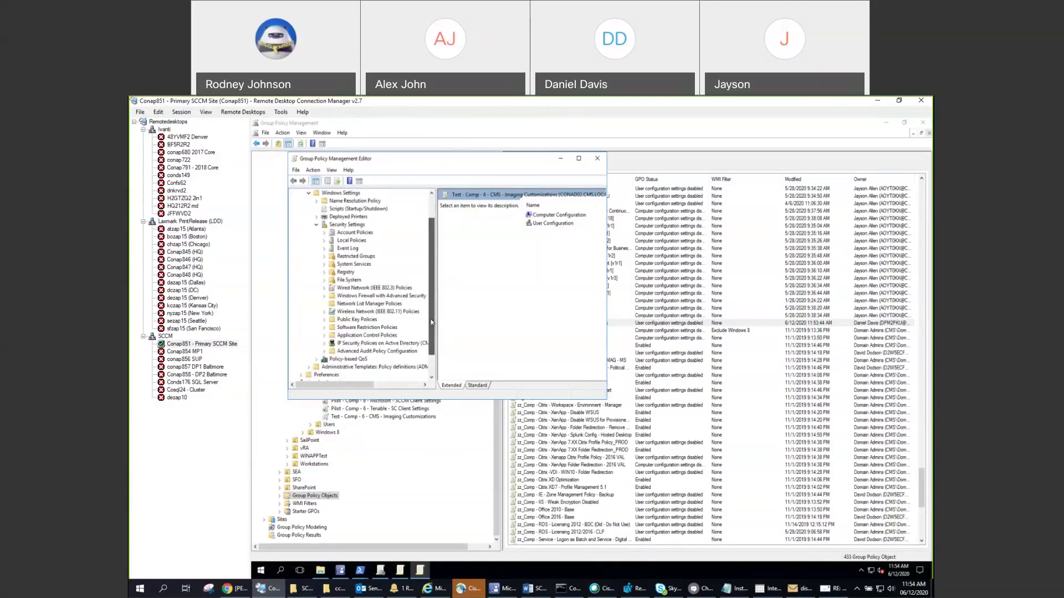
scroll(341, 294, "down", 1)
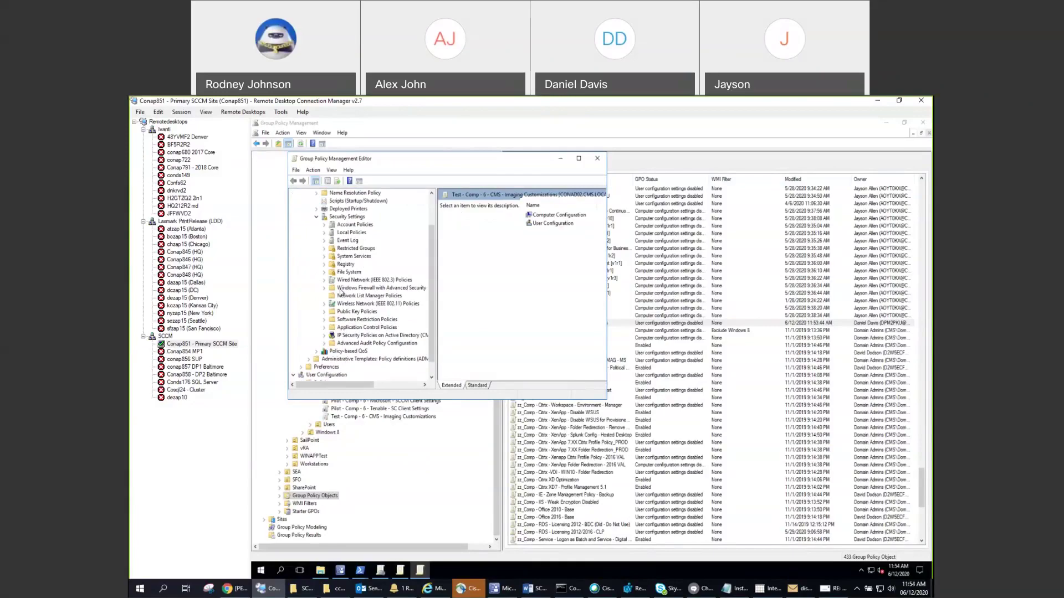
left_click(354, 256)
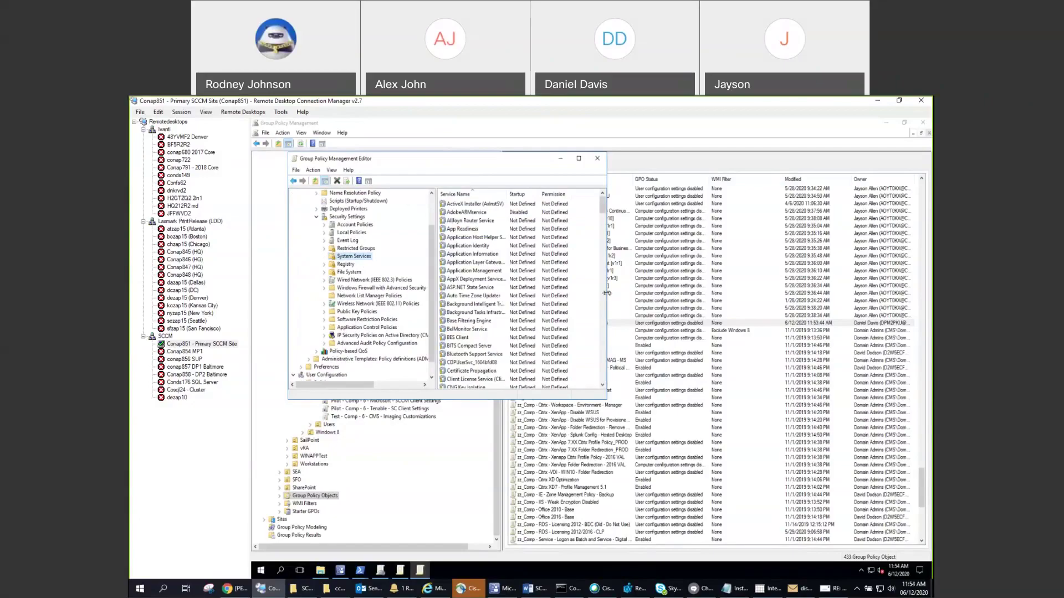
Enlarge the policy editor window and check the startup settings of AdobeARMservice and TRCTARGET in System Services
left_click_drag(607, 293, 695, 293)
left_click_drag(517, 399, 516, 486)
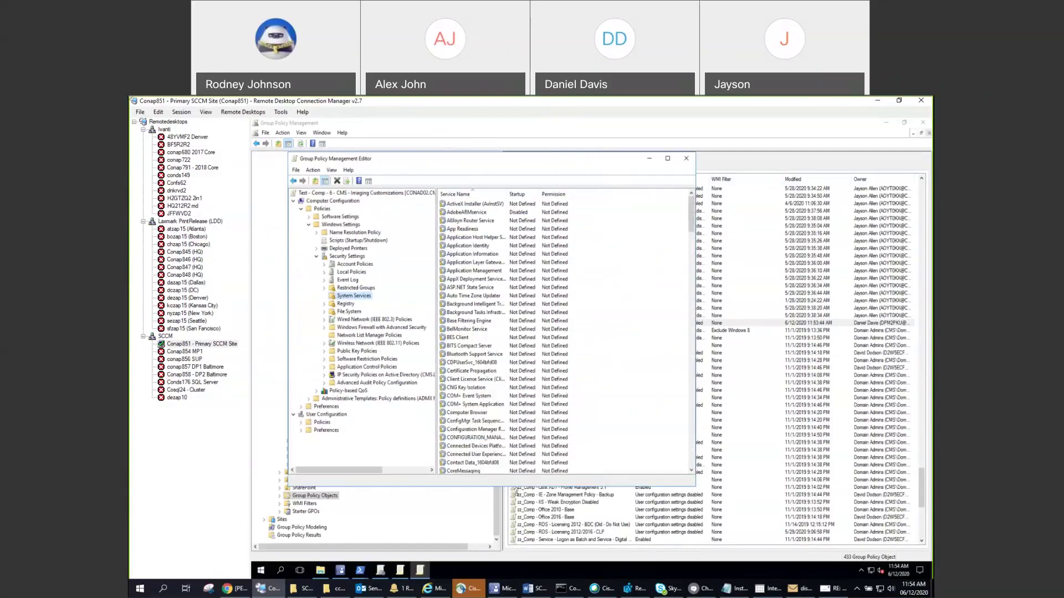
left_click_drag(516, 490, 516, 501)
left_click(457, 213)
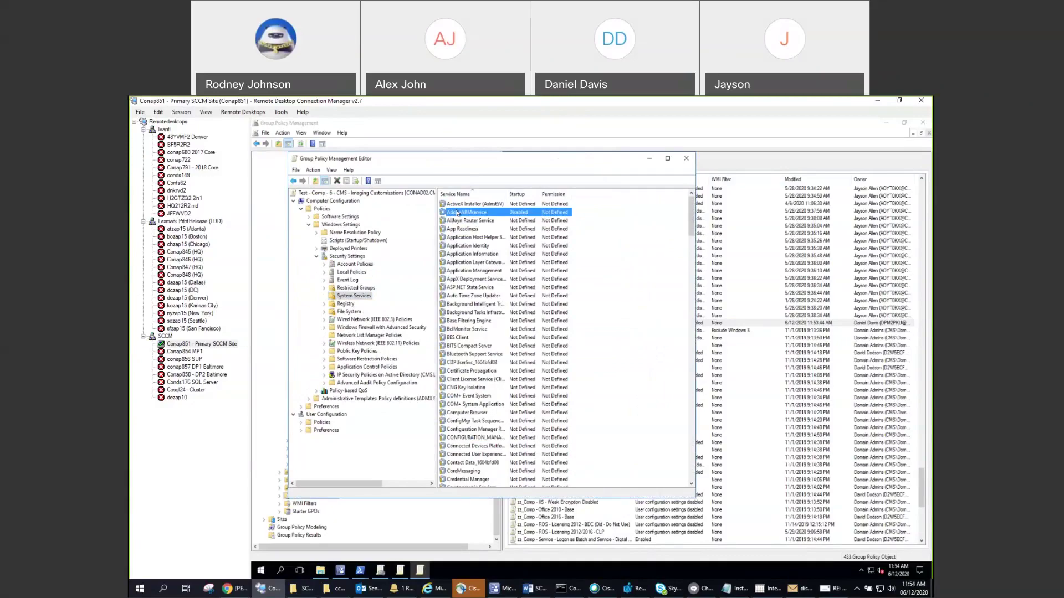
scroll(464, 340, "down", 2)
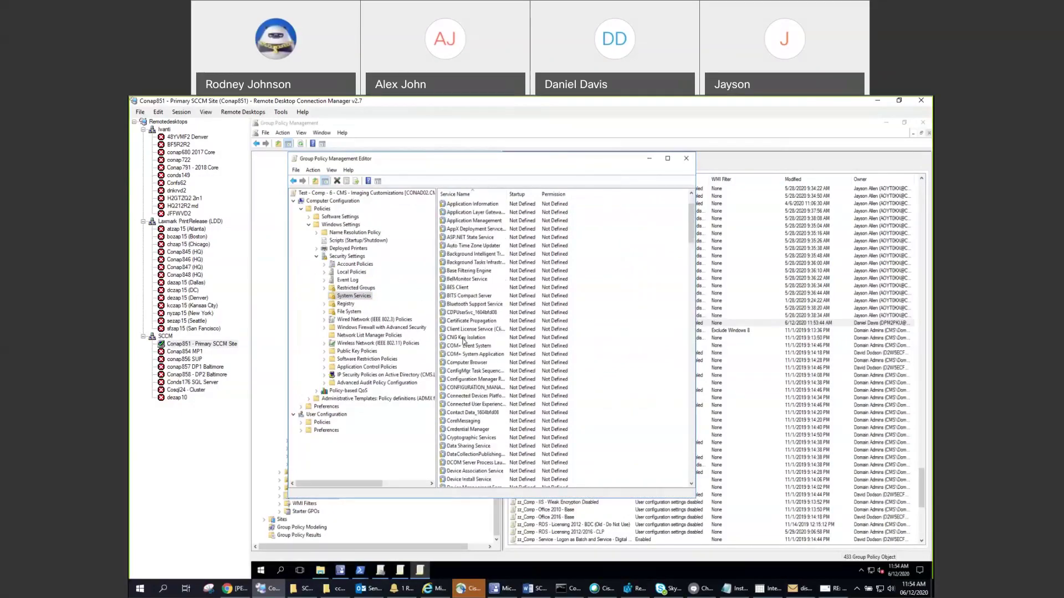
key("t")
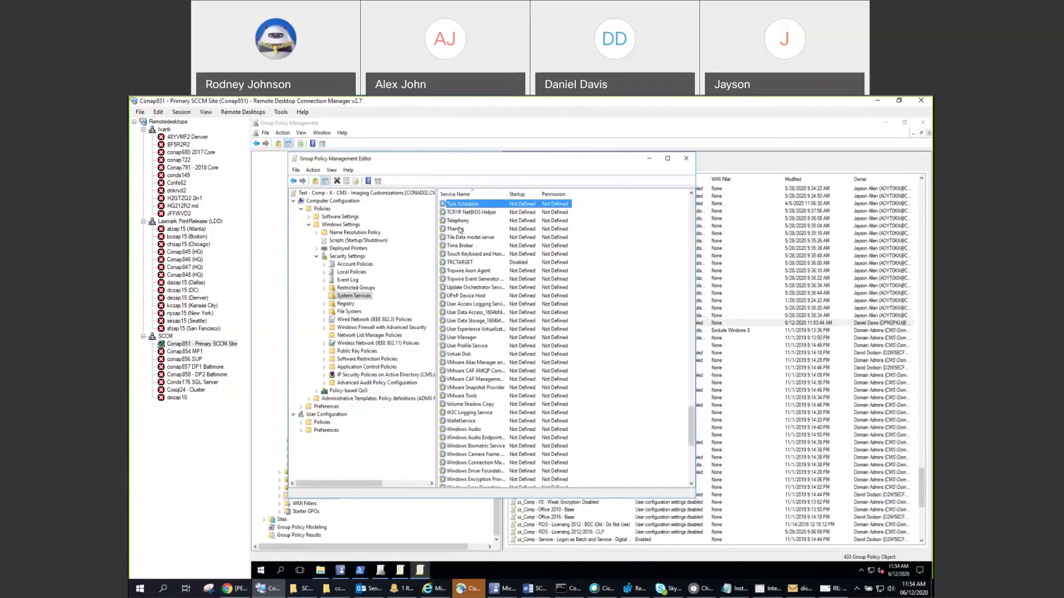
left_click(460, 264)
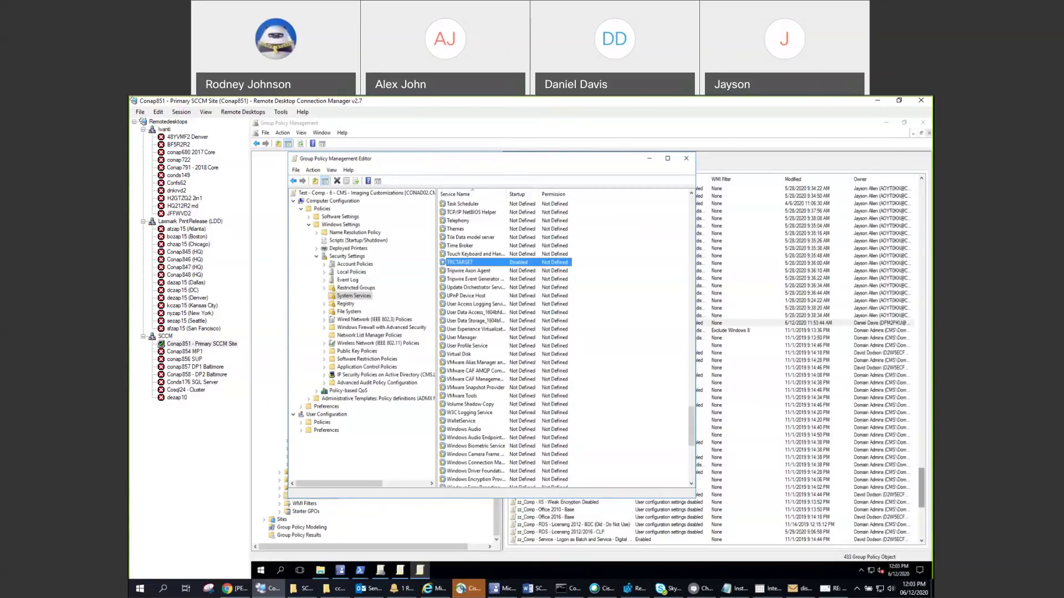
Minimize the policy editor to get back to the GPO list in Group Policy Management
key("alt+Tab")
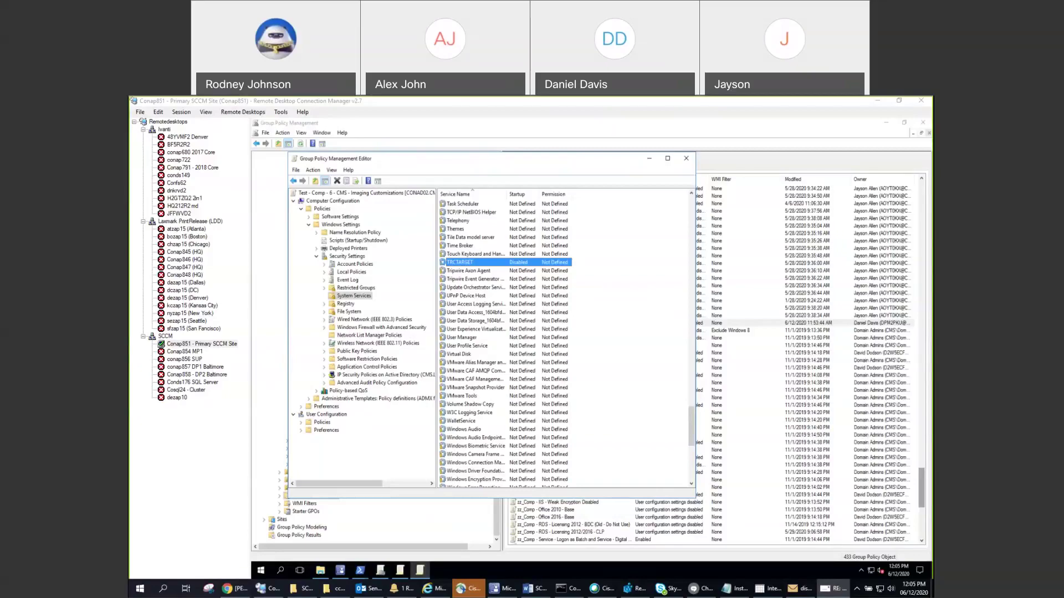
left_click(647, 160)
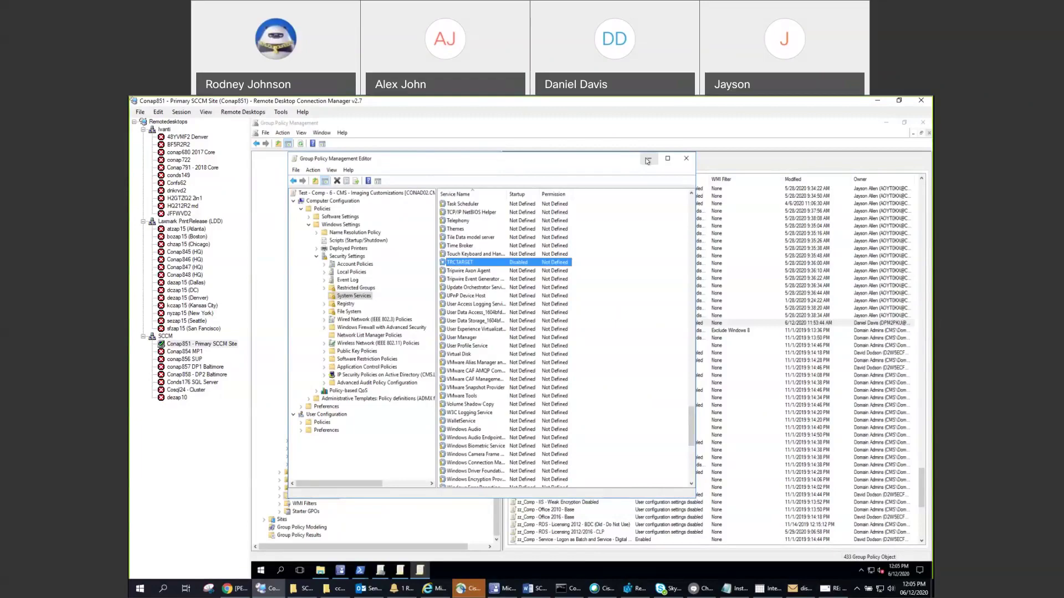
left_click(646, 160)
right_click(552, 323)
left_click(569, 331)
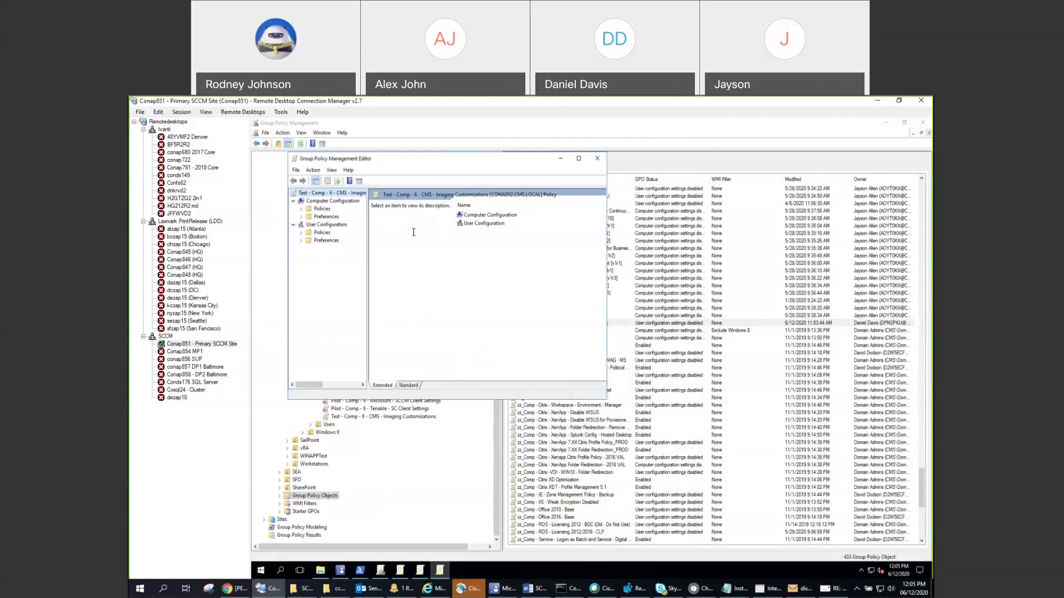
key("alt+F4")
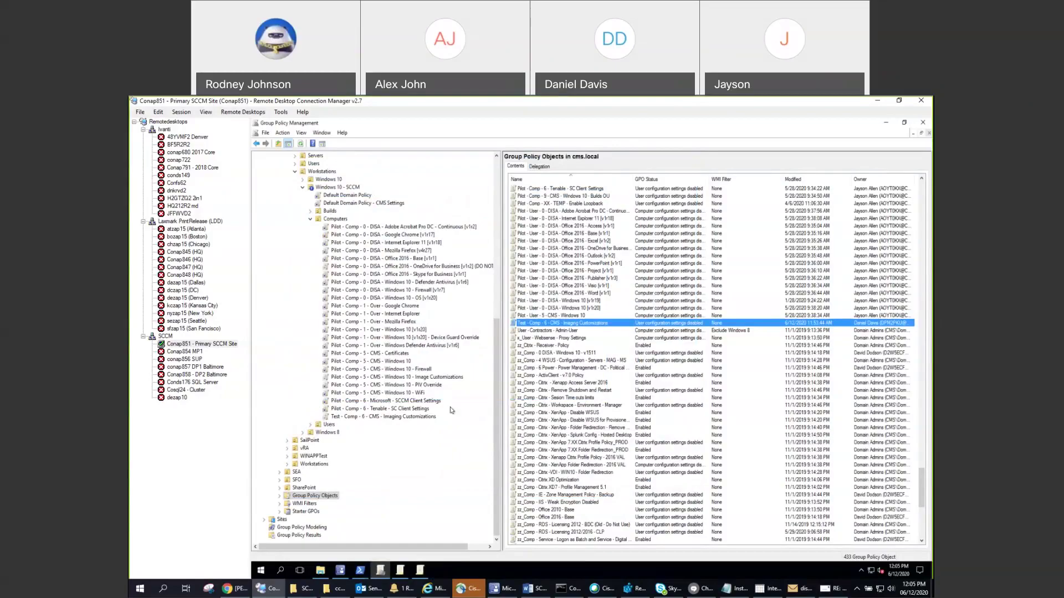
Open the "Test - Comp - 6 - CMS - Imaging Customizations" GPO from the list and generate its settings report
double_click(574, 323)
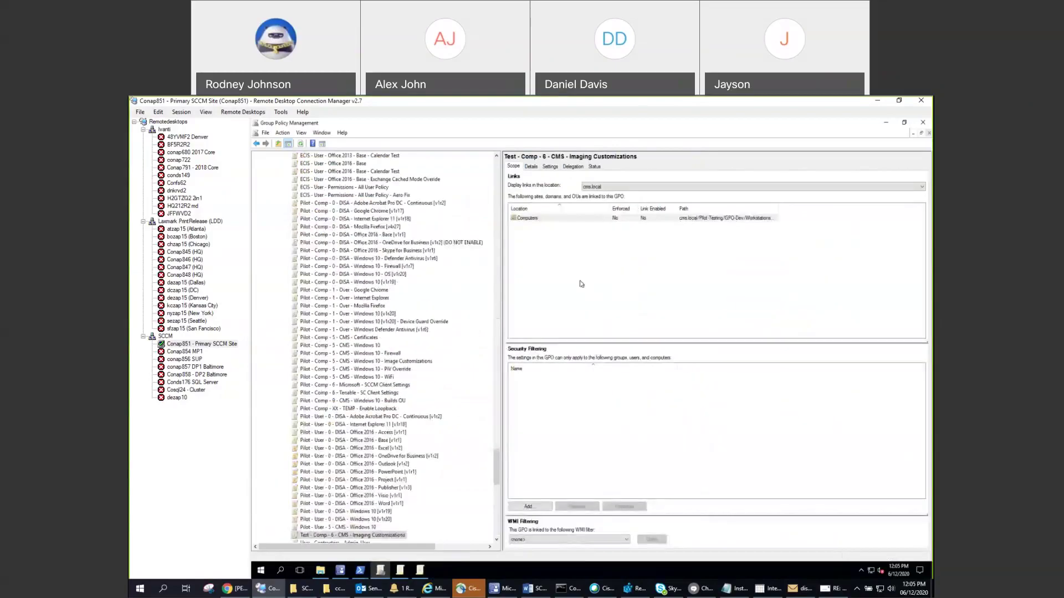
left_click(532, 168)
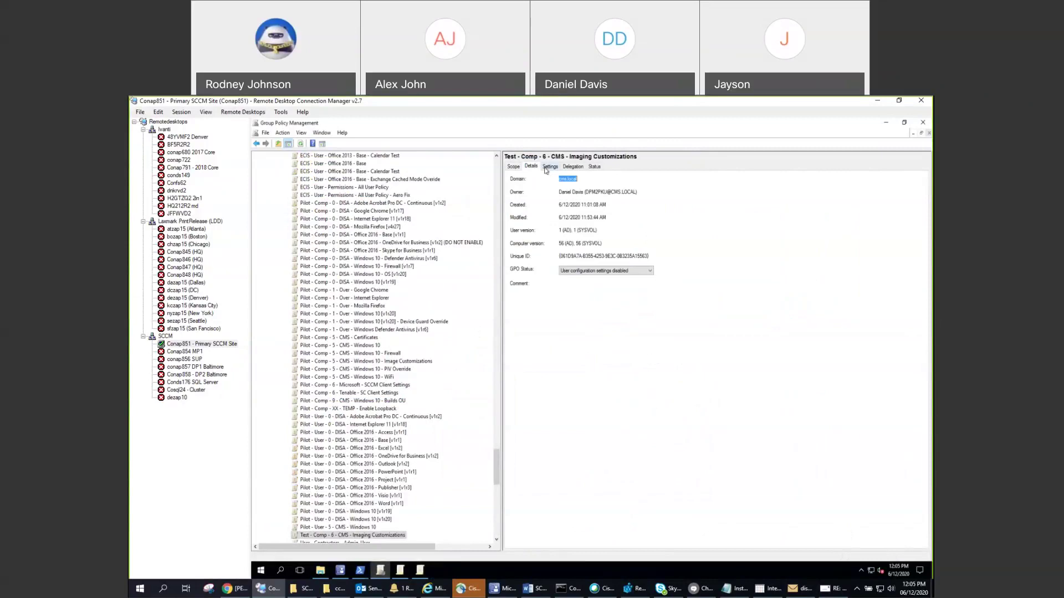
left_click(549, 167)
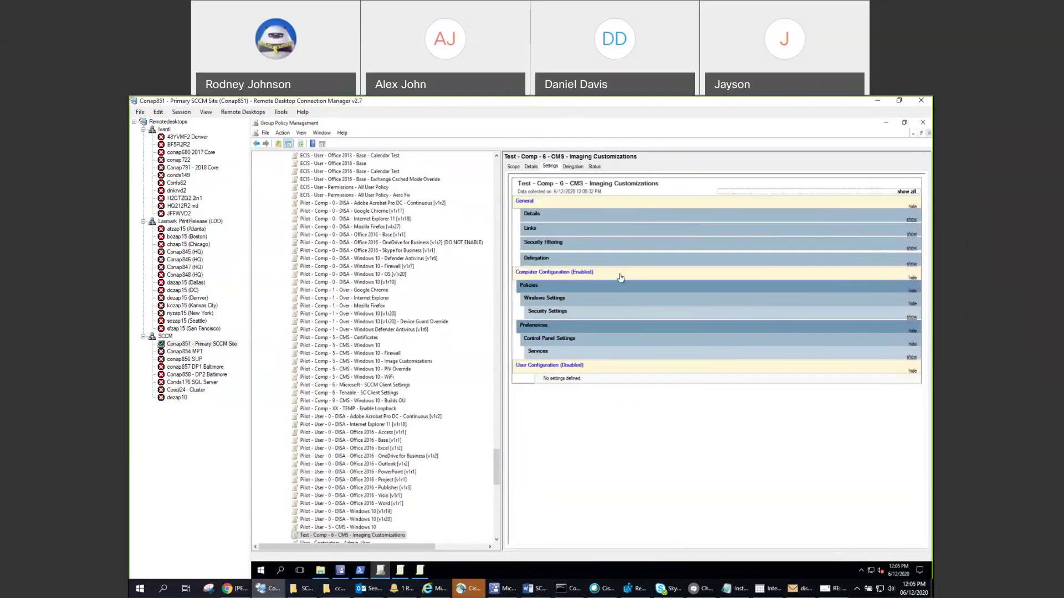
Expand the AGSService preference's General and Common details in the report and examine its startup type and WMI targeting query
left_click(910, 358)
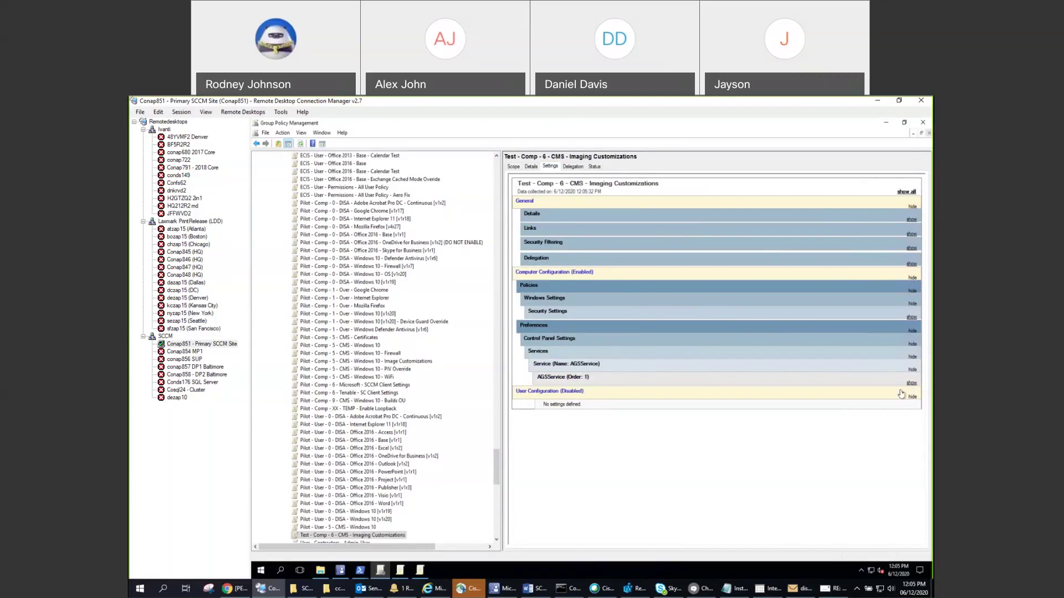
left_click(911, 383)
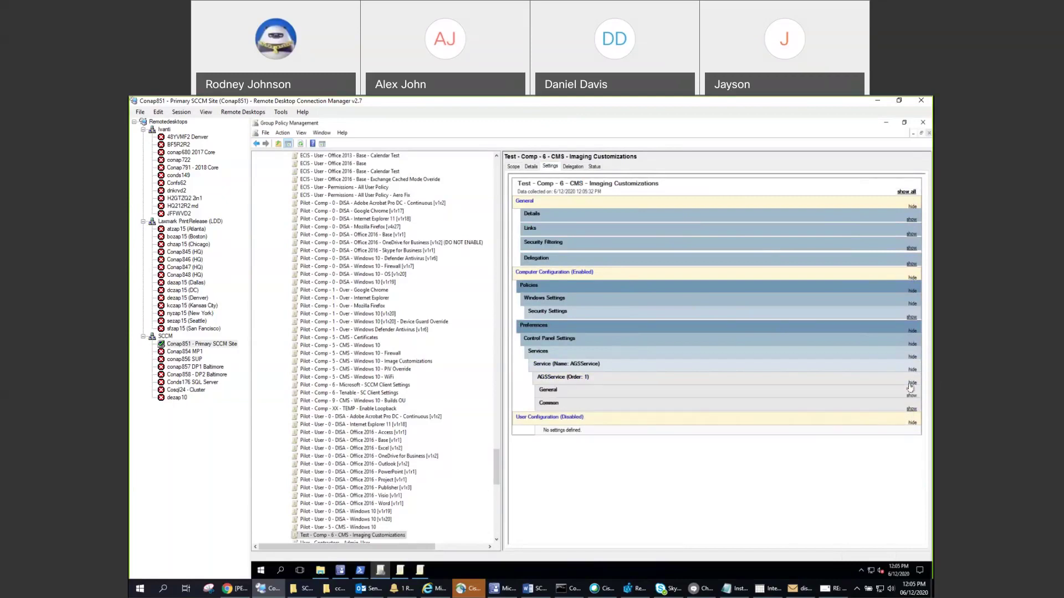
left_click(912, 395)
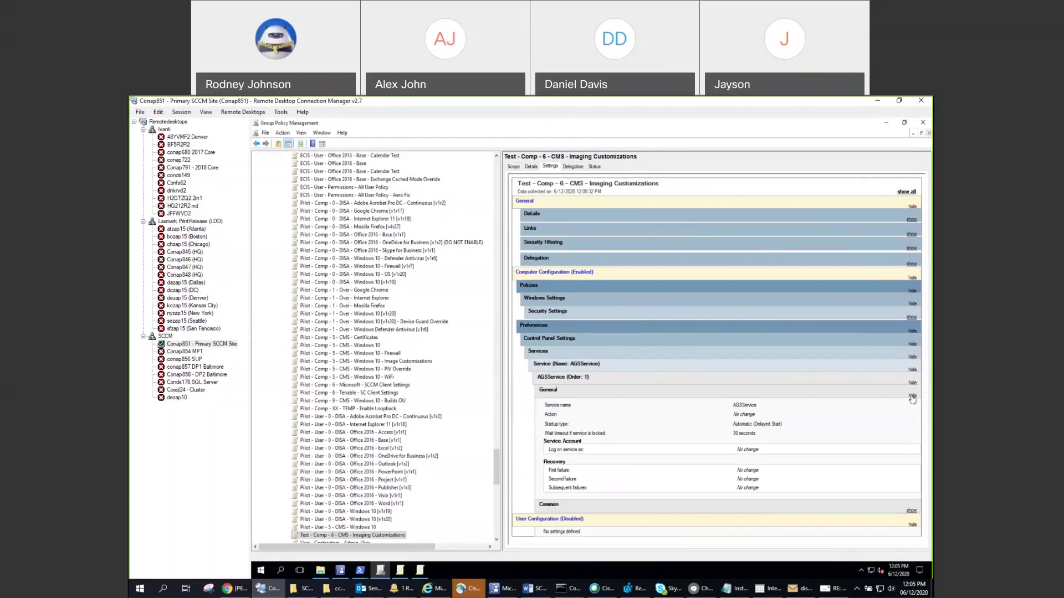
triple_click(791, 427)
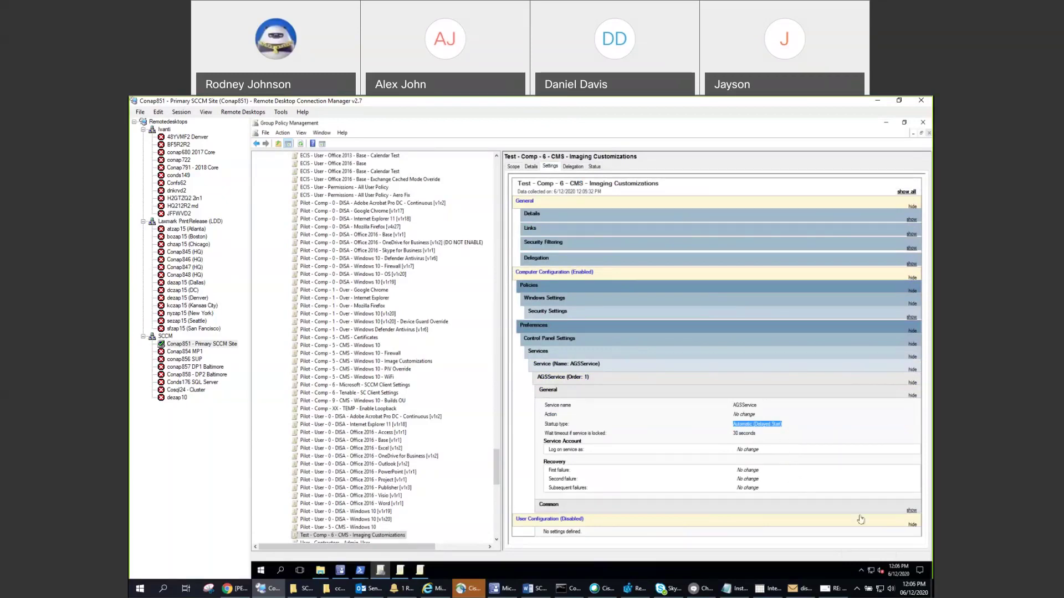
left_click(898, 517)
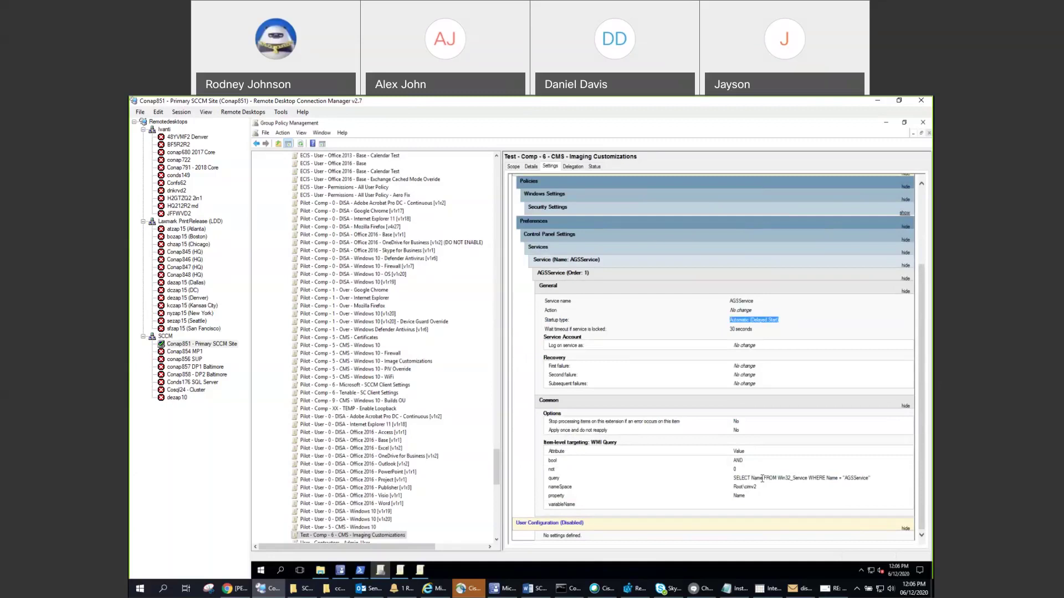
left_click_drag(752, 478, 856, 479)
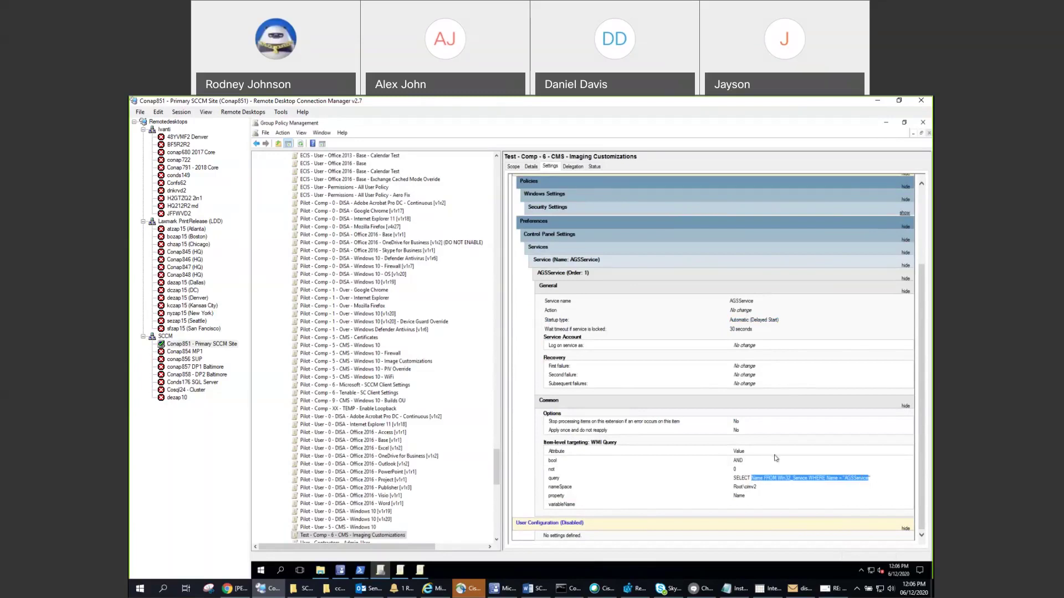
Expand System Services under Security Settings in the report and show the AdobeARMservice and TRCTARGET details
scroll(775, 458, "up", 3)
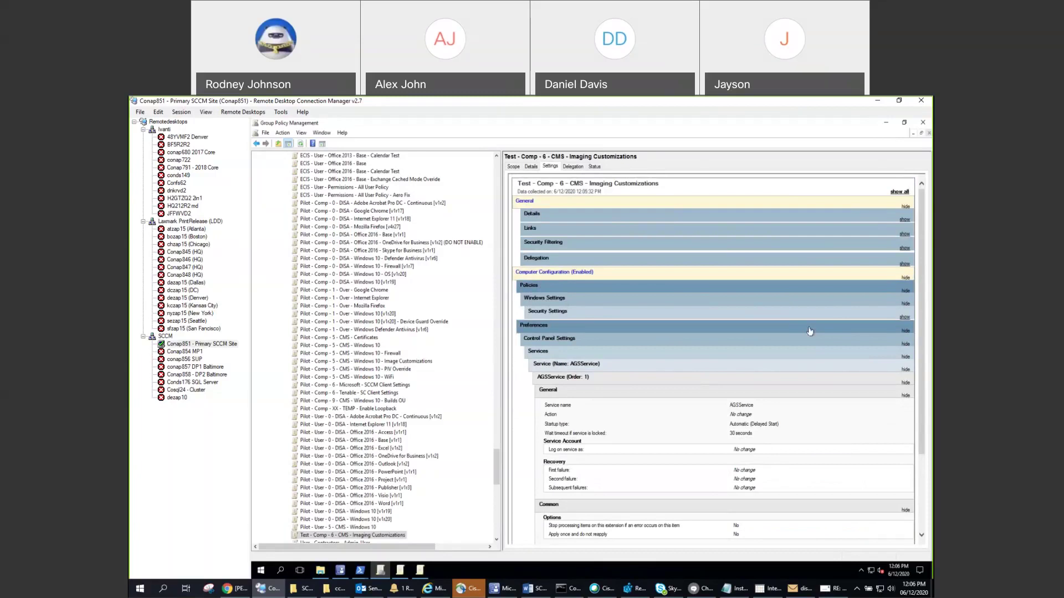
left_click(905, 317)
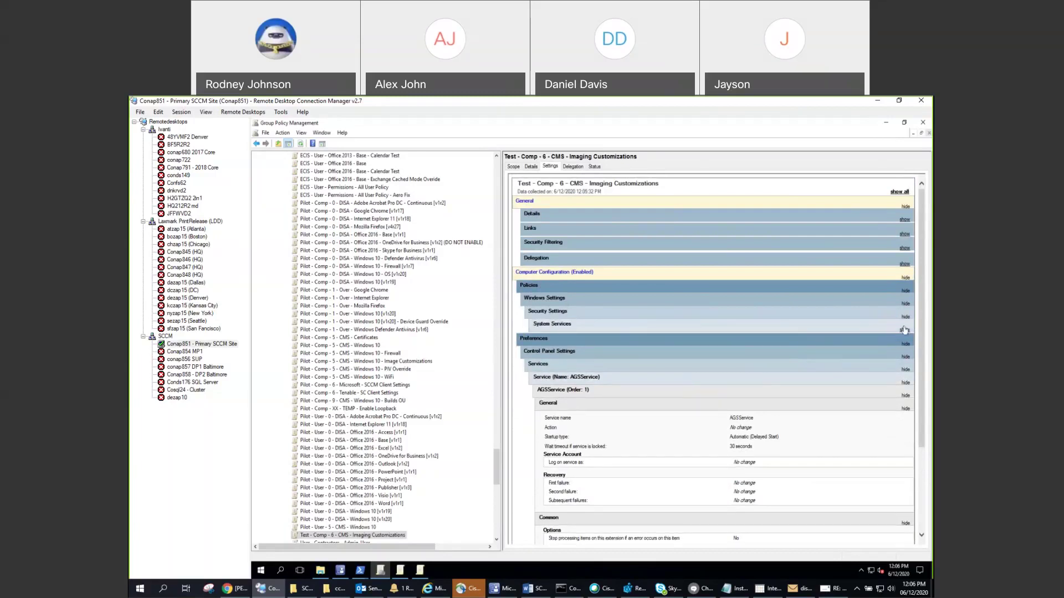
left_click(905, 330)
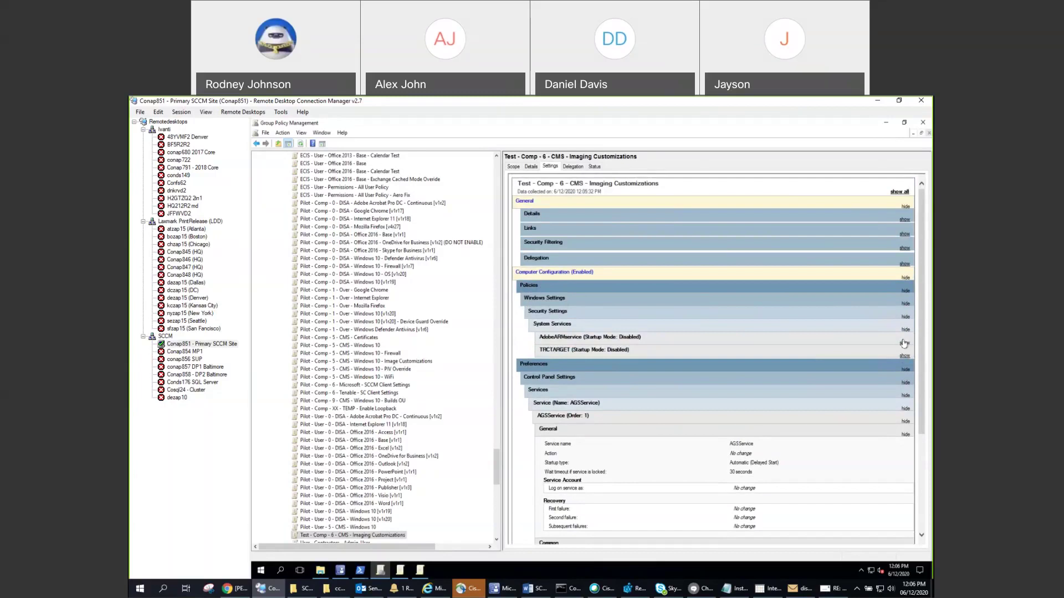
left_click(904, 343)
left_click(905, 387)
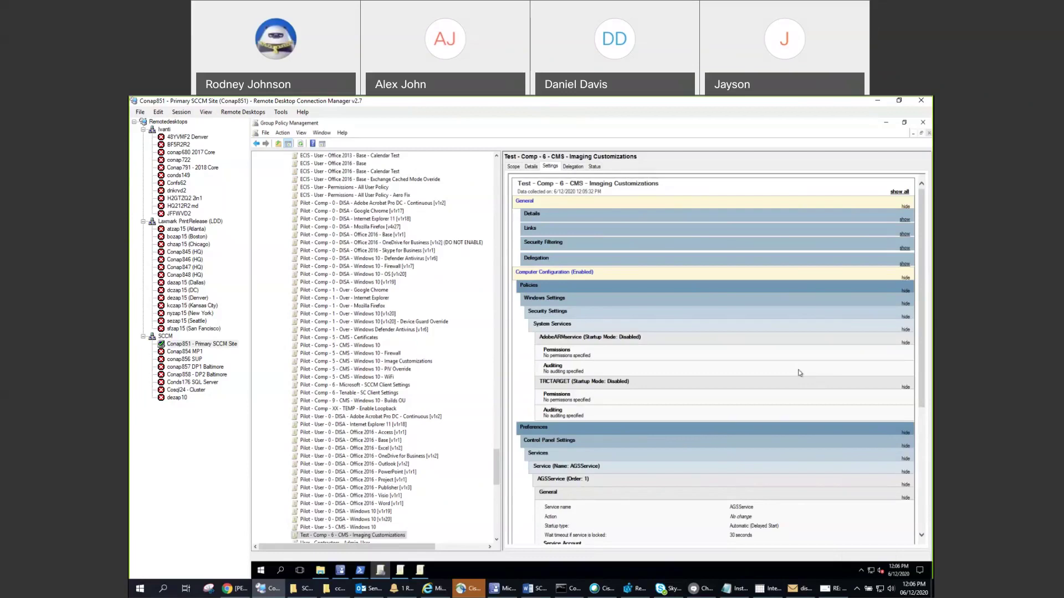
Show all sections of the settings report and review the computer policies and preferences together
left_click(896, 192)
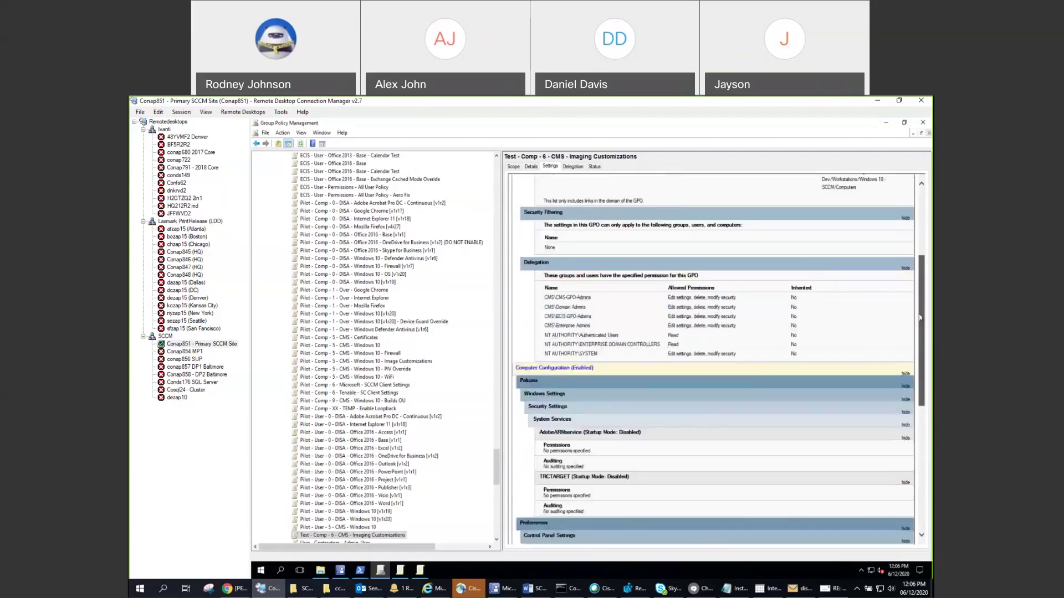
scroll(914, 404, "down", 10)
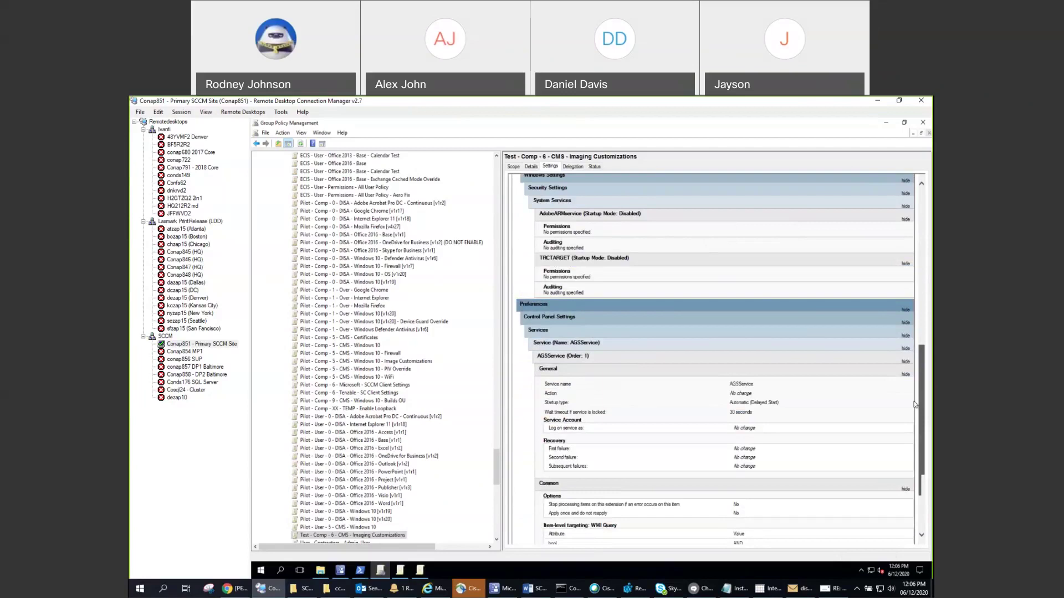
scroll(914, 405, "up", 3)
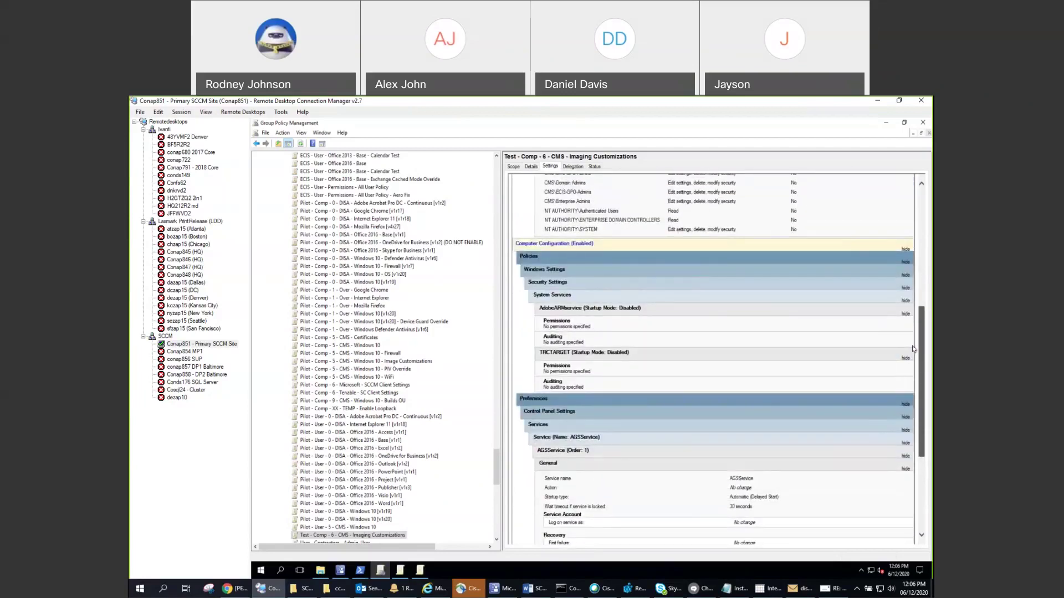
left_click_drag(913, 350, 923, 354)
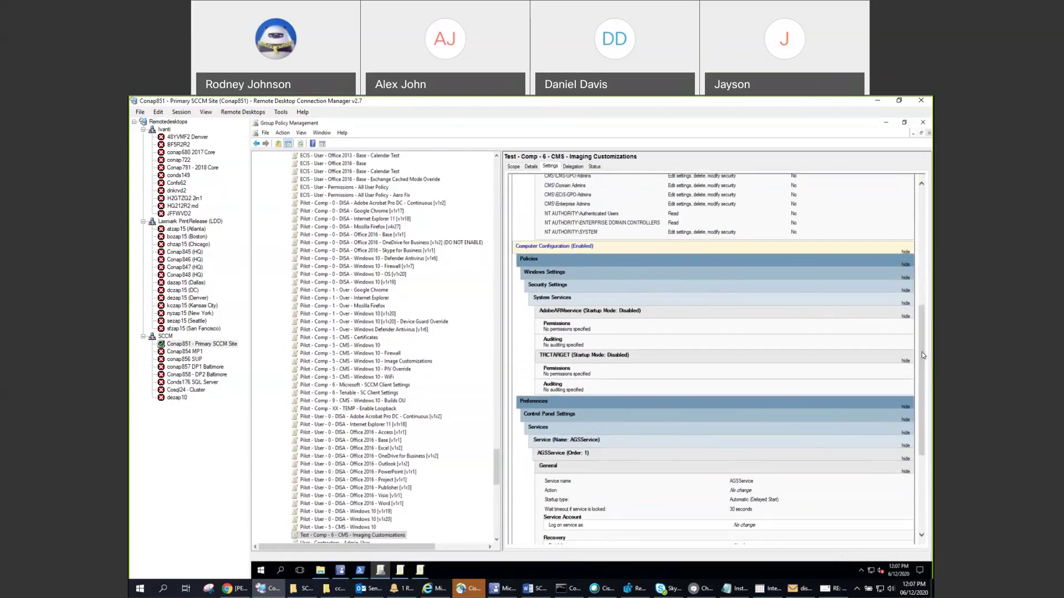